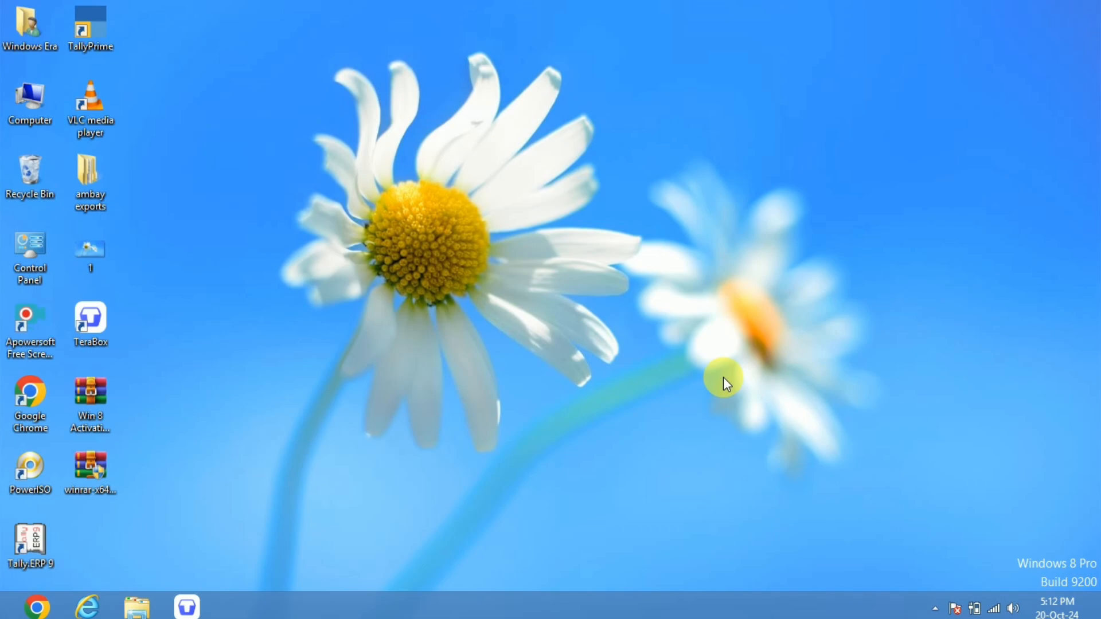
{"action": "right_click", "coordinate": [641, 212]}
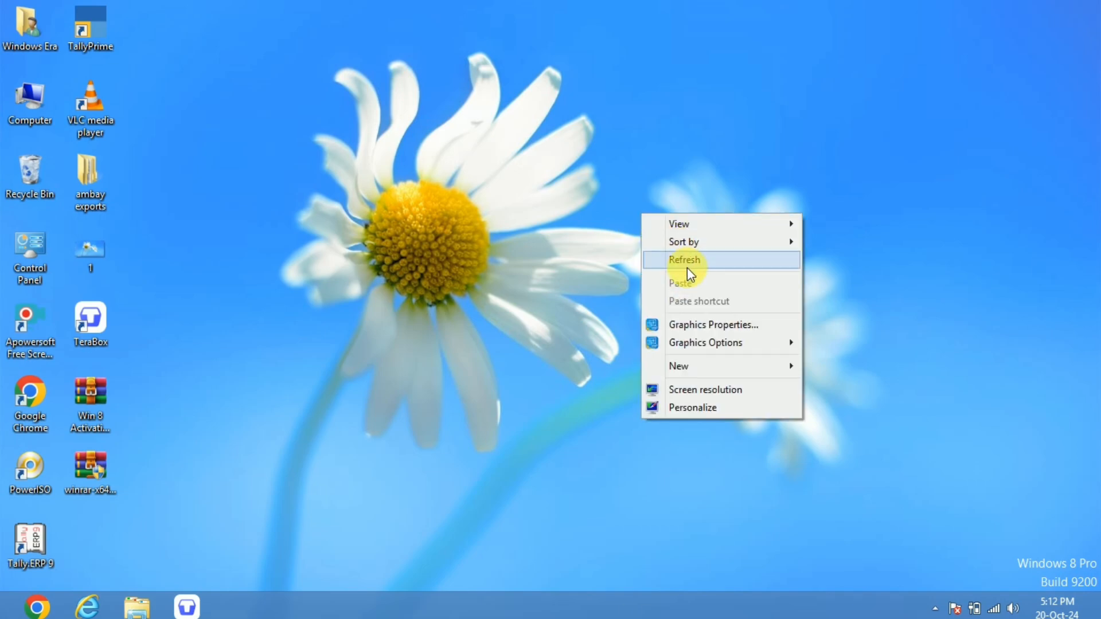
{"action": "left_click", "coordinate": [685, 264]}
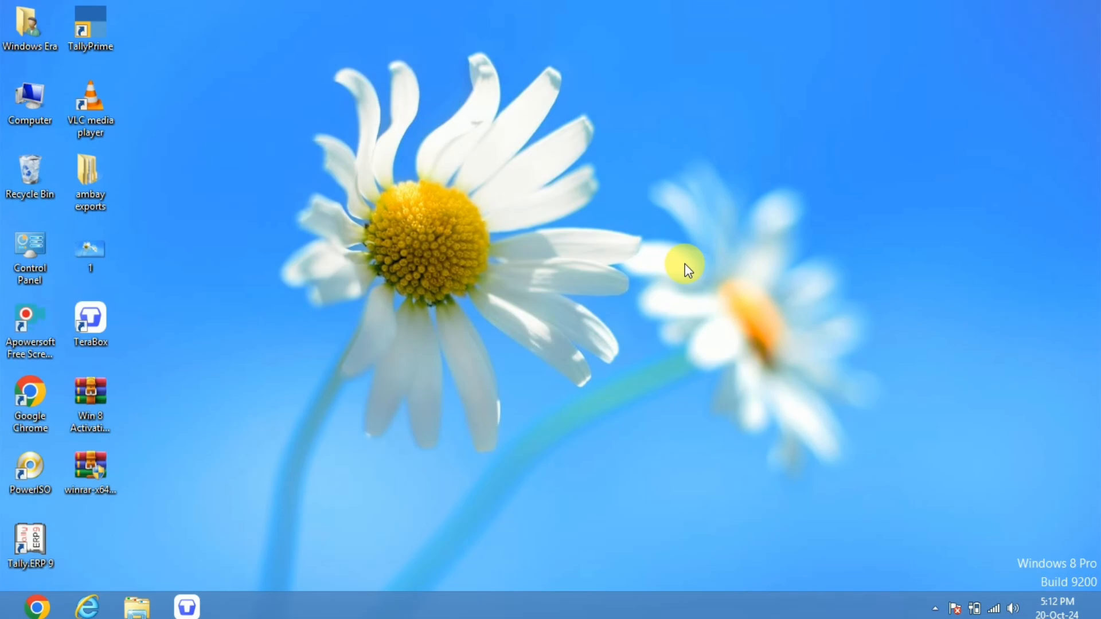
Launch TallyPrime and continue in Educational Mode.
{"action": "key", "text": "super"}
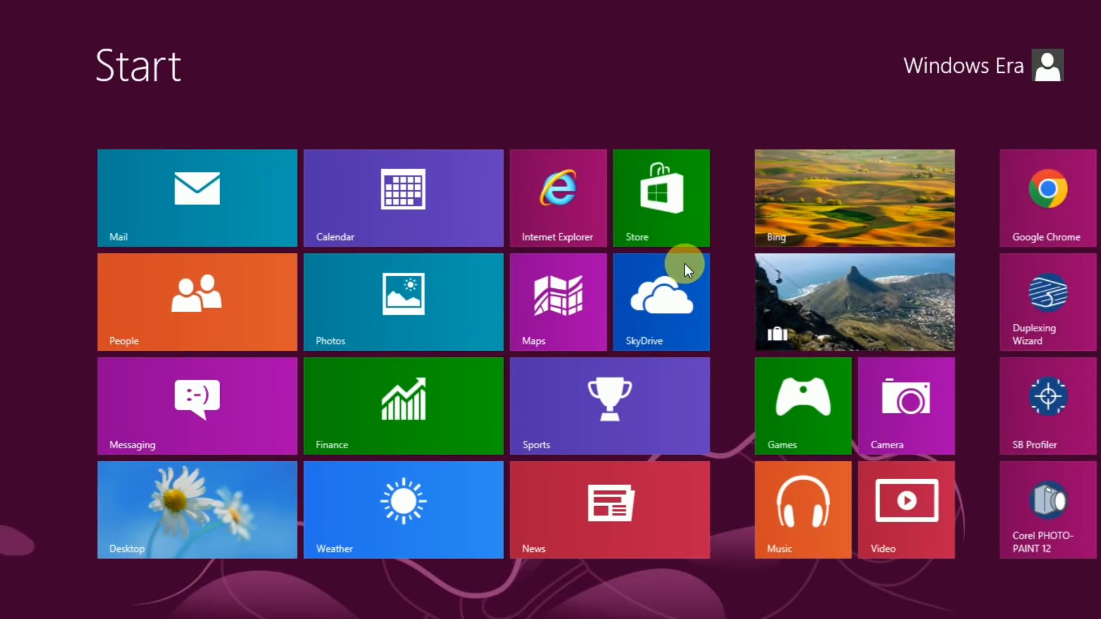
{"action": "type", "text": "tall"}
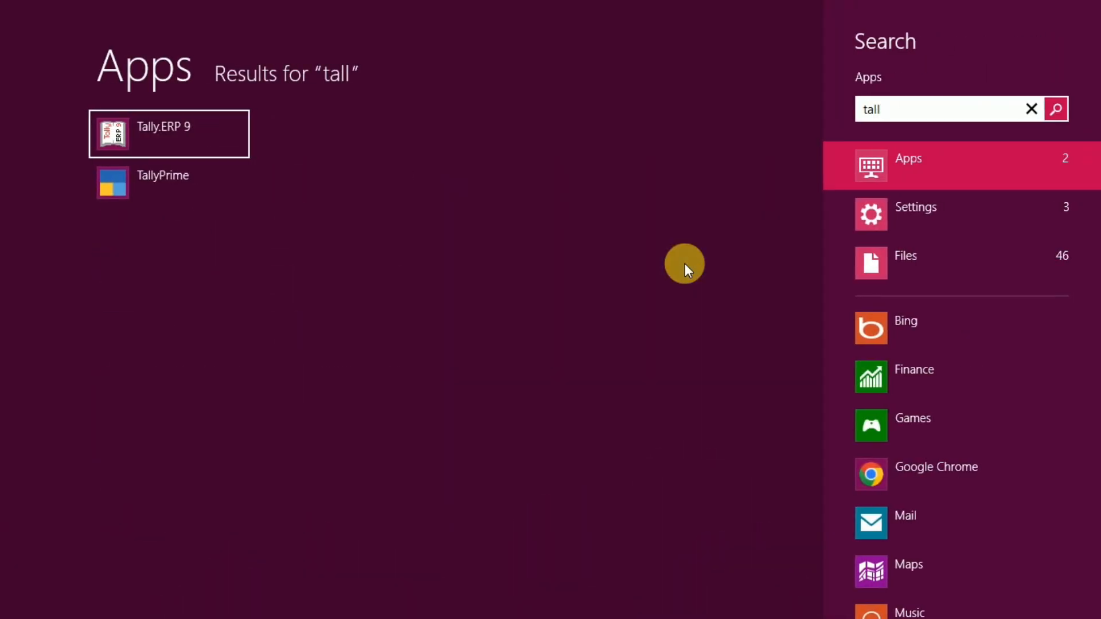
{"action": "key", "text": "Down"}
{"action": "key", "text": "Return"}
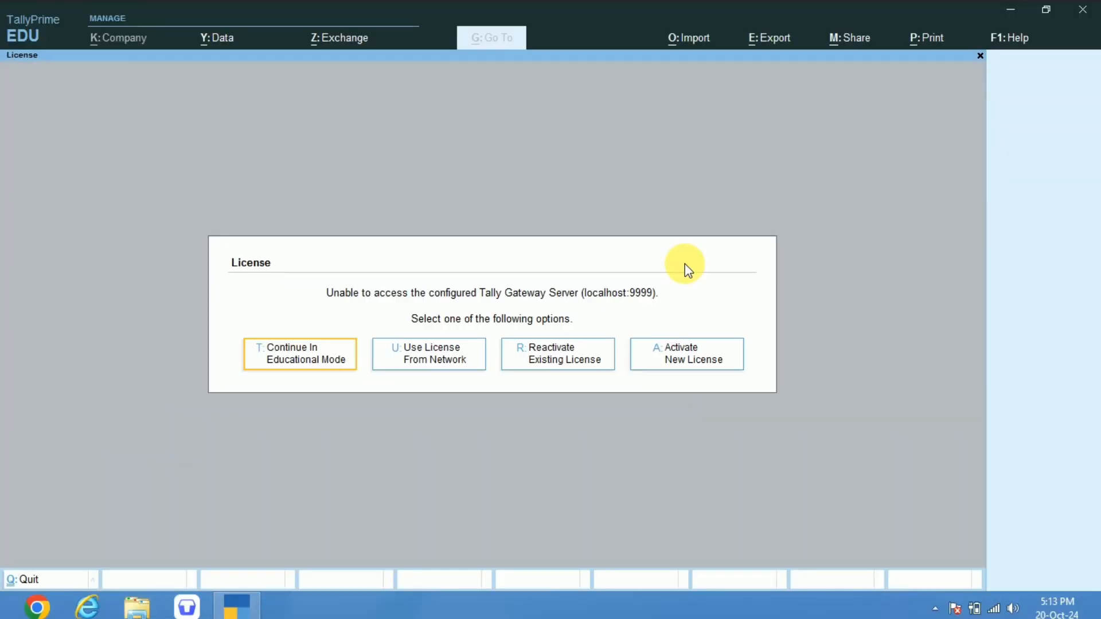
{"action": "left_click", "coordinate": [312, 365]}
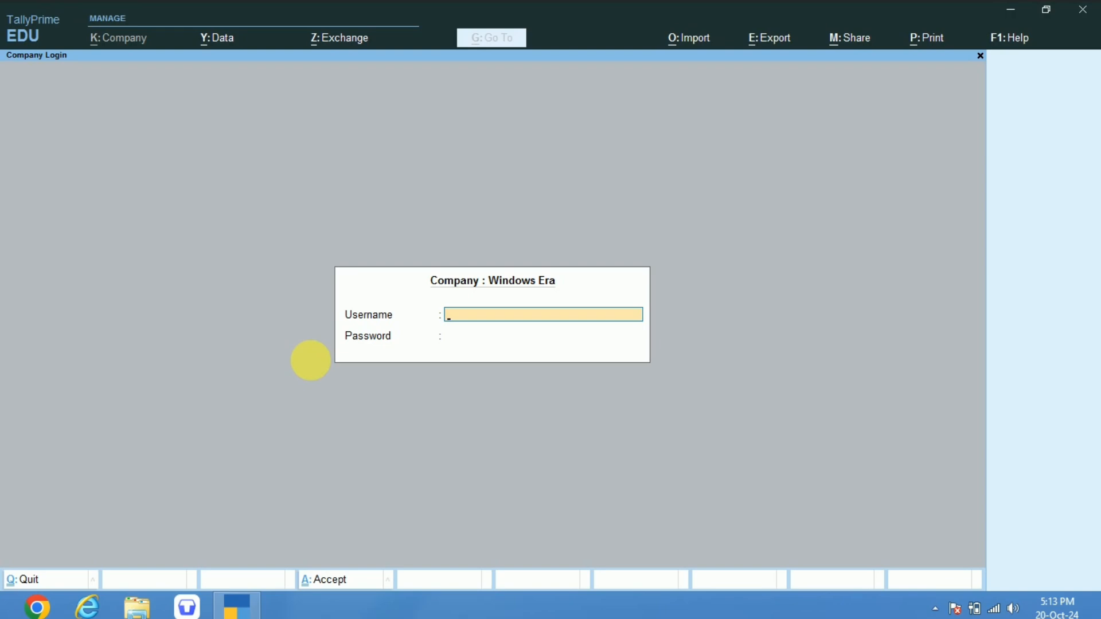
Skip the Windows Era company login and open the company RAJ from the list of companies.
{"action": "key", "text": "Escape"}
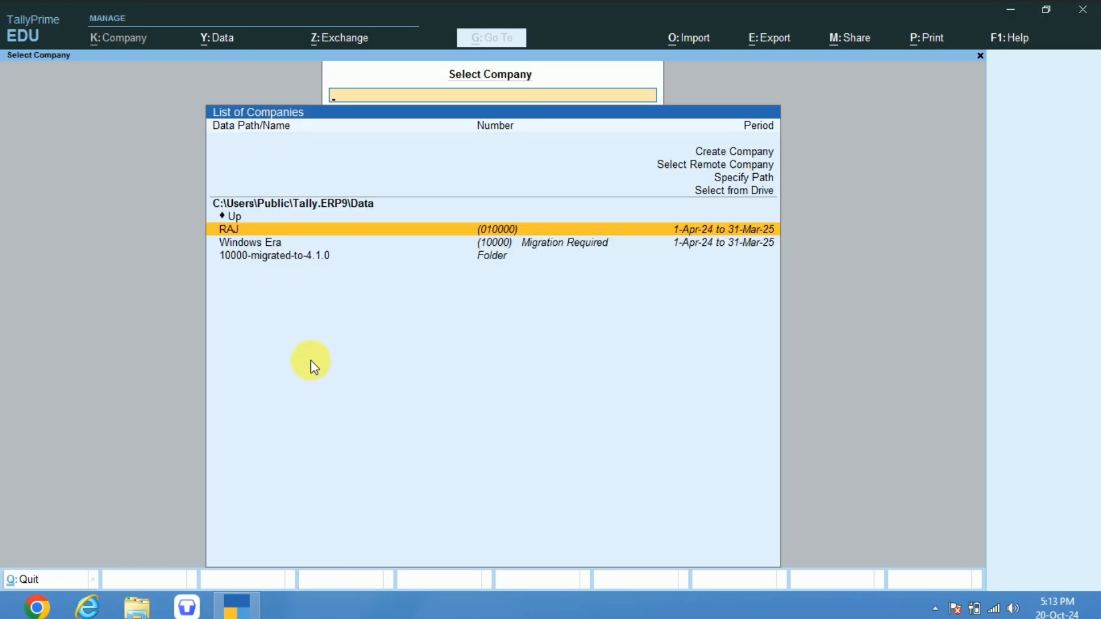
{"action": "key", "text": "Down"}
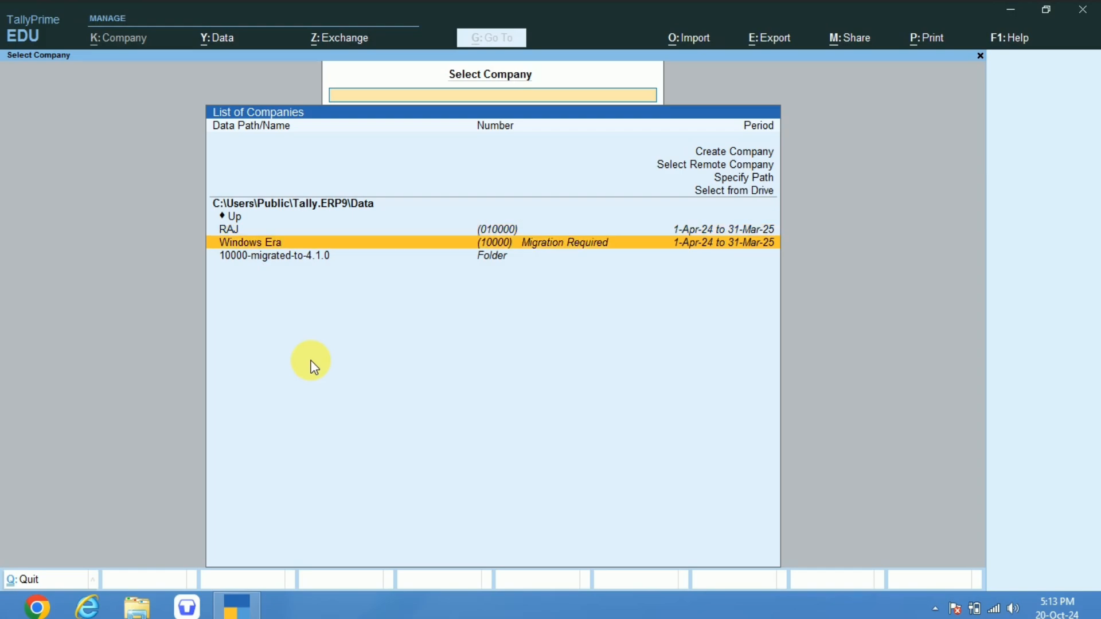
{"action": "key", "text": "Down"}
{"action": "key", "text": "Up"}
{"action": "key", "text": "Up"}
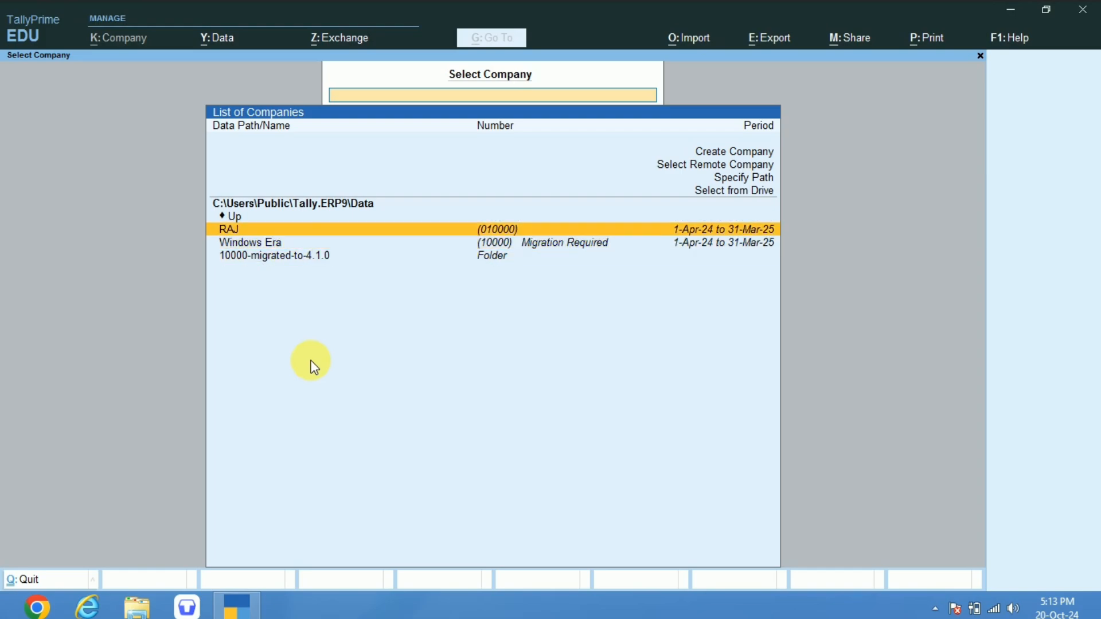
{"action": "key", "text": "Return"}
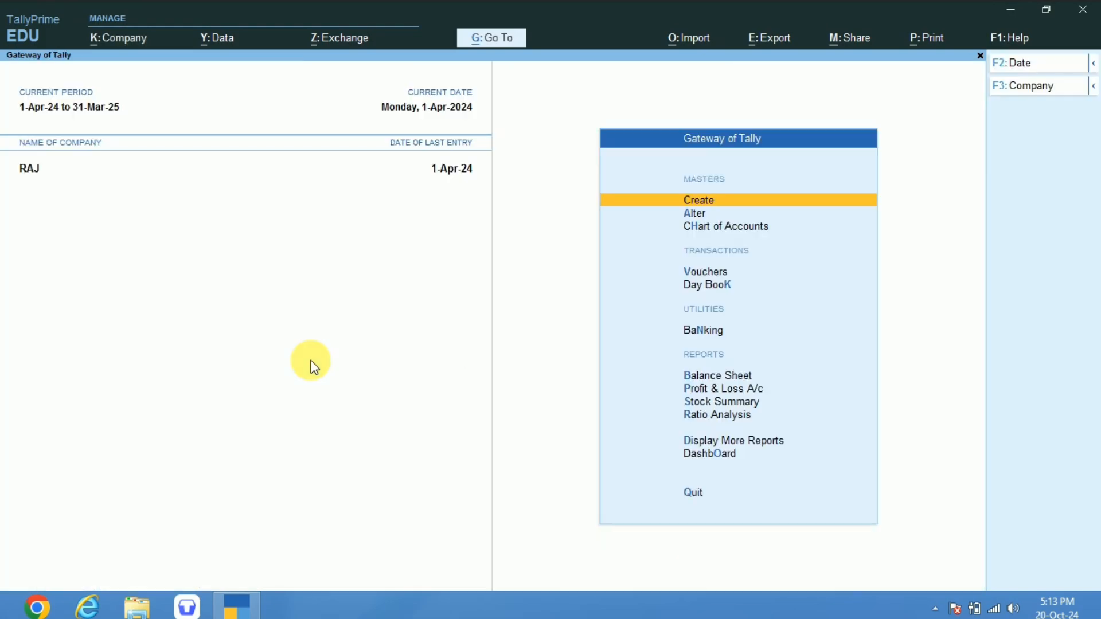
Examine the list of stock items in RAJ's Chart of Accounts and return to the Gateway of Tally.
{"action": "key", "text": "Down"}
{"action": "key", "text": "Down"}
{"action": "key", "text": "Up"}
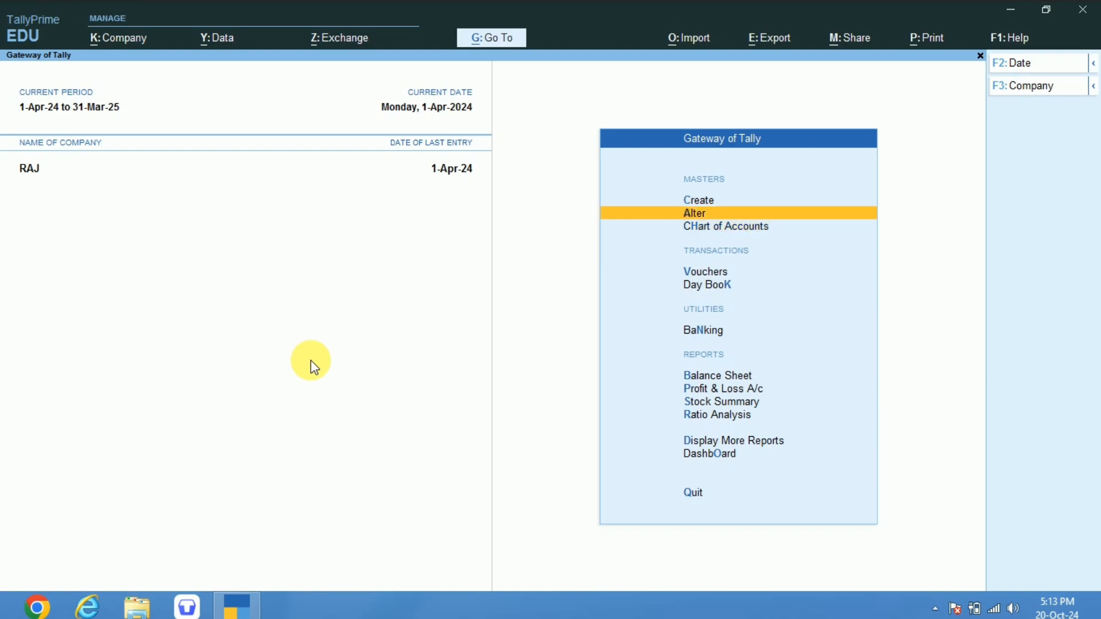
{"action": "key", "text": "Down"}
{"action": "key", "text": "Return"}
{"action": "key", "text": "Down"}
{"action": "key", "text": "Down"}
{"action": "key", "text": "Down"}
{"action": "key", "text": "Down"}
{"action": "key", "text": "Down"}
{"action": "key", "text": "Down"}
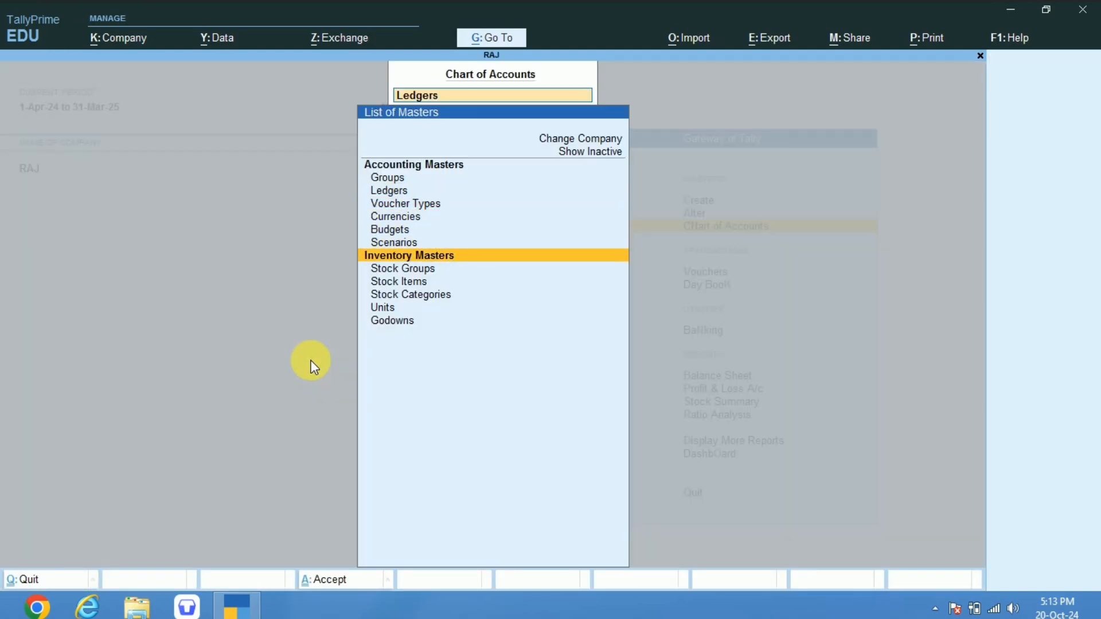
{"action": "key", "text": "Down"}
{"action": "key", "text": "Return"}
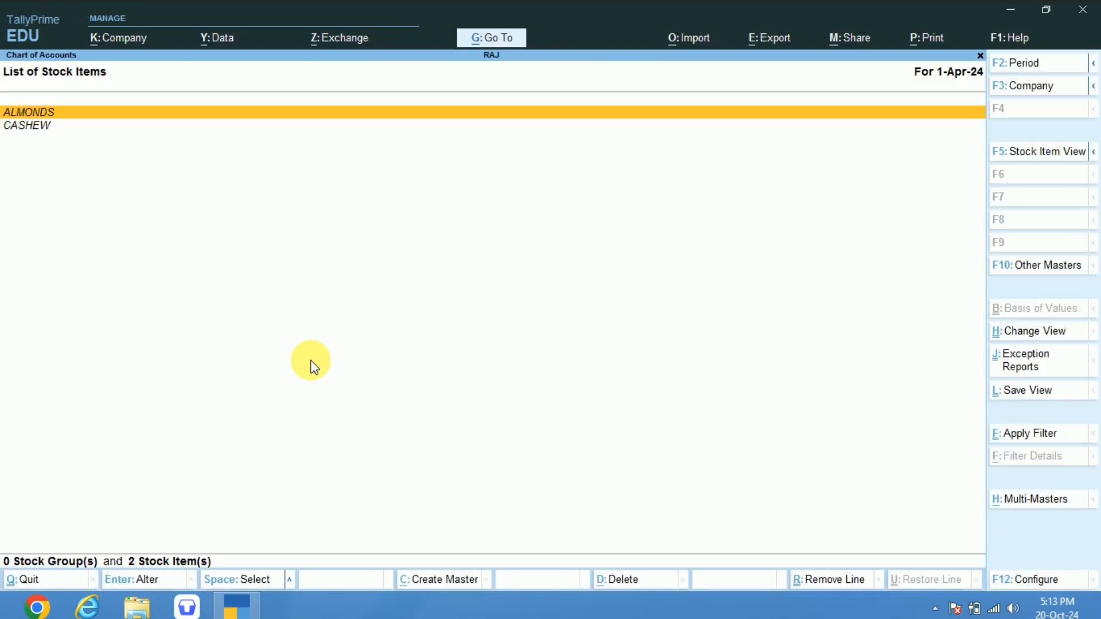
{"action": "key", "text": "Escape"}
{"action": "key", "text": "Escape"}
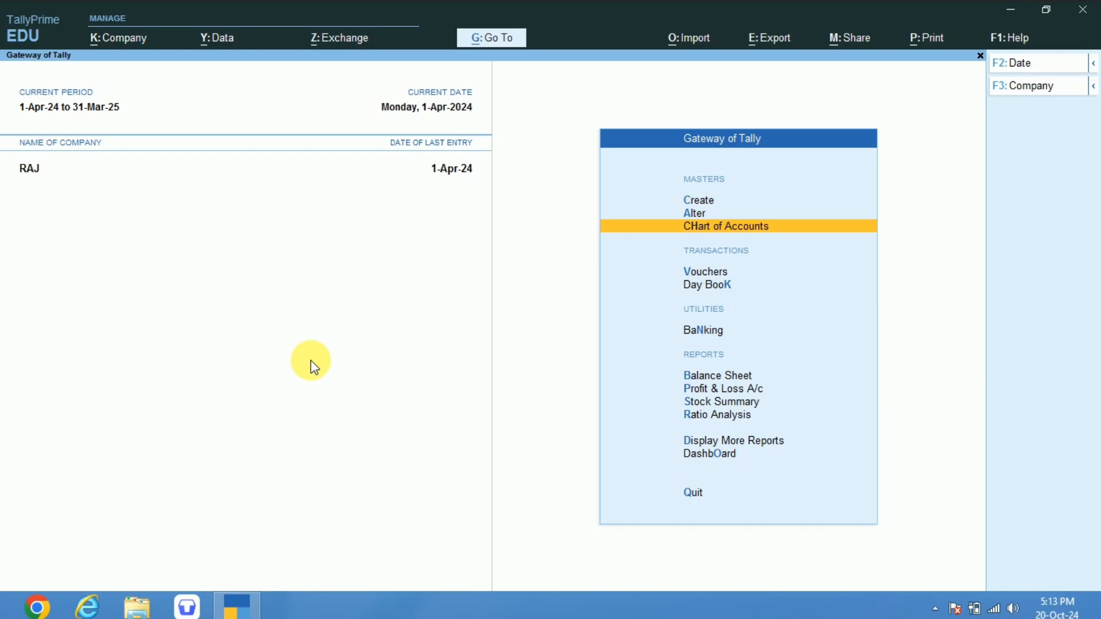
Shut the company RAJ.
{"action": "key", "text": "alt"}
{"action": "key", "text": "alt+F3"}
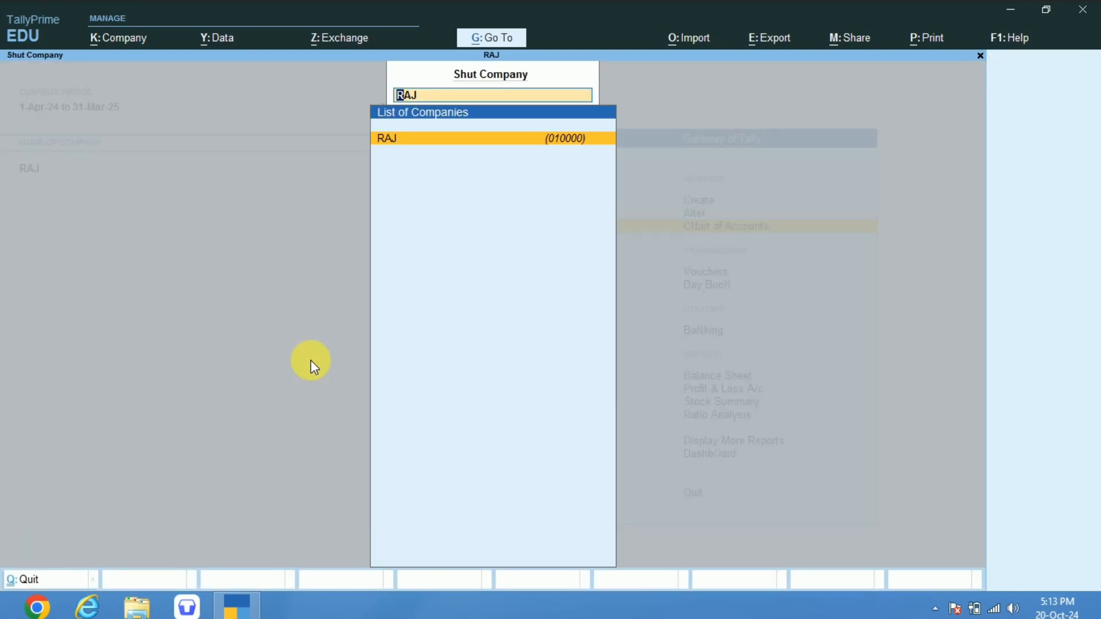
{"action": "key", "text": "Return"}
{"action": "key", "text": "Up"}
{"action": "key", "text": "Up"}
{"action": "key", "text": "Up"}
{"action": "key", "text": "Up"}
{"action": "key", "text": "Up"}
{"action": "key", "text": "Up"}
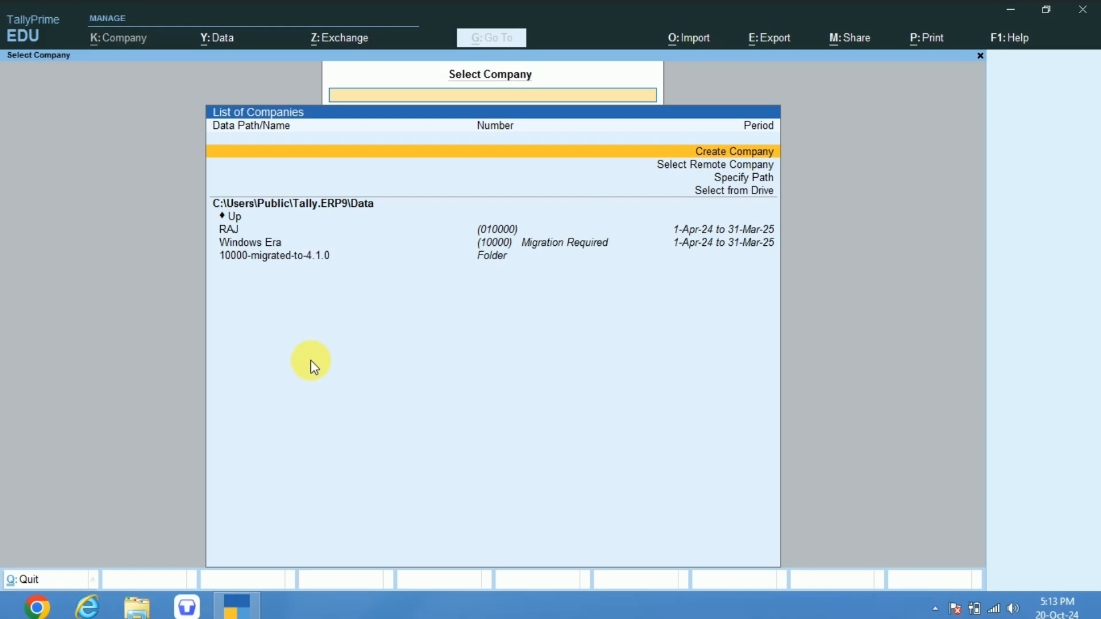
{"action": "key", "text": "Escape"}
{"action": "key", "text": "Escape"}
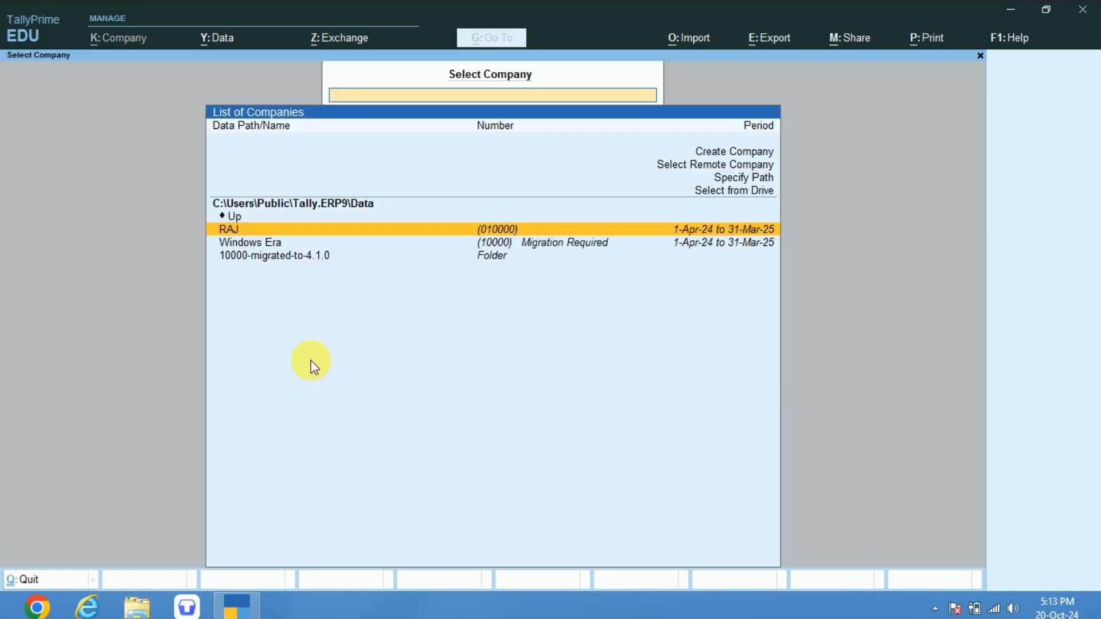
Start creating a new company, keeping C:\Users\Public\Tally.ERP9\Data as its data path.
{"action": "key", "text": "Up"}
{"action": "key", "text": "Up"}
{"action": "key", "text": "Up"}
{"action": "key", "text": "Up"}
{"action": "key", "text": "Up"}
{"action": "key", "text": "Up"}
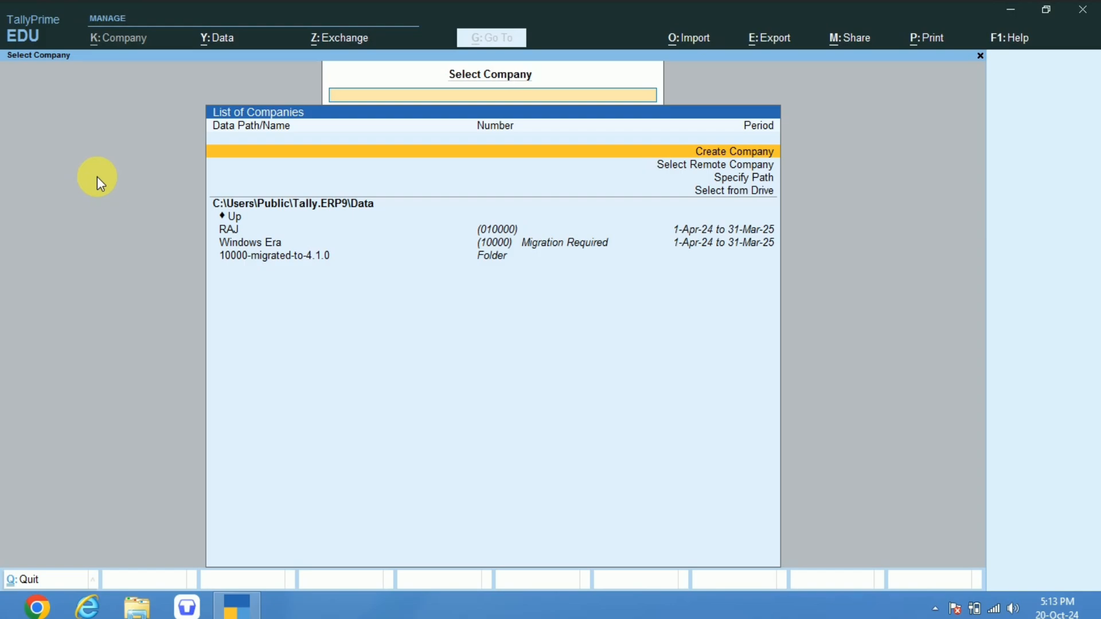
{"action": "key", "text": "Return"}
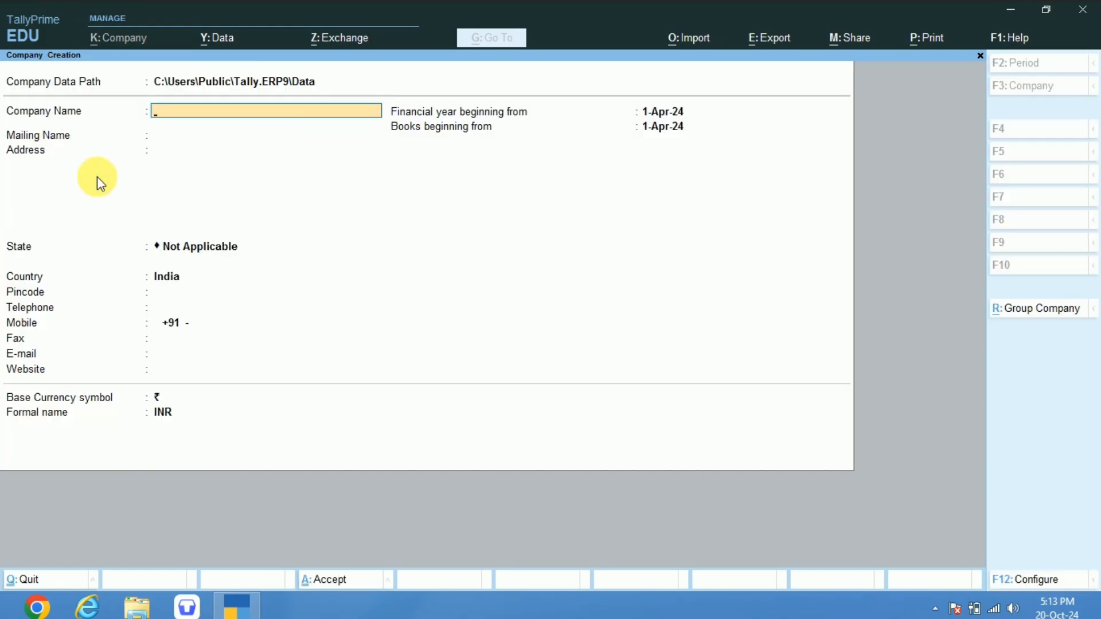
{"action": "key", "text": "BackSpace"}
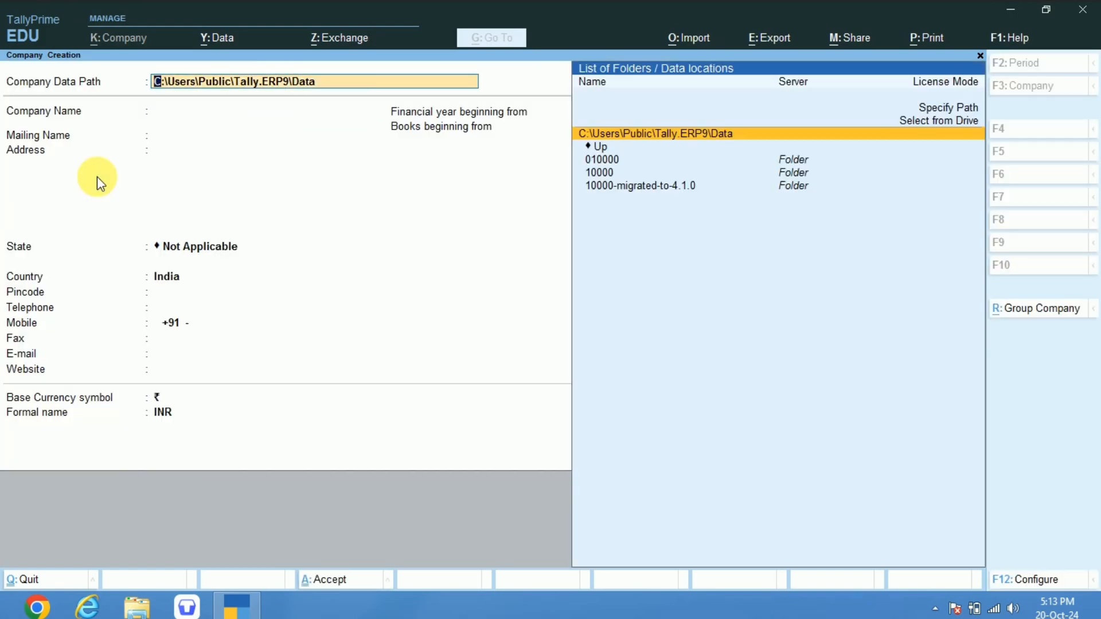
{"action": "key", "text": "Return"}
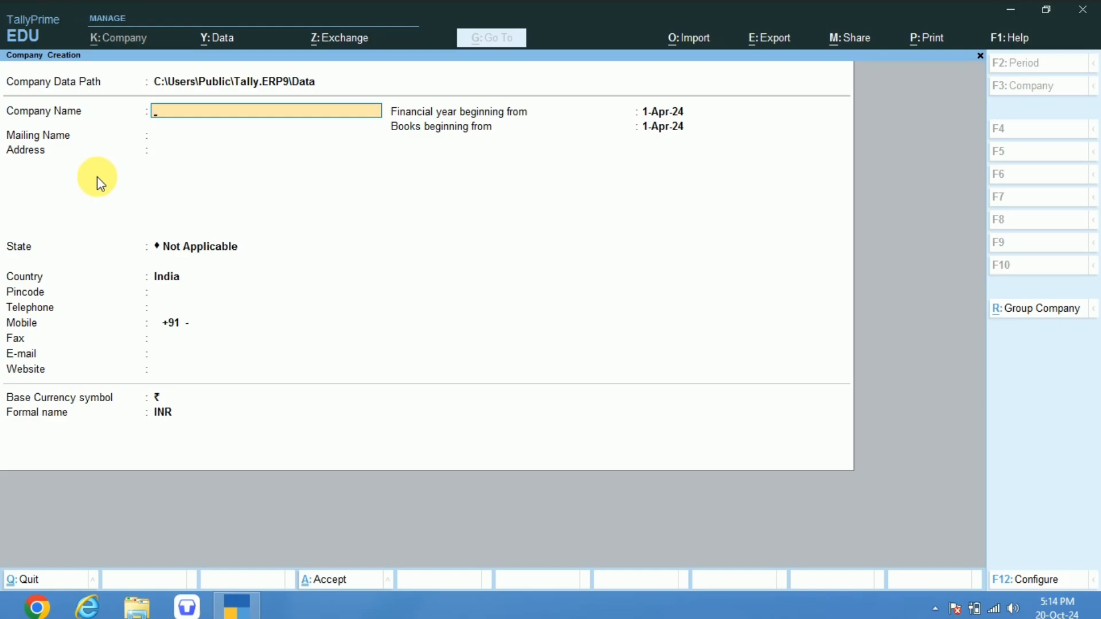
Enter Windows Era as the company name and use the same text as the mailing name.
{"action": "type", "text": "Windows Era"}
{"action": "key", "text": "Return"}
Fill in the company's address and set its state to Haryana.
{"action": "key", "text": "Return"}
{"action": "type", "text": "H"}
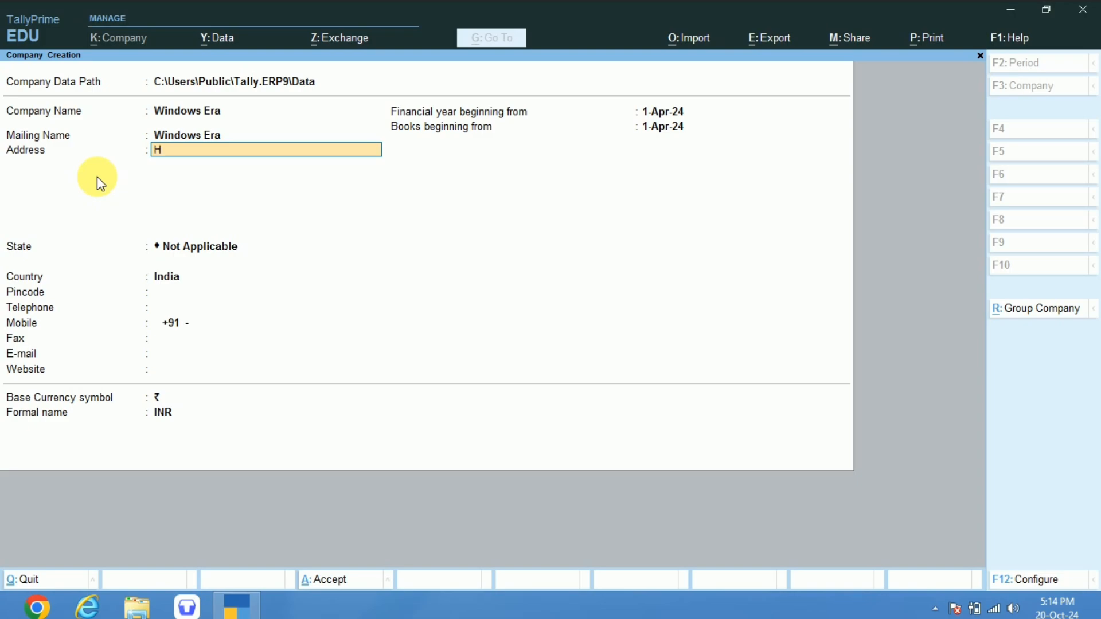
{"action": "key", "text": "BackSpace"}
{"action": "type", "text": "Hari Nagar Panipat"}
{"action": "key", "text": "Return"}
{"action": "key", "text": "Return"}
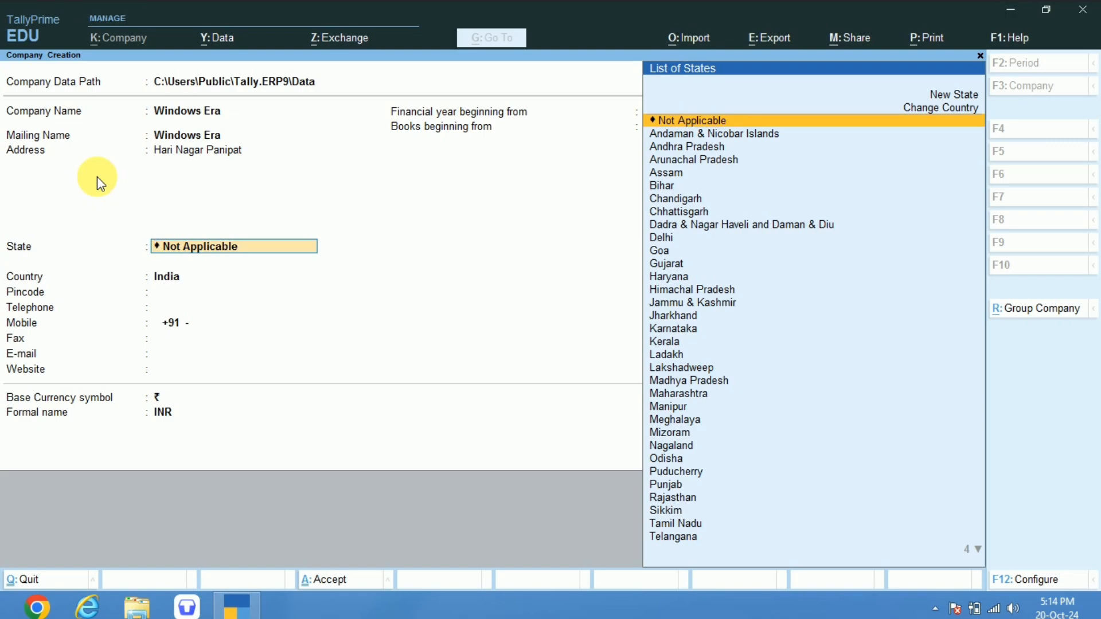
{"action": "type", "text": "Hary"}
{"action": "key", "text": "Return"}
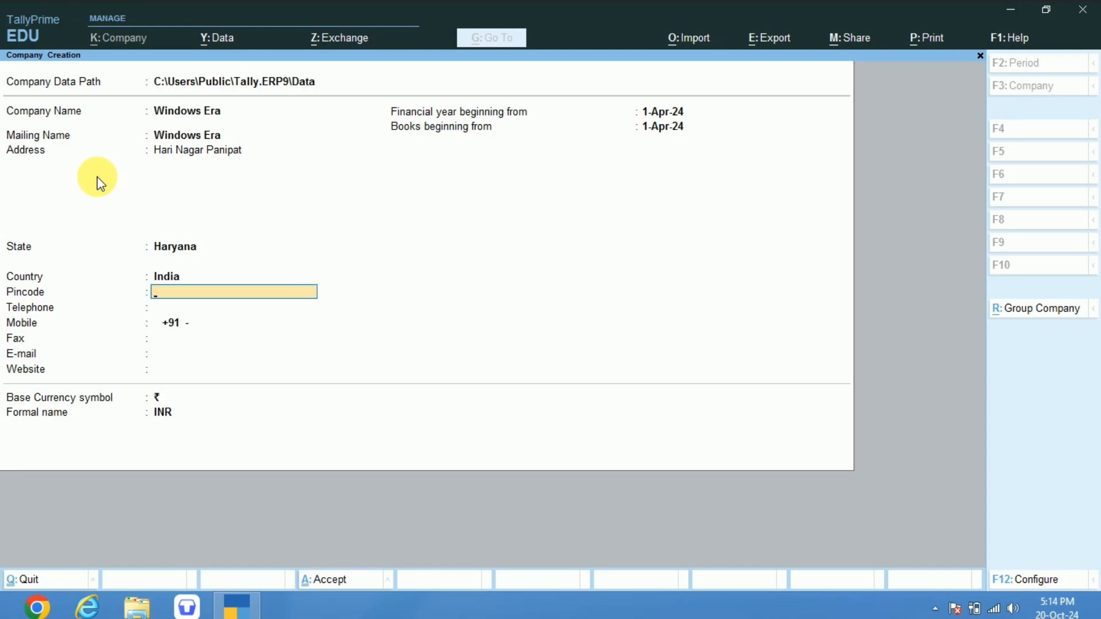
Leave the remaining contact details blank, keep 1-Apr-24 for the financial year and books beginning, and save the company.
{"action": "key", "text": "BackSpace"}
{"action": "key", "text": "Return"}
{"action": "key", "text": "Return"}
{"action": "key", "text": "Return"}
{"action": "key", "text": "Return"}
{"action": "key", "text": "Return"}
{"action": "key", "text": "Return"}
{"action": "key", "text": "Return"}
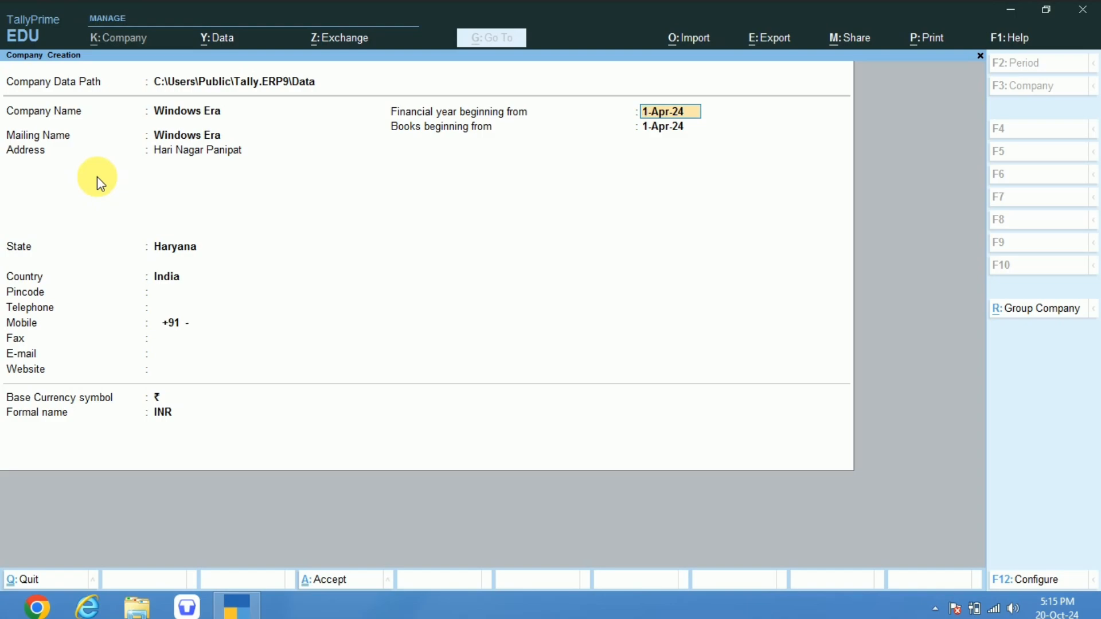
{"action": "key", "text": "Return"}
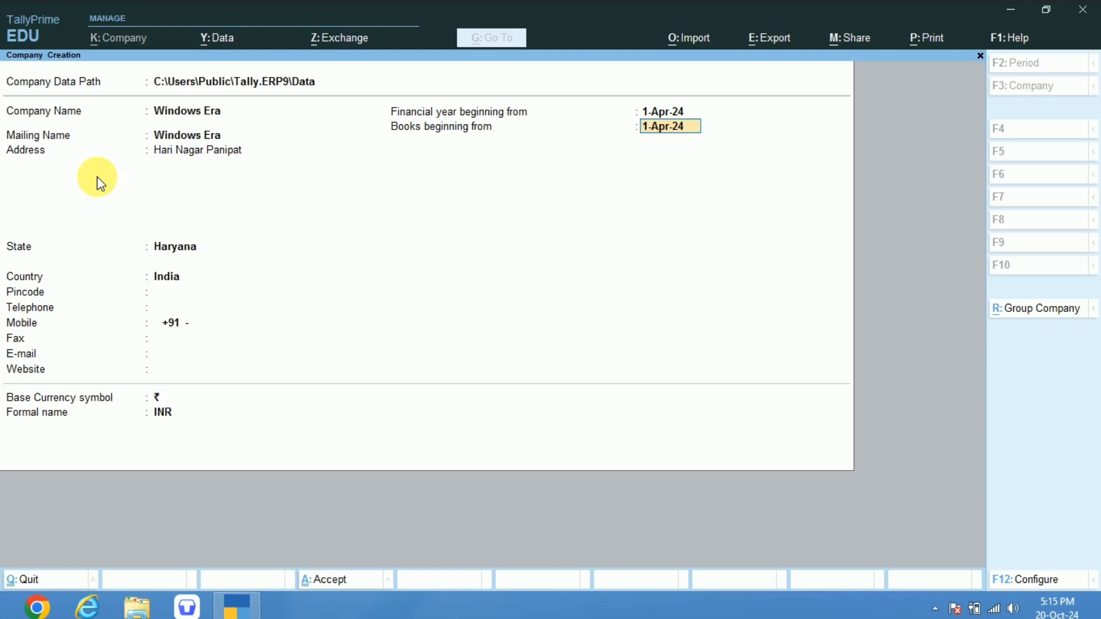
{"action": "key", "text": "Return"}
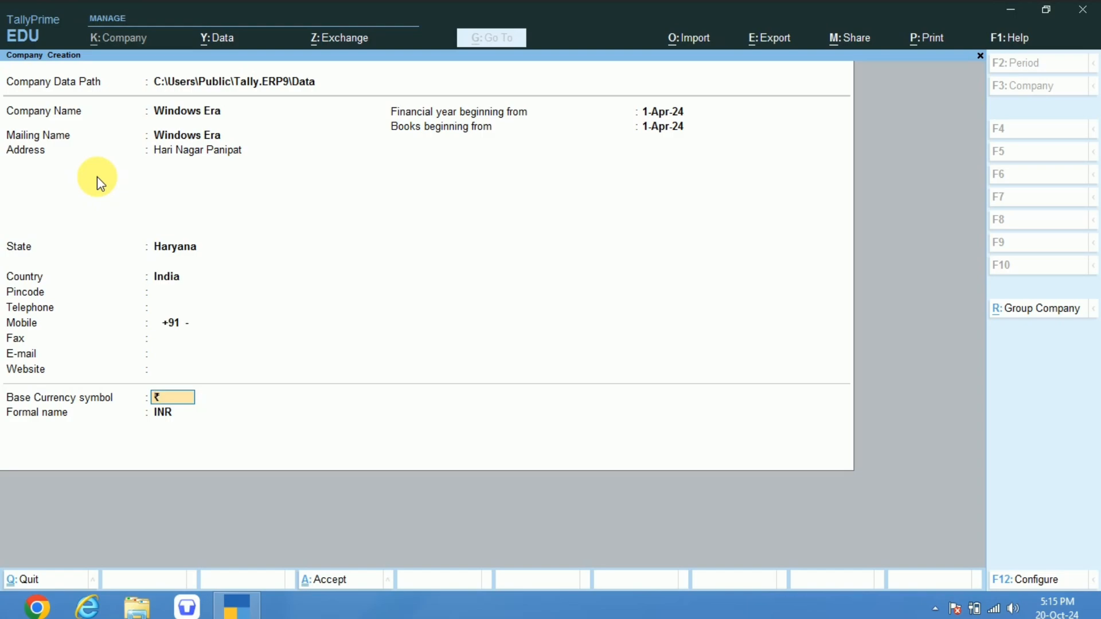
{"action": "key", "text": "ctrl+a"}
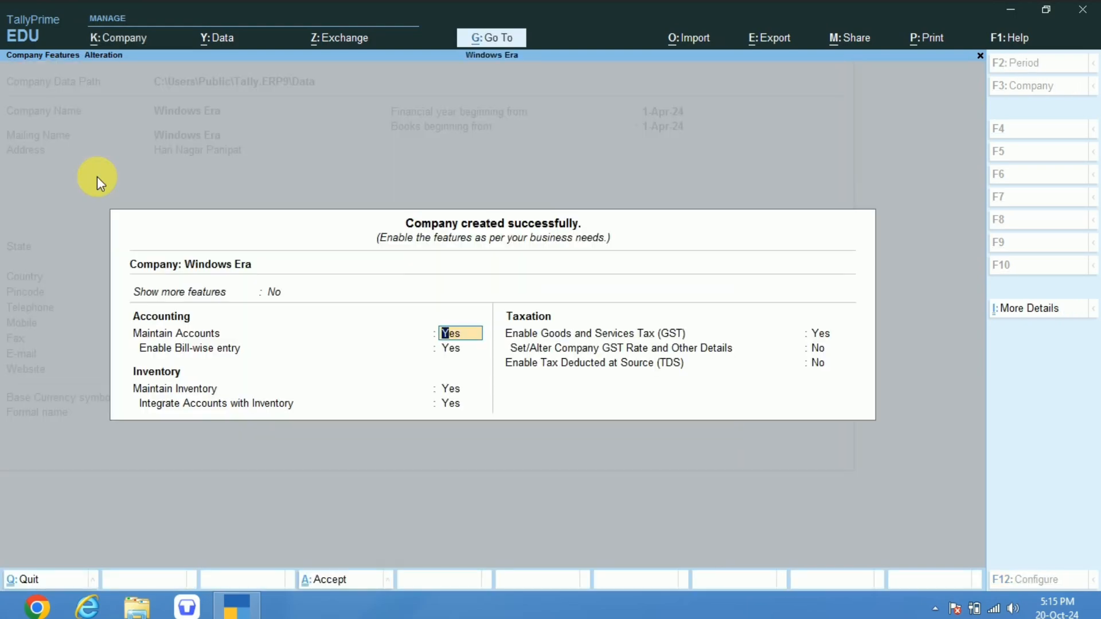
Keep the accounting and inventory features enabled and confirm Goods and Services Tax as Yes to open the GST details.
{"action": "key", "text": "Return"}
{"action": "key", "text": "Return"}
{"action": "key", "text": "Return"}
{"action": "key", "text": "Return"}
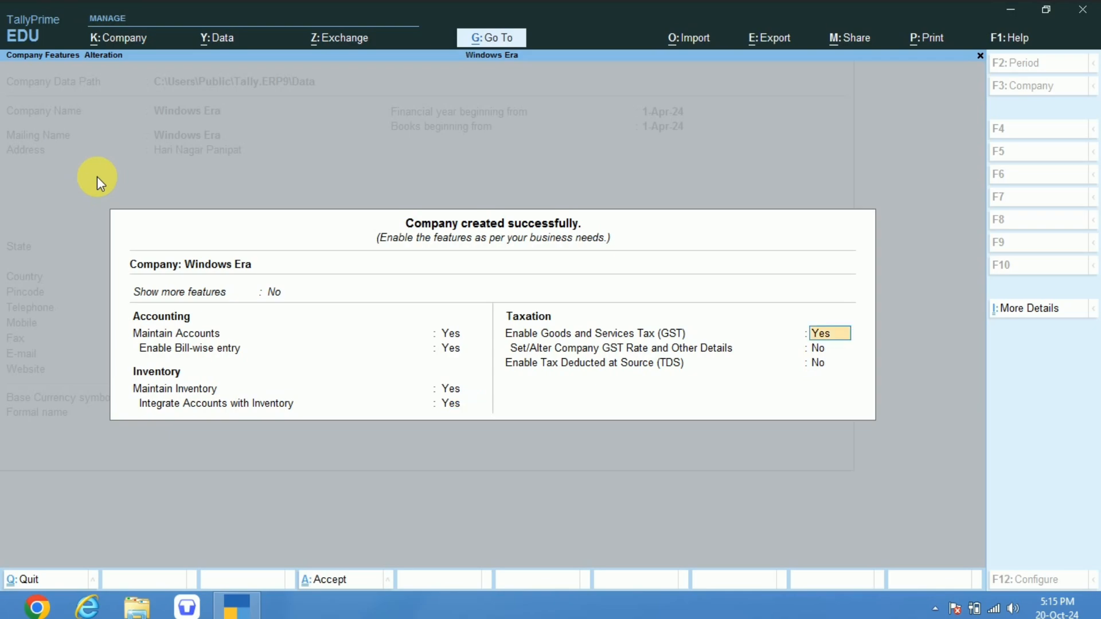
Accept the GST details with state Haryana and registration type Regular, and save the company features.
{"action": "key", "text": "Return"}
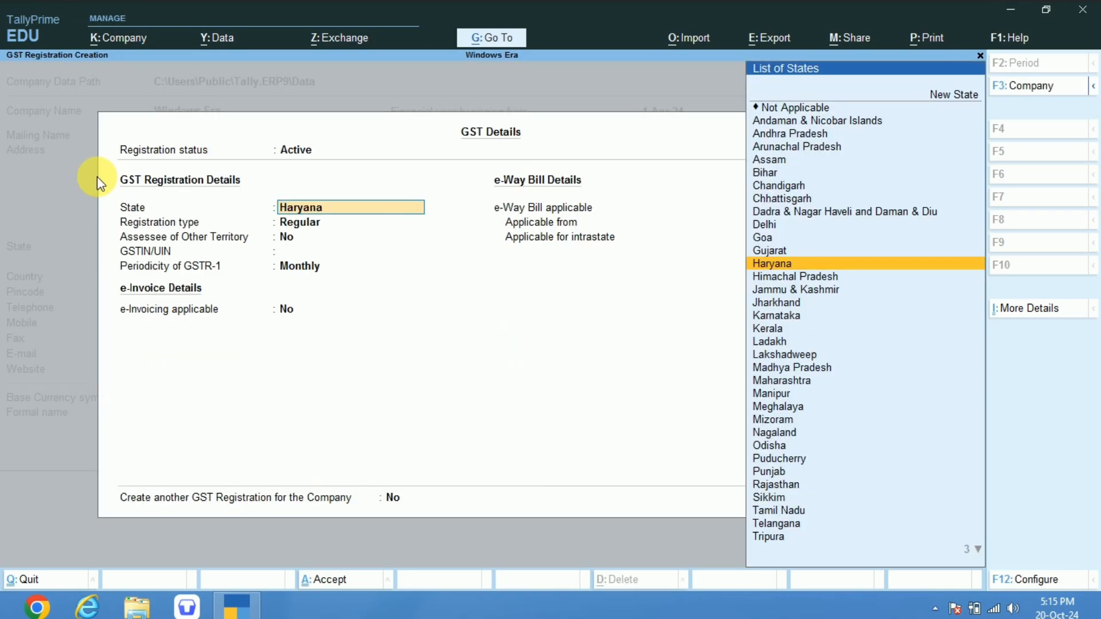
{"action": "key", "text": "Return"}
{"action": "key", "text": "Return"}
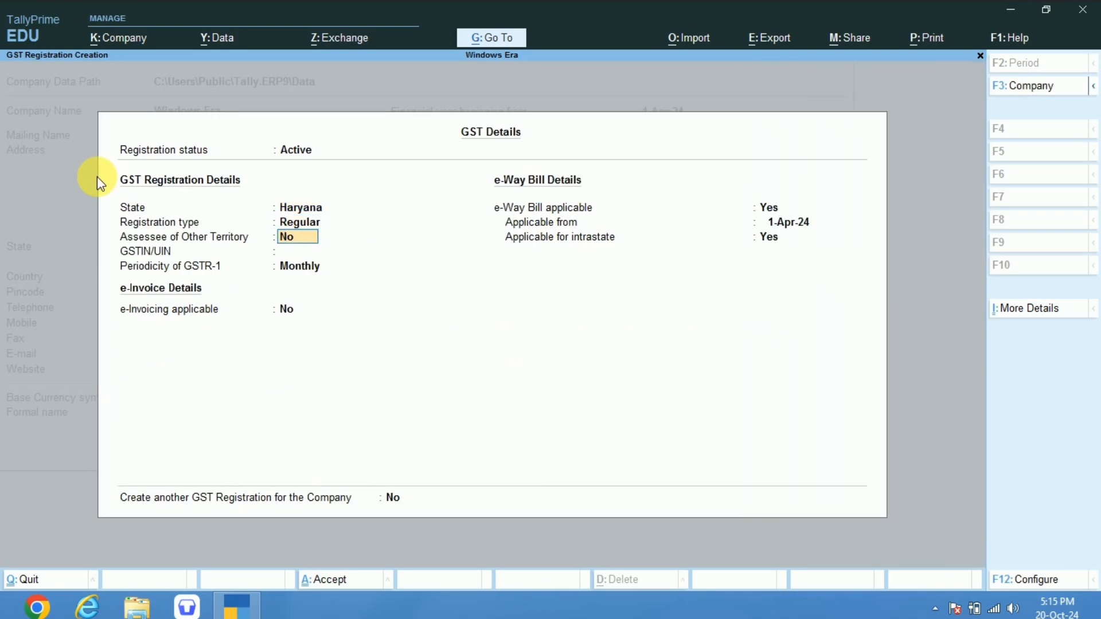
{"action": "key", "text": "ctrl+a"}
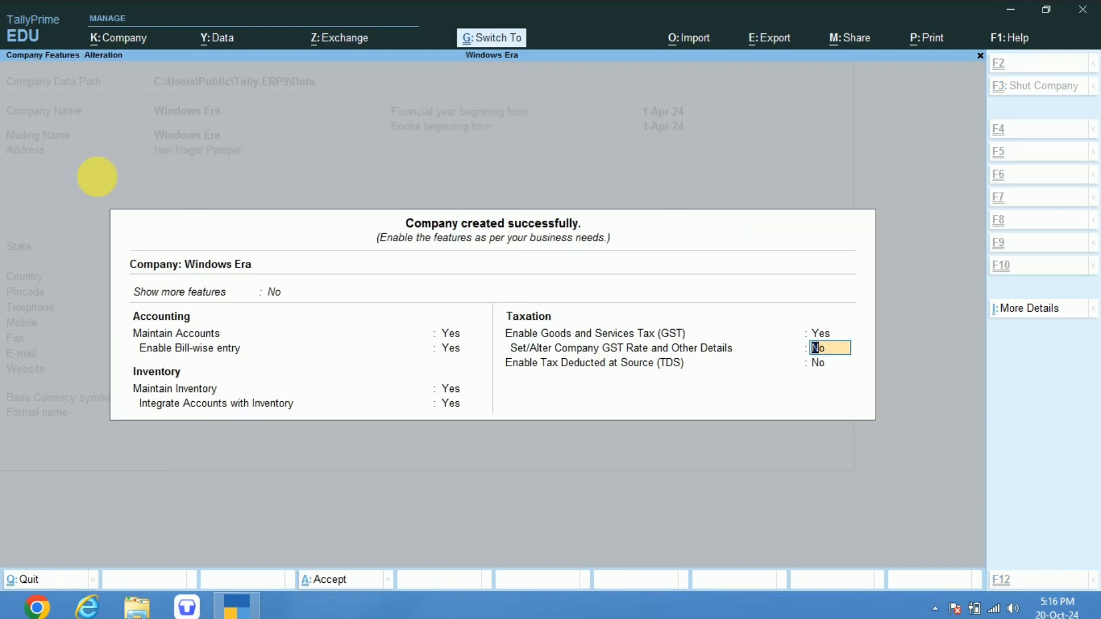
{"action": "key", "text": "ctrl+a"}
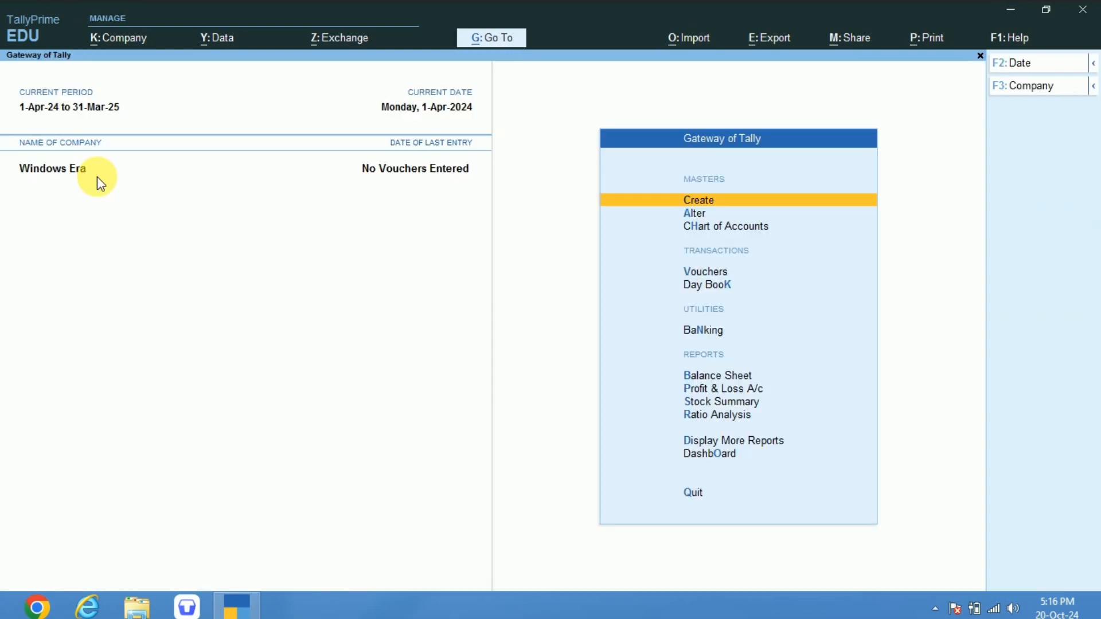
Reopen the company features, go through the enabled GST setting to the GST details, and accept both screens as they are.
{"action": "key", "text": "F11"}
{"action": "key", "text": "Return"}
{"action": "key", "text": "Return"}
{"action": "key", "text": "Return"}
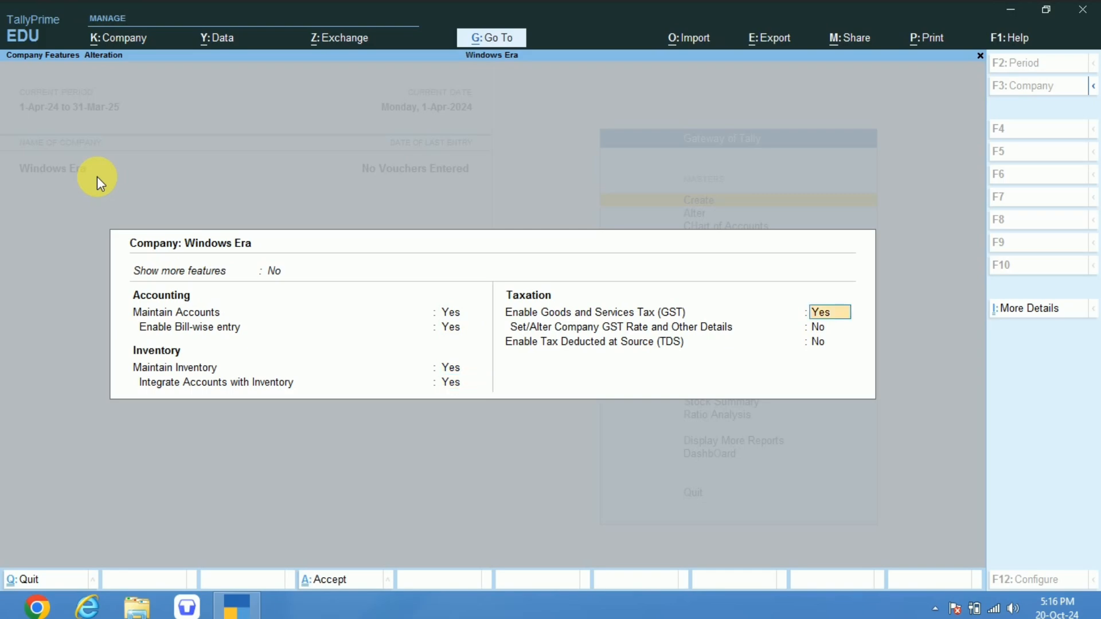
{"action": "key", "text": "Return"}
{"action": "key", "text": "Return"}
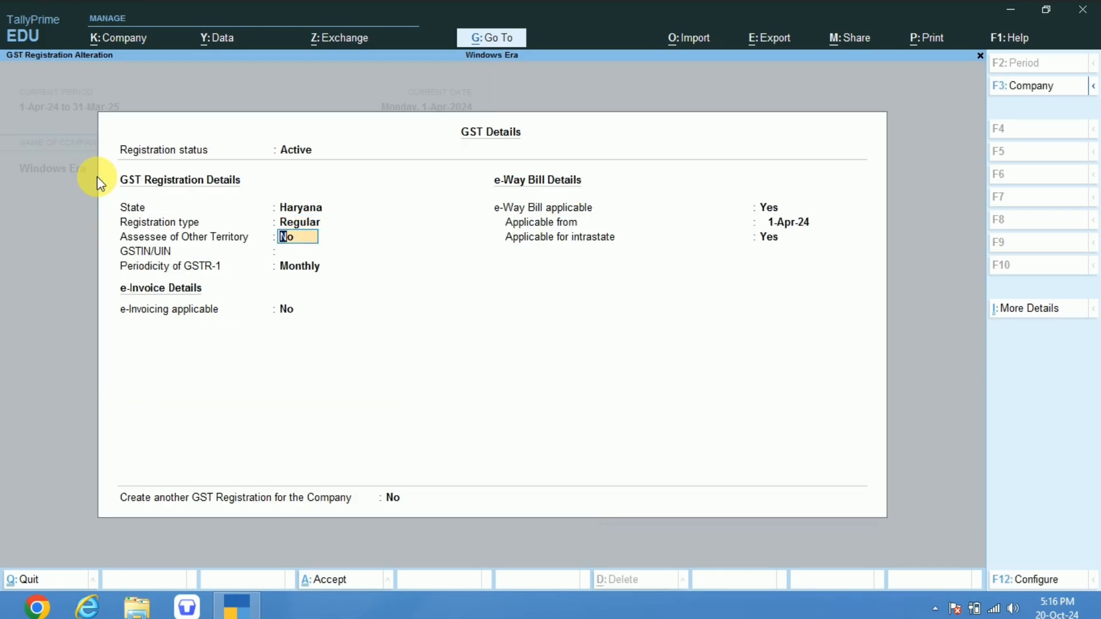
{"action": "key", "text": "ctrl"}
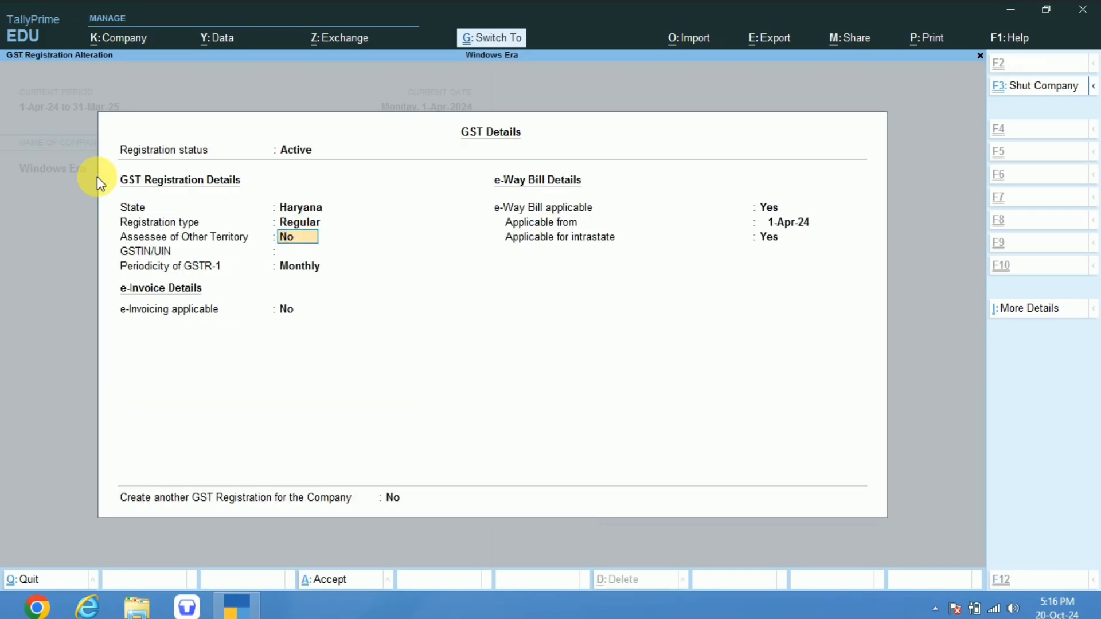
{"action": "key", "text": "ctrl+a"}
{"action": "key", "text": "ctrl"}
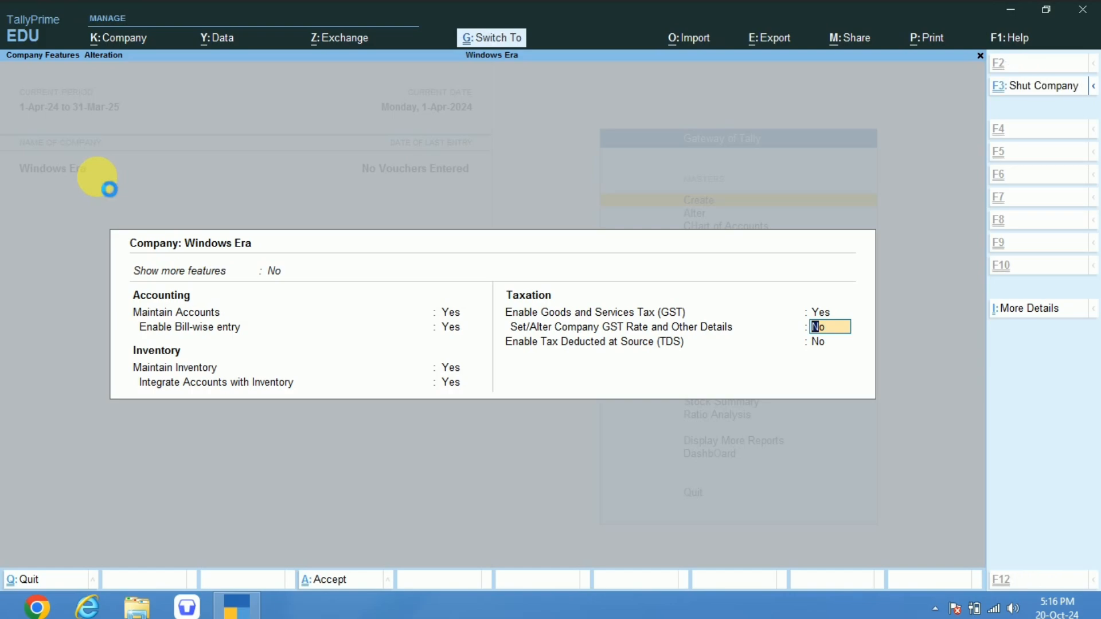
{"action": "key", "text": "ctrl+a"}
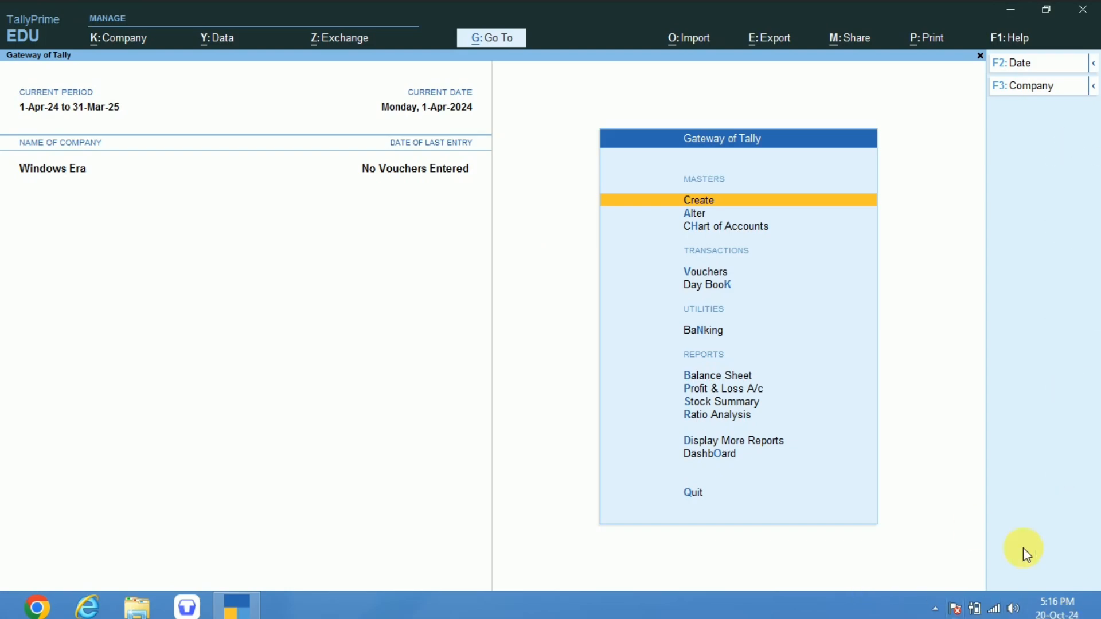
Open the list of masters for creation and look over the inventory masters from Stock Group to Unit.
{"action": "mouse_move", "coordinate": [975, 611]}
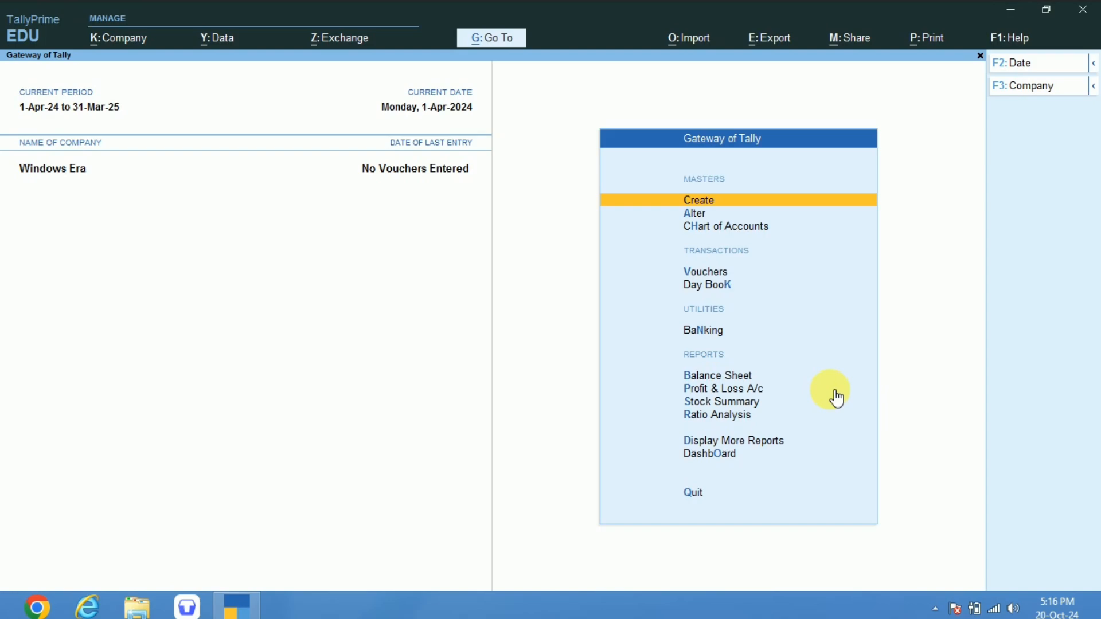
{"action": "key", "text": "Return"}
{"action": "key", "text": "Down"}
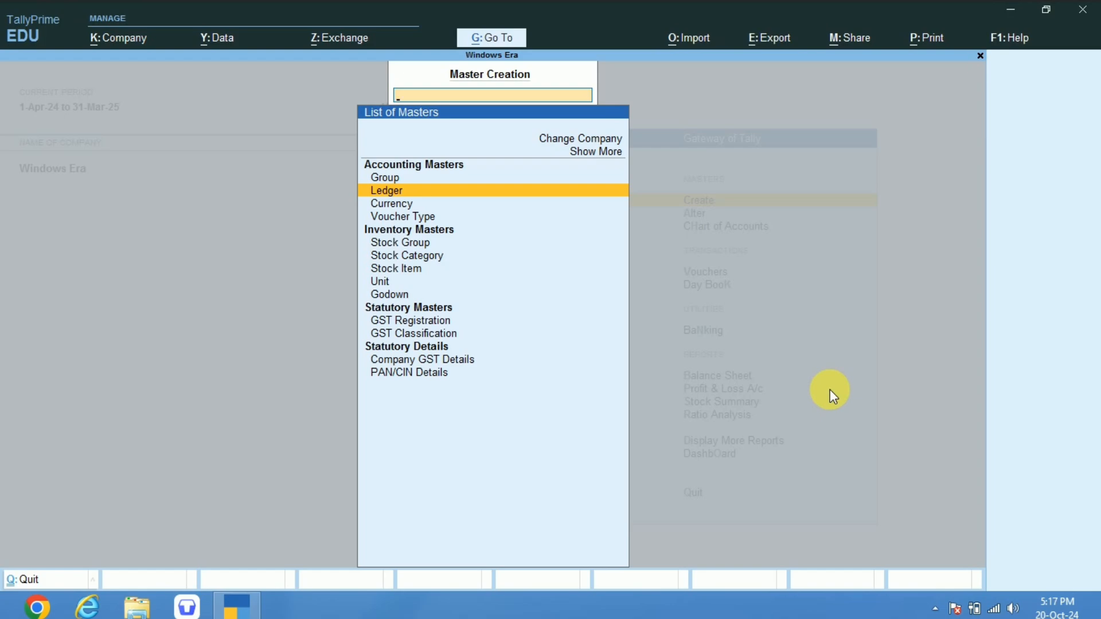
{"action": "key", "text": "Down"}
{"action": "key", "text": "Down"}
{"action": "key", "text": "Down"}
{"action": "key", "text": "Down"}
{"action": "key", "text": "Down"}
{"action": "key", "text": "Down"}
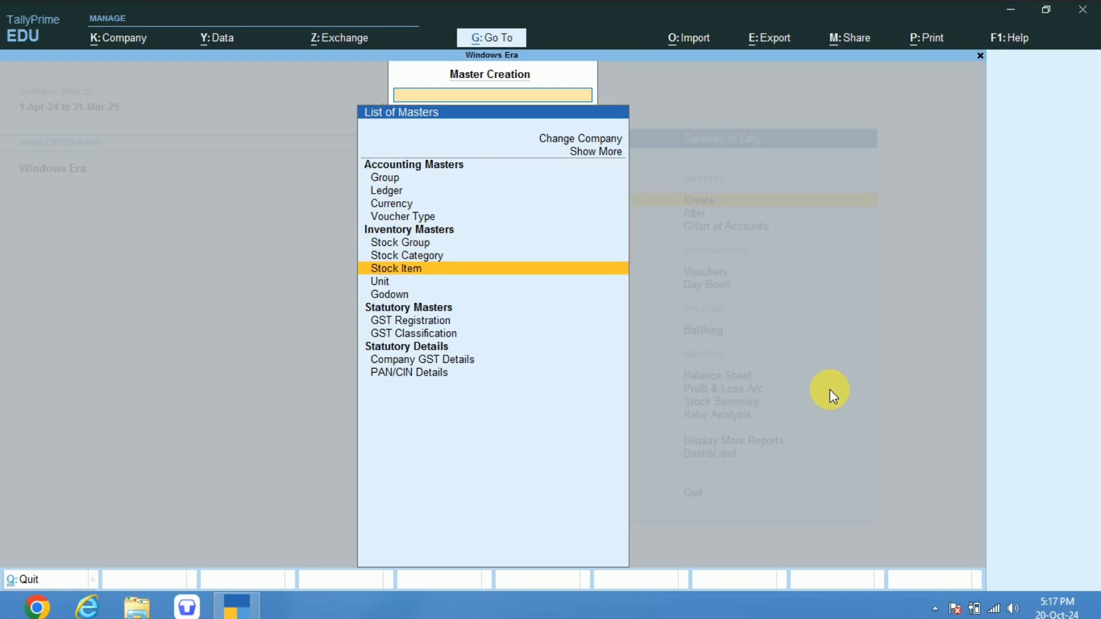
{"action": "key", "text": "Up"}
{"action": "key", "text": "Up"}
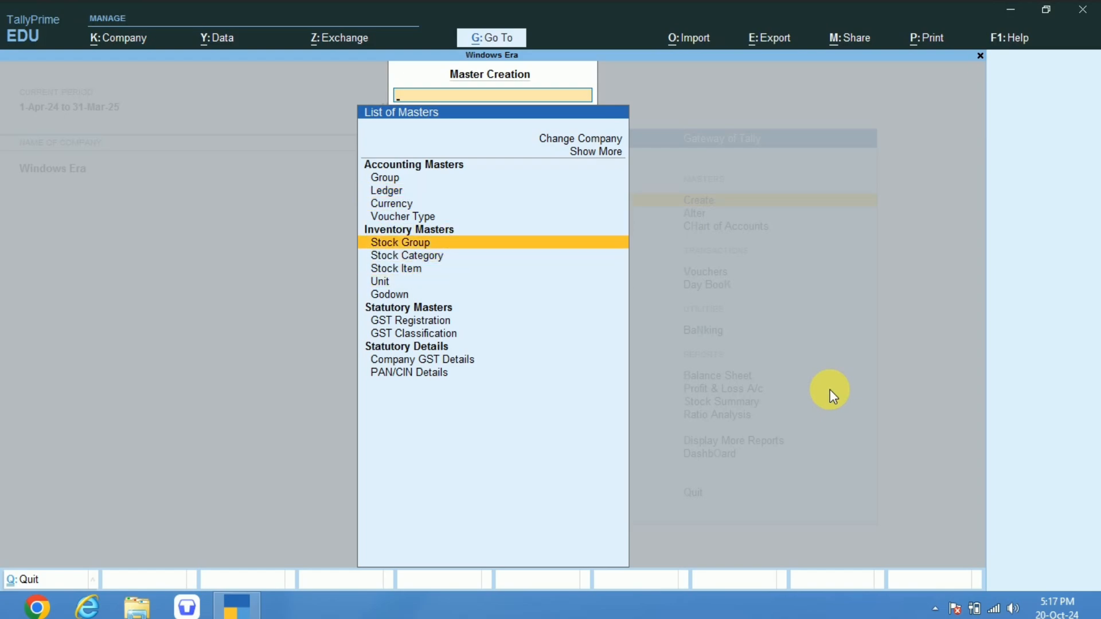
{"action": "key", "text": "Down"}
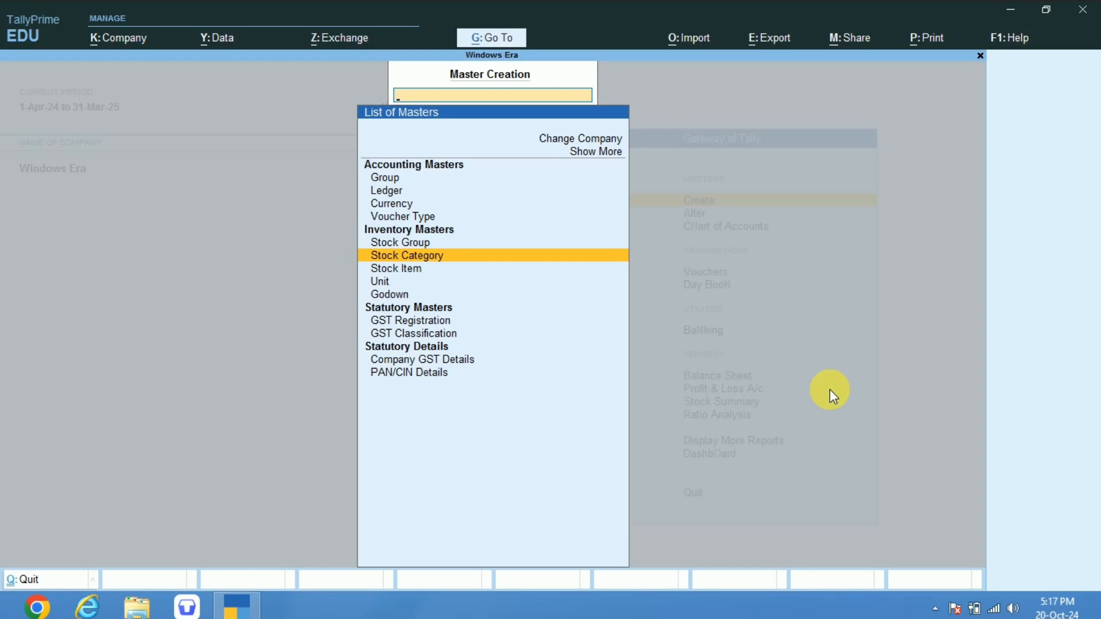
{"action": "key", "text": "Down"}
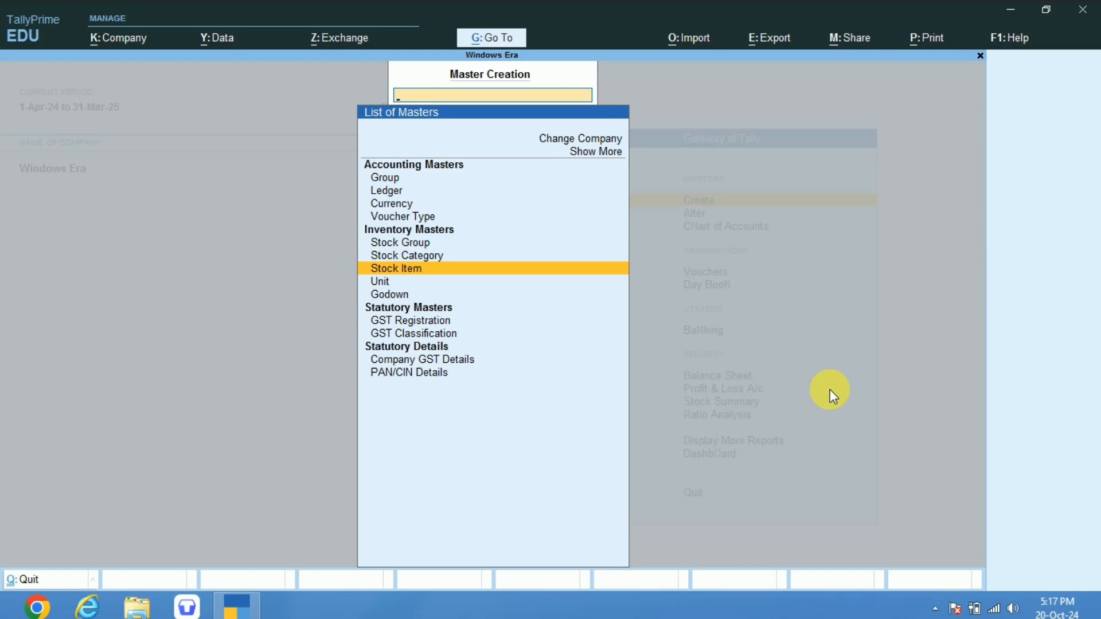
{"action": "key", "text": "Up"}
{"action": "key", "text": "Up"}
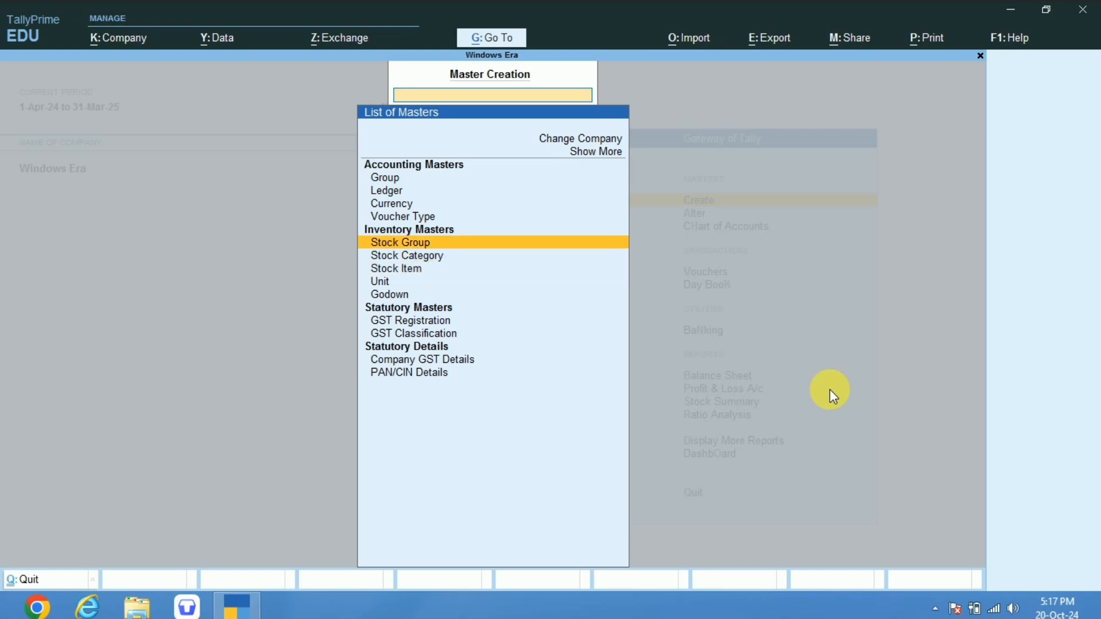
{"action": "key", "text": "Up"}
{"action": "key", "text": "Down"}
{"action": "key", "text": "Down"}
{"action": "key", "text": "Up"}
{"action": "key", "text": "Down"}
{"action": "key", "text": "Down"}
{"action": "key", "text": "Down"}
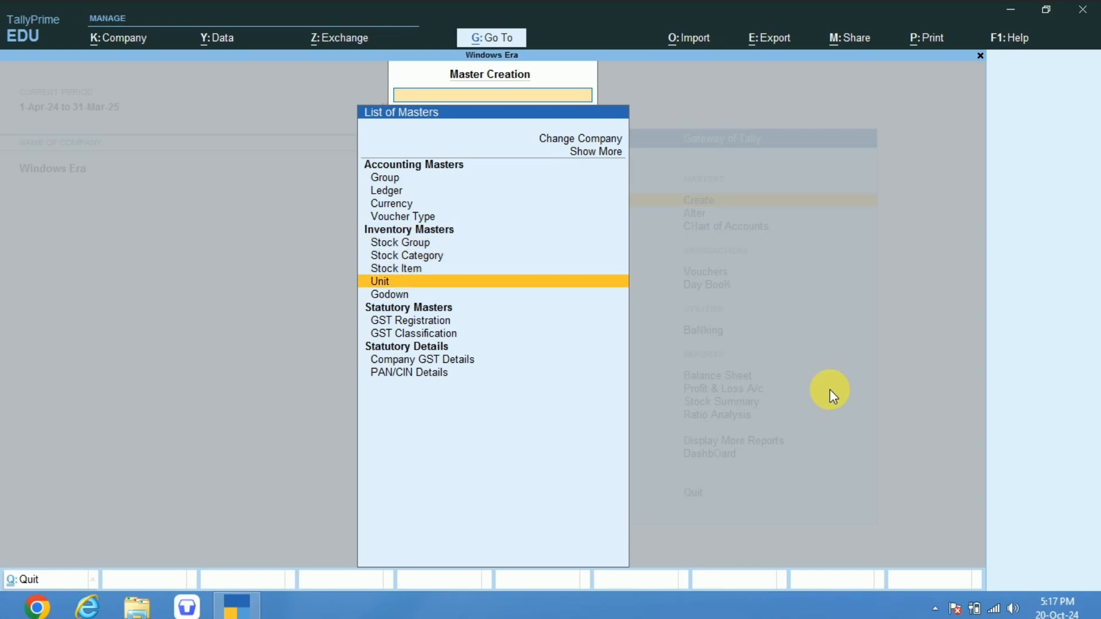
{"action": "key", "text": "Up"}
{"action": "key", "text": "Up"}
{"action": "key", "text": "Up"}
{"action": "key", "text": "Down"}
{"action": "key", "text": "Down"}
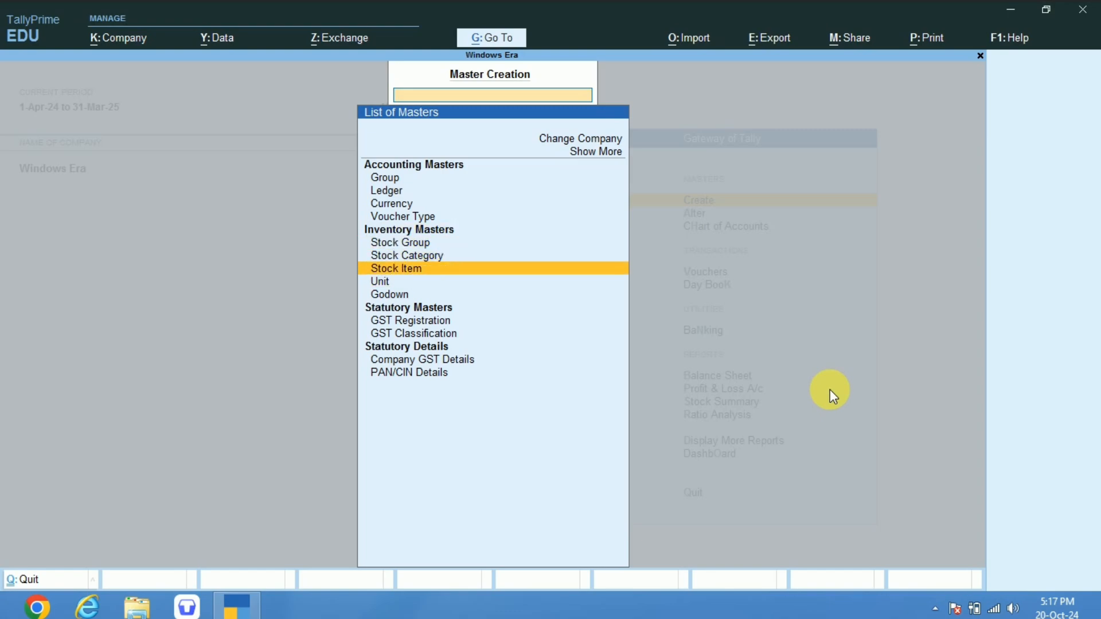
{"action": "key", "text": "Up"}
{"action": "key", "text": "Up"}
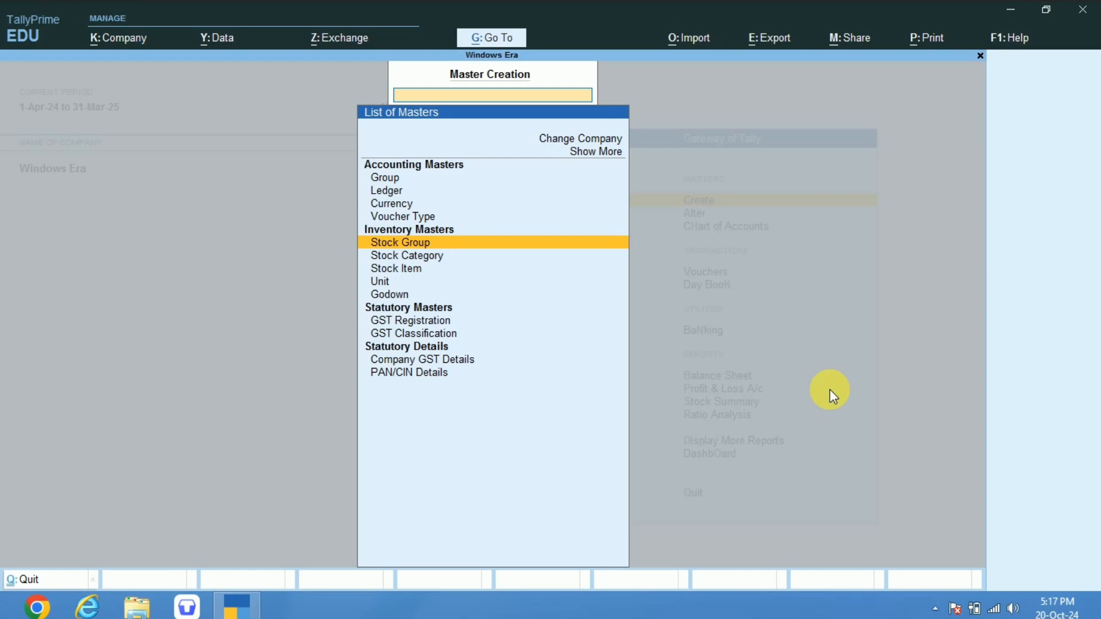
Create a stock group named Dry Fruits under Primary, keeping the default HSN and GST settings, and save it.
{"action": "key", "text": "XF86MonBrightnessUp"}
{"action": "key", "text": "Return"}
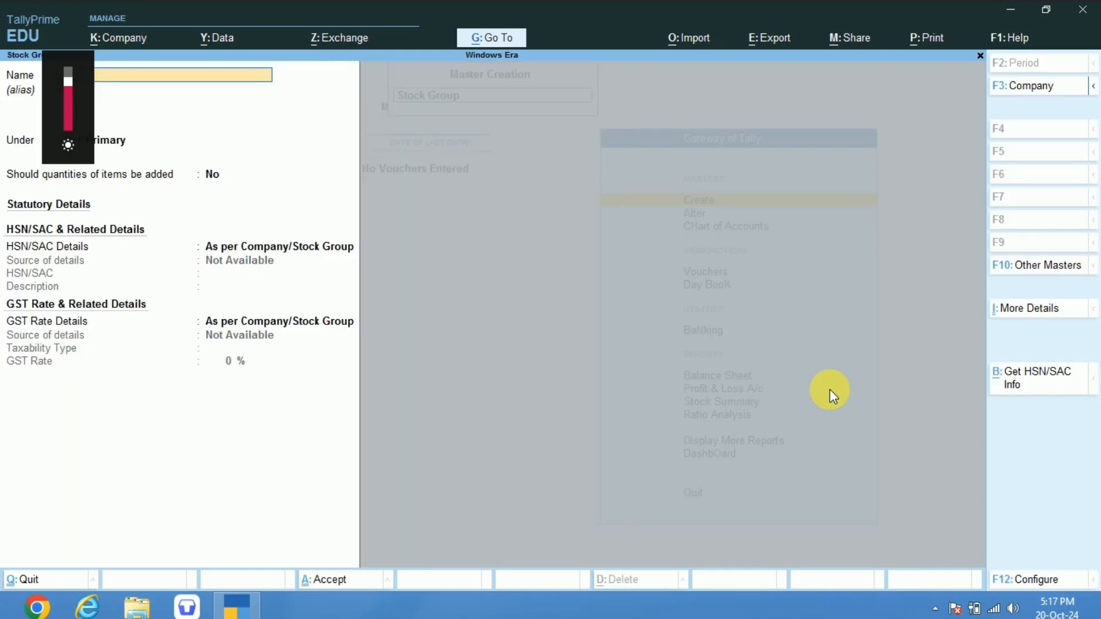
{"action": "type", "text": "Dry"}
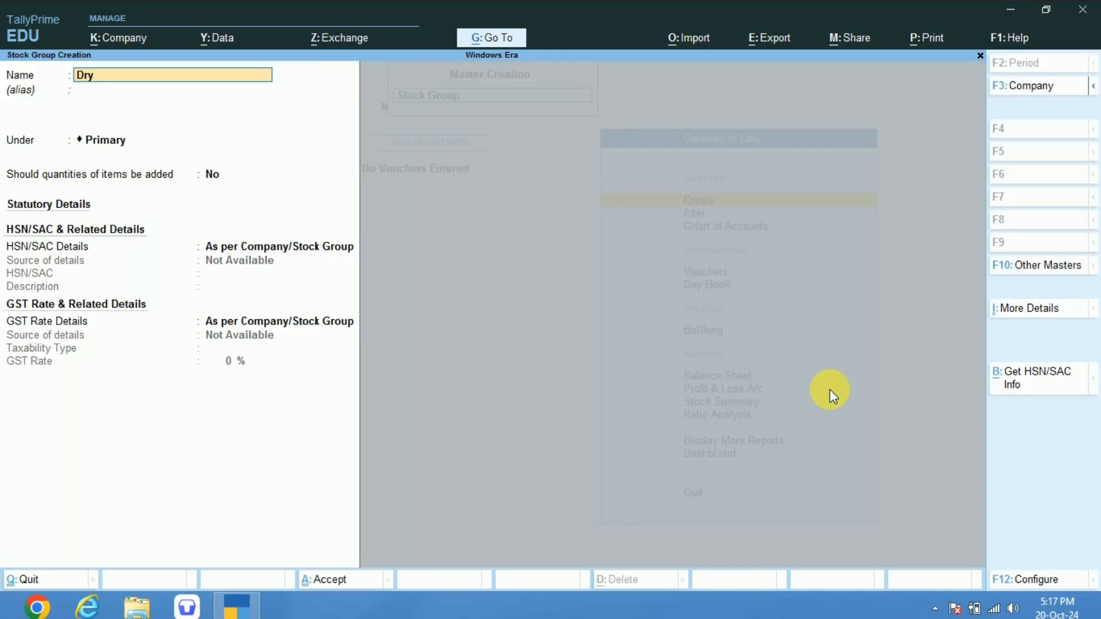
{"action": "type", "text": " Fruits"}
{"action": "key", "text": "ctrl"}
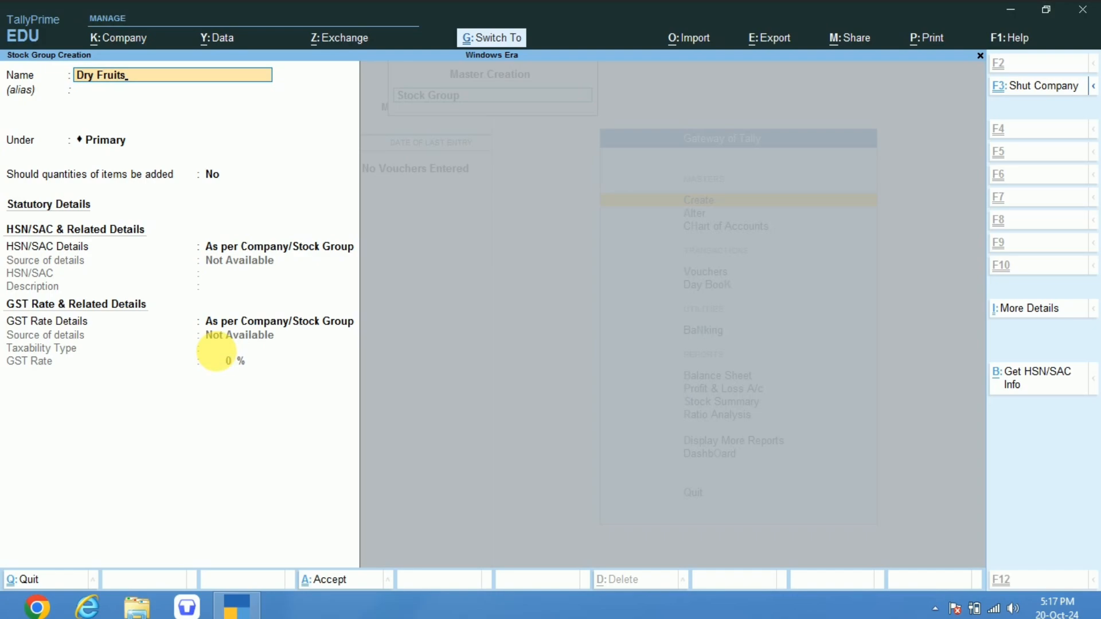
{"action": "key", "text": "ctrl+a"}
{"action": "key", "text": "Escape"}
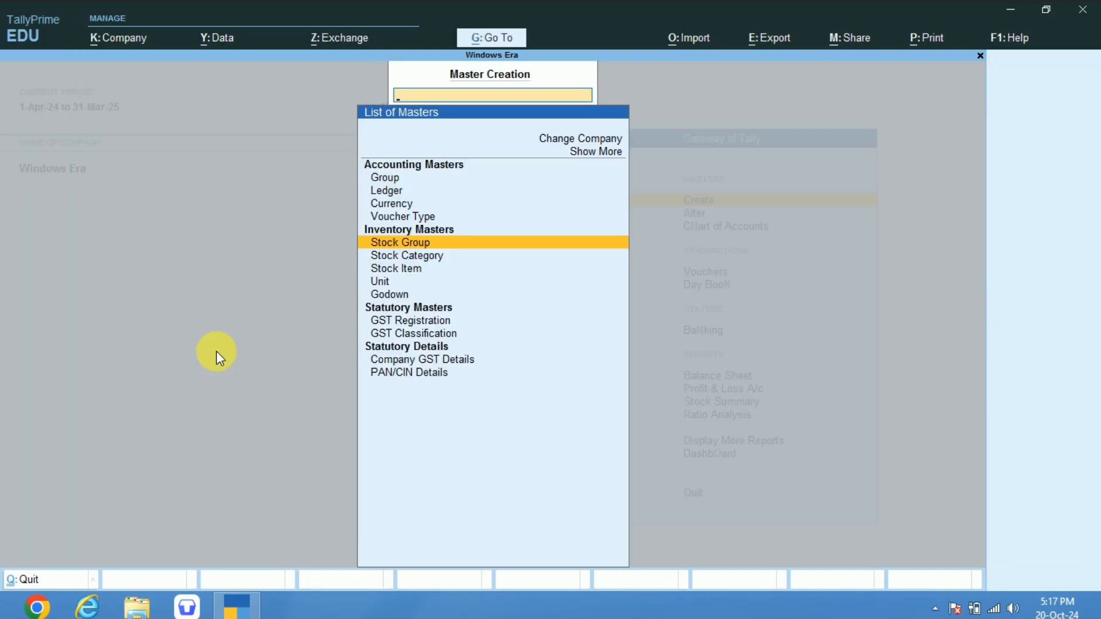
Create a second stock group named Cold Drinks under Primary with the default settings, save it, and return to the list of masters.
{"action": "key", "text": "Return"}
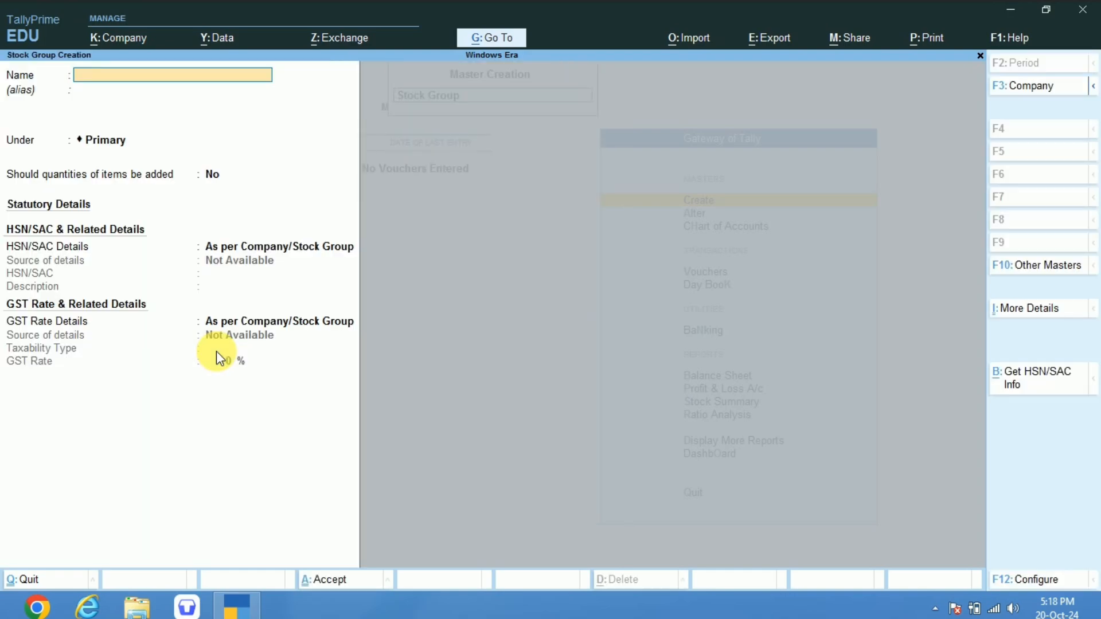
{"action": "type", "text": "Cold drinks"}
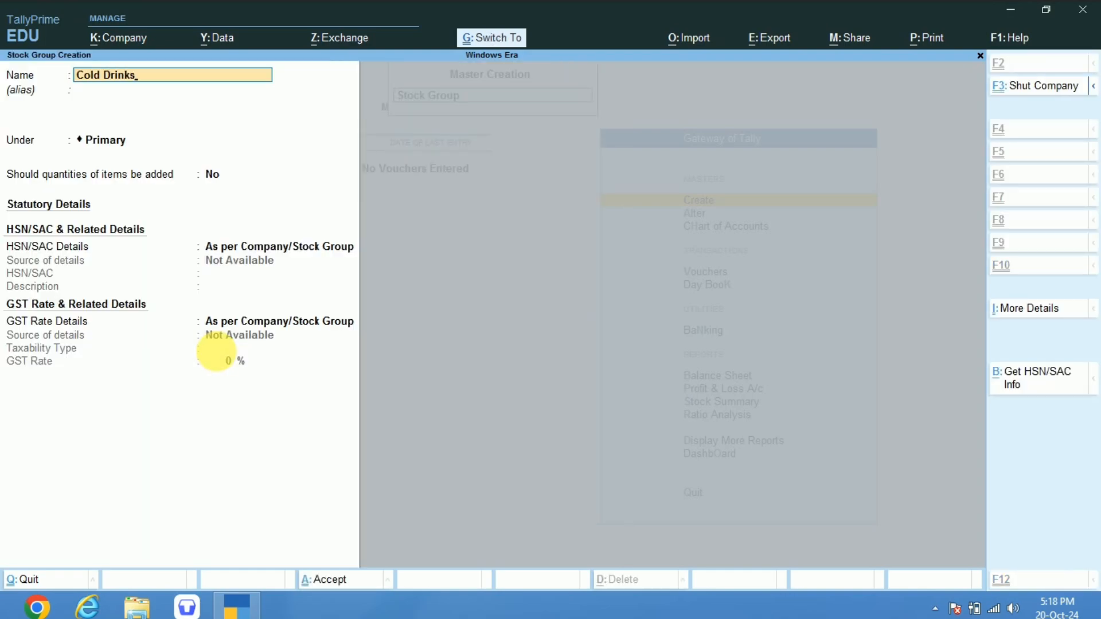
{"action": "key", "text": "Escape"}
{"action": "key", "text": "y"}
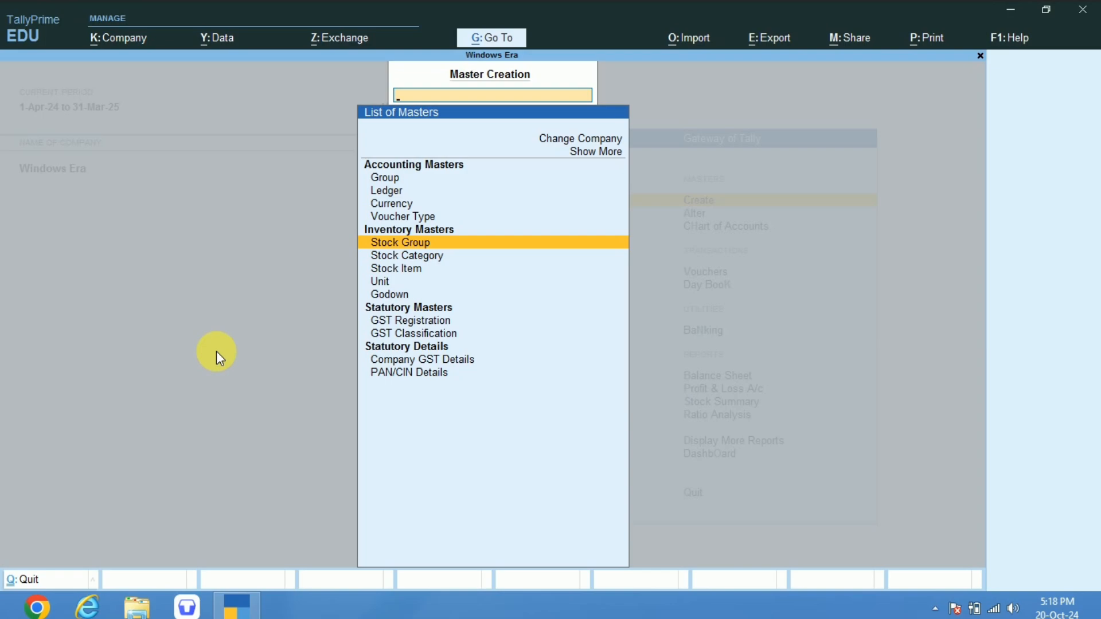
Create a simple unit with symbol kgs, formal name Kilo Gram, quantity code KGS-KILOGRAMS and 0 decimal places, and save it.
{"action": "key", "text": "Down"}
{"action": "key", "text": "Down"}
{"action": "key", "text": "Down"}
{"action": "key", "text": "Return"}
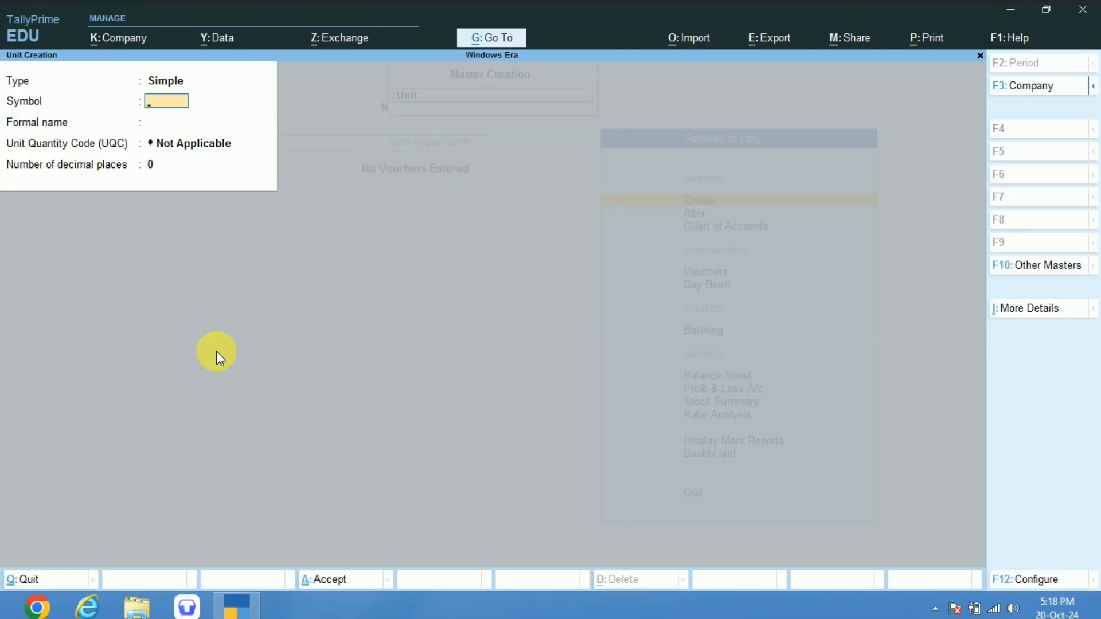
{"action": "type", "text": "kgs"}
{"action": "key", "text": "Return"}
{"action": "type", "text": "Kilo Gram"}
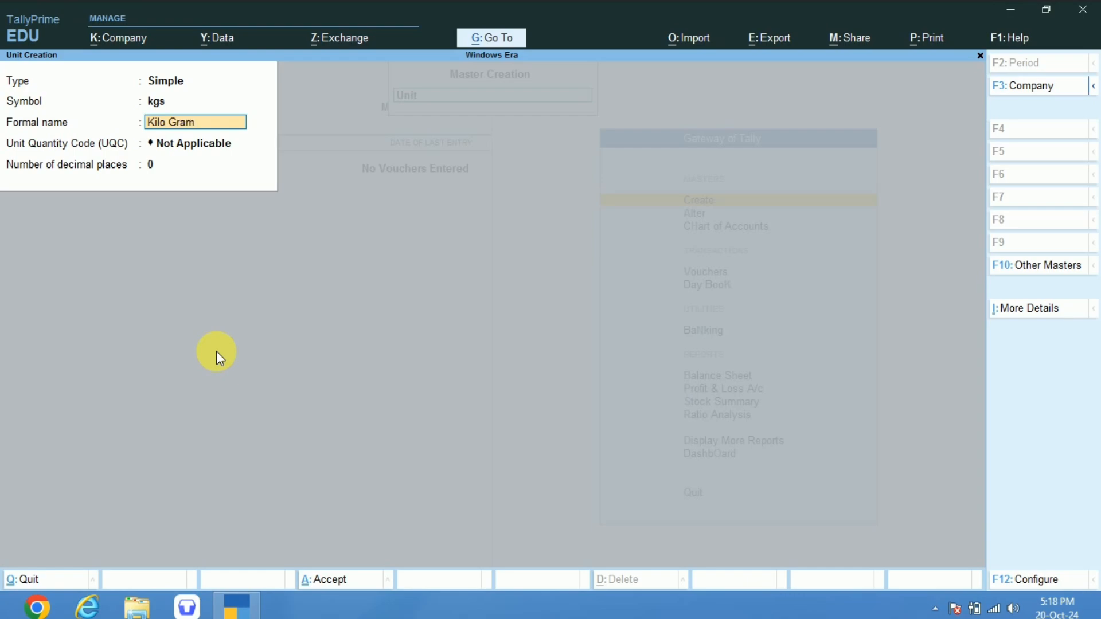
{"action": "key", "text": "Return"}
{"action": "type", "text": "kg"}
{"action": "key", "text": "Return"}
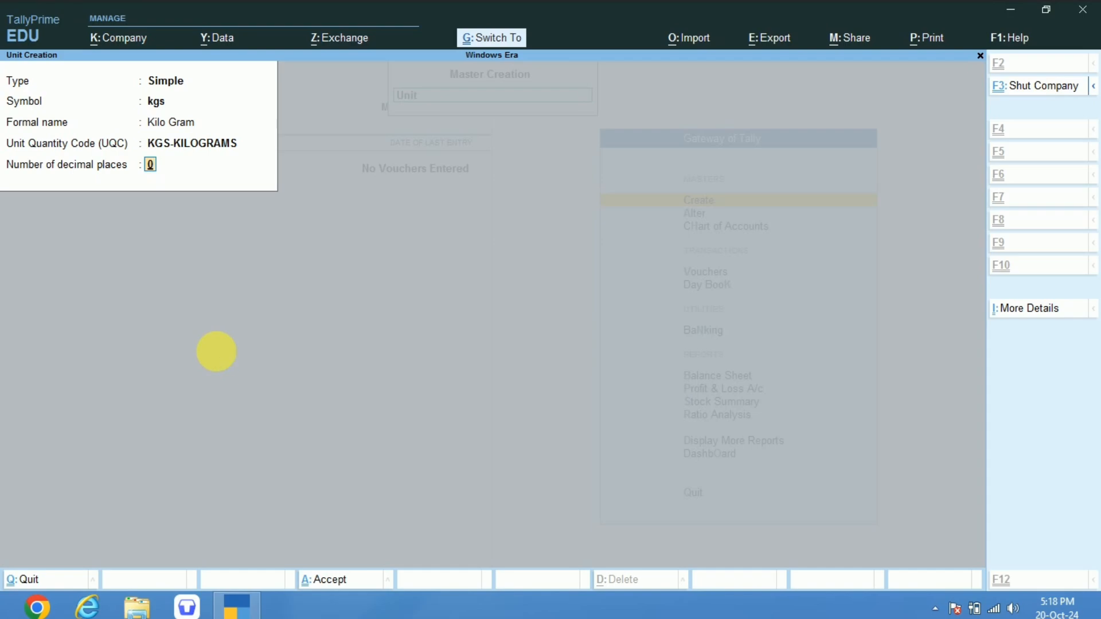
{"action": "key", "text": "ctrl+a"}
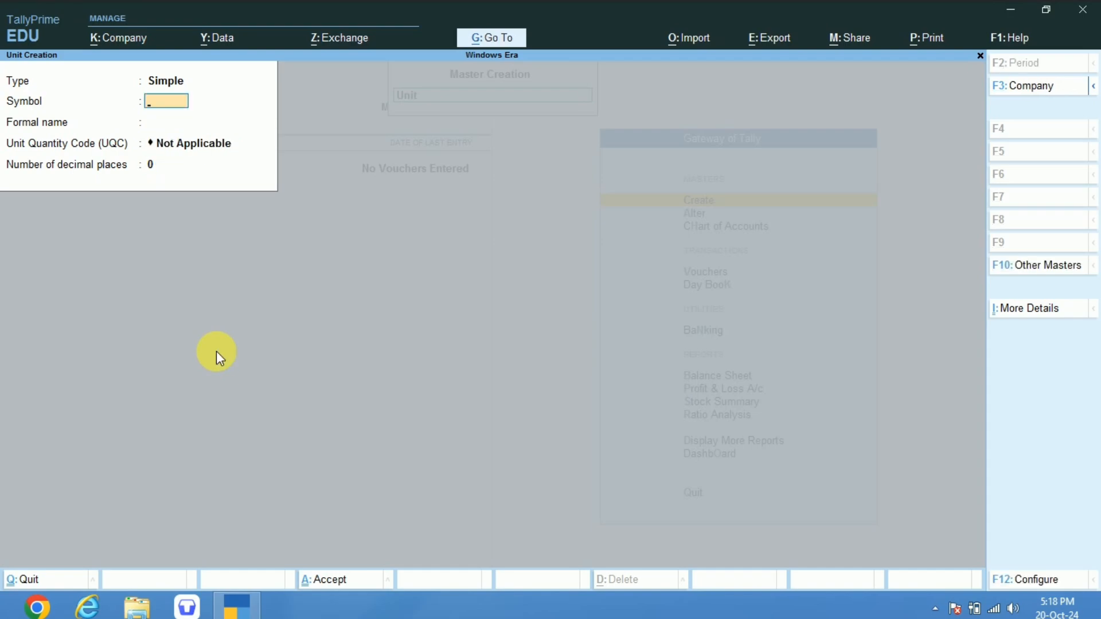
{"action": "key", "text": "Escape"}
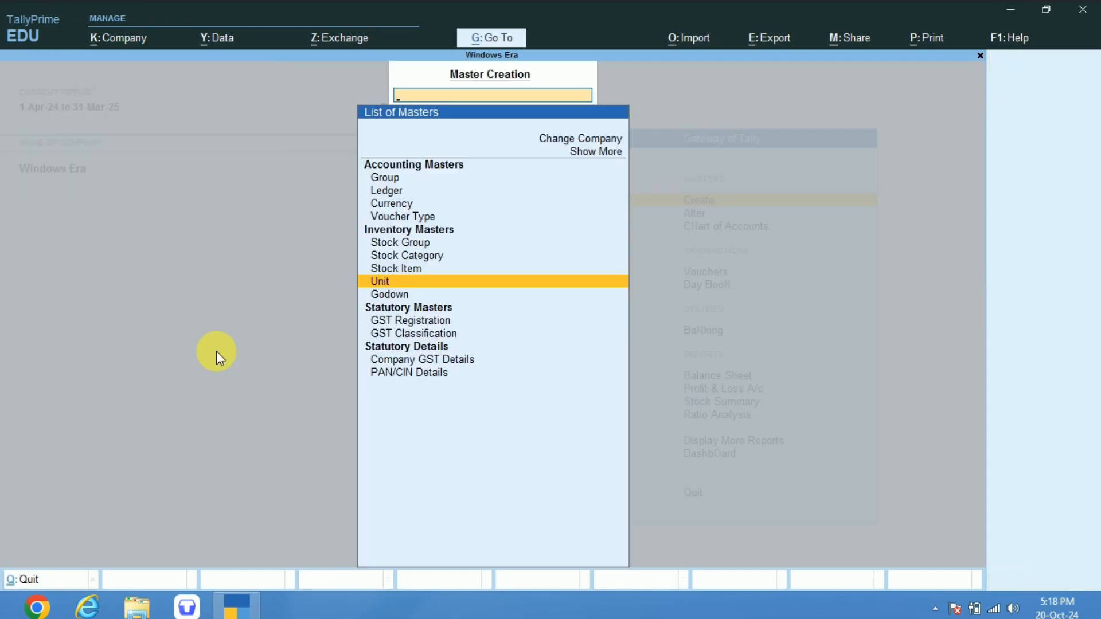
Look back over the inventory masters from Unit up to Stock Group in the list.
{"action": "key", "text": "Up"}
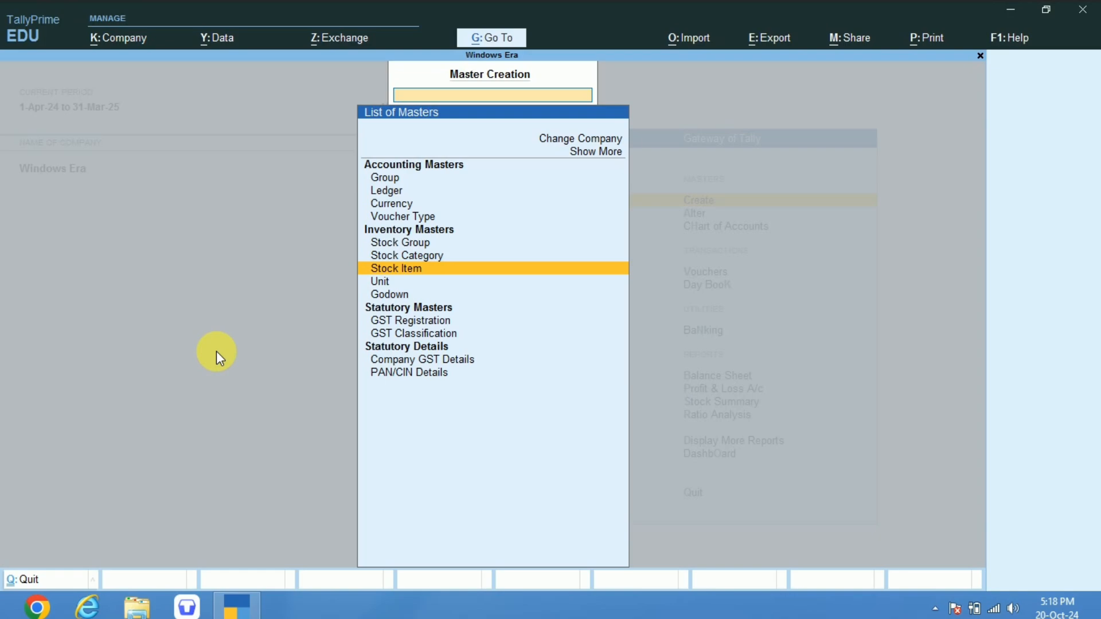
{"action": "key", "text": "Down"}
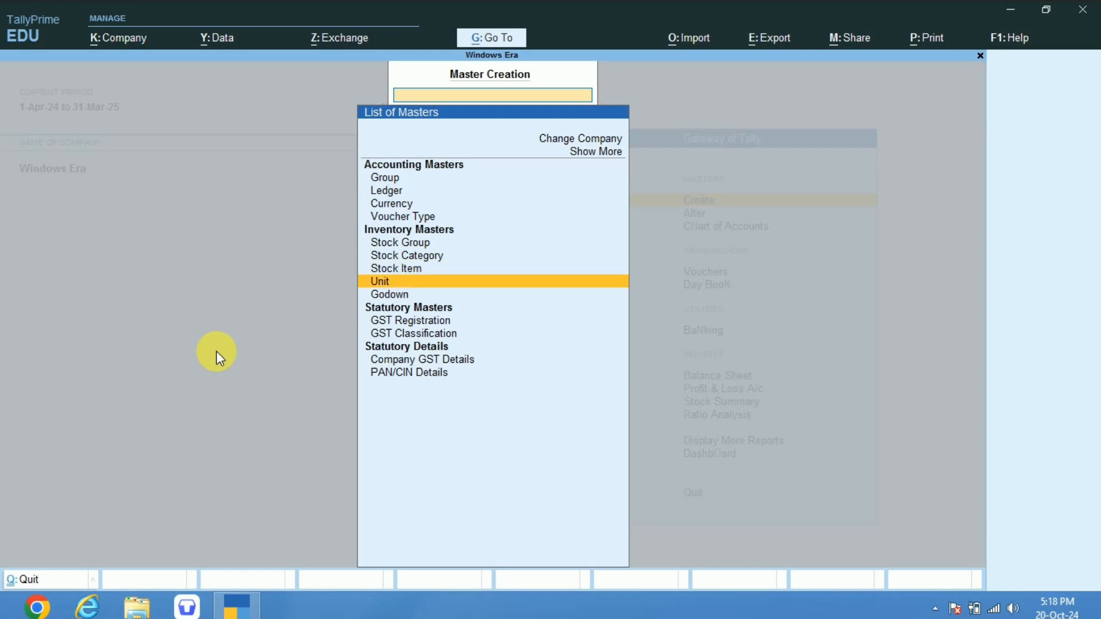
{"action": "key", "text": "Up"}
{"action": "key", "text": "Up"}
{"action": "key", "text": "Up"}
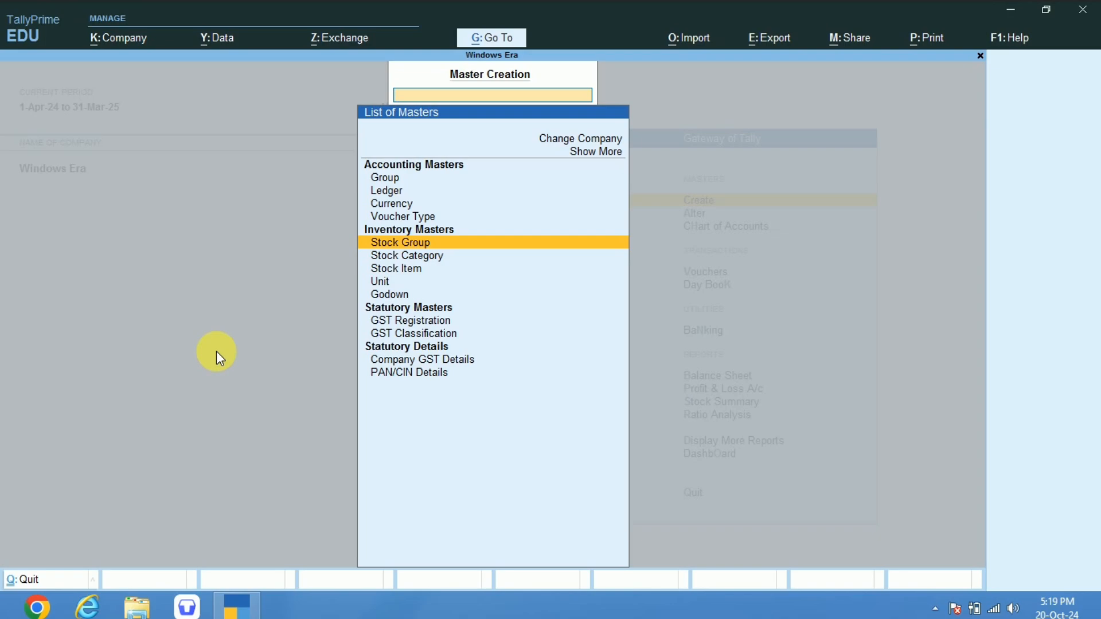
{"action": "key", "text": "Down"}
{"action": "key", "text": "Up"}
Start a new stock item named Almonds, leaving its alias blank.
{"action": "key", "text": "Down"}
{"action": "key", "text": "Down"}
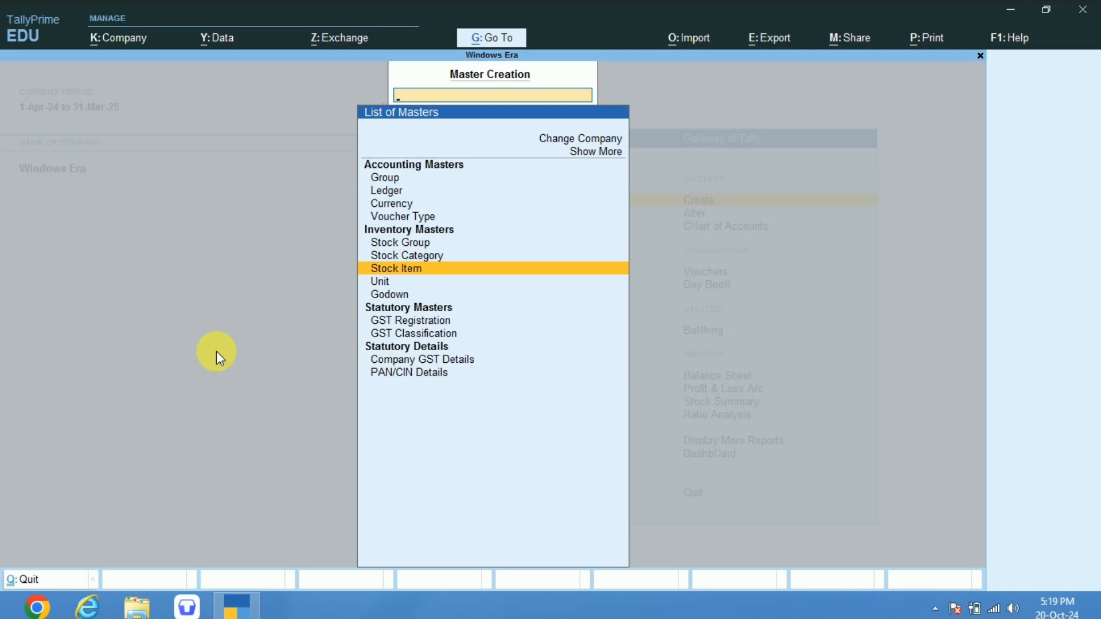
{"action": "key", "text": "Return"}
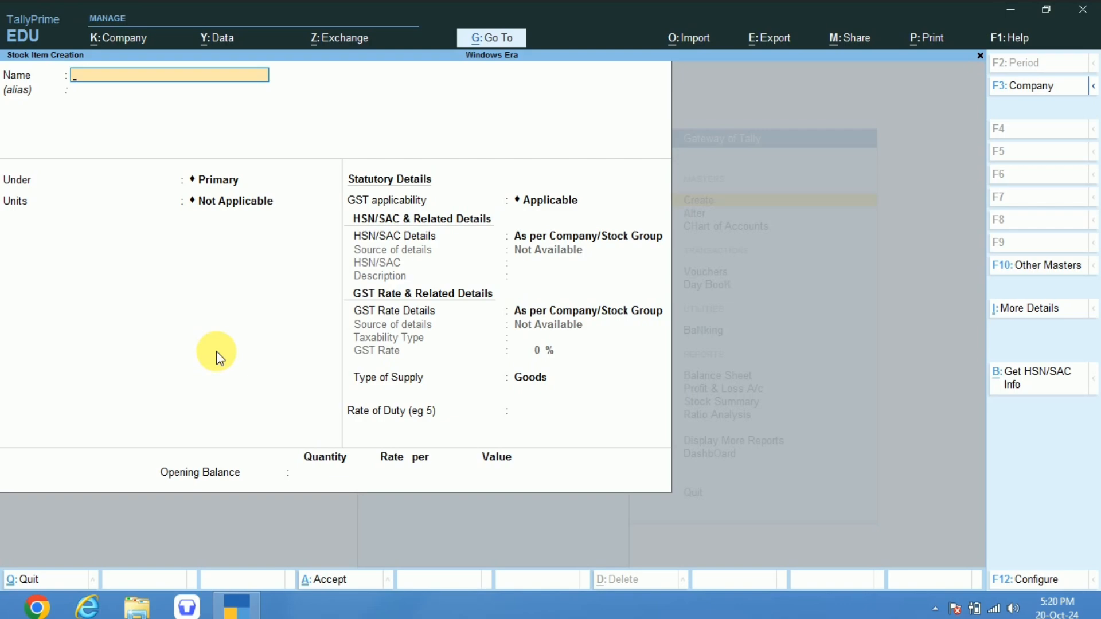
{"action": "type", "text": "Almonds"}
{"action": "key", "text": "Return"}
{"action": "key", "text": "Return"}
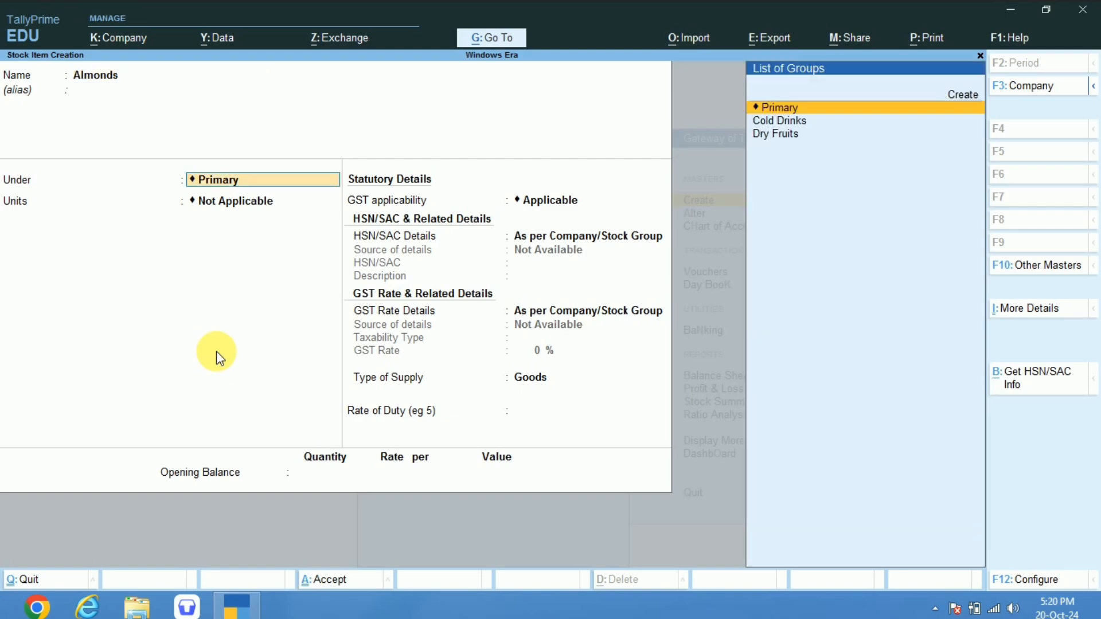
Place the Almonds stock item under the Dry Fruits stock group.
{"action": "key", "text": "Down"}
{"action": "key", "text": "Down"}
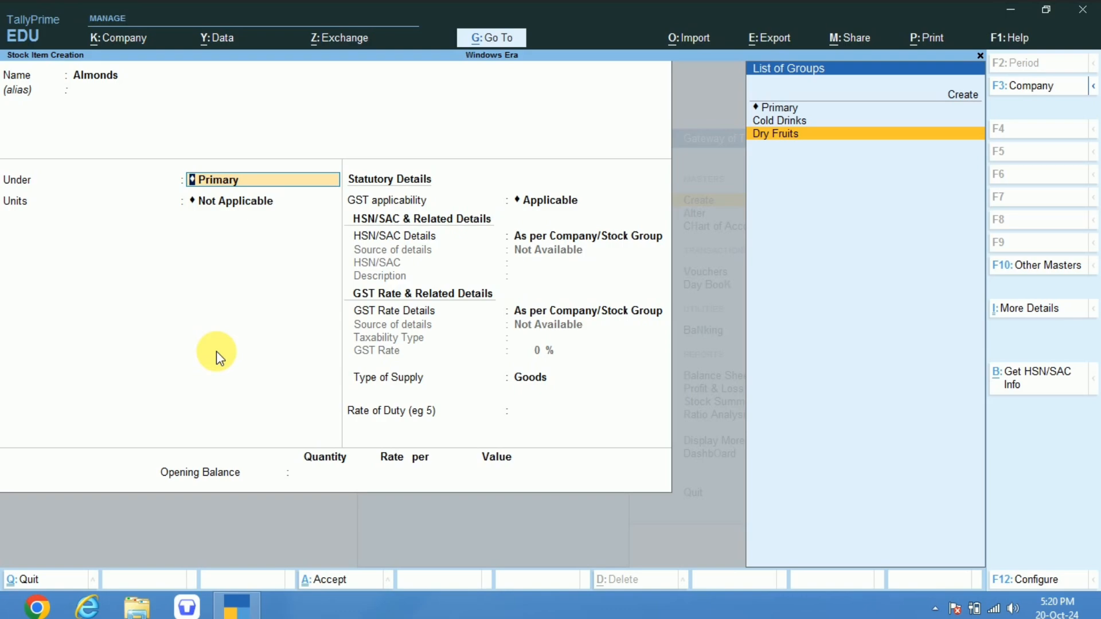
{"action": "key", "text": "Up"}
{"action": "key", "text": "Up"}
{"action": "key", "text": "Up"}
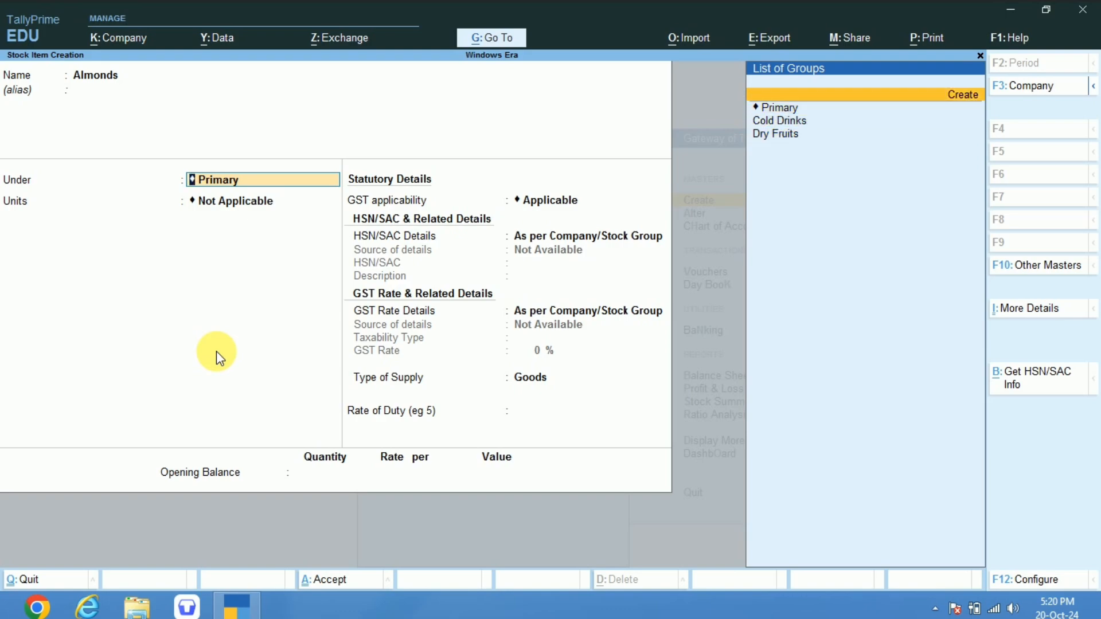
{"action": "key", "text": "Down"}
{"action": "key", "text": "Down"}
{"action": "key", "text": "Down"}
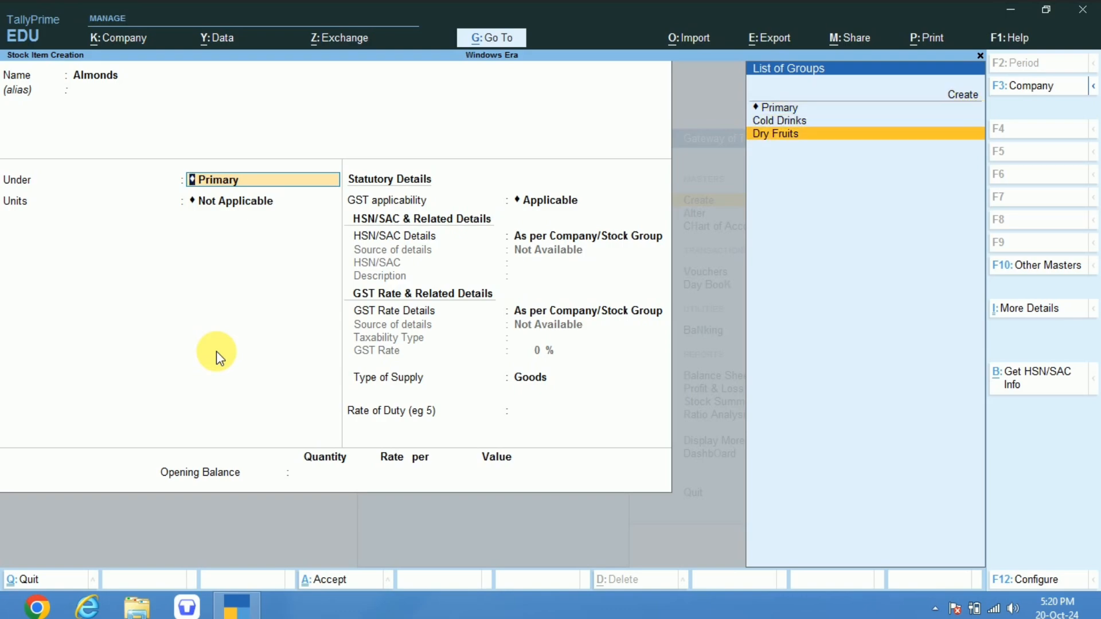
{"action": "key", "text": "Return"}
Set the unit of Almonds to kgs, save the stock item and return to the list of masters.
{"action": "key", "text": "Up"}
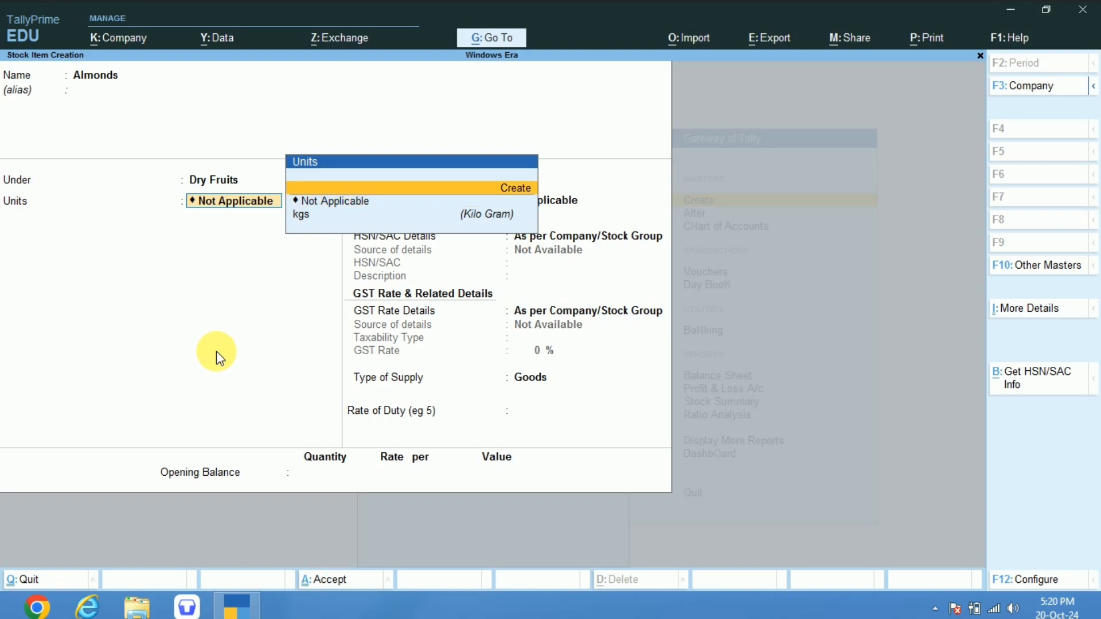
{"action": "key", "text": "Down"}
{"action": "key", "text": "Down"}
{"action": "key", "text": "Return"}
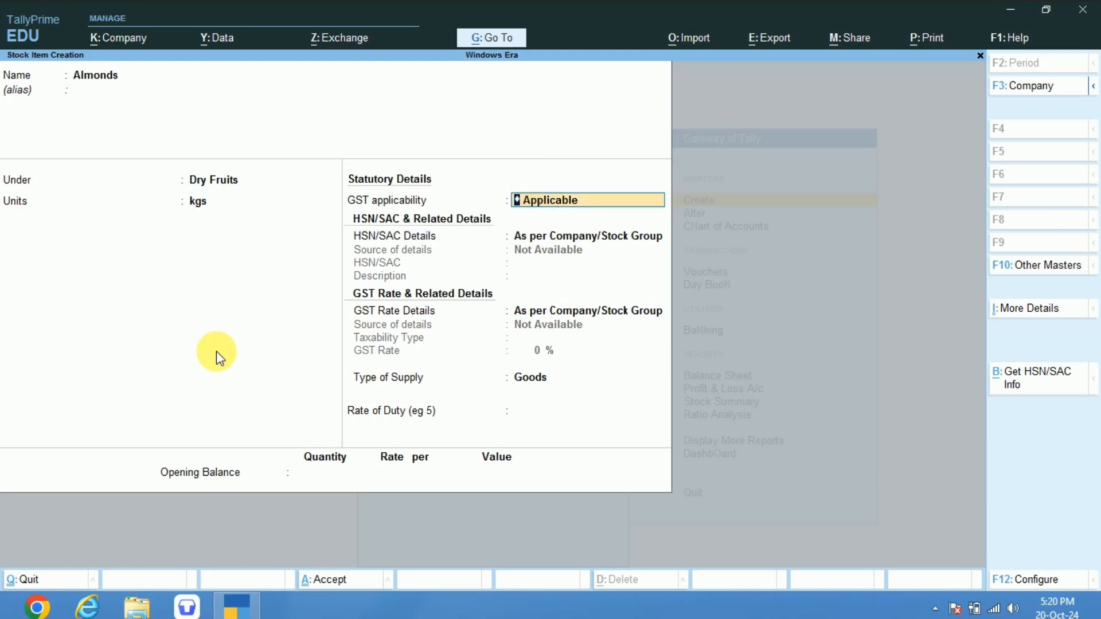
{"action": "key", "text": "ctrl+a"}
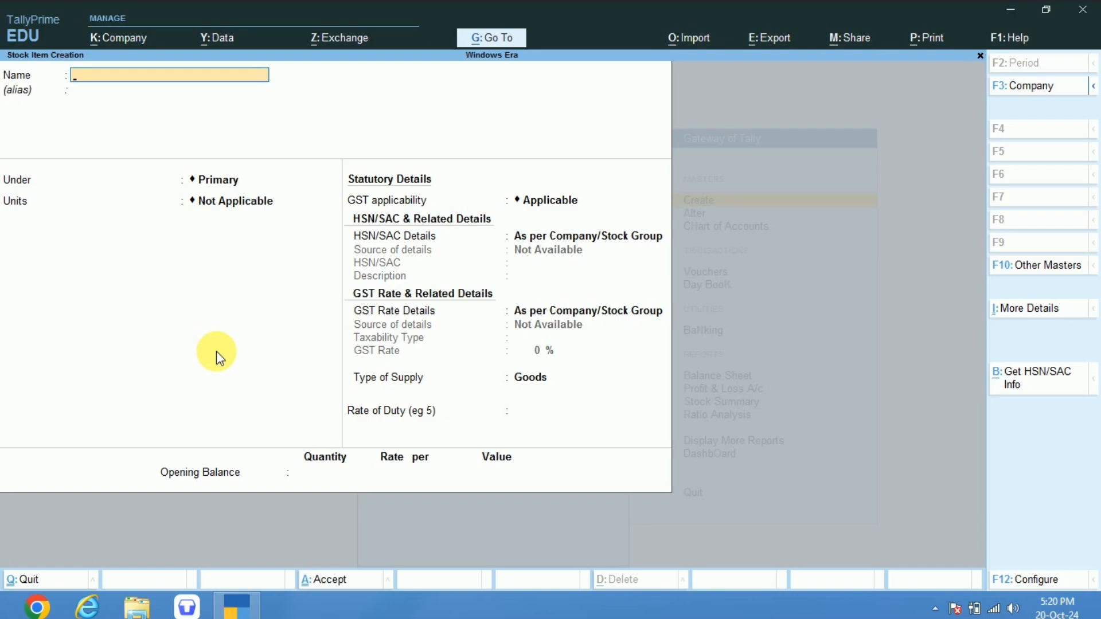
{"action": "key", "text": "Escape"}
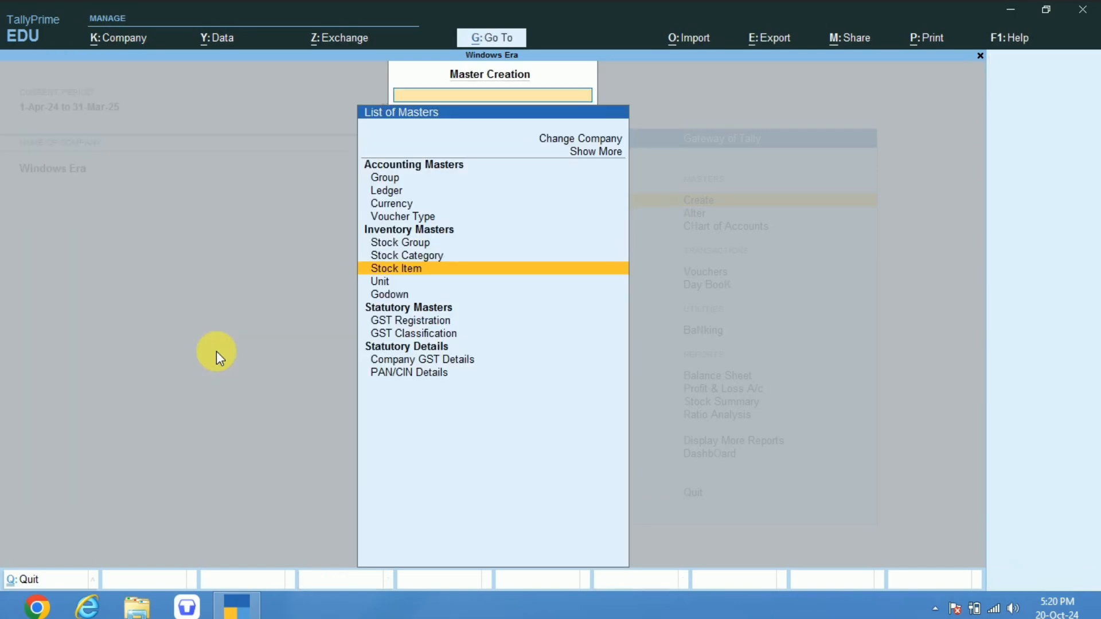
Create and save a stock item named Cashews under Dry Fruits with the unit kgs and the default GST settings.
{"action": "key", "text": "Return"}
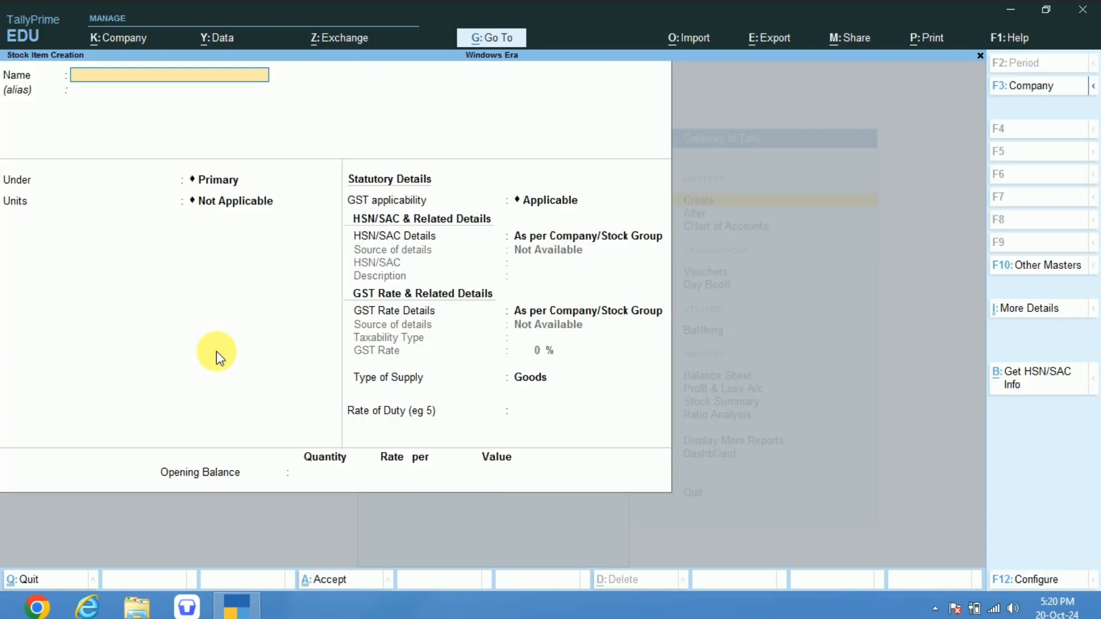
{"action": "type", "text": "Cashews"}
{"action": "key", "text": "Return"}
{"action": "key", "text": "Return"}
{"action": "key", "text": "Down"}
{"action": "key", "text": "Down"}
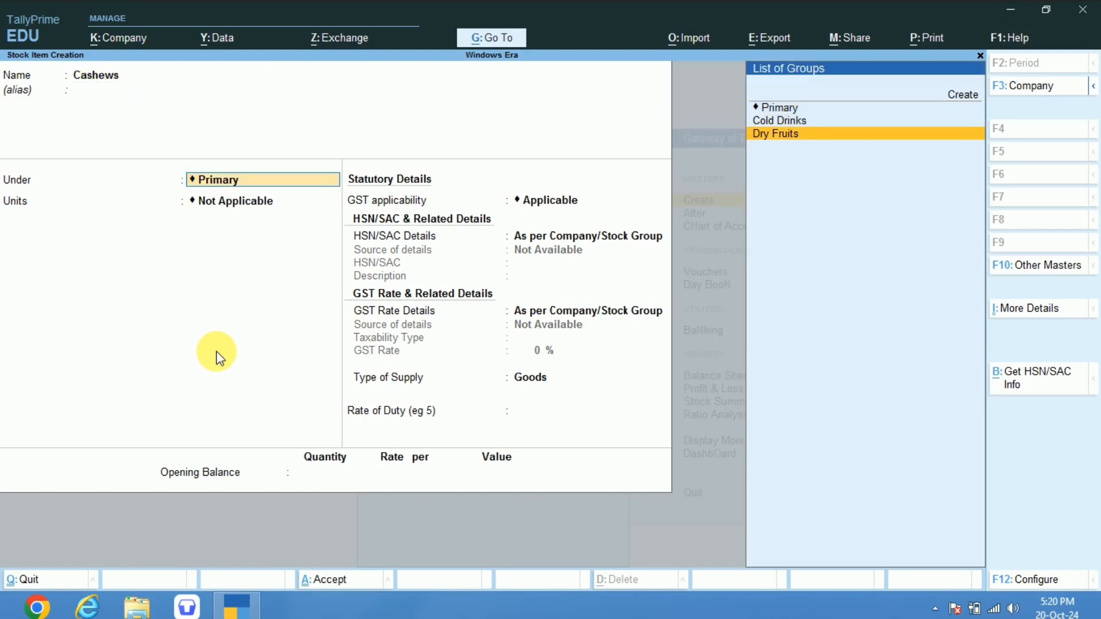
{"action": "key", "text": "Return"}
{"action": "key", "text": "Down"}
{"action": "key", "text": "Return"}
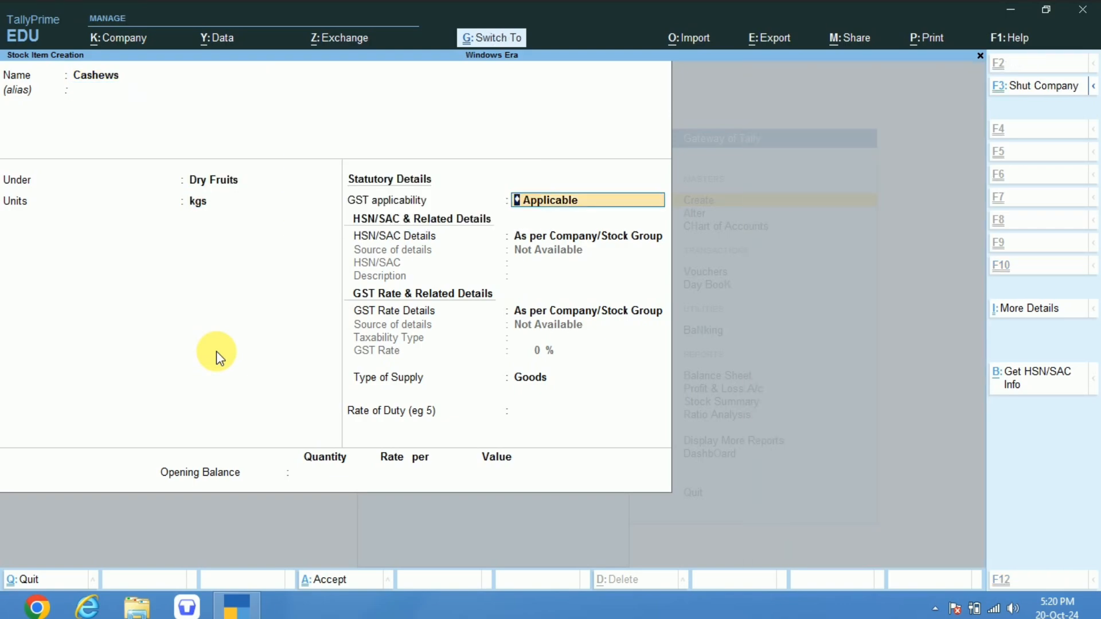
{"action": "key", "text": "ctrl+a"}
Create and save a stock item named Peanuts under Dry Fruits with the unit kgs and the default GST settings.
{"action": "type", "text": "Peanuts"}
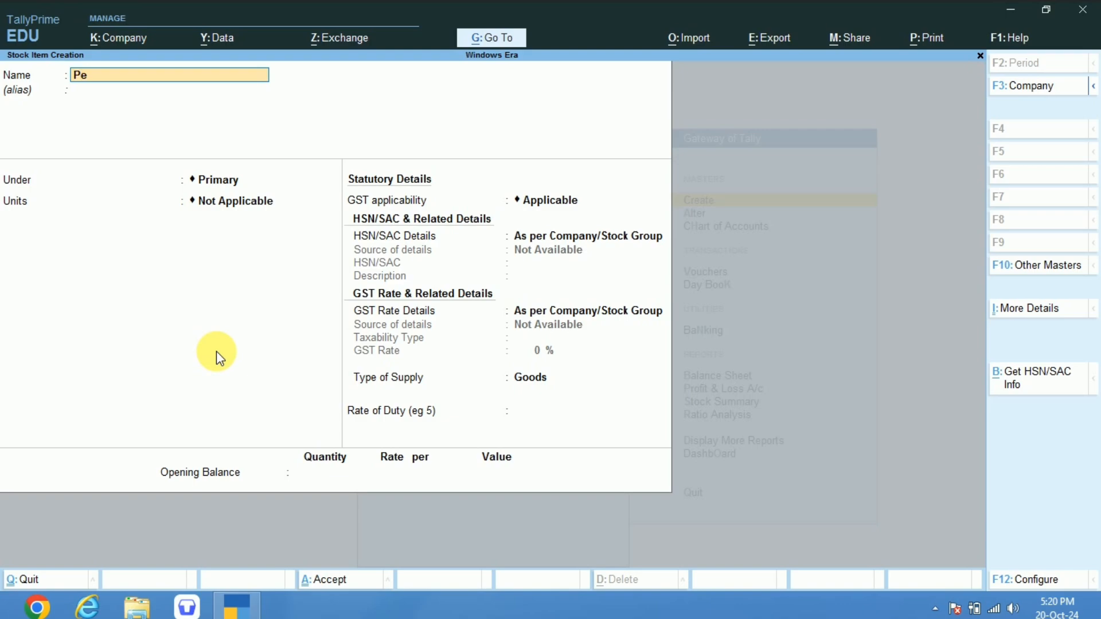
{"action": "key", "text": "Return"}
{"action": "key", "text": "Return"}
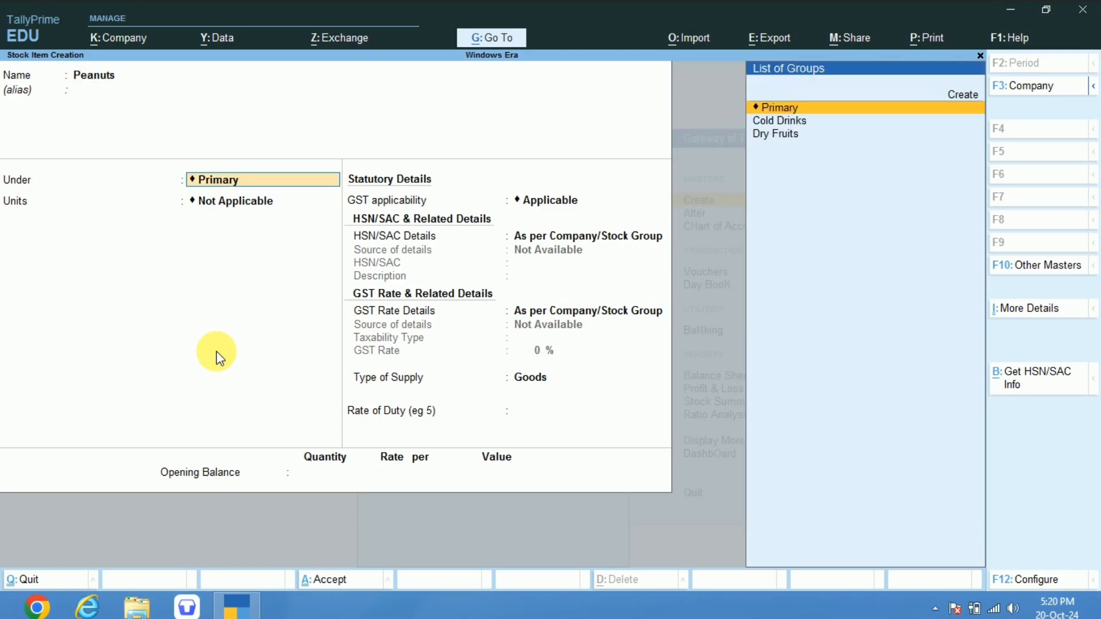
{"action": "key", "text": "Down"}
{"action": "key", "text": "Down"}
{"action": "key", "text": "Return"}
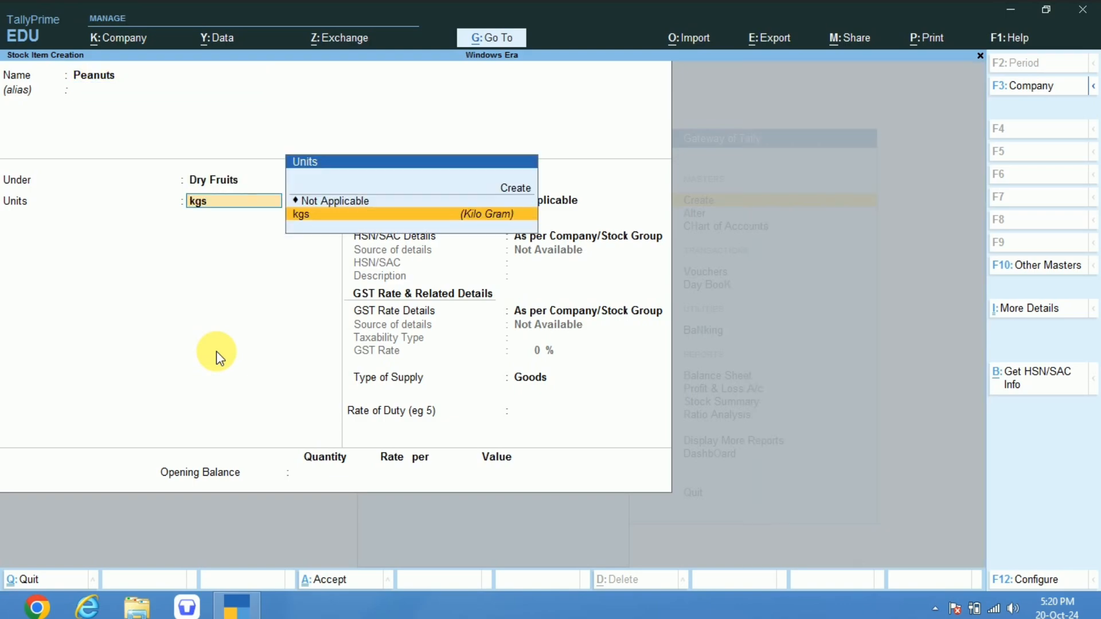
{"action": "key", "text": "Return"}
{"action": "key", "text": "ctrl+a"}
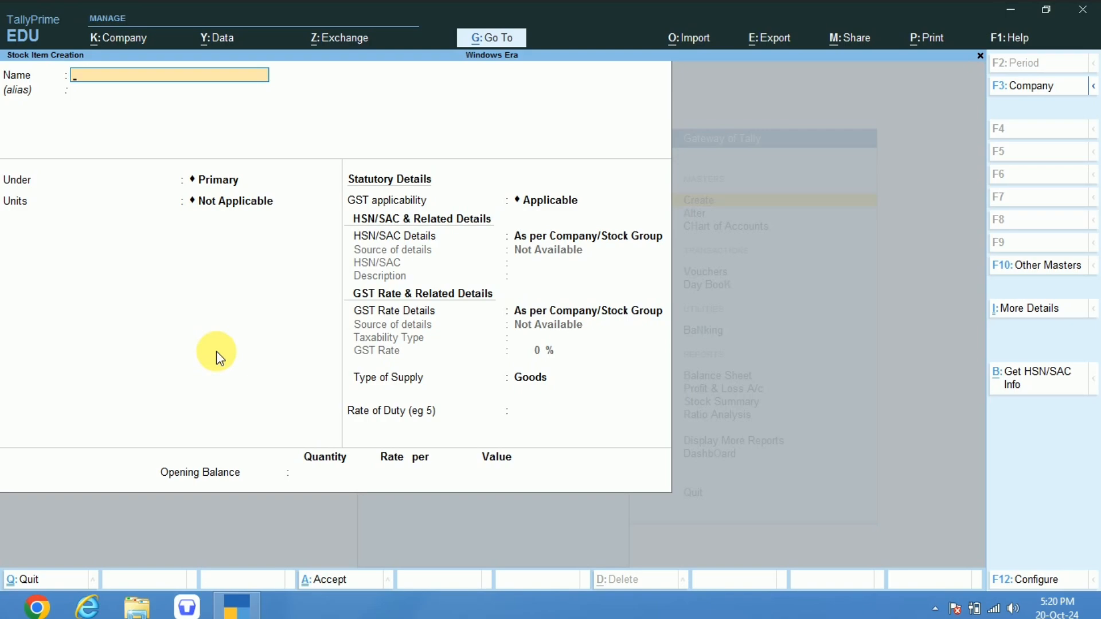
Leave master creation for the Gateway of Tally without quitting, and open voucher entry.
{"action": "key", "text": "Escape"}
{"action": "key", "text": "Escape"}
{"action": "key", "text": "Escape"}
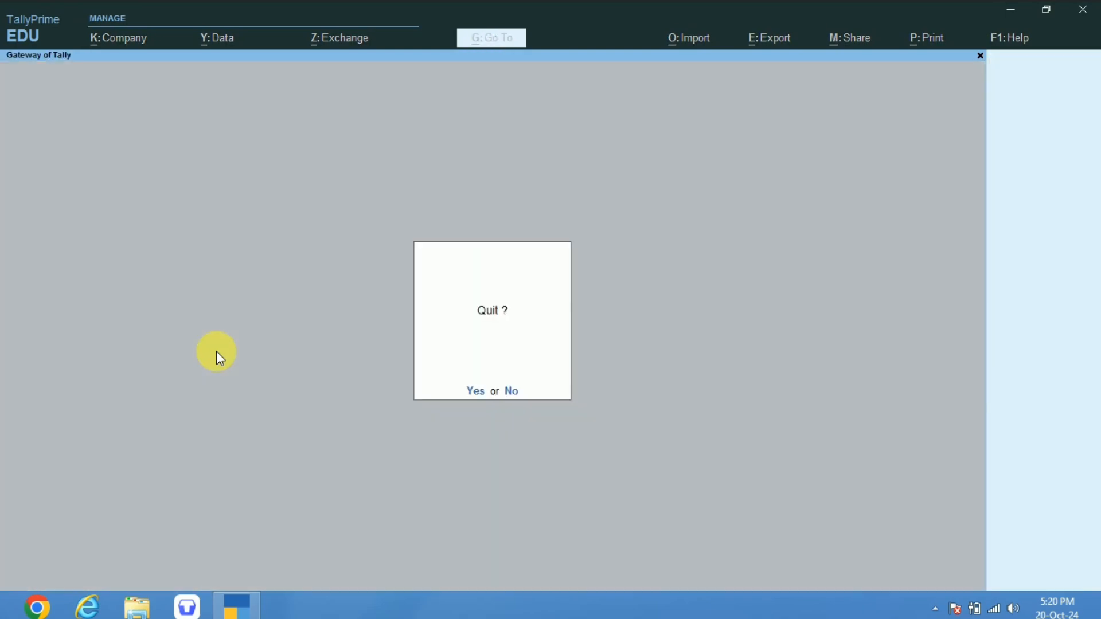
{"action": "key", "text": "Escape"}
{"action": "key", "text": "Down"}
{"action": "key", "text": "Down"}
{"action": "key", "text": "Down"}
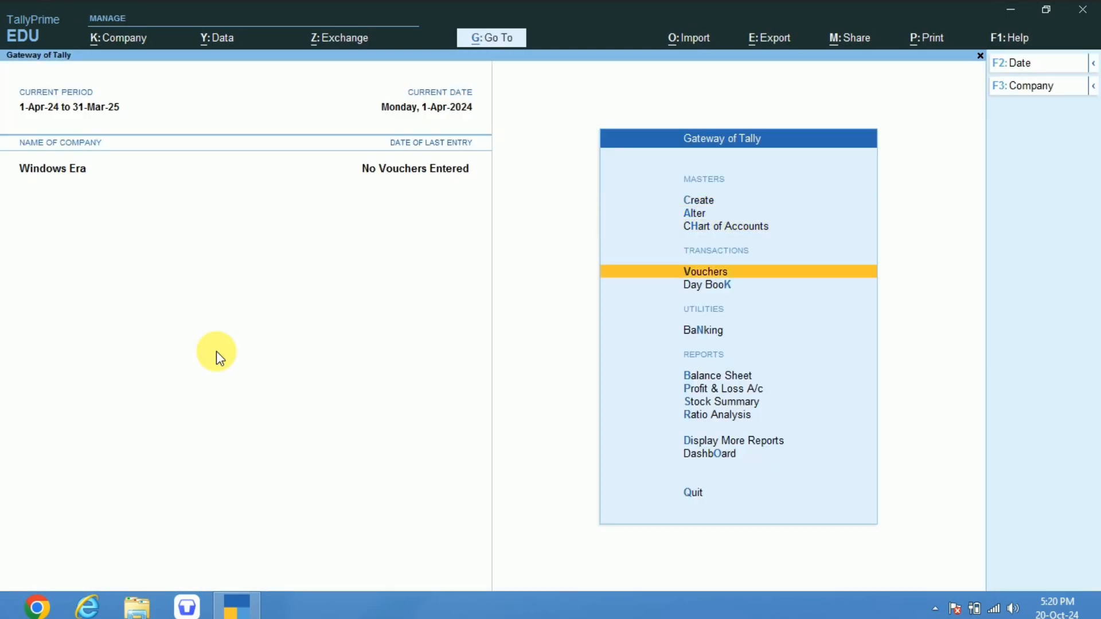
{"action": "key", "text": "Return"}
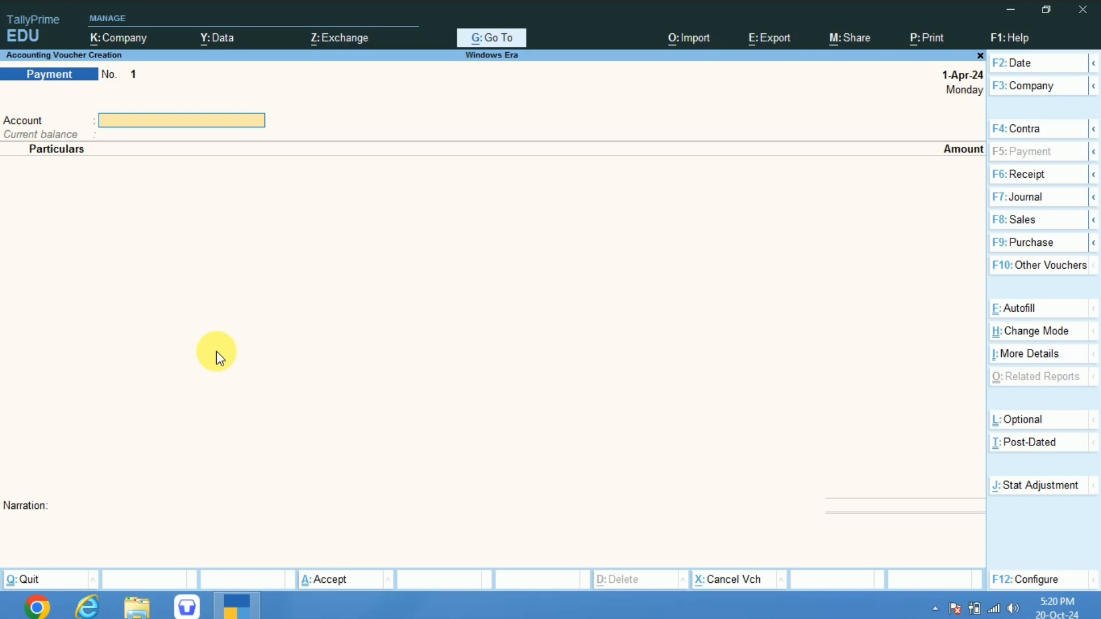
Look at the Purchase and Sales voucher entry screens in turn.
{"action": "key", "text": "F9"}
{"action": "key", "text": "F8"}
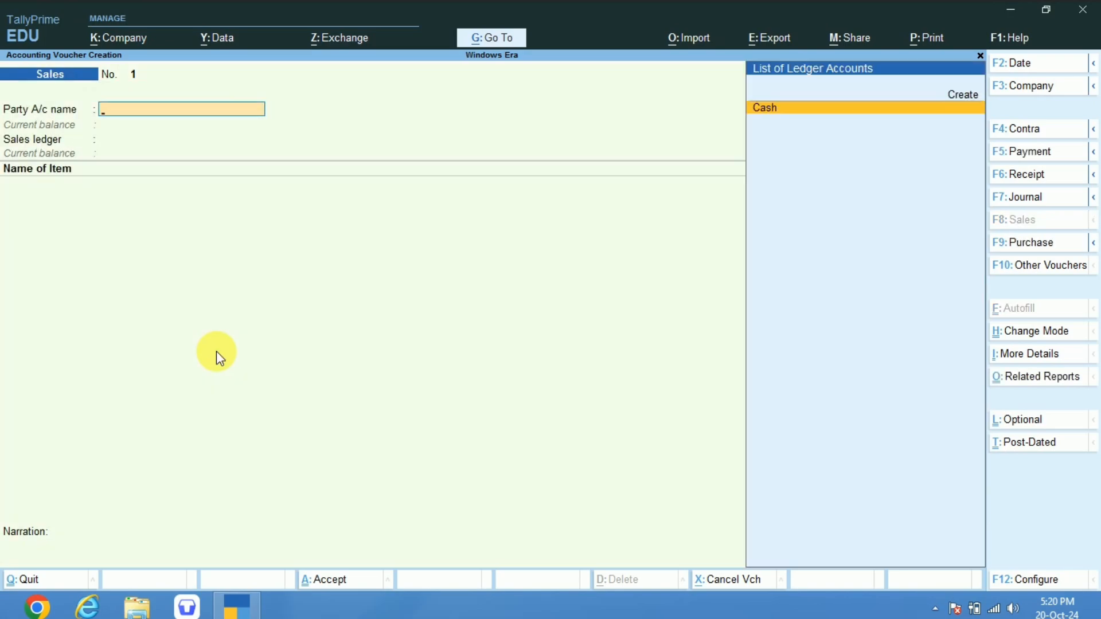
{"action": "key", "text": "F9"}
{"action": "key", "text": "F8"}
{"action": "key", "text": "F9"}
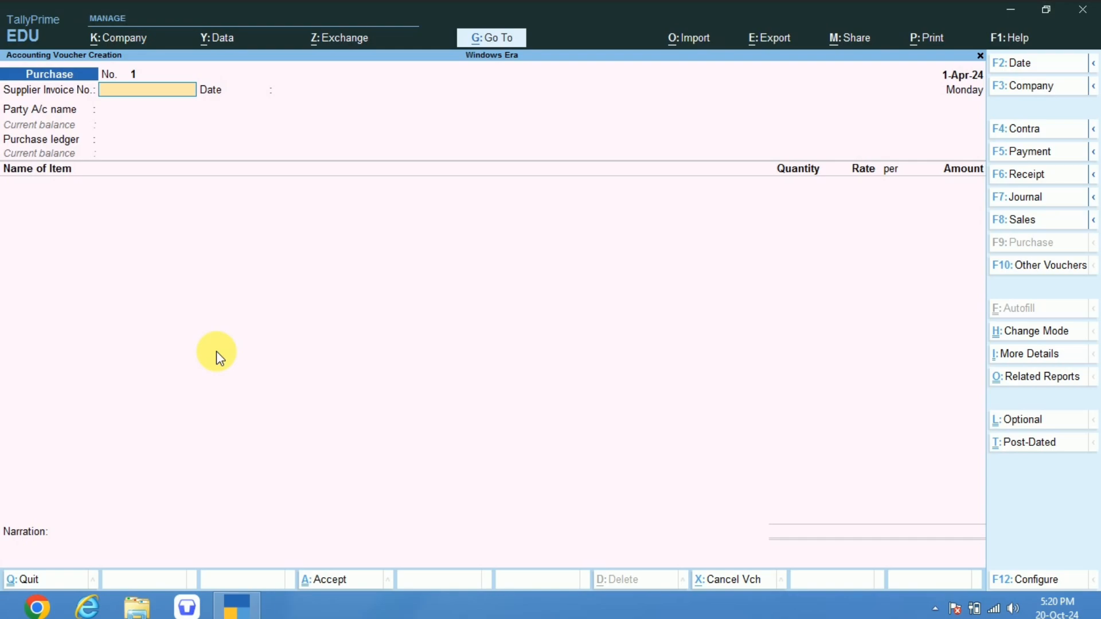
Open a Receipt voucher and change its entry mode to Double Entry, leaving the voucher configuration as it is.
{"action": "key", "text": "F6"}
{"action": "key", "text": "F12"}
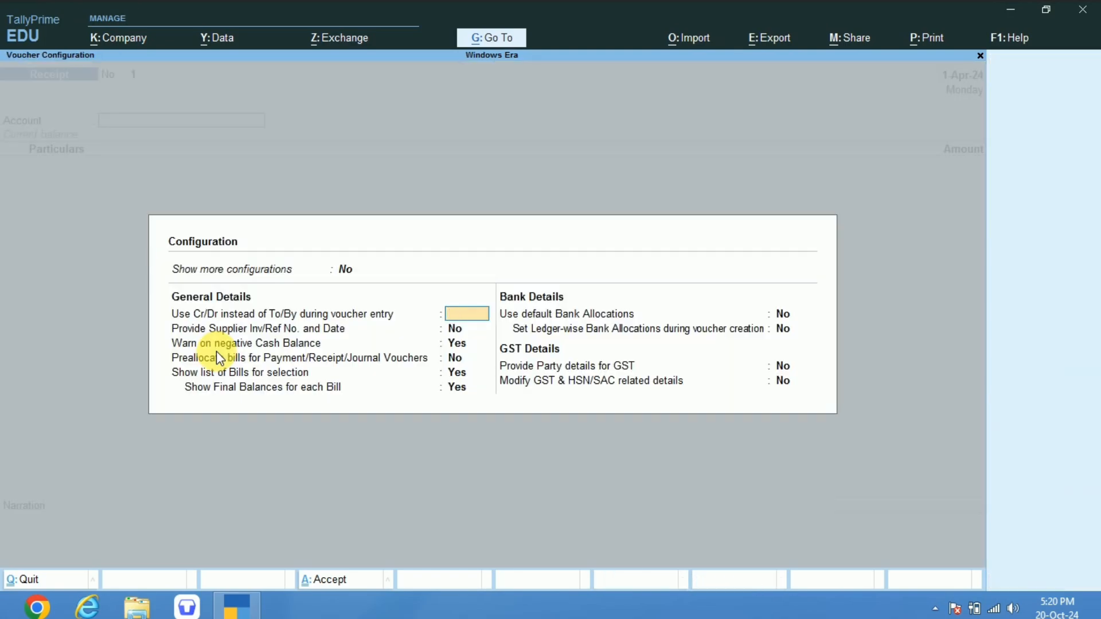
{"action": "key", "text": "Escape"}
{"action": "key", "text": "ctrl+h"}
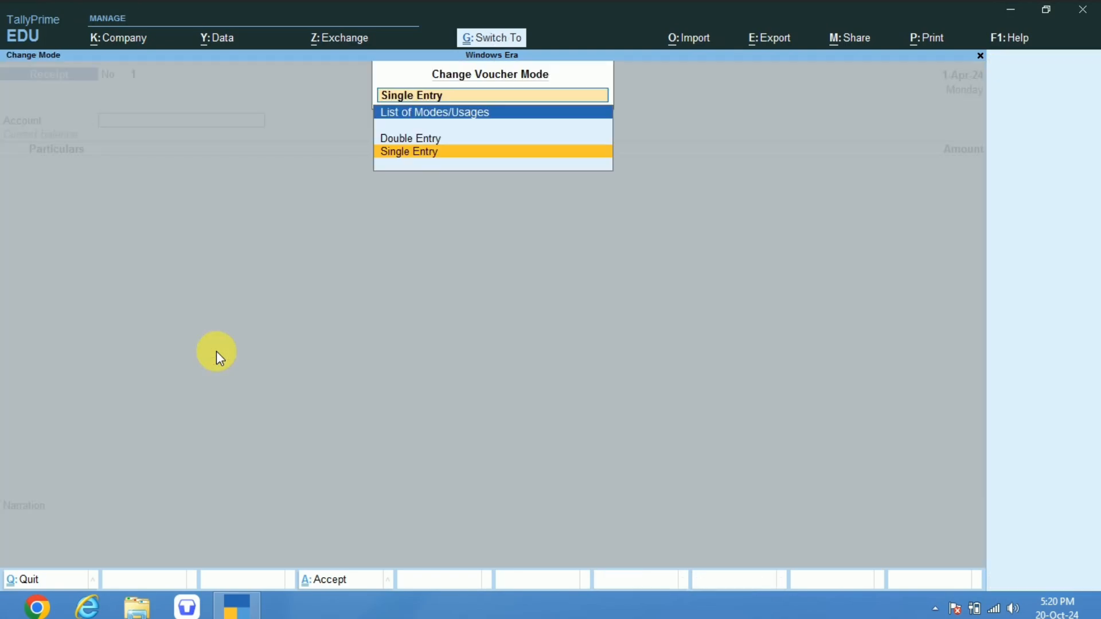
{"action": "key", "text": "Up"}
{"action": "key", "text": "Return"}
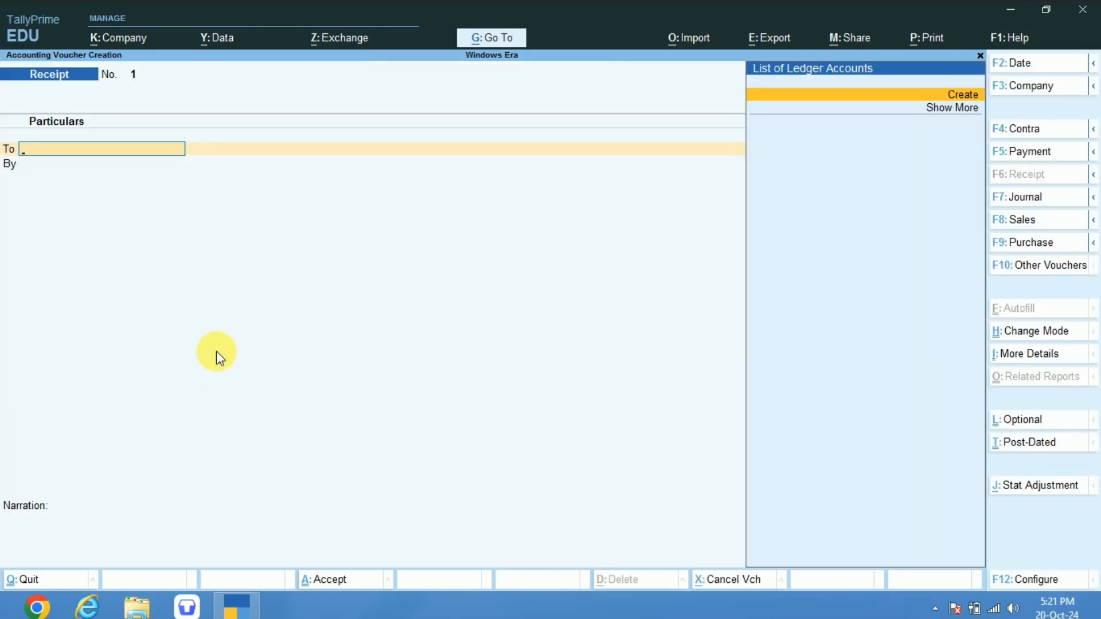
Create a ledger named Capital under Capital Account from the receipt's first line and save it.
{"action": "key", "text": "Return"}
{"action": "type", "text": "Capit"}
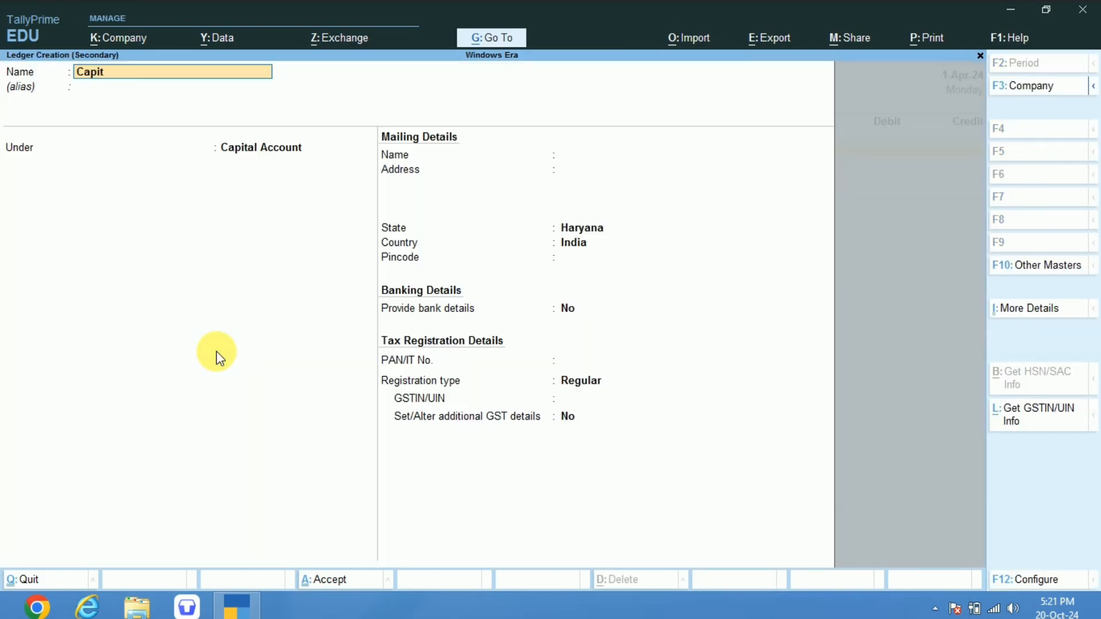
{"action": "type", "text": "al Co"}
{"action": "key", "text": "BackSpace"}
{"action": "key", "text": "BackSpace"}
{"action": "key", "text": "BackSpace"}
{"action": "key", "text": "Return"}
Credit Capital with 500000, debit Cash with the same amount, and save the receipt voucher.
{"action": "key", "text": "Return"}
{"action": "key", "text": "ctrl+a"}
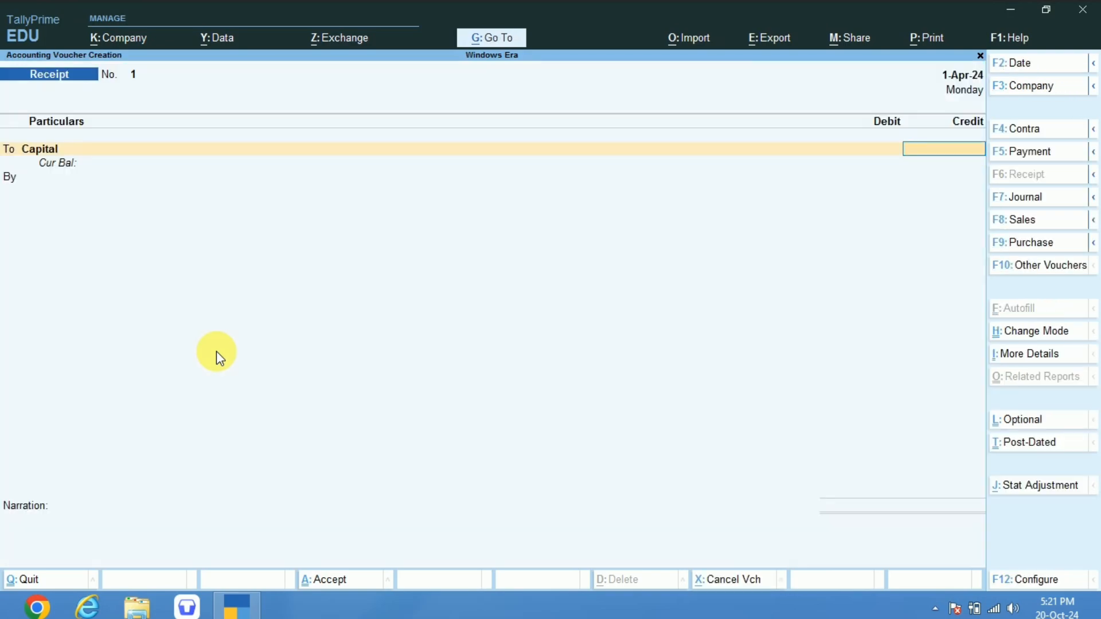
{"action": "type", "text": "500000"}
{"action": "key", "text": "Return"}
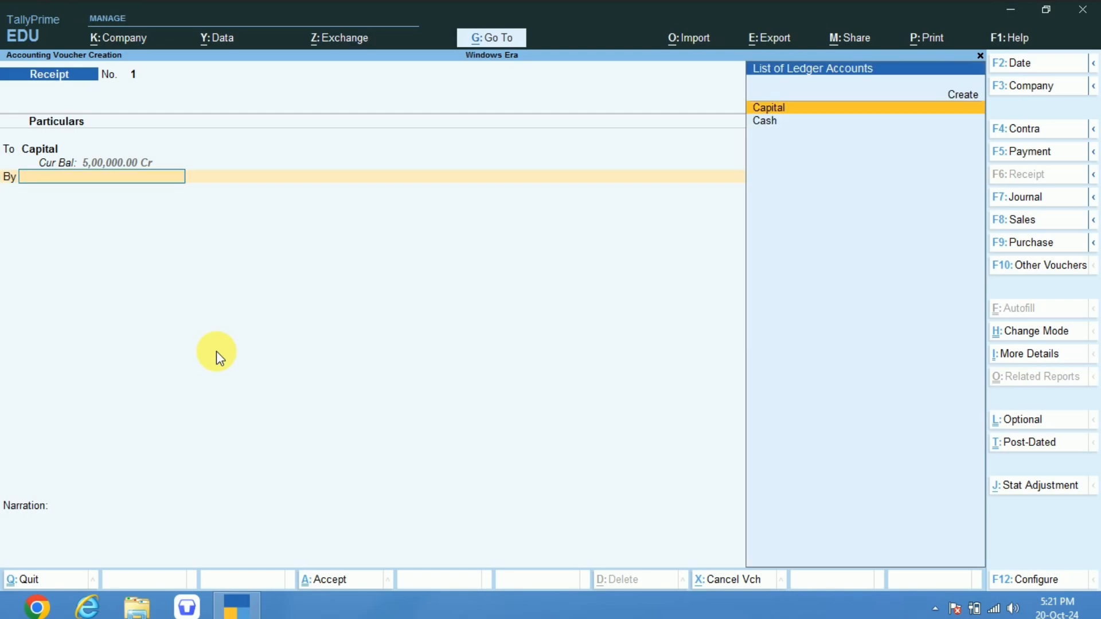
{"action": "key", "text": "Down"}
{"action": "key", "text": "Return"}
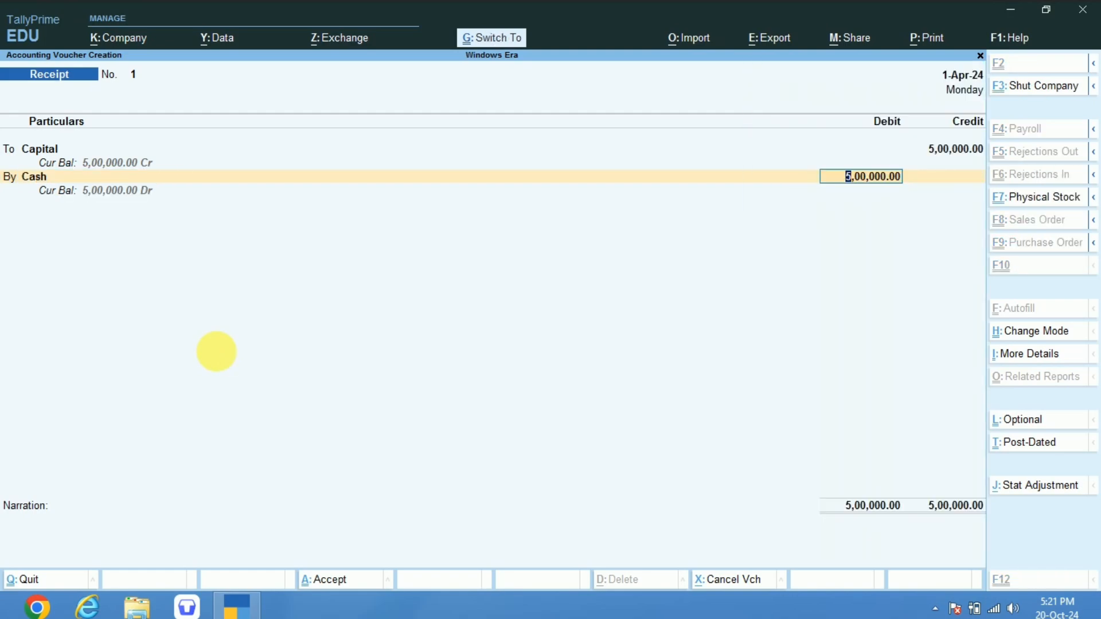
{"action": "key", "text": "ctrl+a"}
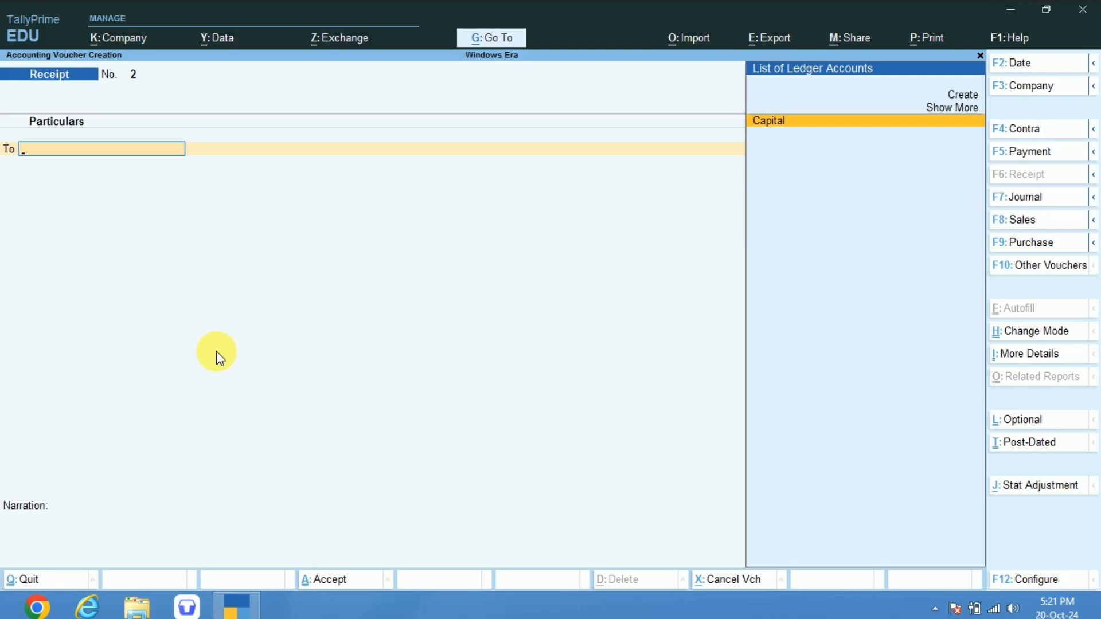
Open a Purchase voucher and try its Accounting Invoice and As Voucher modes.
{"action": "key", "text": "F9"}
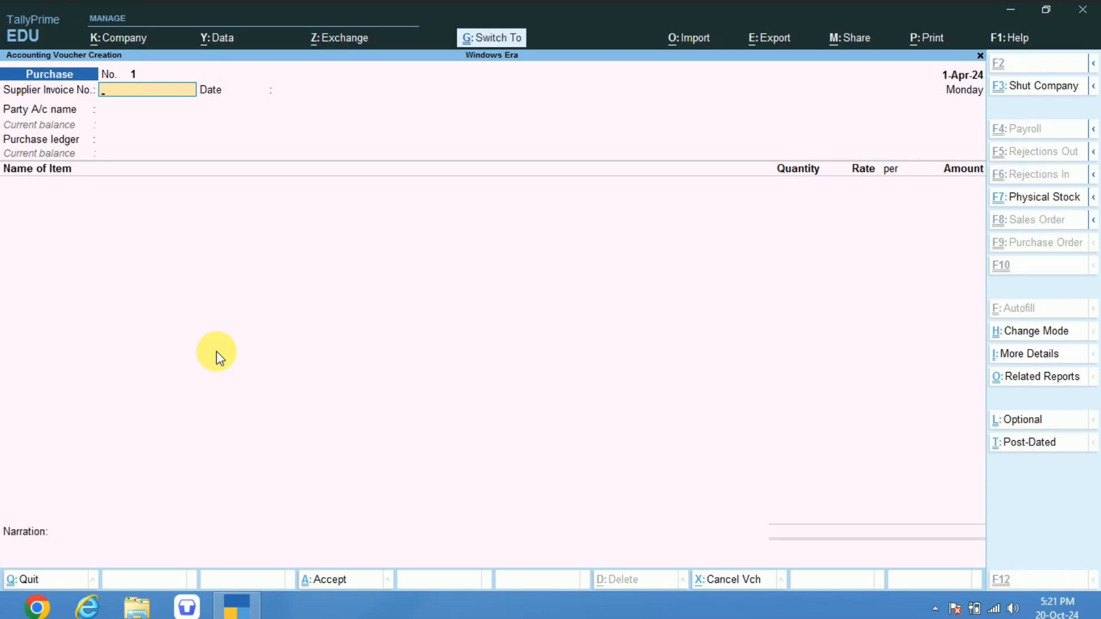
{"action": "key", "text": "ctrl+h"}
{"action": "key", "text": "Down"}
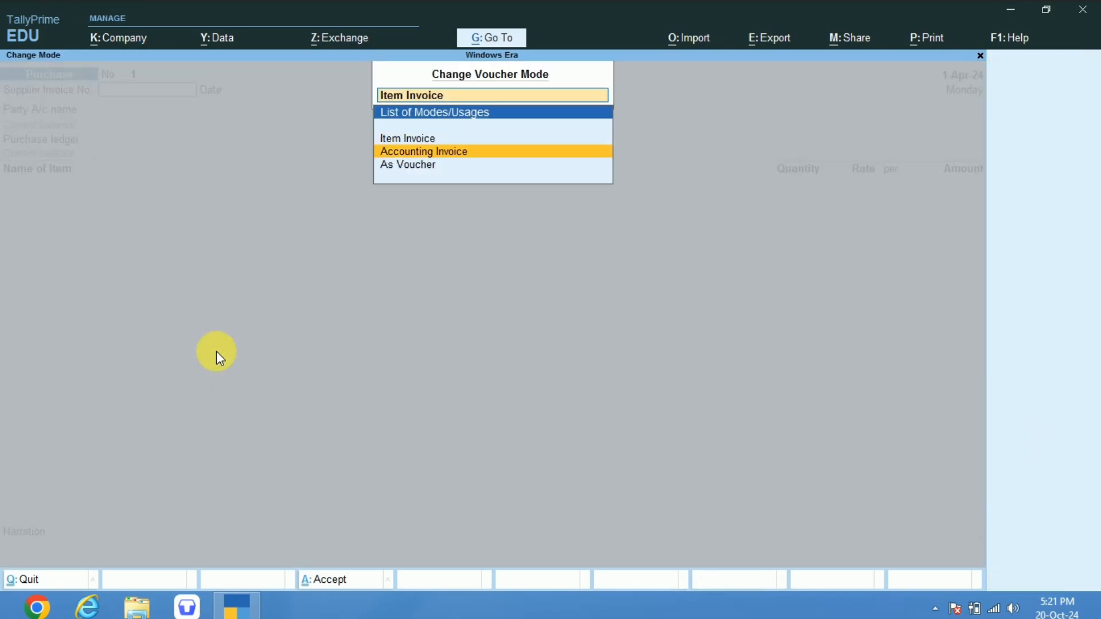
{"action": "key", "text": "Return"}
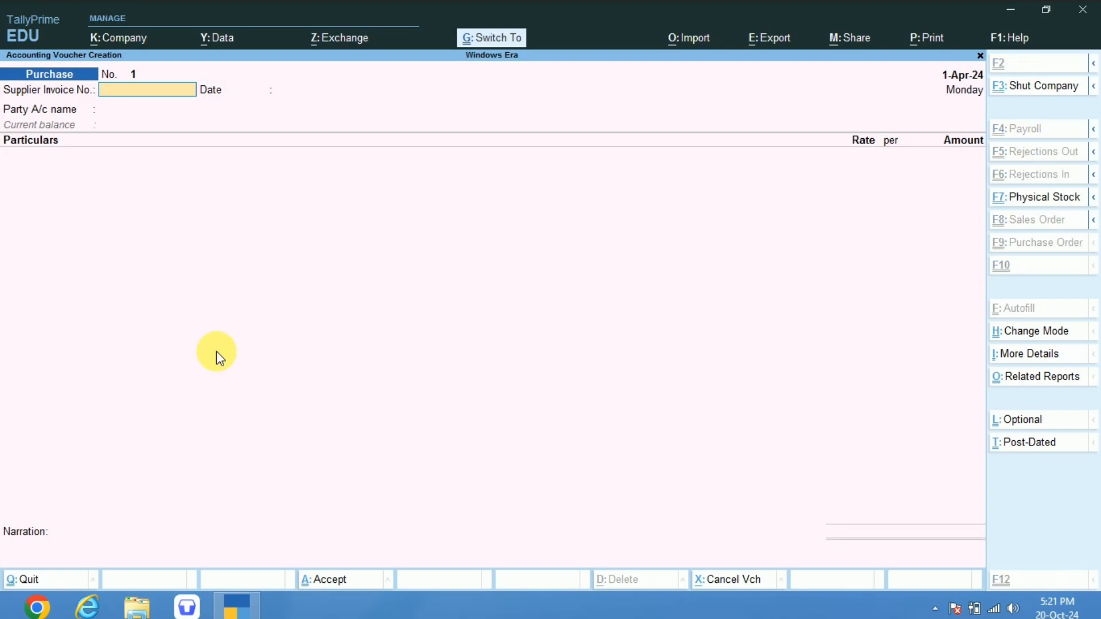
{"action": "key", "text": "ctrl+h"}
{"action": "key", "text": "Down"}
{"action": "key", "text": "Return"}
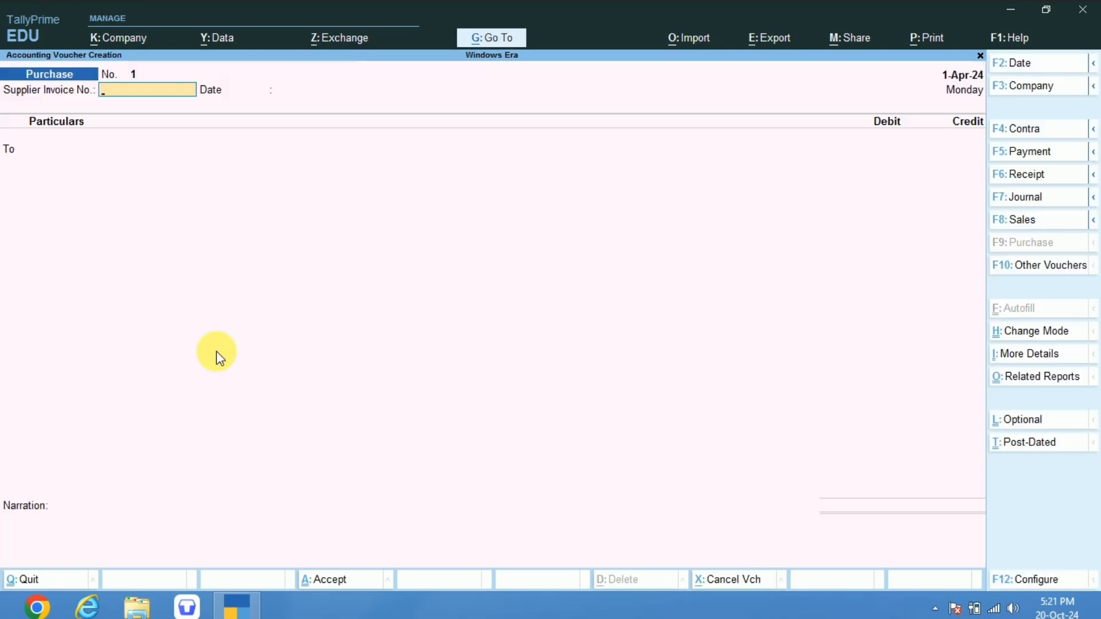
Set the purchase voucher's mode to Item Invoice.
{"action": "key", "text": "ctrl"}
{"action": "key", "text": "ctrl+h"}
{"action": "key", "text": "Up"}
{"action": "key", "text": "Up"}
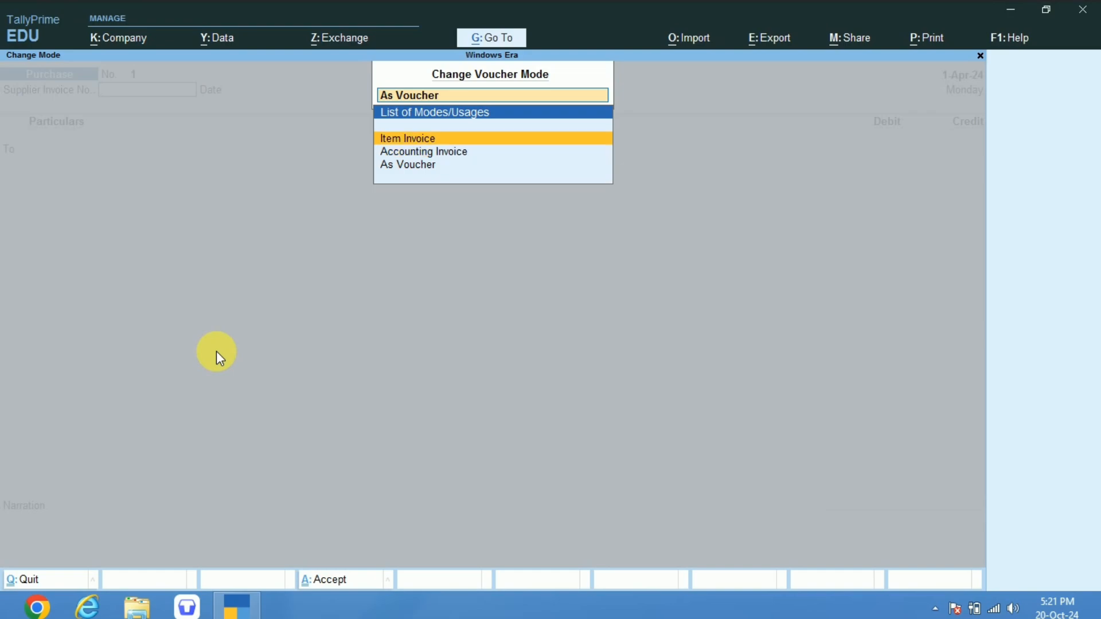
{"action": "key", "text": "Return"}
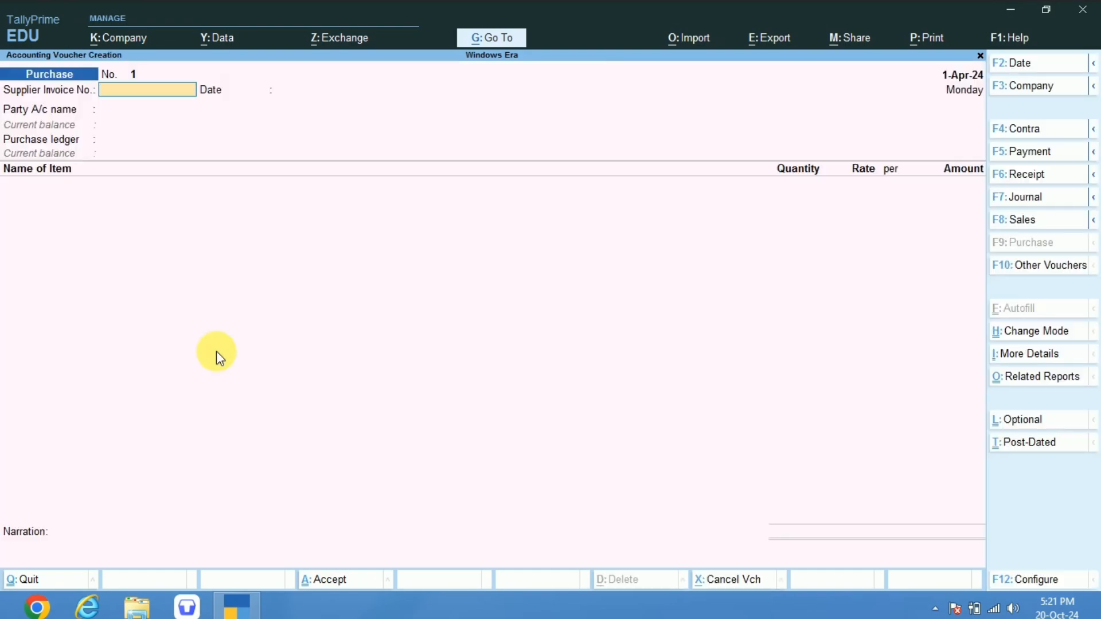
Enter supplier invoice number 12 on the purchase voucher and accept 1-Apr-24 as its date.
{"action": "key", "text": "Return"}
{"action": "key", "text": "BackSpace"}
{"action": "type", "text": "12"}
{"action": "key", "text": "Return"}
{"action": "key", "text": "Return"}
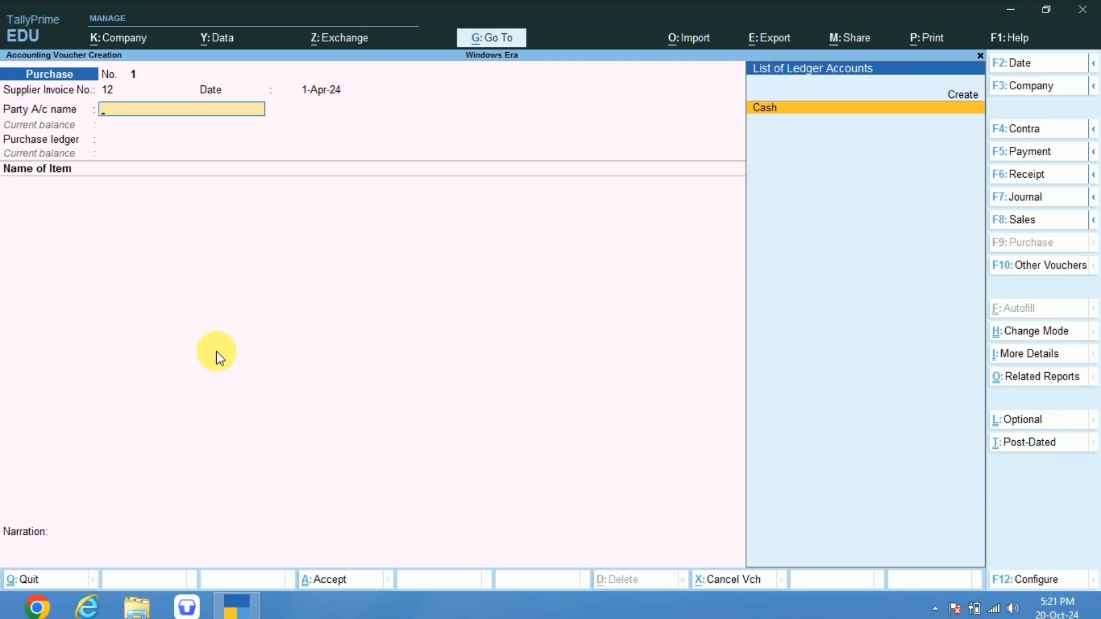
Create a new party ledger from the purchase voucher with the supplier's name, placed under Sundry Creditors.
{"action": "key", "text": "Up"}
{"action": "key", "text": "Down"}
{"action": "key", "text": "Up"}
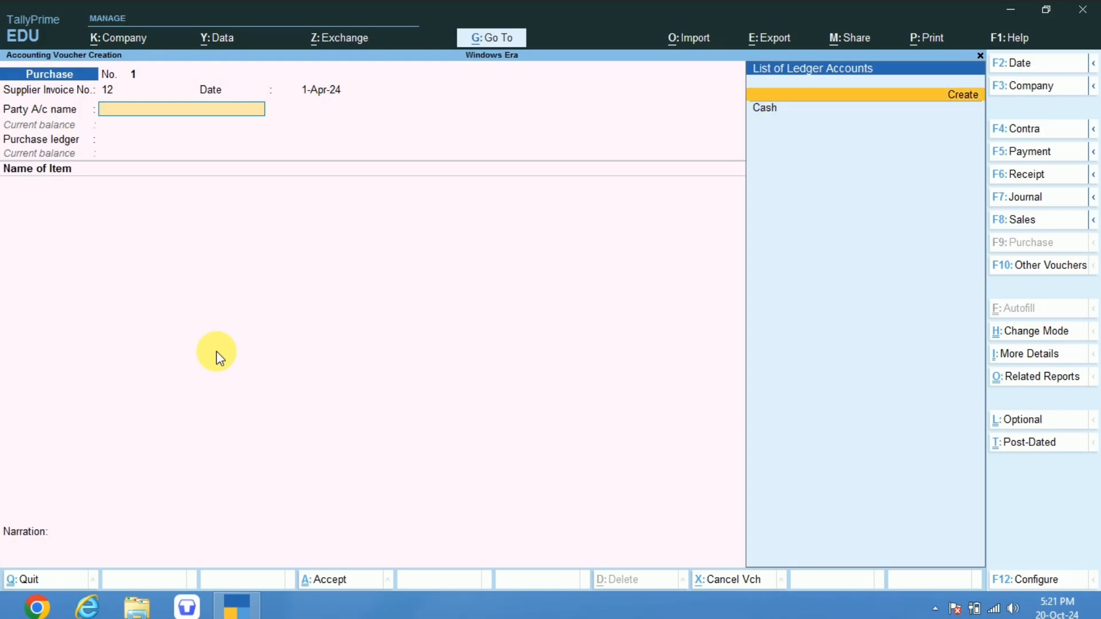
{"action": "key", "text": "Return"}
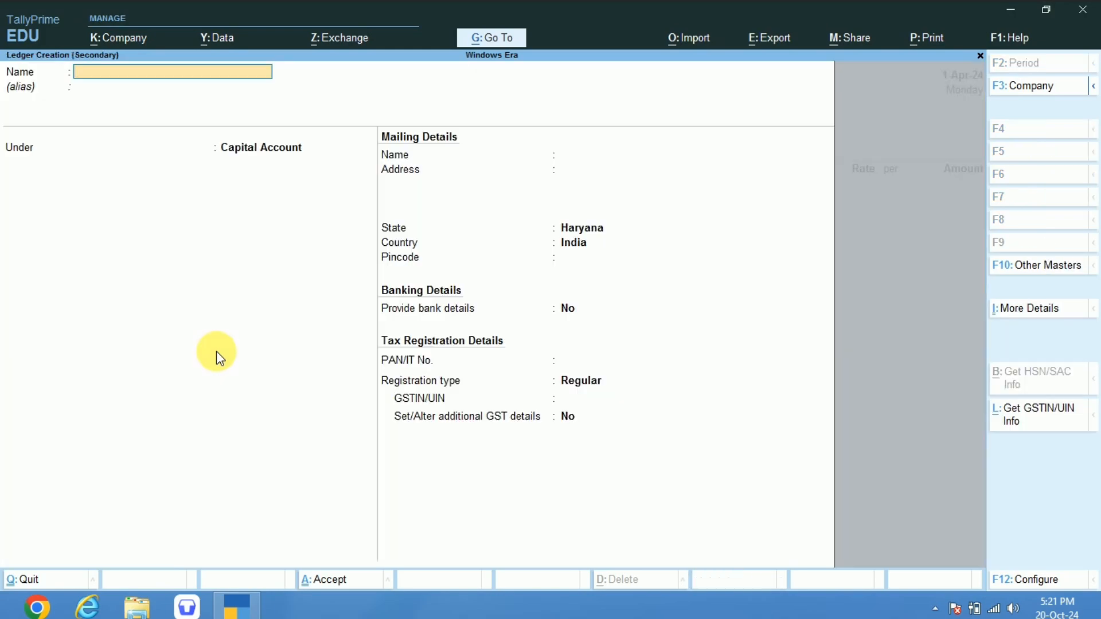
{"action": "type", "text": "Raju"}
{"action": "key", "text": "Return"}
{"action": "key", "text": "Return"}
{"action": "type", "text": "Cre"}
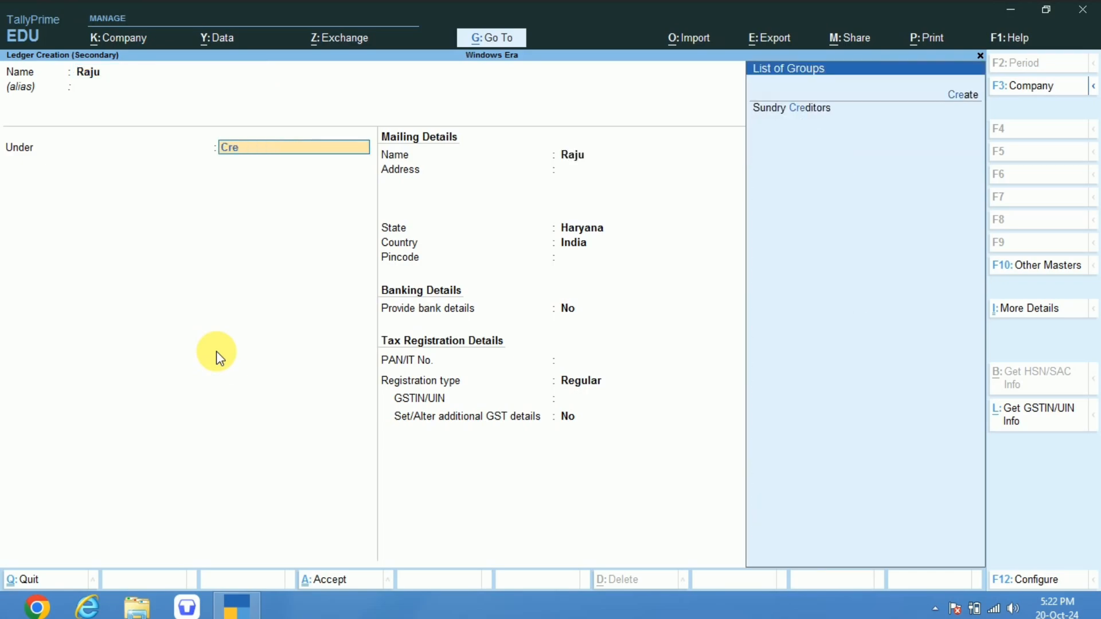
Save the supplier's ledger with bill-by-bill balances, state Haryana and country India, and accept its party details on the voucher.
{"action": "key", "text": "Return"}
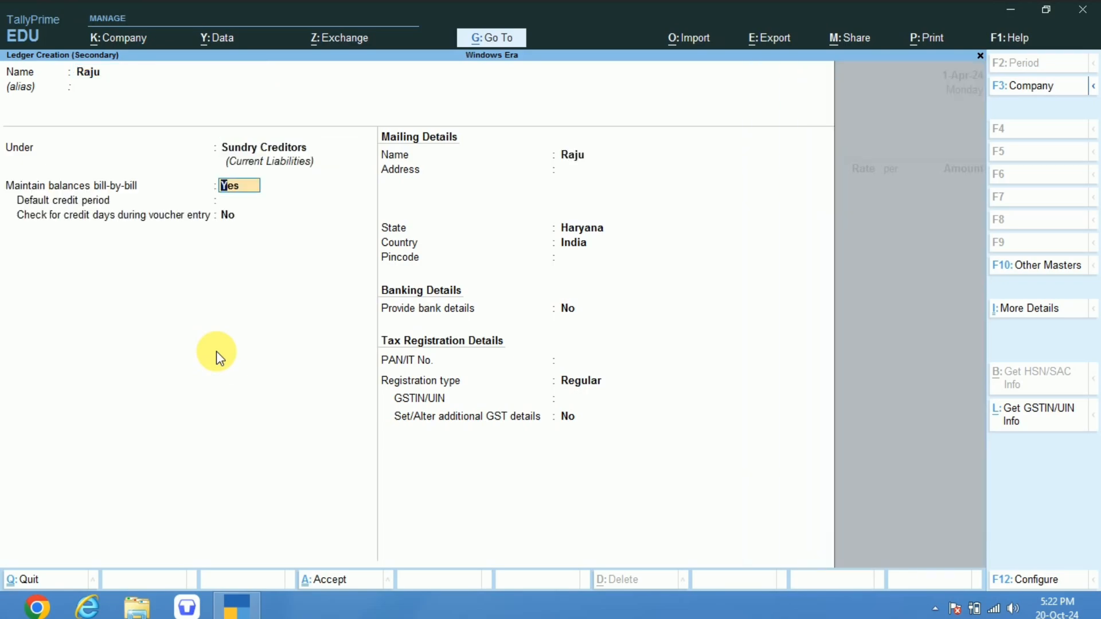
{"action": "key", "text": "Return"}
{"action": "key", "text": "Return"}
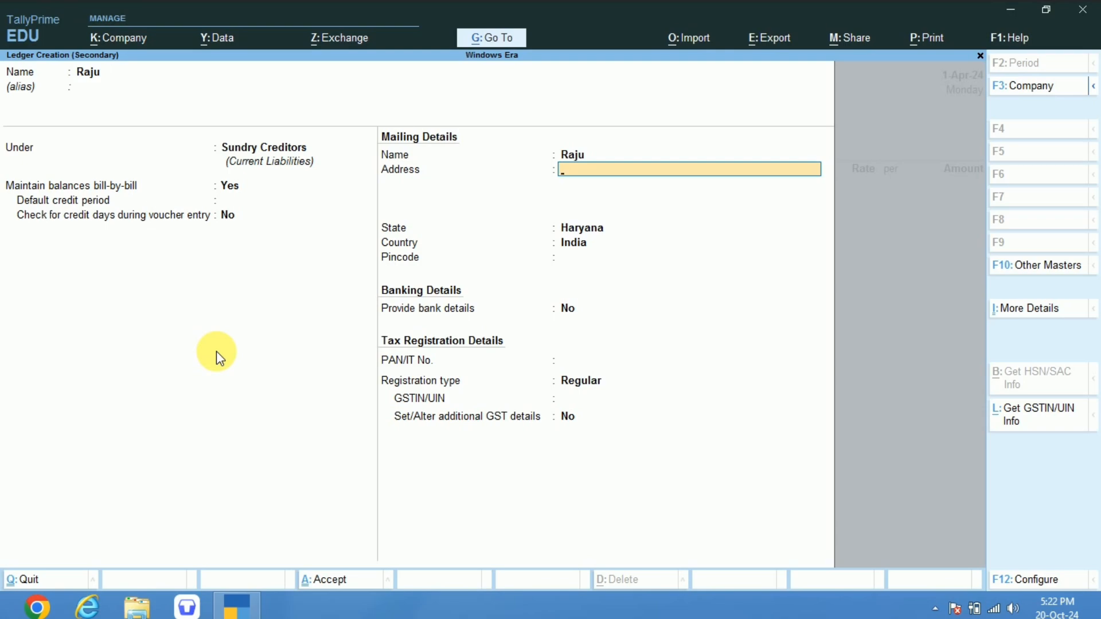
{"action": "key", "text": "Return"}
{"action": "key", "text": "Return"}
{"action": "key", "text": "Return"}
{"action": "key", "text": "BackSpace"}
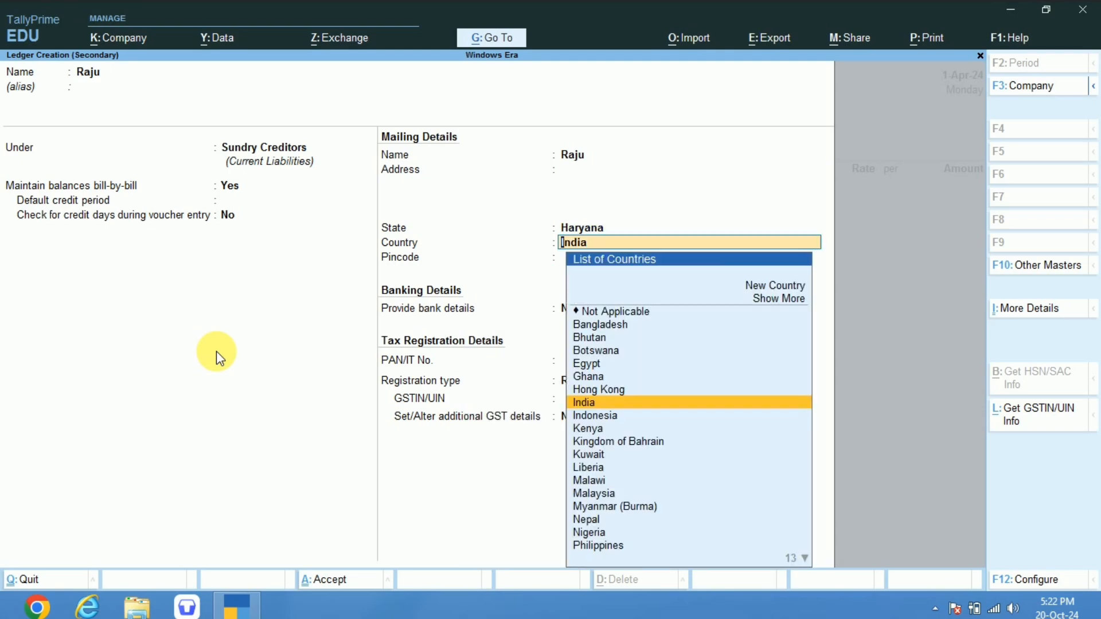
{"action": "key", "text": "BackSpace"}
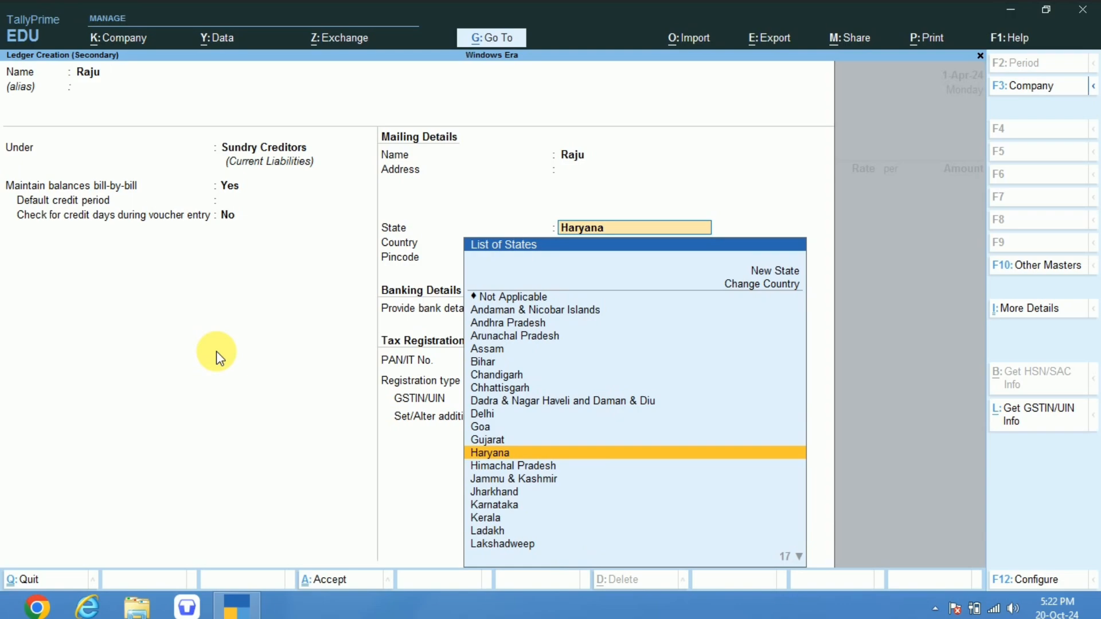
{"action": "key", "text": "Return"}
{"action": "key", "text": "Return"}
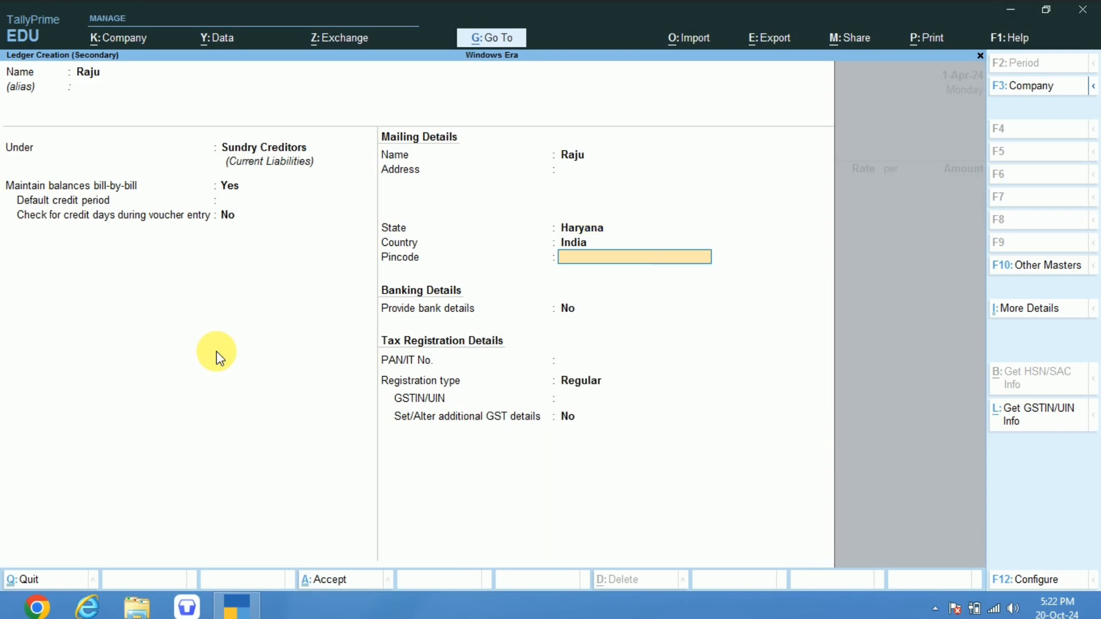
{"action": "key", "text": "ctrl+a"}
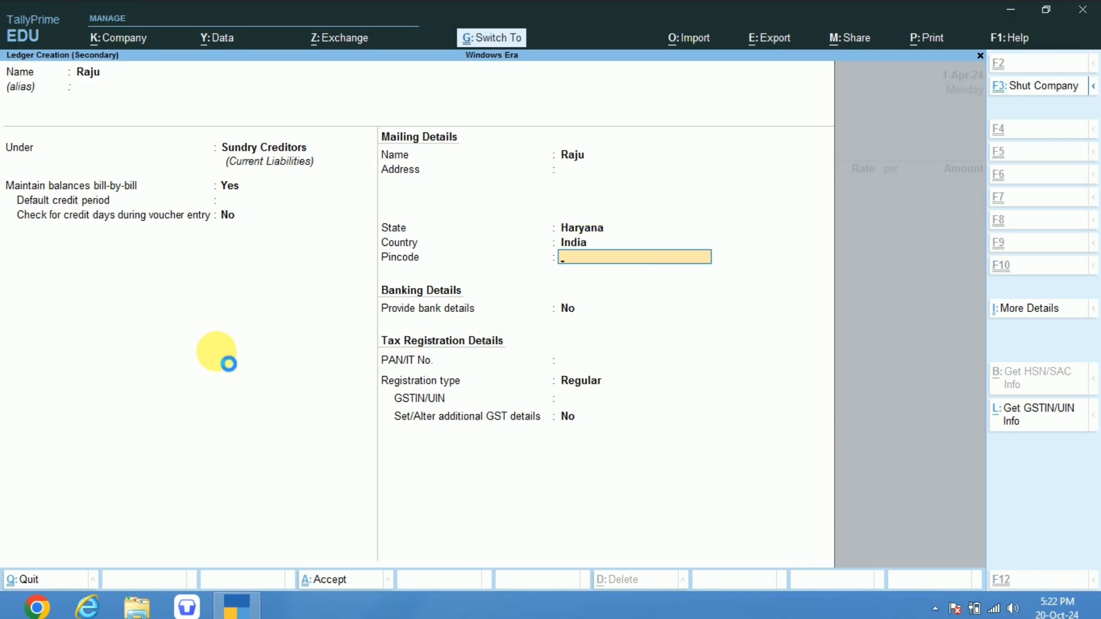
{"action": "key", "text": "ctrl+a"}
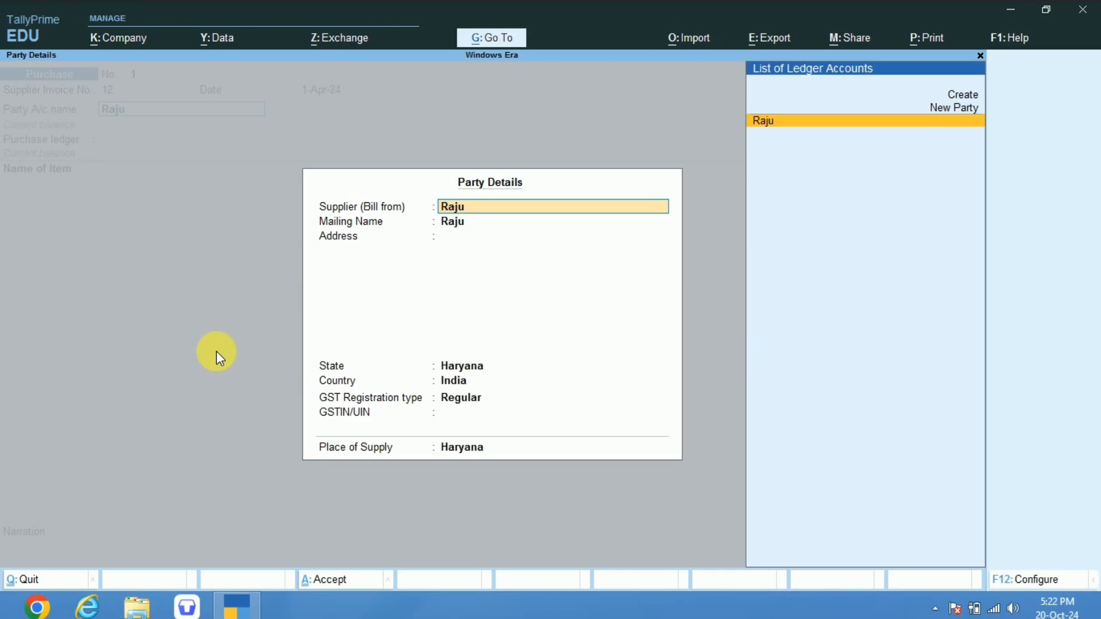
{"action": "key", "text": "ctrl+a"}
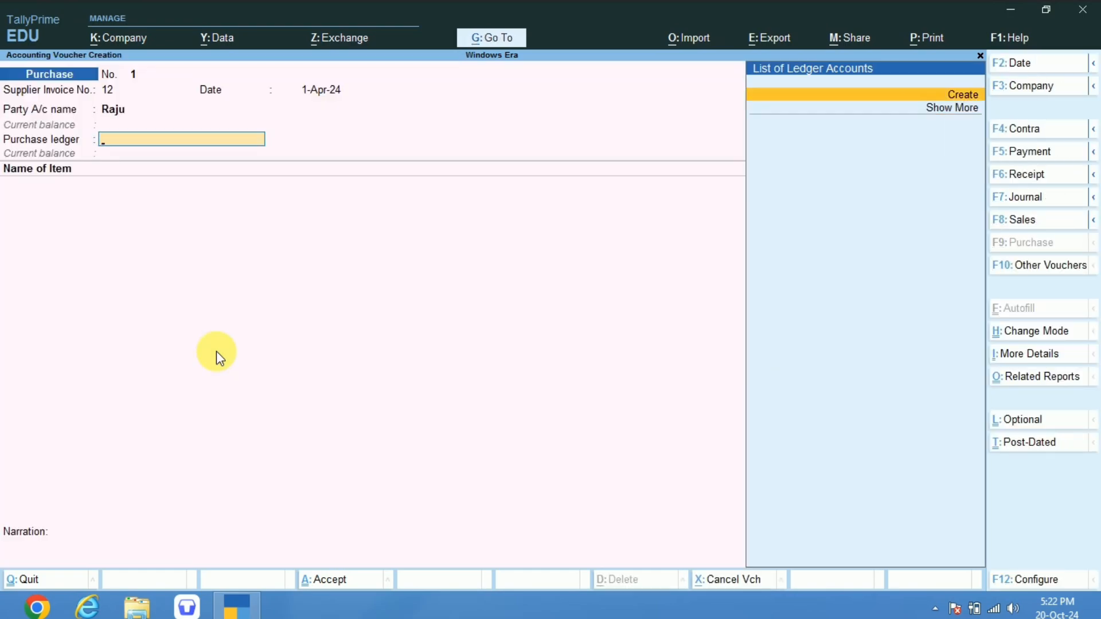
Create the ledger Purchase A/c under Purchase Accounts and save it as the voucher's purchase ledger.
{"action": "key", "text": "alt+c"}
{"action": "type", "text": "Sales"}
{"action": "key", "text": "BackSpace"}
{"action": "key", "text": "BackSpace"}
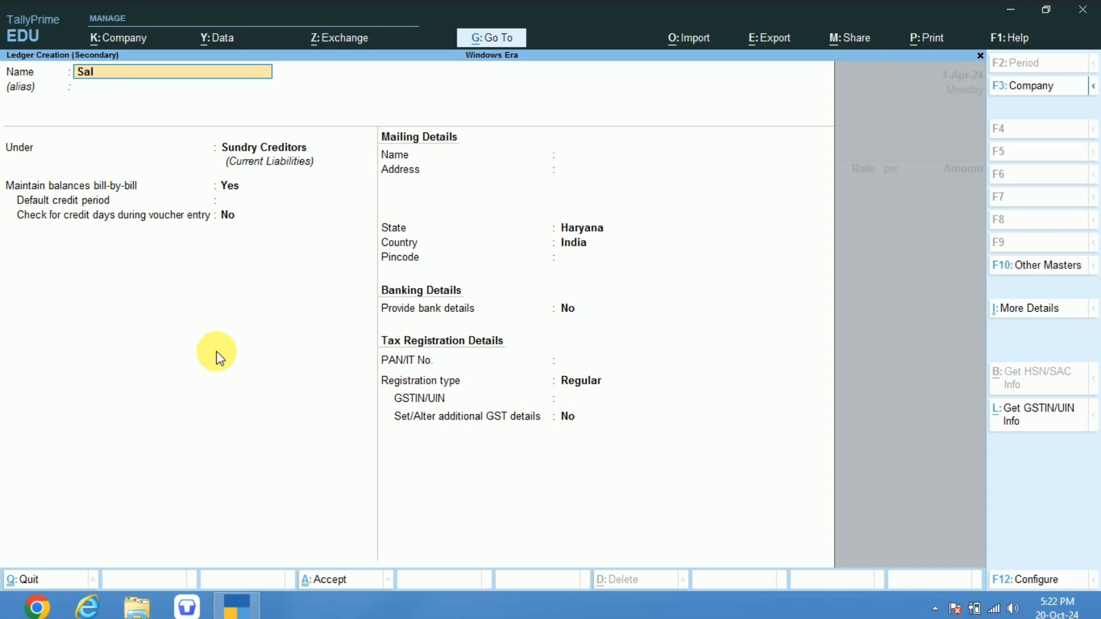
{"action": "key", "text": "BackSpace"}
{"action": "key", "text": "BackSpace"}
{"action": "key", "text": "BackSpace"}
{"action": "type", "text": "Purchase A/c"}
{"action": "key", "text": "Return"}
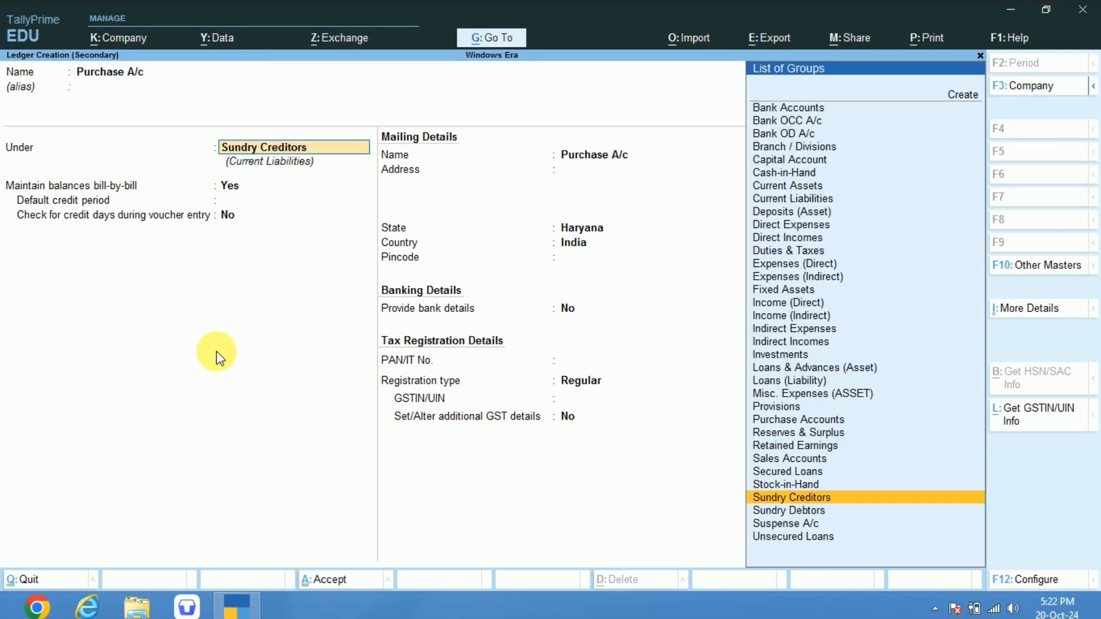
{"action": "type", "text": "Pur"}
{"action": "key", "text": "Return"}
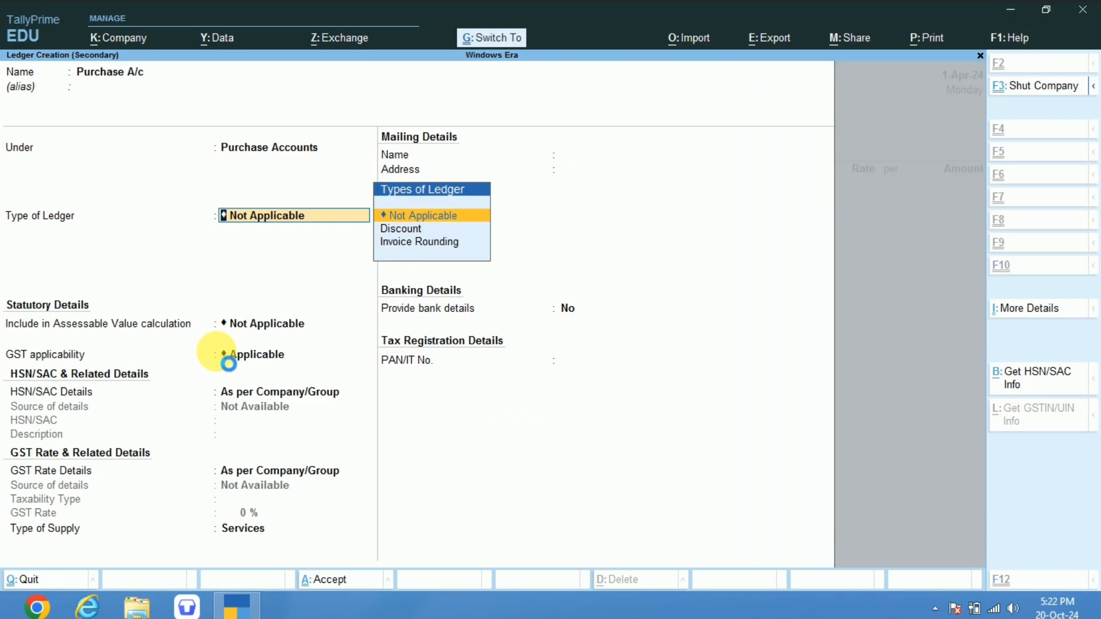
{"action": "key", "text": "ctrl+a"}
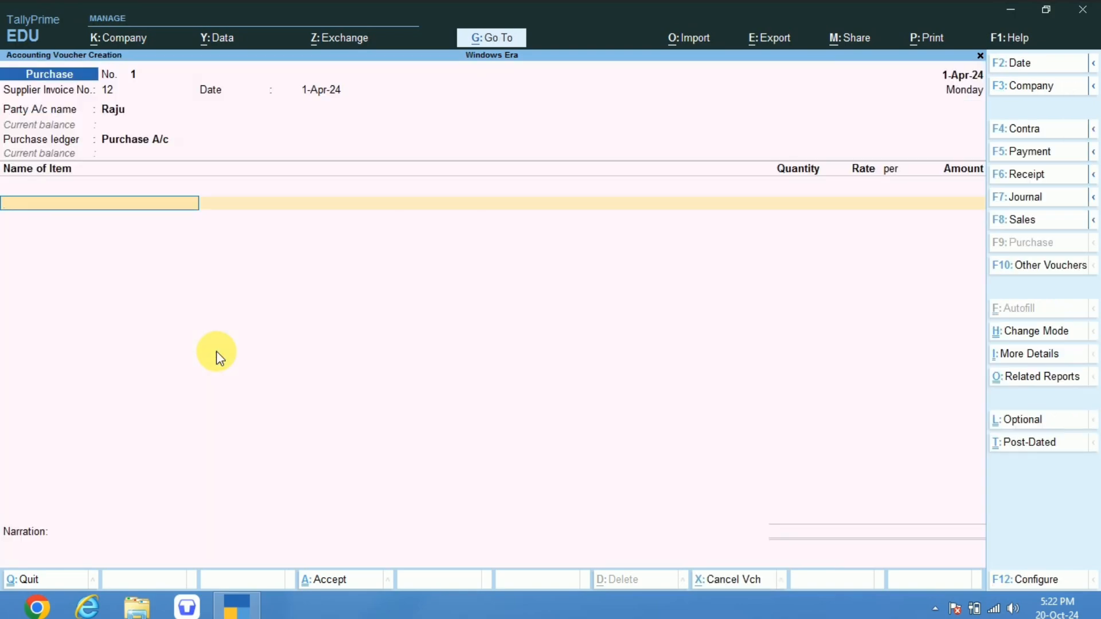
Add Almonds to the purchase voucher with a quantity of 50 kgs at a rate of 100.
{"action": "type", "text": "Al"}
{"action": "key", "text": "Return"}
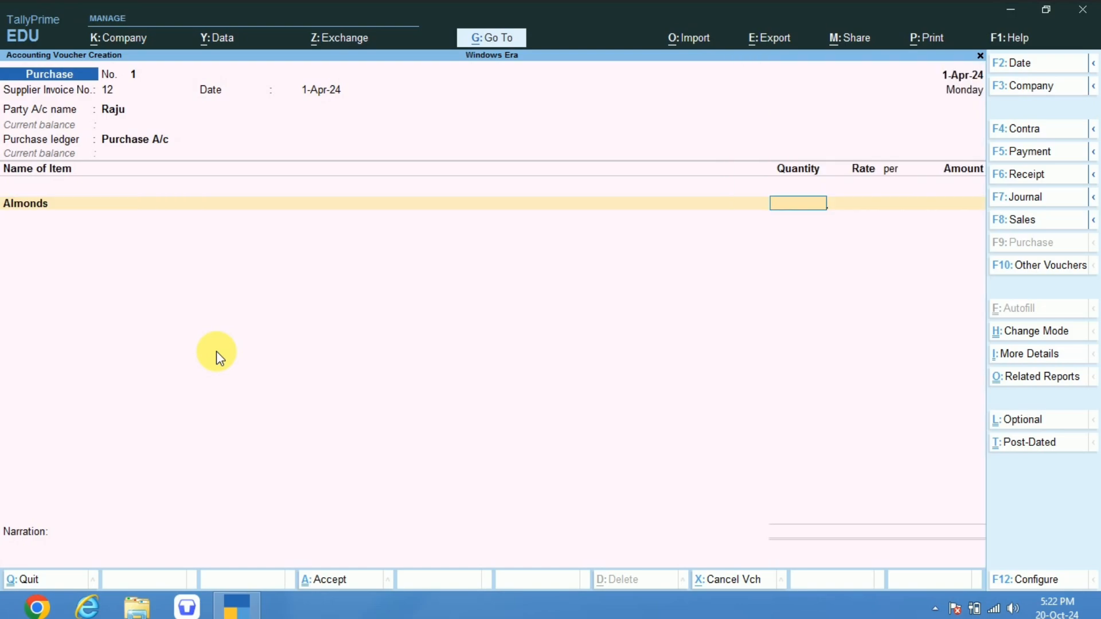
{"action": "type", "text": "50"}
{"action": "key", "text": "Return"}
{"action": "type", "text": "100"}
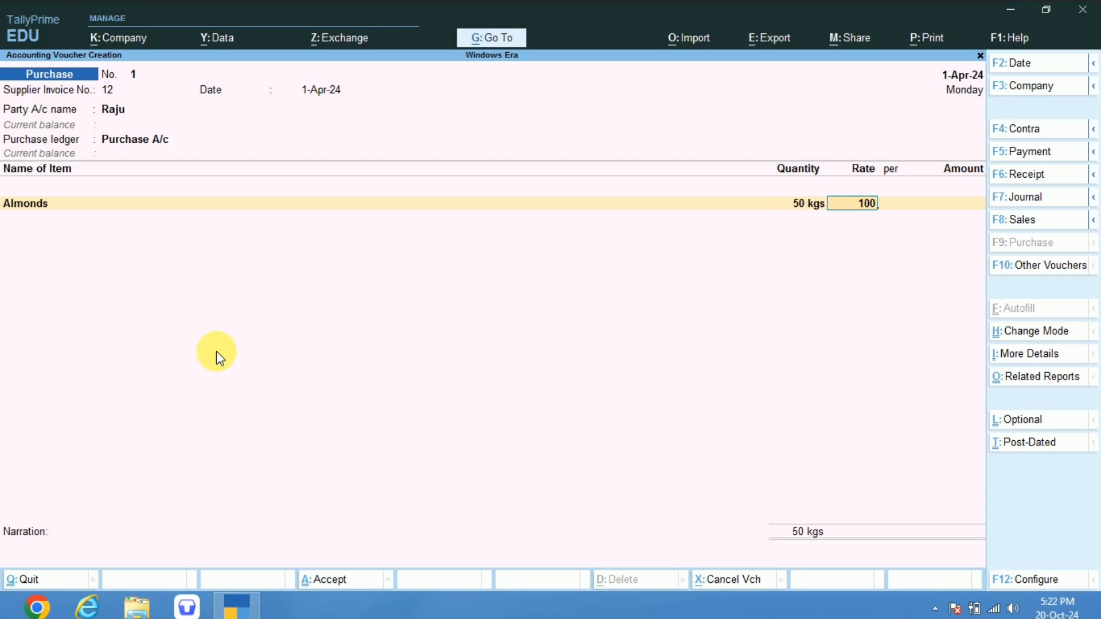
{"action": "key", "text": "Return"}
{"action": "key", "text": "Return"}
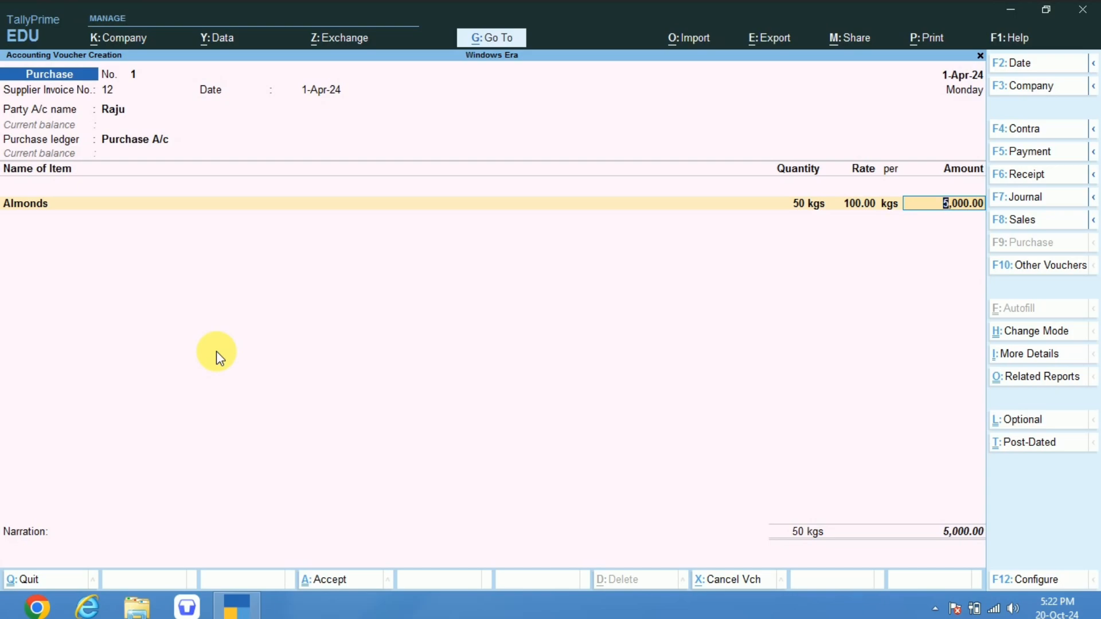
{"action": "key", "text": "Return"}
Add Cashews with a quantity of 50 kgs at a rate of 100, and save the purchase voucher.
{"action": "type", "text": "Cash"}
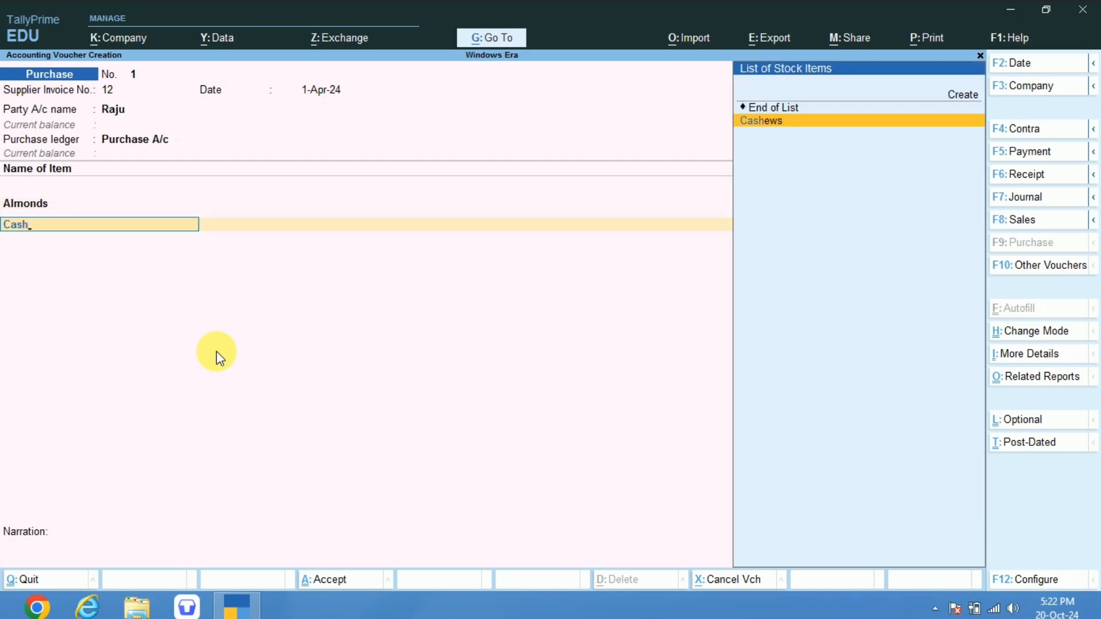
{"action": "key", "text": "Return"}
{"action": "type", "text": "50"}
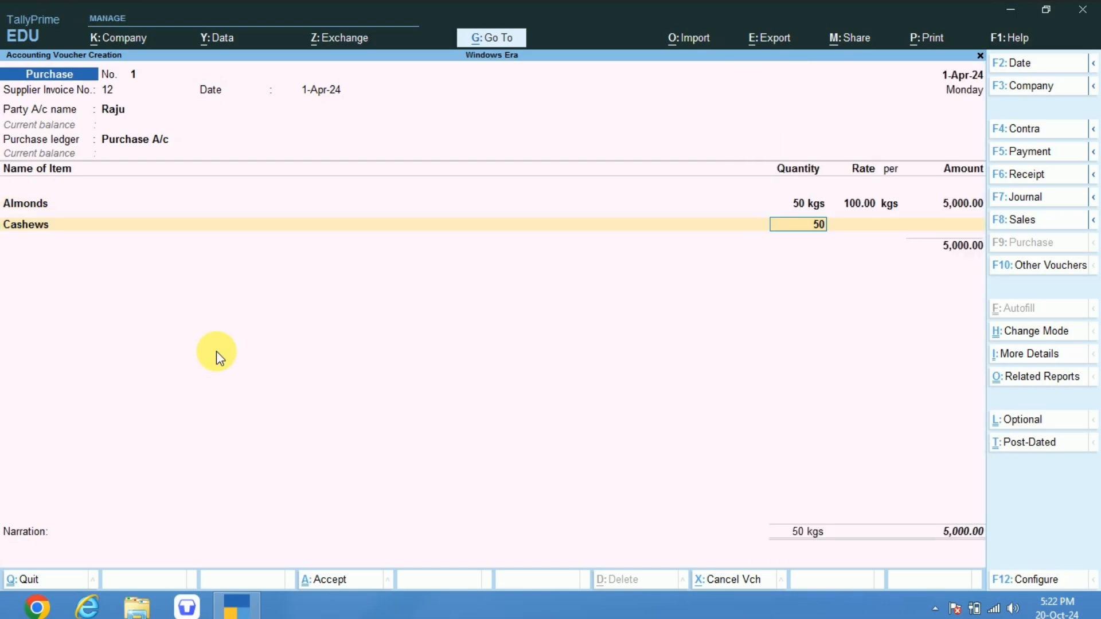
{"action": "key", "text": "Return"}
{"action": "type", "text": "100"}
{"action": "key", "text": "Return"}
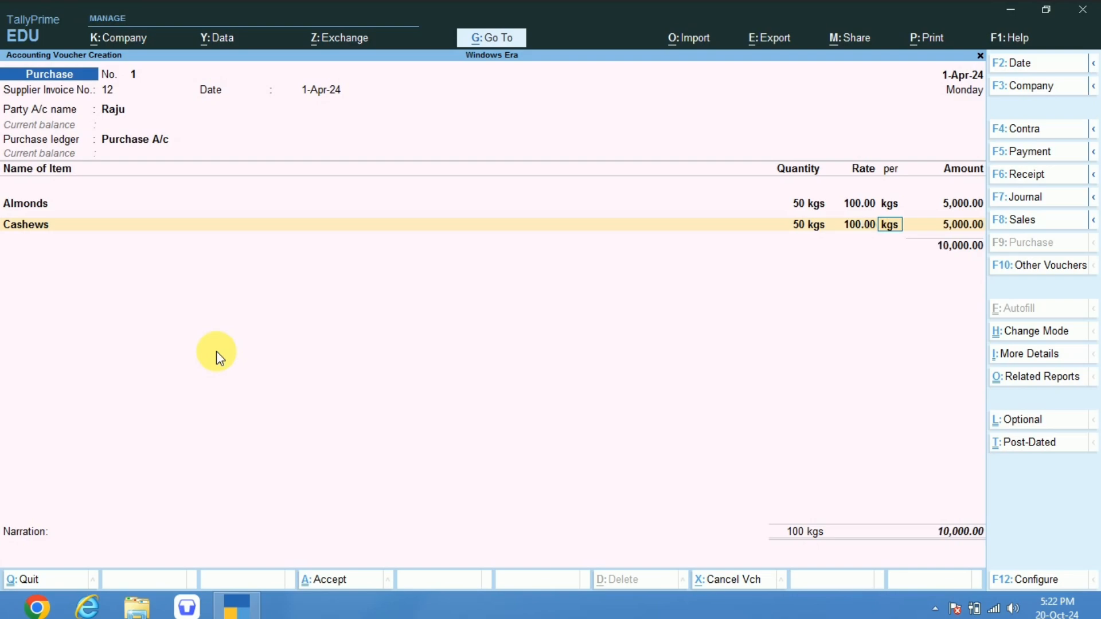
{"action": "key", "text": "Return"}
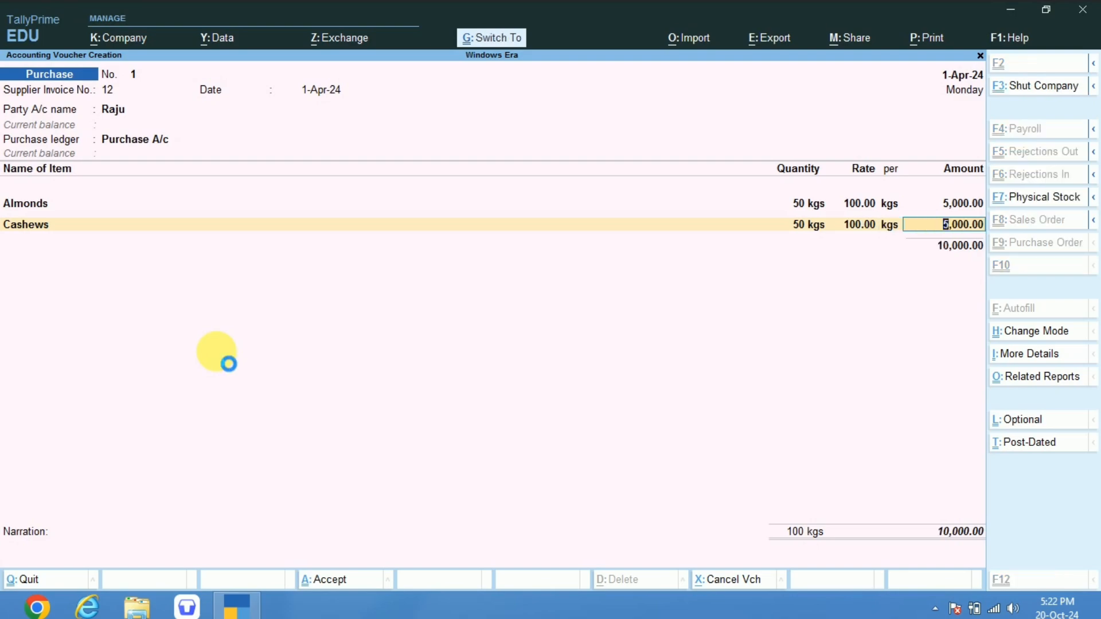
{"action": "key", "text": "ctrl+a"}
Preview the printed invoice of the saved purchase voucher and review the voucher's entries once more.
{"action": "key", "text": "Page_Up"}
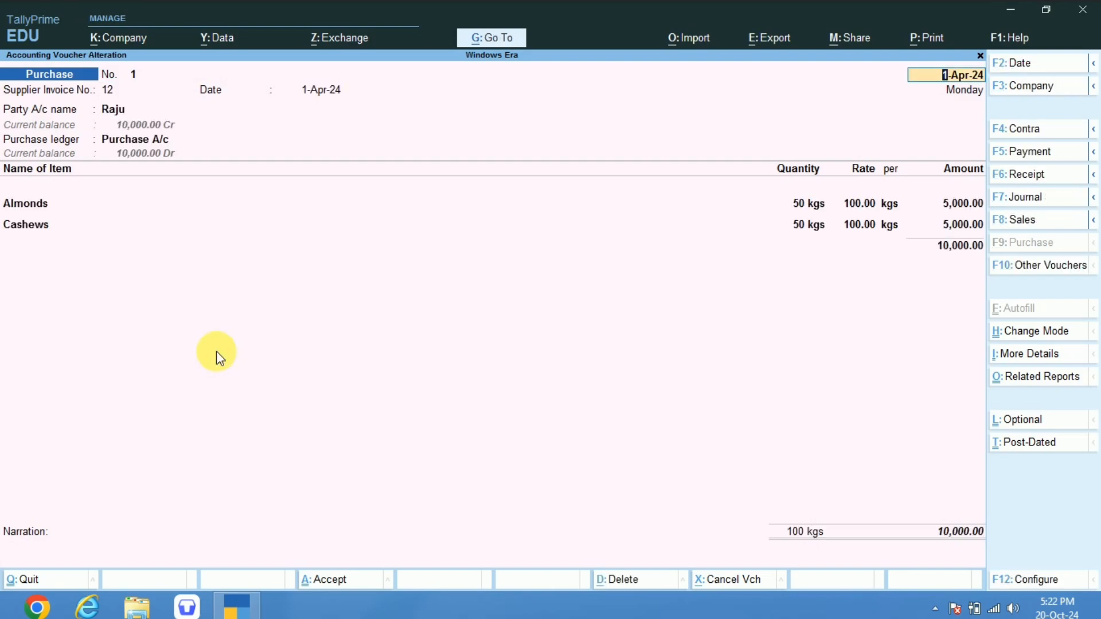
{"action": "key", "text": "ctrl+p"}
{"action": "key", "text": "Return"}
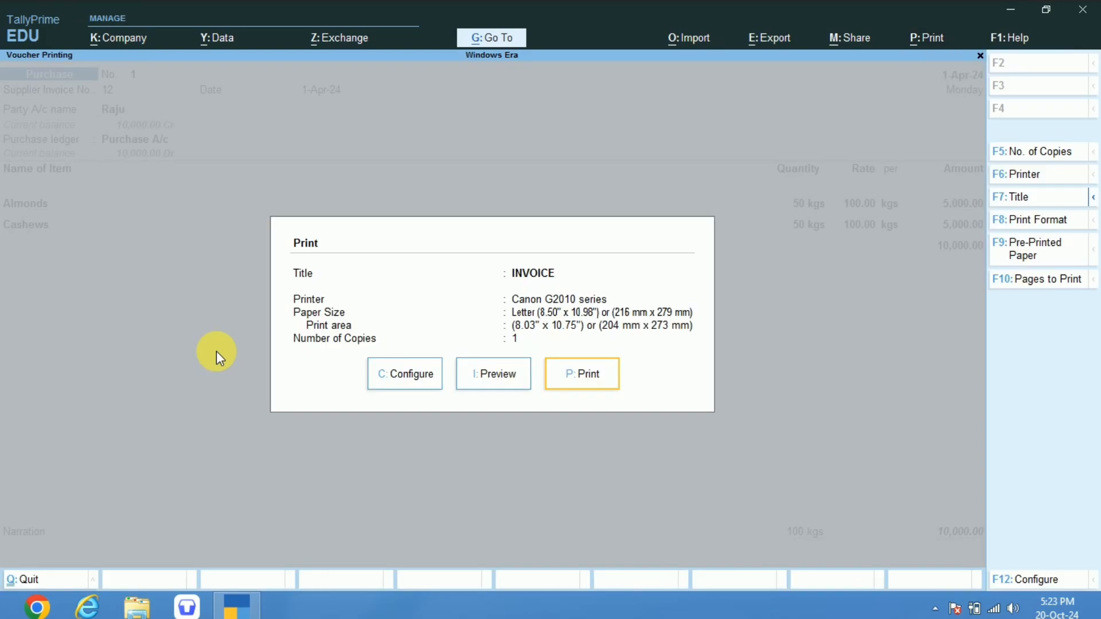
{"action": "key", "text": "Left"}
{"action": "key", "text": "Return"}
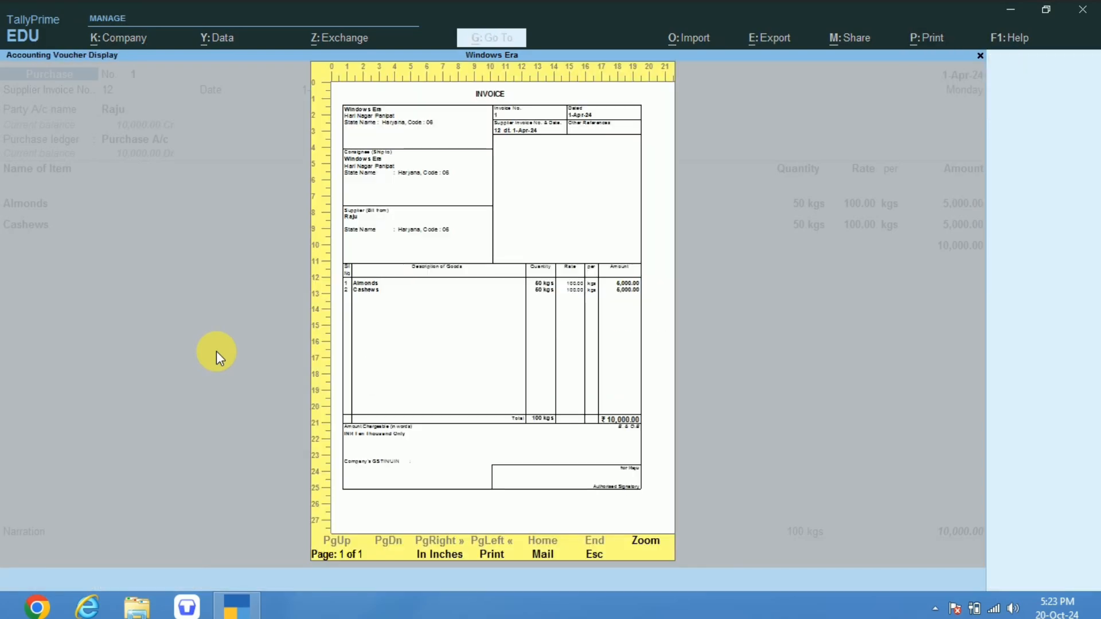
{"action": "key", "text": "Return"}
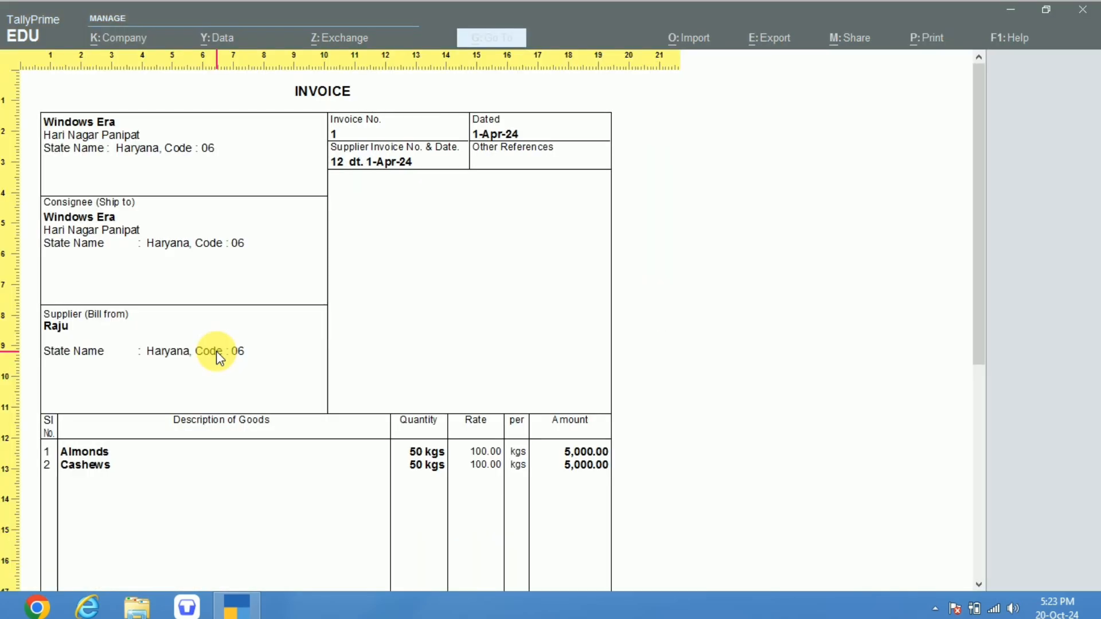
{"action": "scroll", "coordinate": [216, 351], "scroll_direction": "down", "scroll_amount": 6}
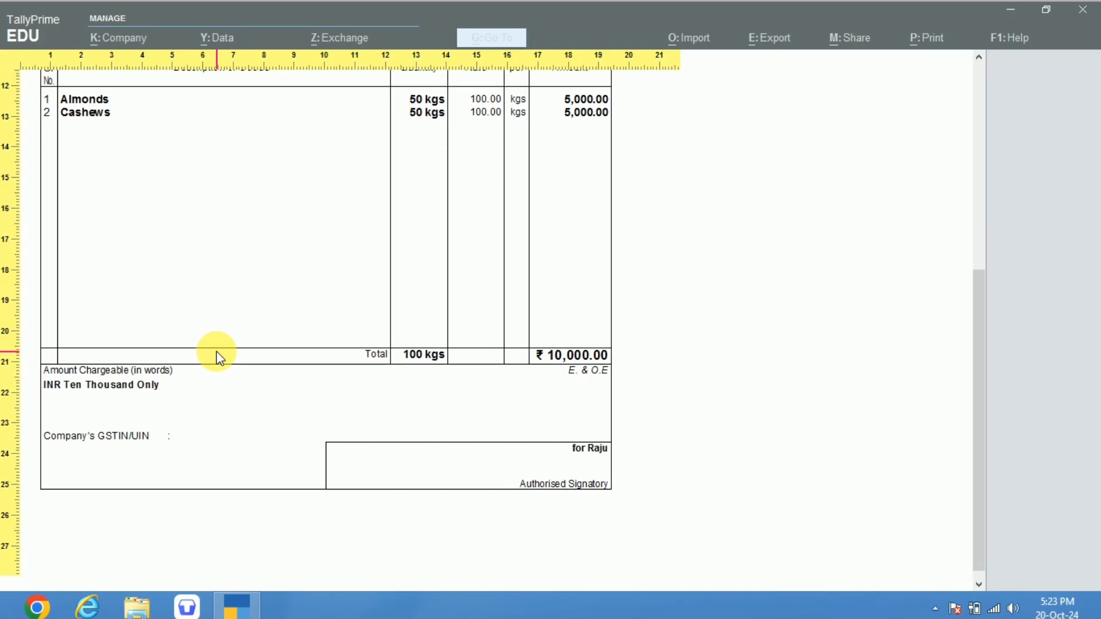
{"action": "scroll", "coordinate": [216, 351], "scroll_direction": "up", "scroll_amount": 4}
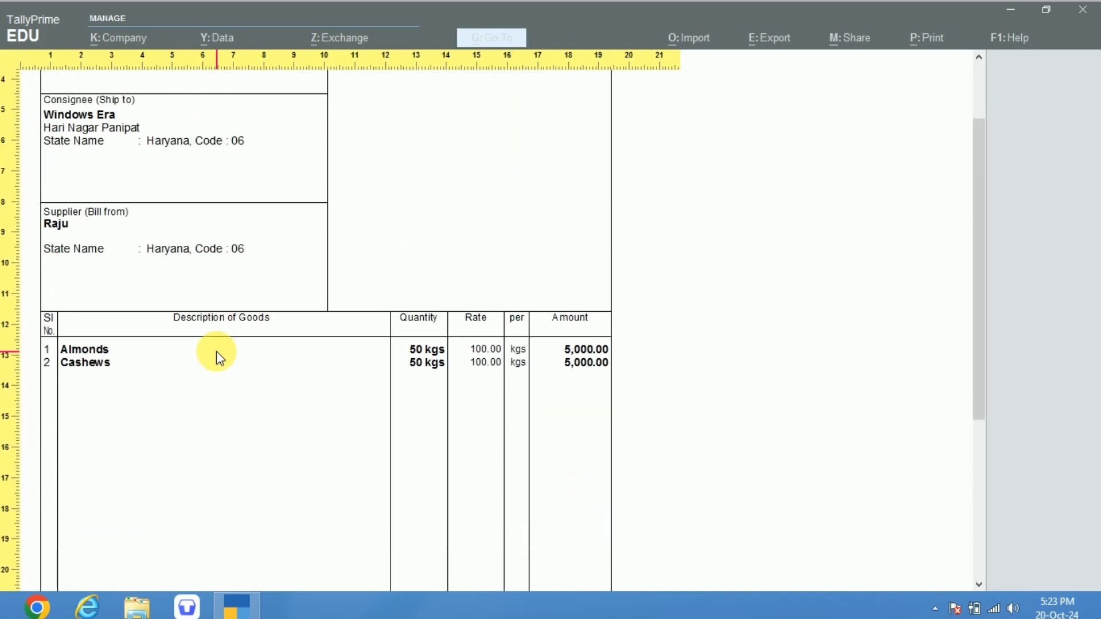
{"action": "scroll", "coordinate": [215, 351], "scroll_direction": "up", "scroll_amount": 2}
{"action": "key", "text": "Return"}
{"action": "key", "text": "Escape"}
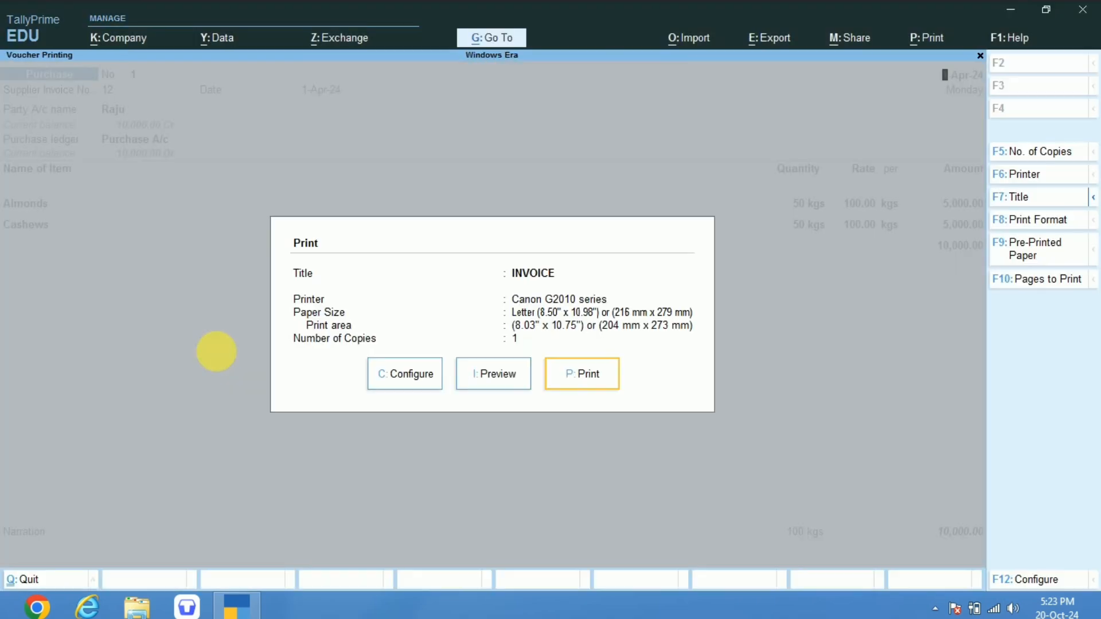
{"action": "key", "text": "Escape"}
{"action": "key", "text": "Escape"}
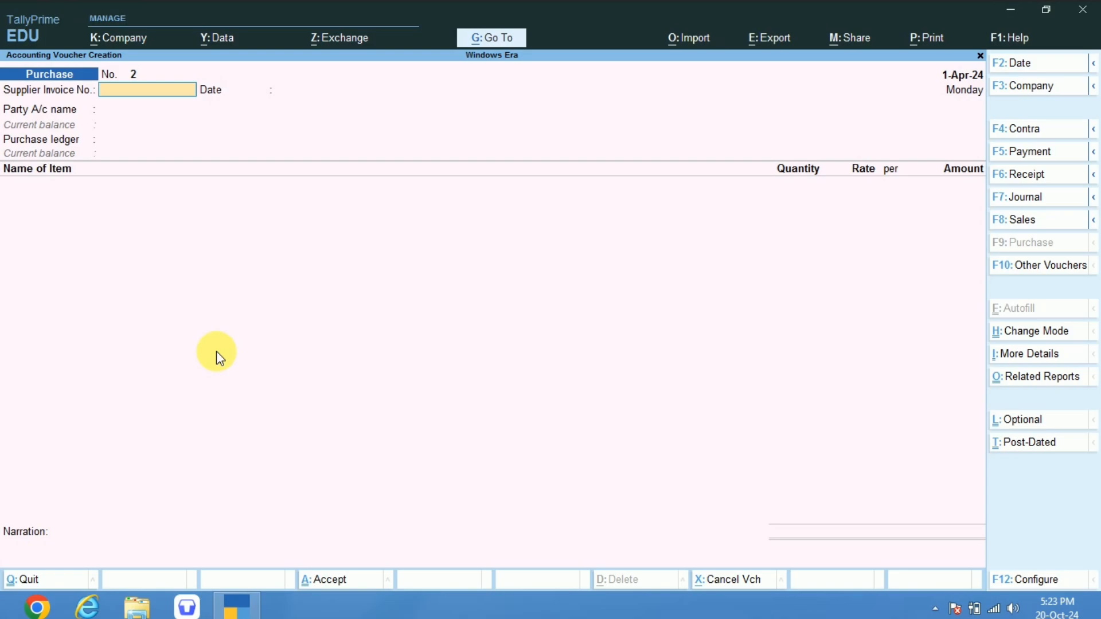
{"action": "key", "text": "Page_Up"}
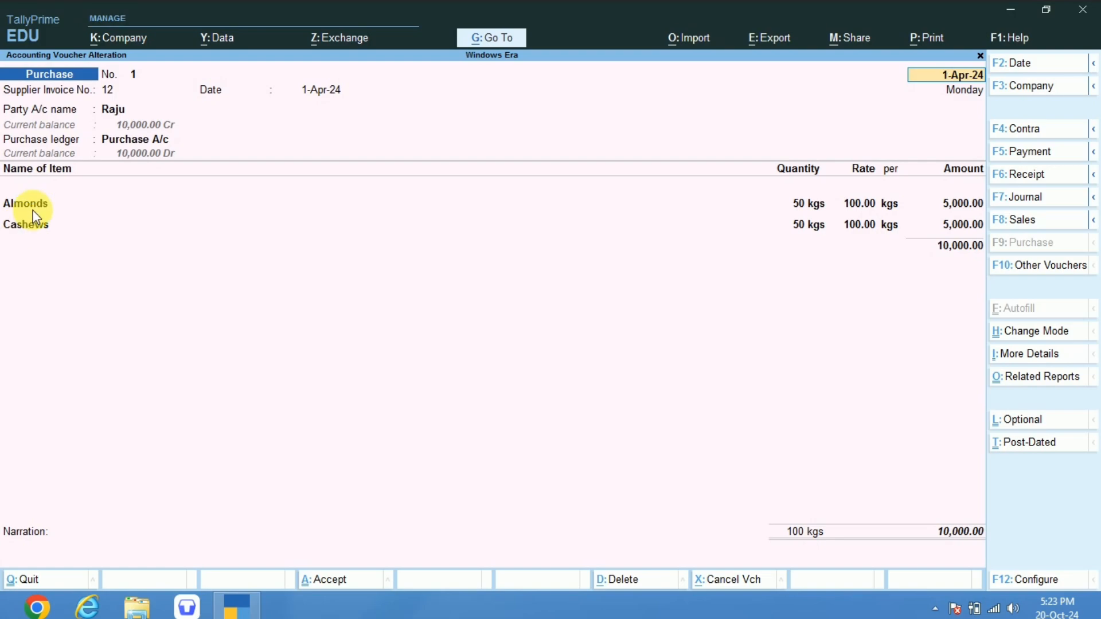
{"action": "key", "text": "ctrl+a"}
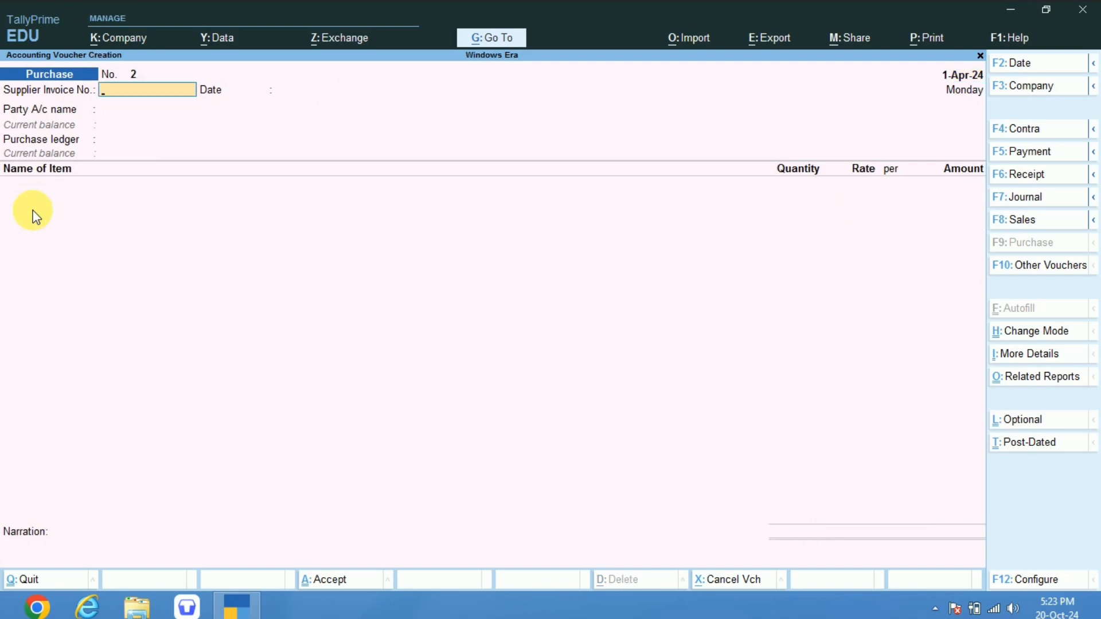
Enter supplier invoice number 12 dated 1-Apr-24 on the new purchase voucher and choose the supplier's ledger as the party account.
{"action": "type", "text": "12"}
{"action": "key", "text": "Return"}
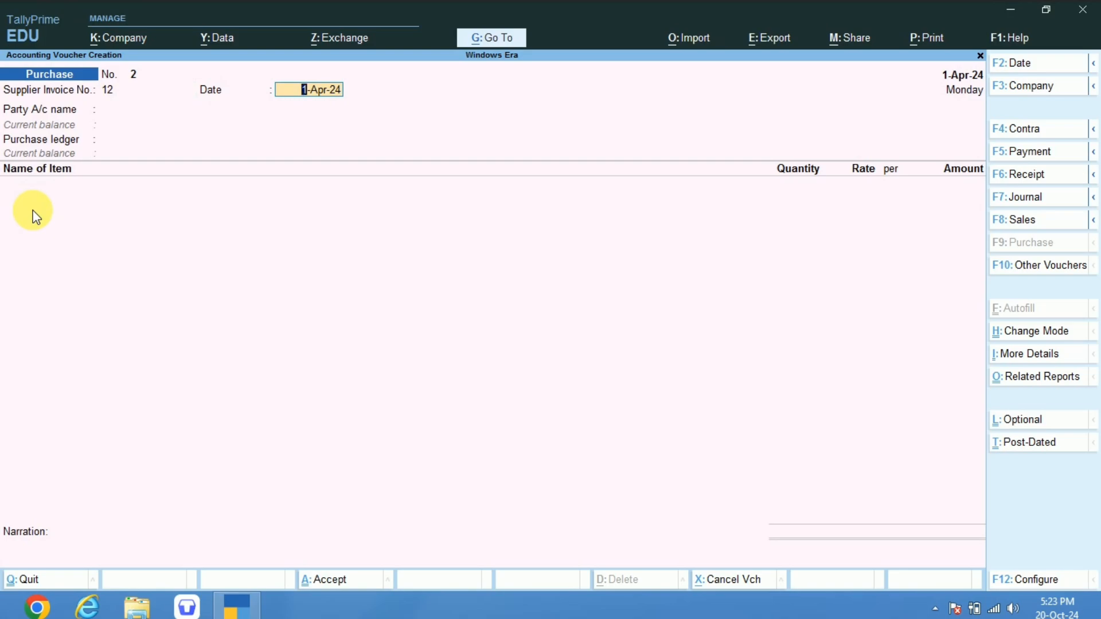
{"action": "key", "text": "Return"}
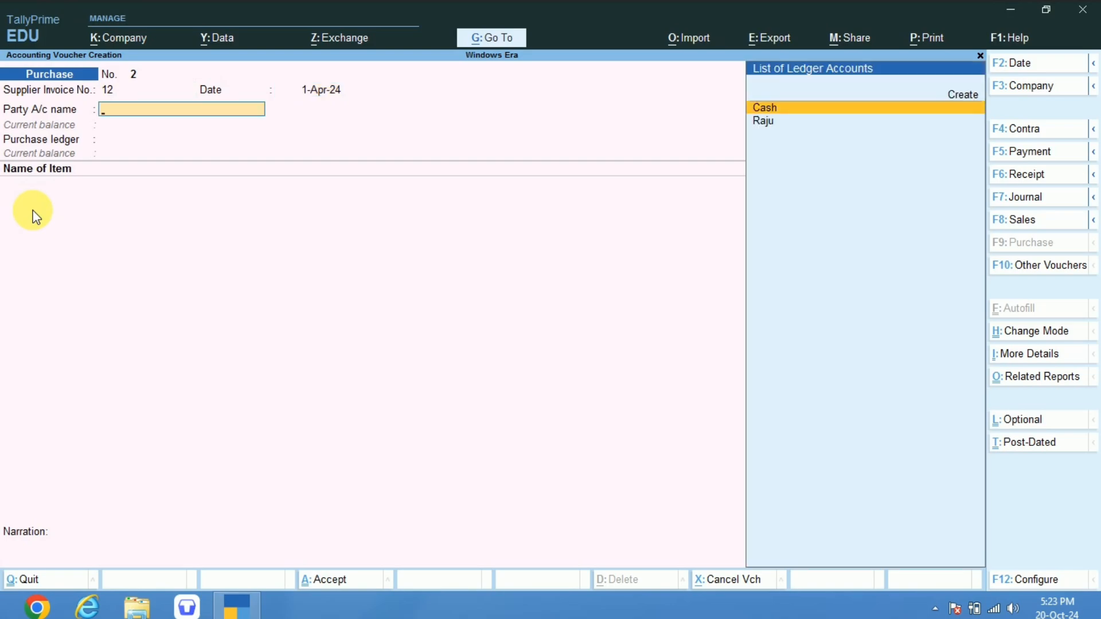
{"action": "key", "text": "Down"}
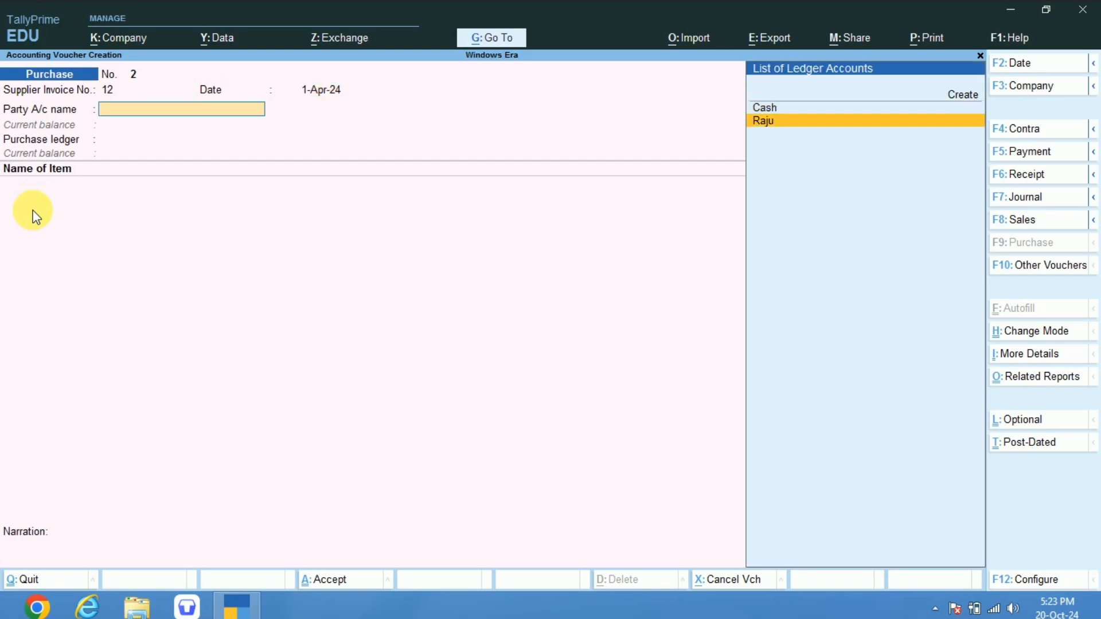
{"action": "key", "text": "Return"}
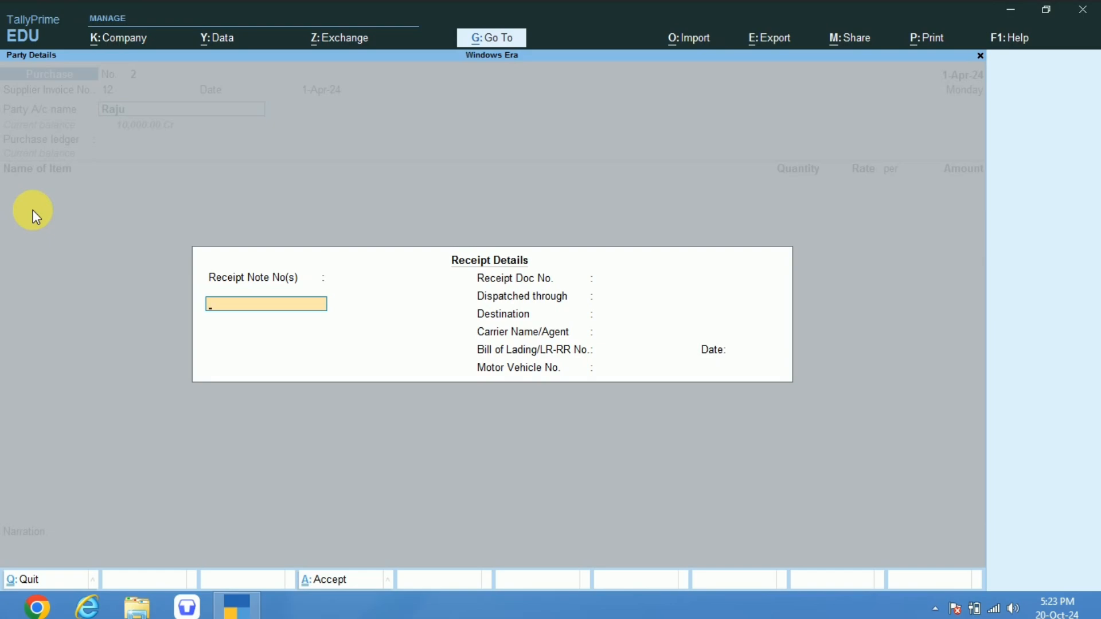
Accept the receipt and party details unchanged and set Purchase A/c as the voucher's purchase ledger.
{"action": "key", "text": "Escape"}
{"action": "key", "text": "Return"}
{"action": "key", "text": "Return"}
{"action": "key", "text": "ctrl+a"}
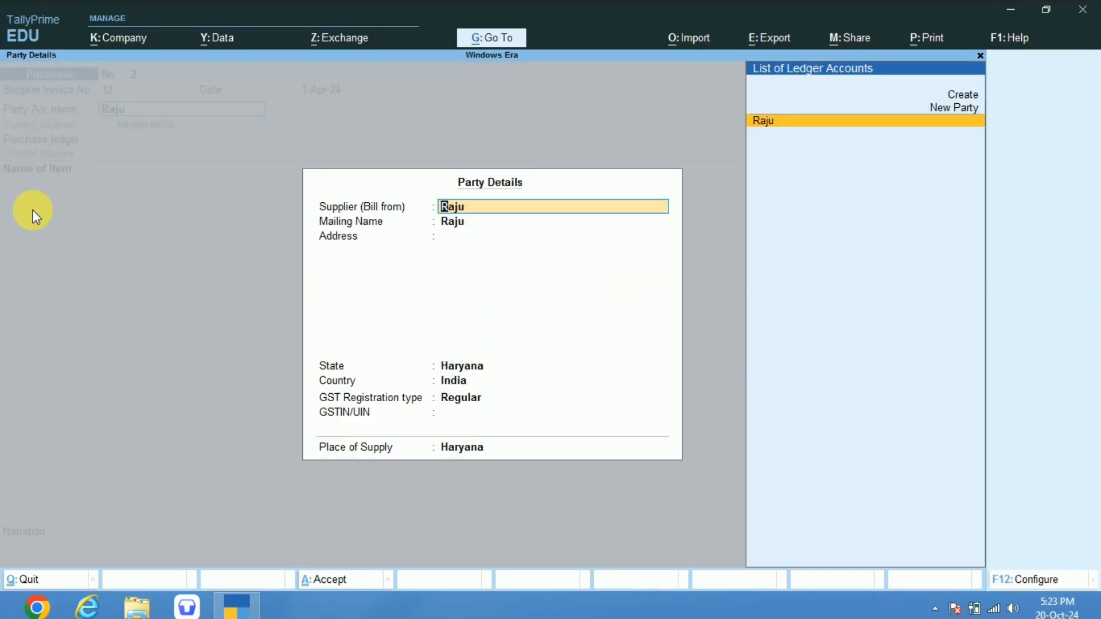
{"action": "key", "text": "ctrl+a"}
{"action": "key", "text": "Return"}
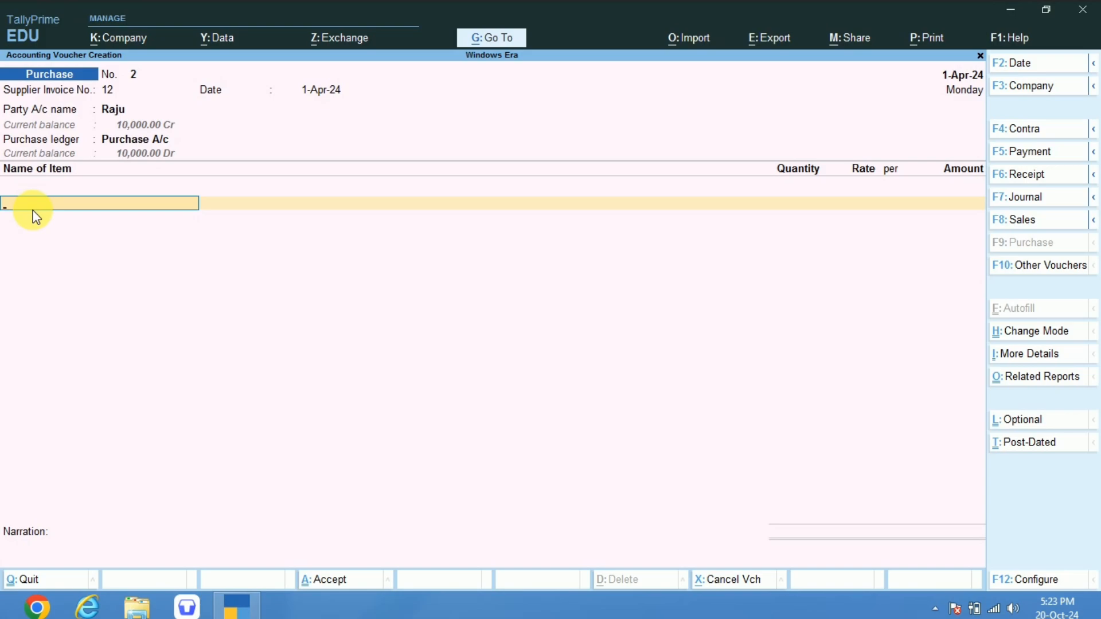
Select Almonds as the first stock item of the purchase voucher.
{"action": "type", "text": "Al"}
{"action": "key", "text": "Return"}
{"action": "key", "text": "BackSpace"}
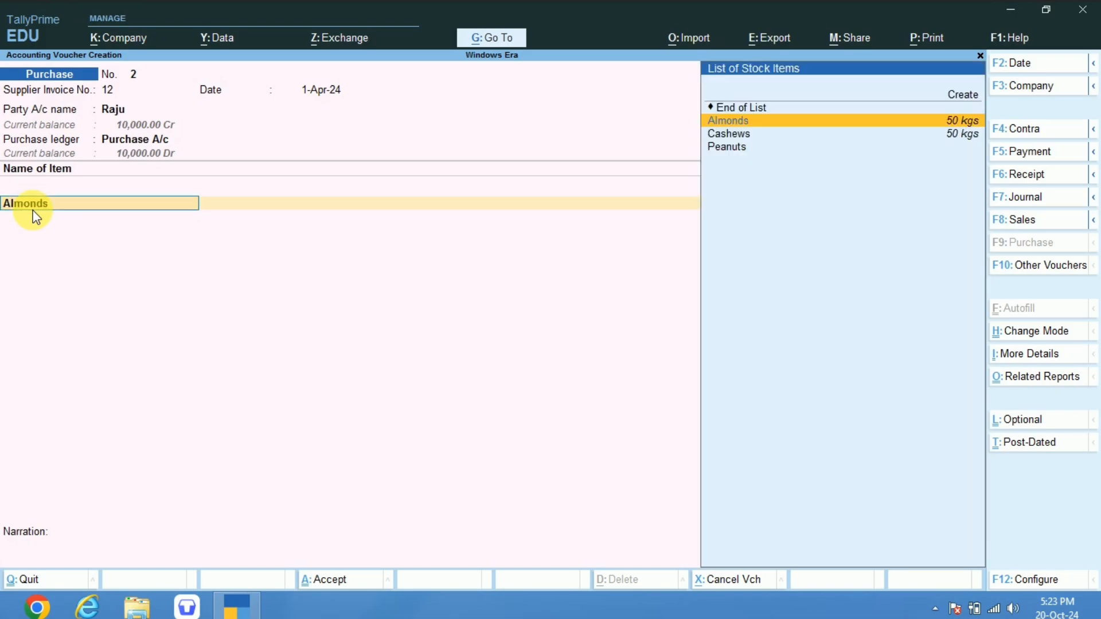
{"action": "key", "text": "ctrl+Return"}
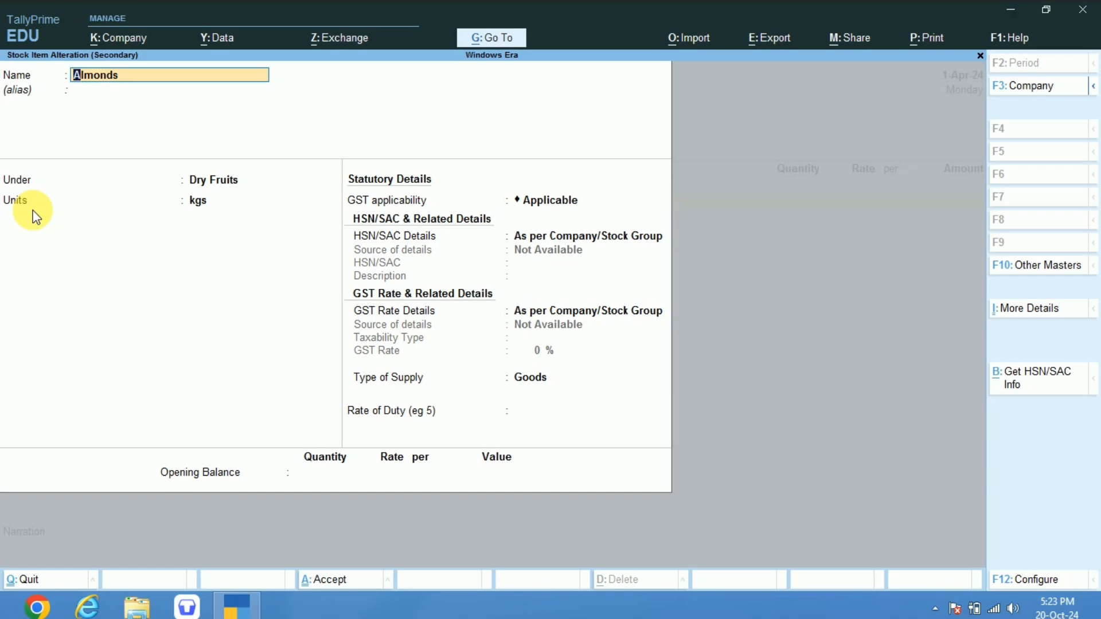
{"action": "key", "text": "Return"}
{"action": "key", "text": "Return"}
{"action": "key", "text": "Return"}
{"action": "key", "text": "Return"}
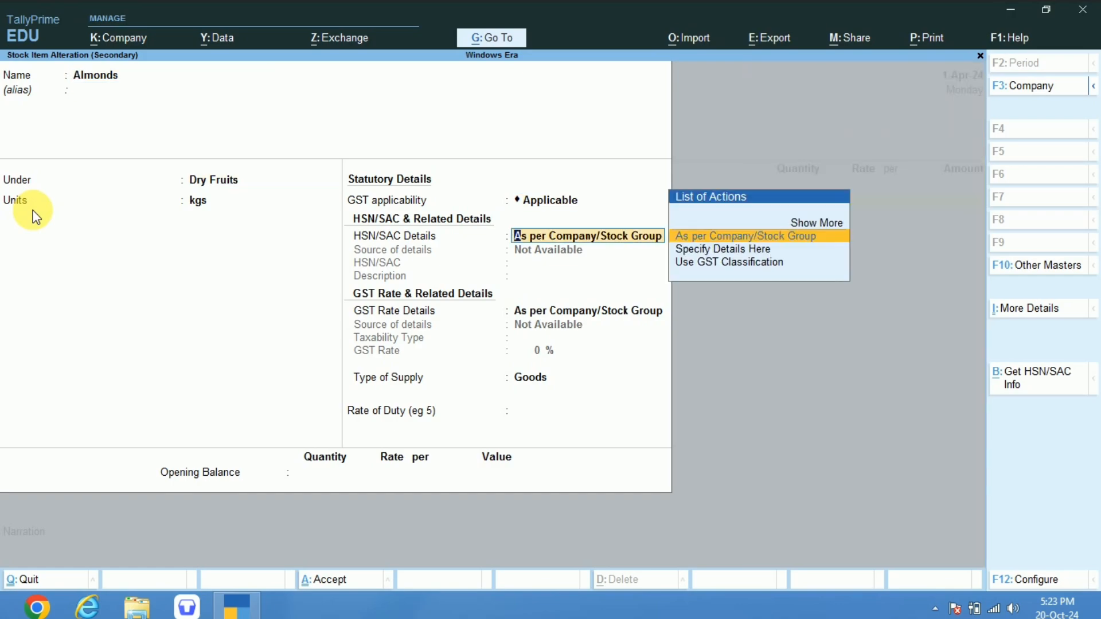
{"action": "key", "text": "Return"}
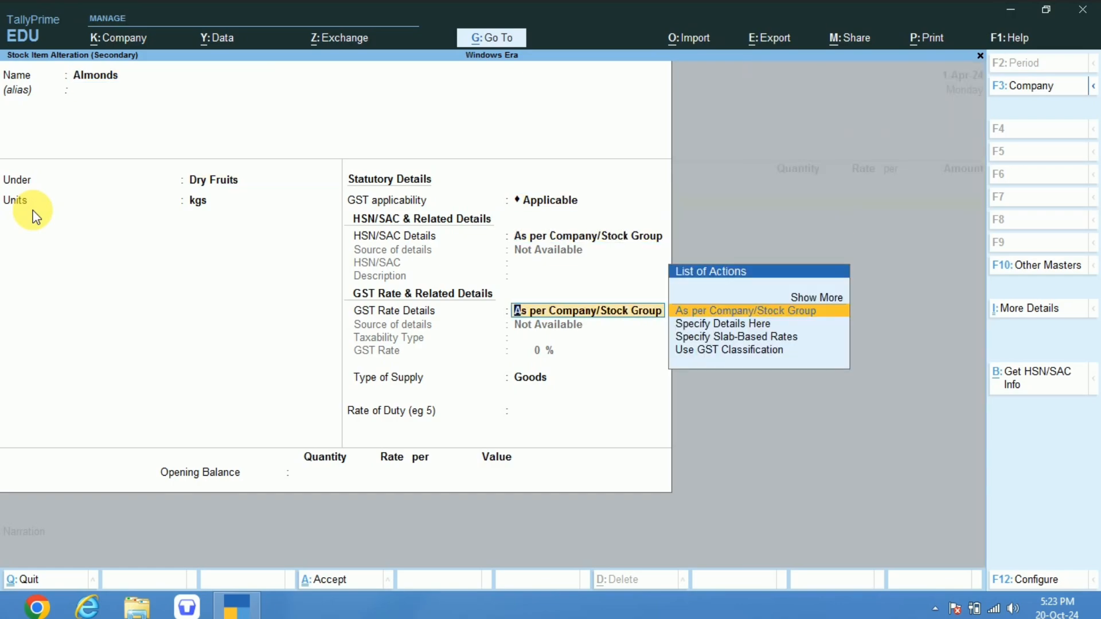
{"action": "key", "text": "Down"}
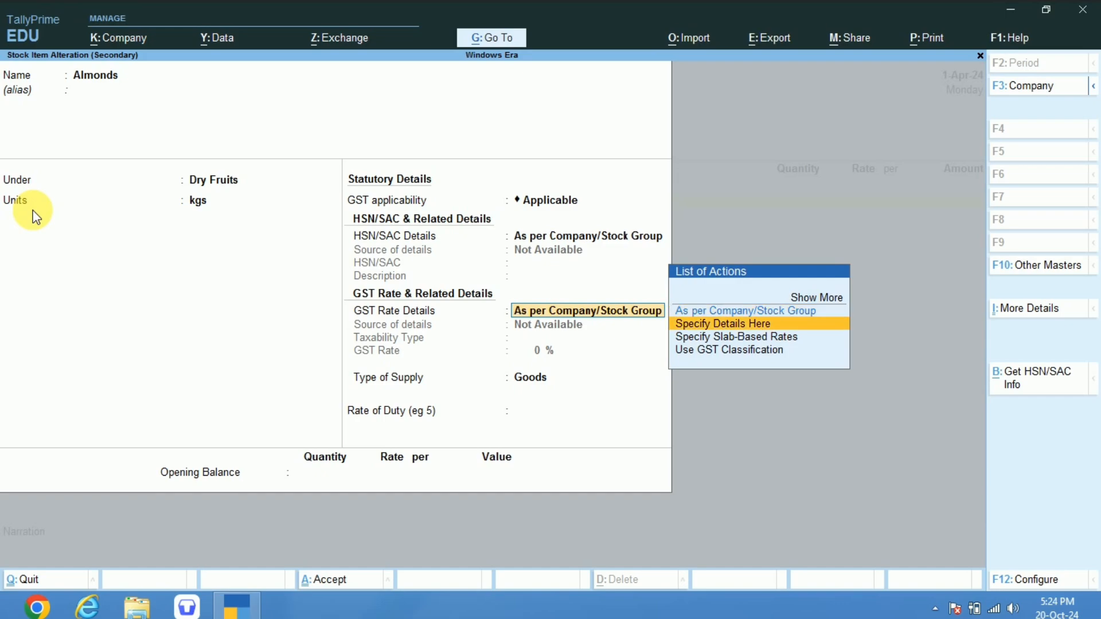
{"action": "key", "text": "Escape"}
{"action": "key", "text": "Escape"}
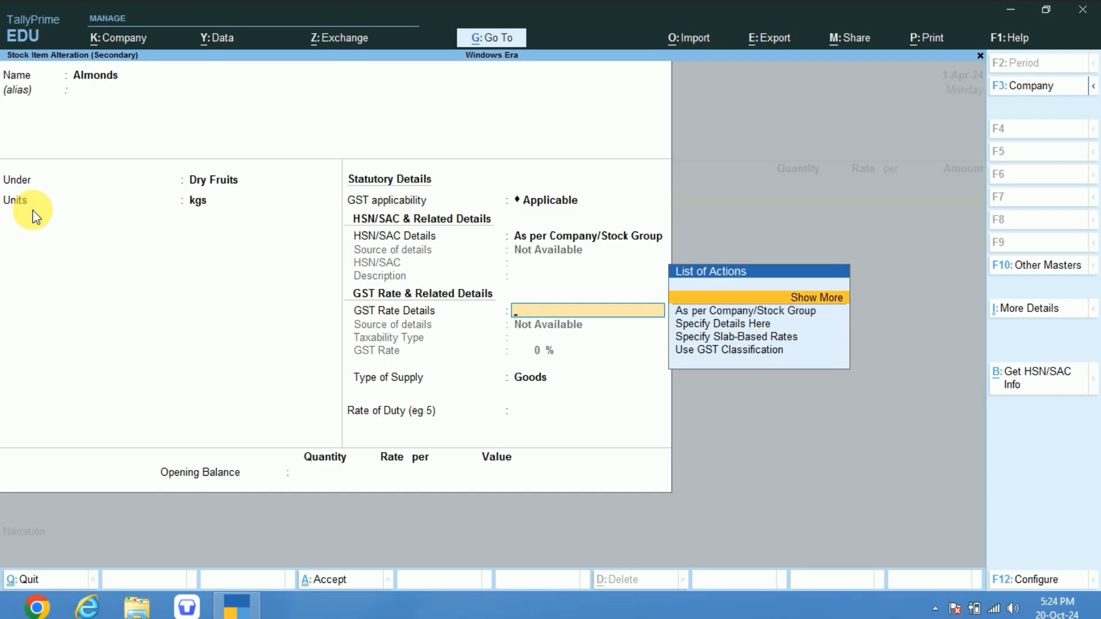
Enter a quantity of 50 kgs at a rate of 100 for the Almonds line.
{"action": "key", "text": "Return"}
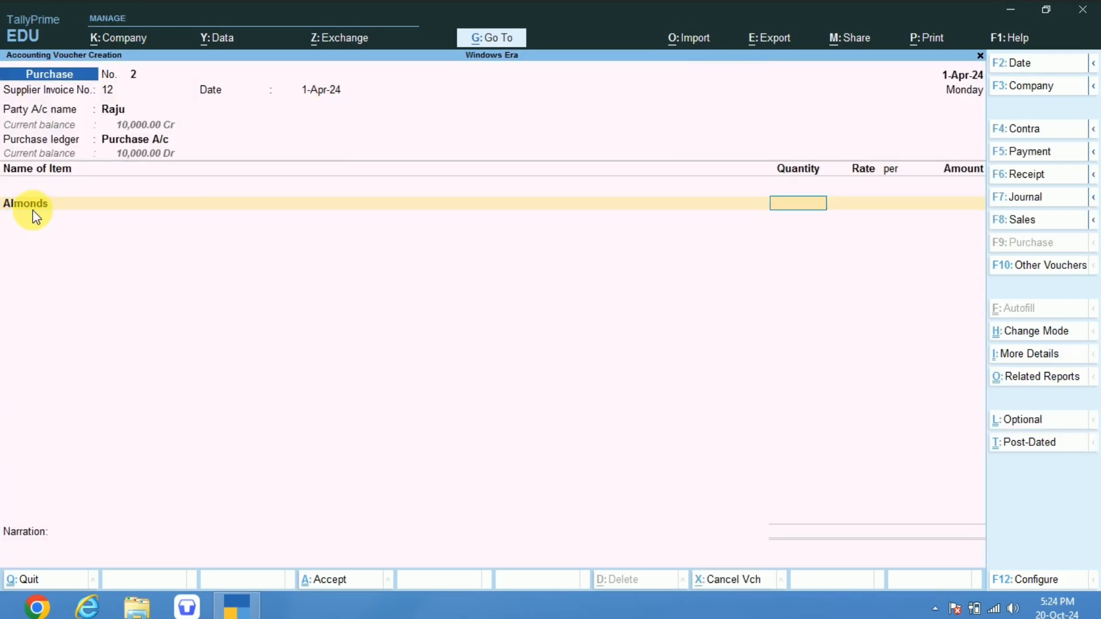
{"action": "type", "text": "50"}
{"action": "key", "text": "Return"}
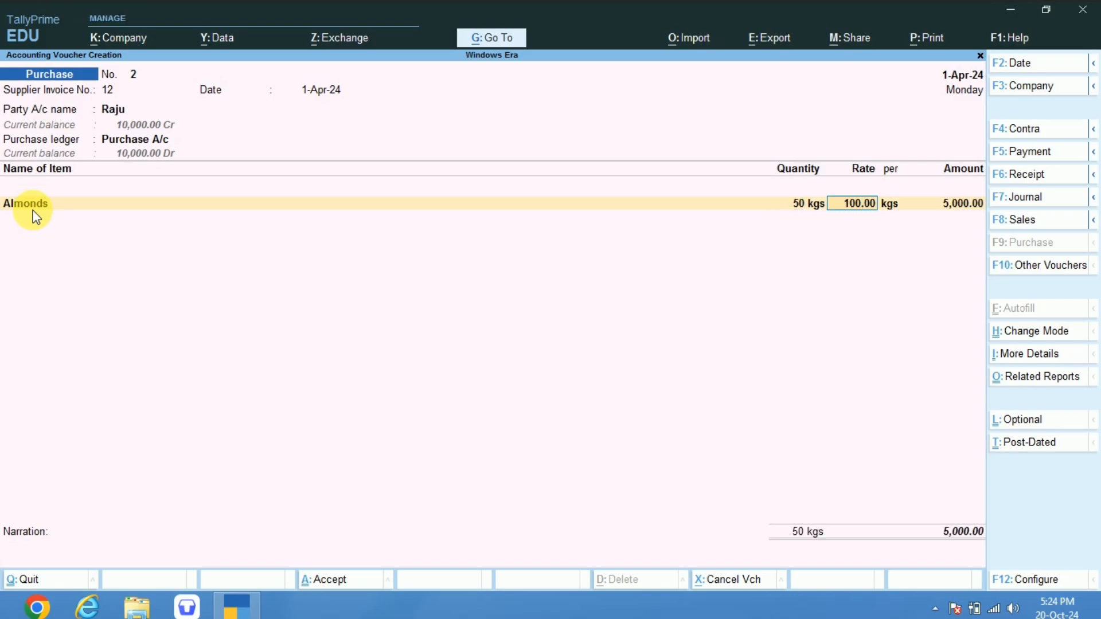
{"action": "type", "text": "100"}
{"action": "key", "text": "Return"}
Add Cashews to the purchase voucher with a quantity of 50 kgs at a rate of 100.
{"action": "key", "text": "Return"}
{"action": "key", "text": "Return"}
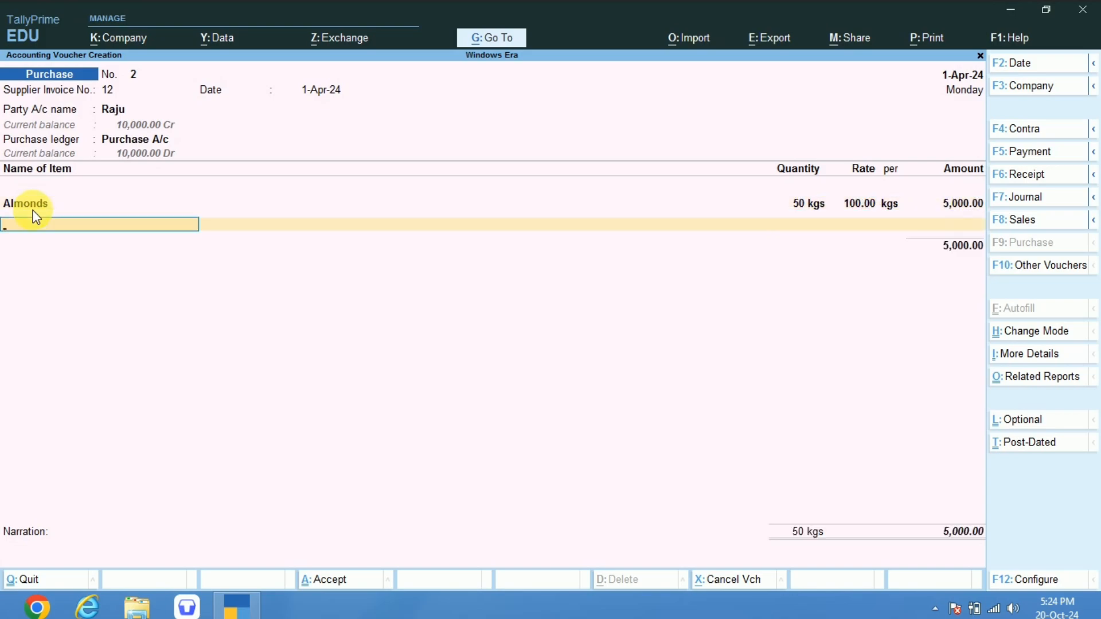
{"action": "type", "text": "Cas"}
{"action": "key", "text": "Return"}
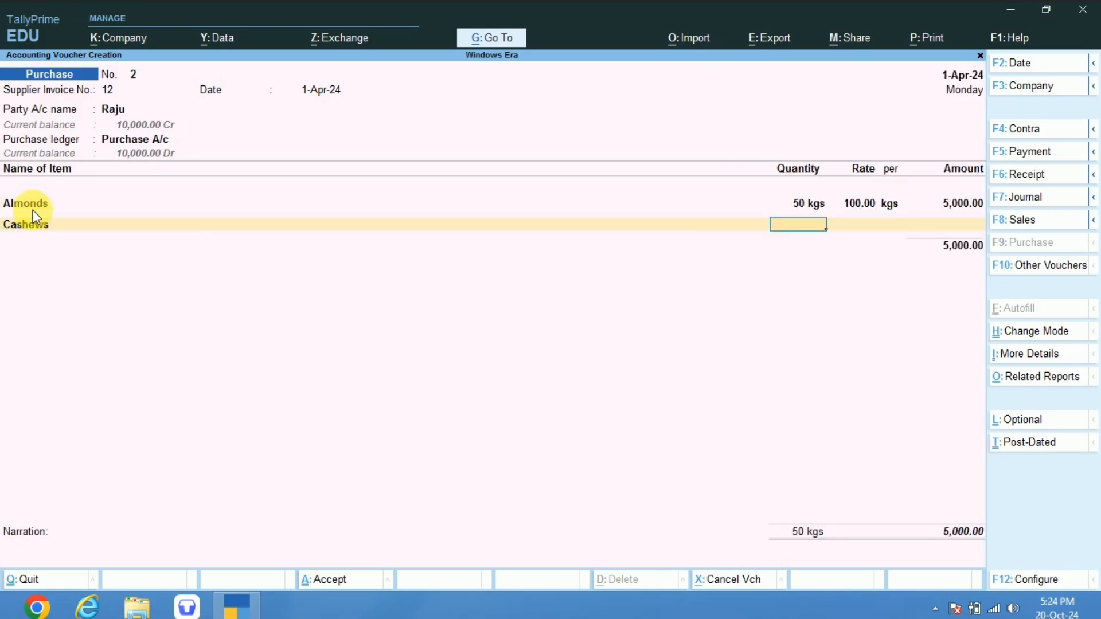
{"action": "type", "text": "50"}
{"action": "key", "text": "Return"}
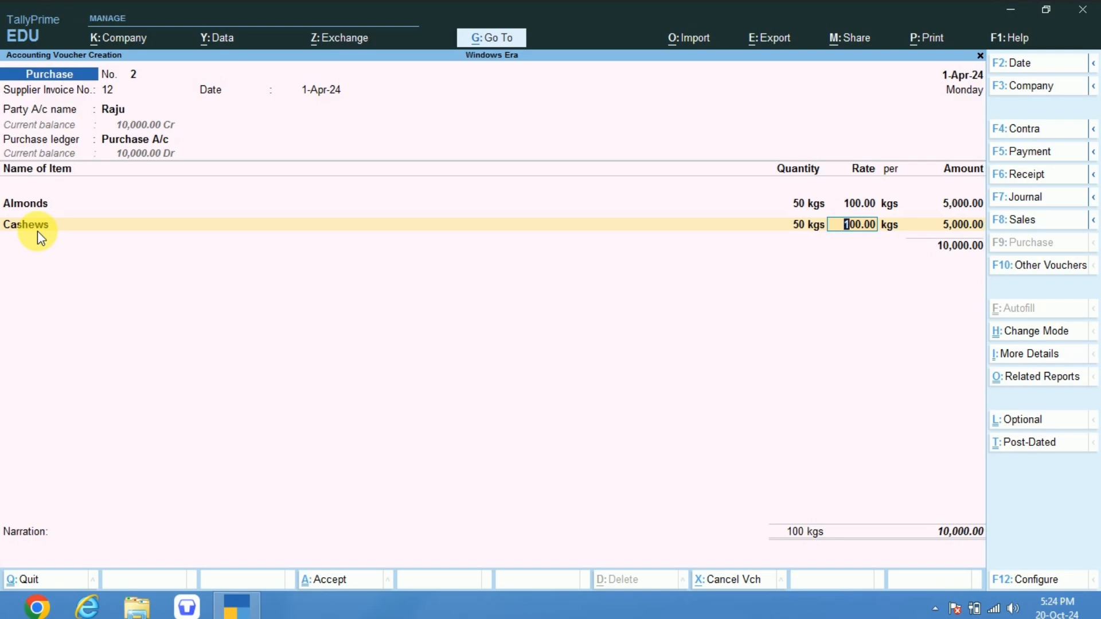
{"action": "key", "text": "Return"}
{"action": "key", "text": "Return"}
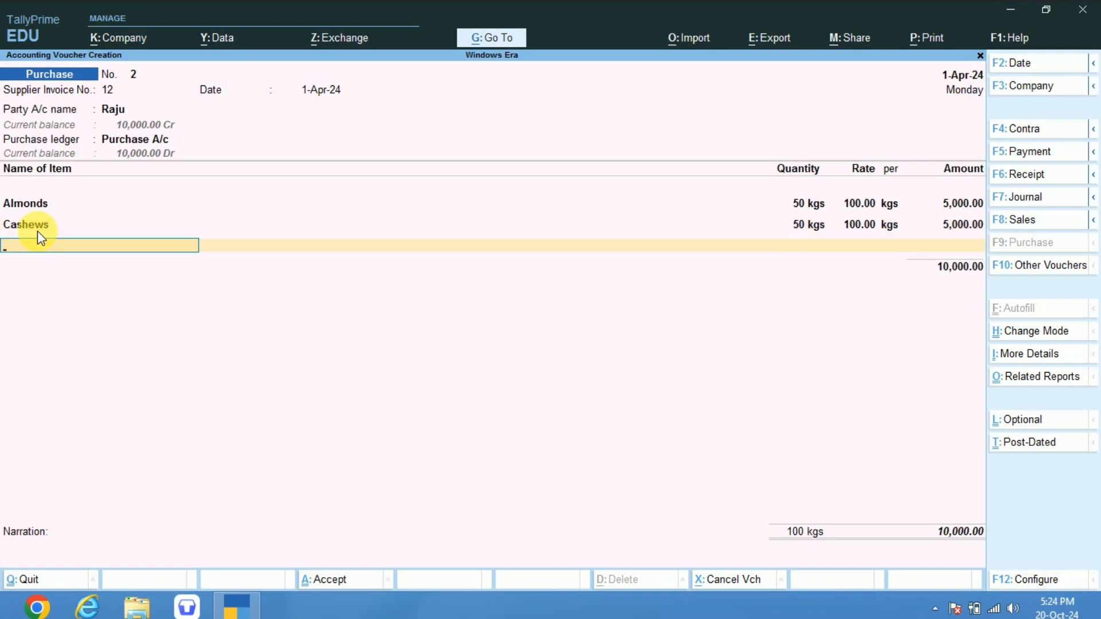
Add Peanuts to the purchase voucher with a quantity of 50 kgs at a rate of 20.
{"action": "type", "text": "pe"}
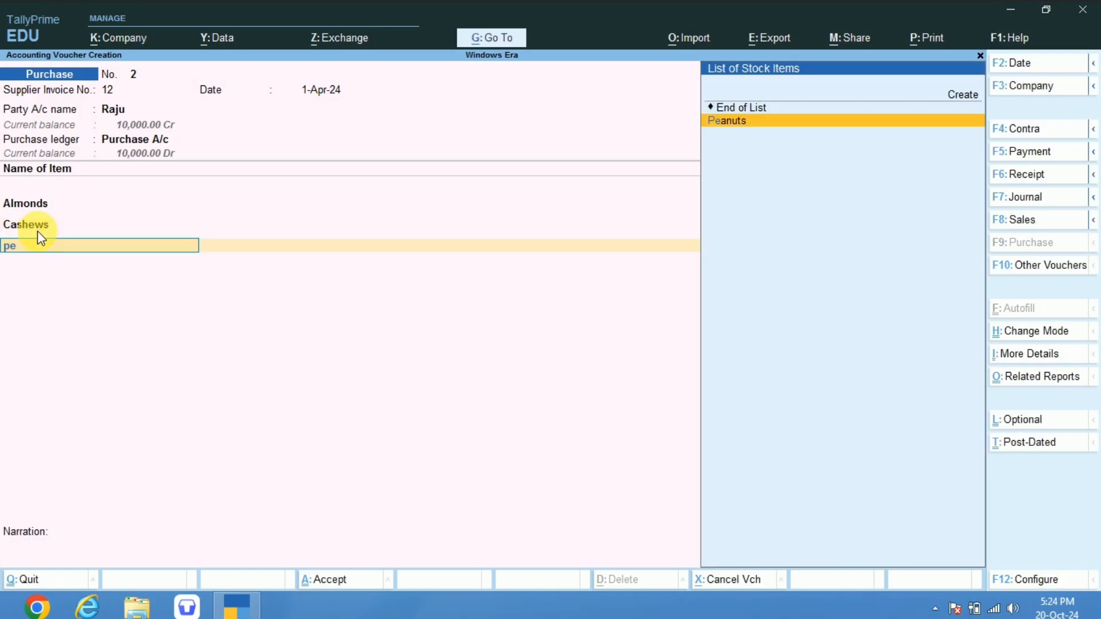
{"action": "key", "text": "Return"}
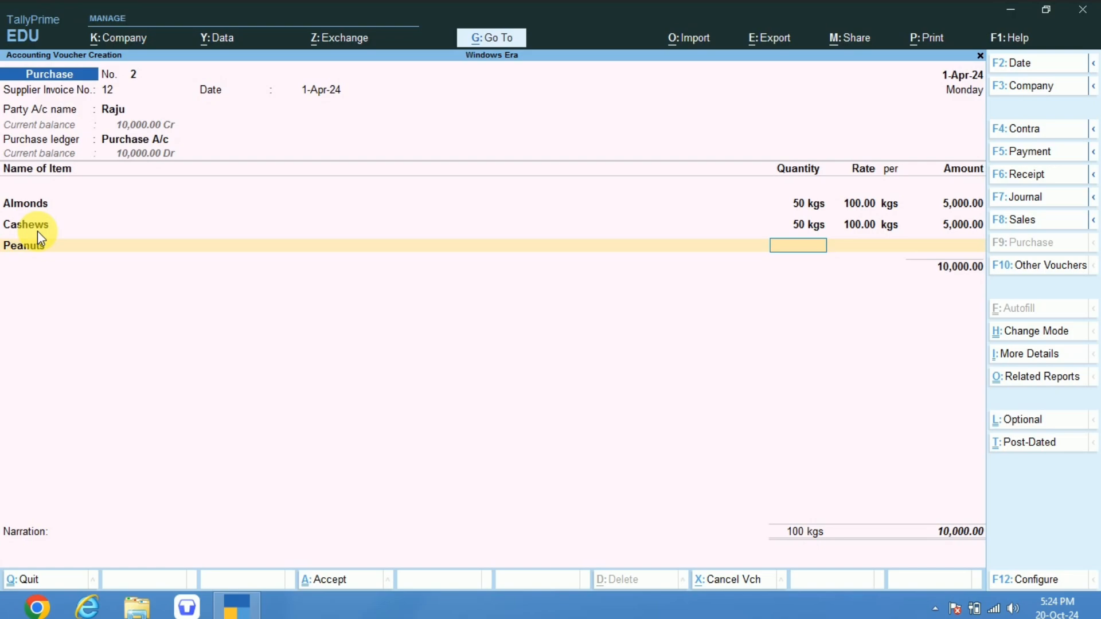
{"action": "type", "text": "50"}
{"action": "key", "text": "Return"}
{"action": "type", "text": "2"}
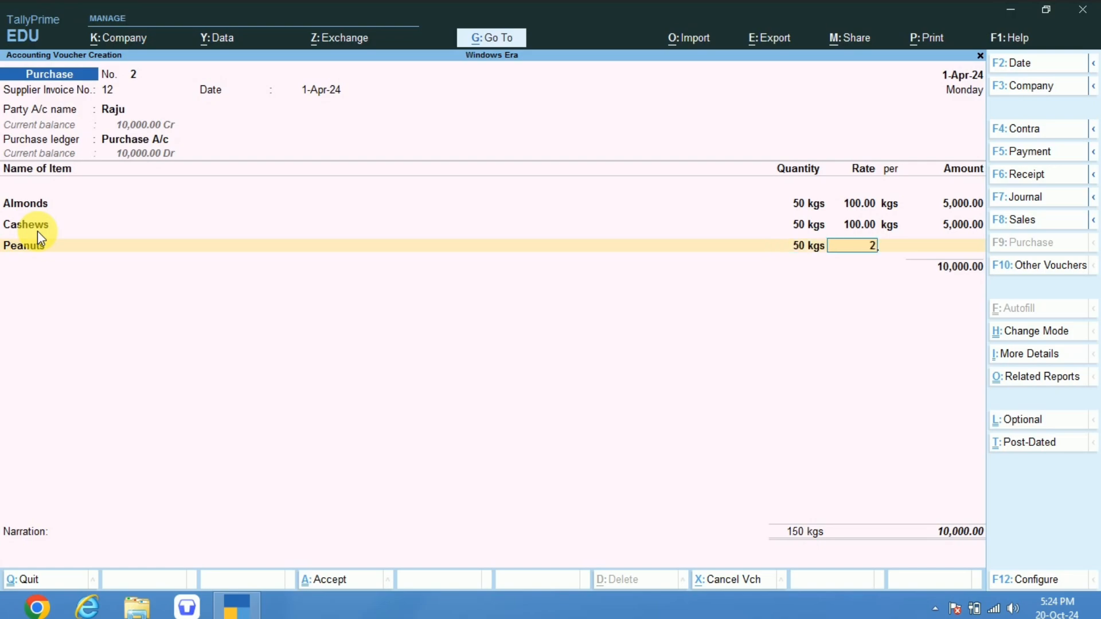
{"action": "type", "text": "0"}
{"action": "key", "text": "Return"}
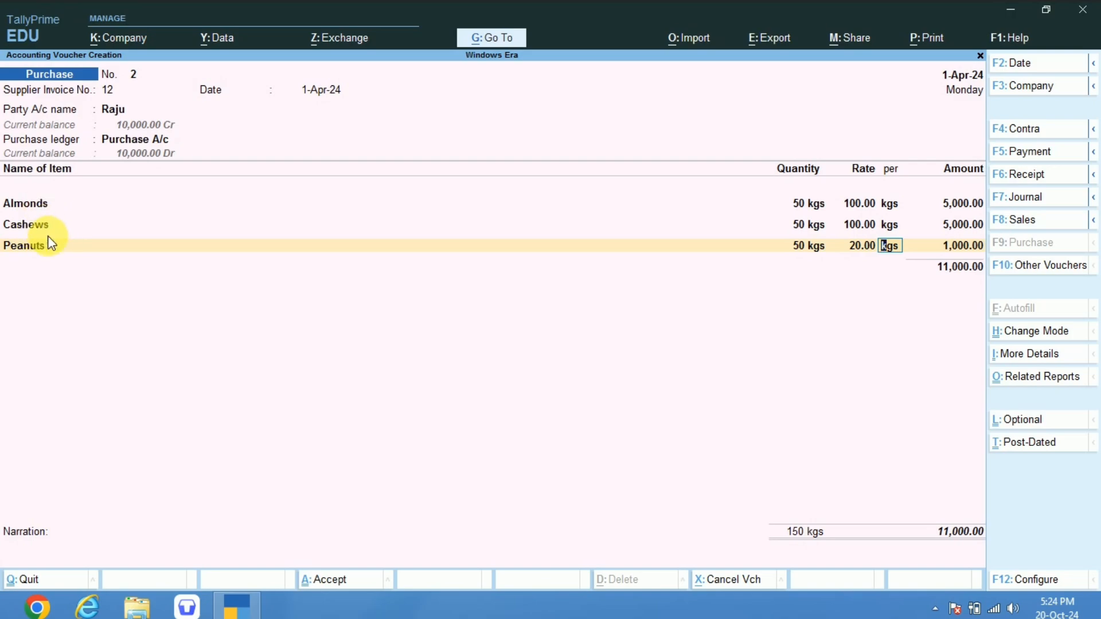
Go back to the Almonds line of the voucher and open its stock item for alteration.
{"action": "left_click", "coordinate": [37, 212]}
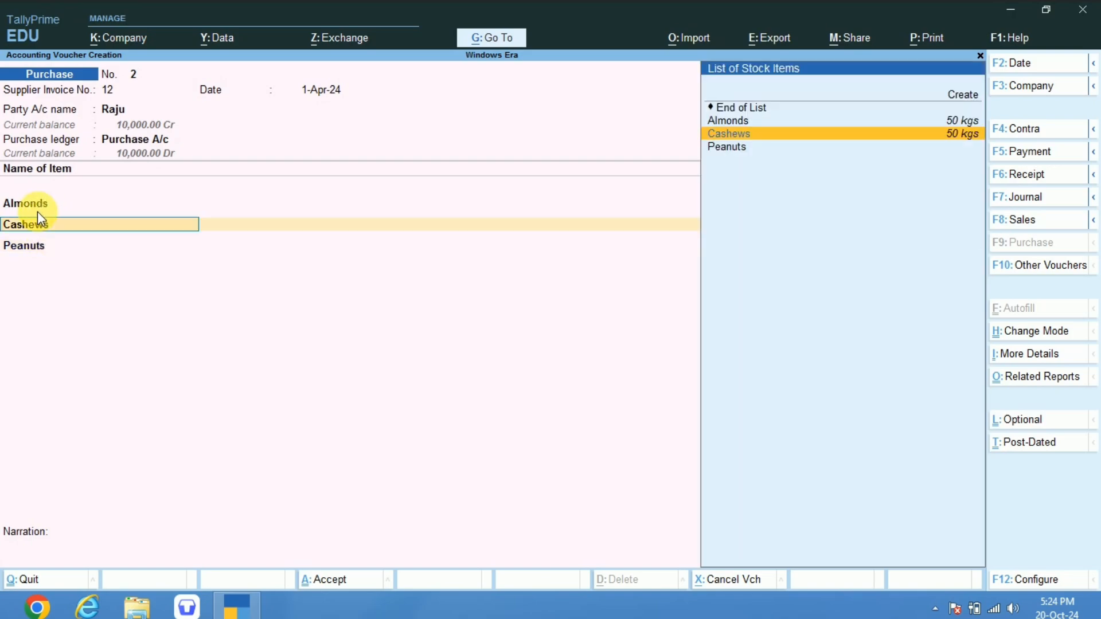
{"action": "key", "text": "Up"}
{"action": "key", "text": "Down"}
{"action": "key", "text": "Return"}
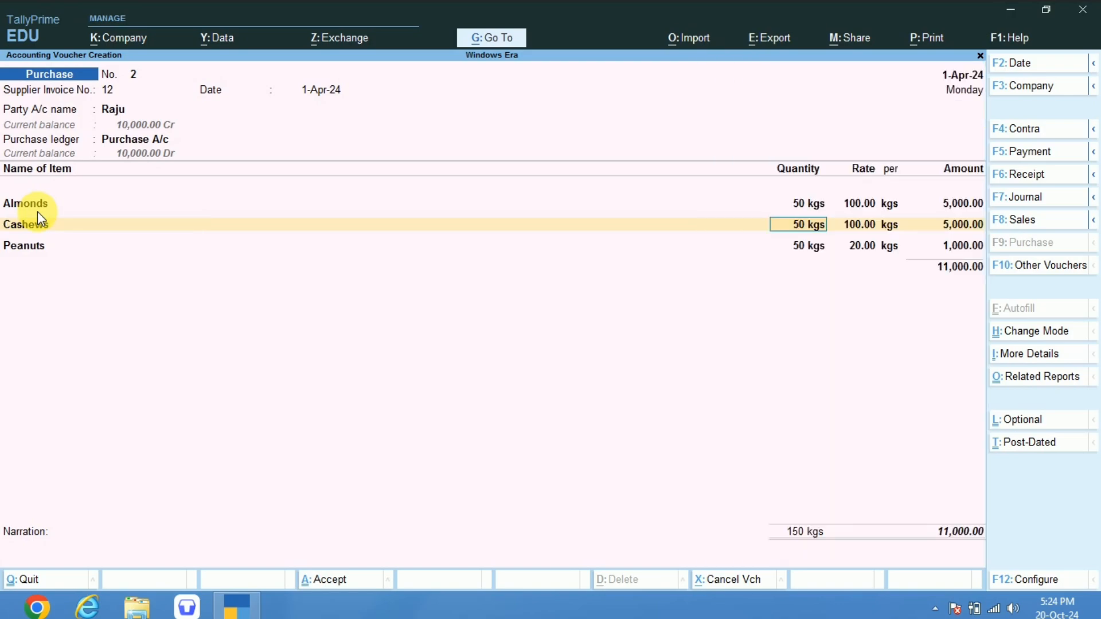
{"action": "key", "text": "BackSpace"}
{"action": "key", "text": "BackSpace"}
{"action": "key", "text": "BackSpace"}
{"action": "key", "text": "BackSpace"}
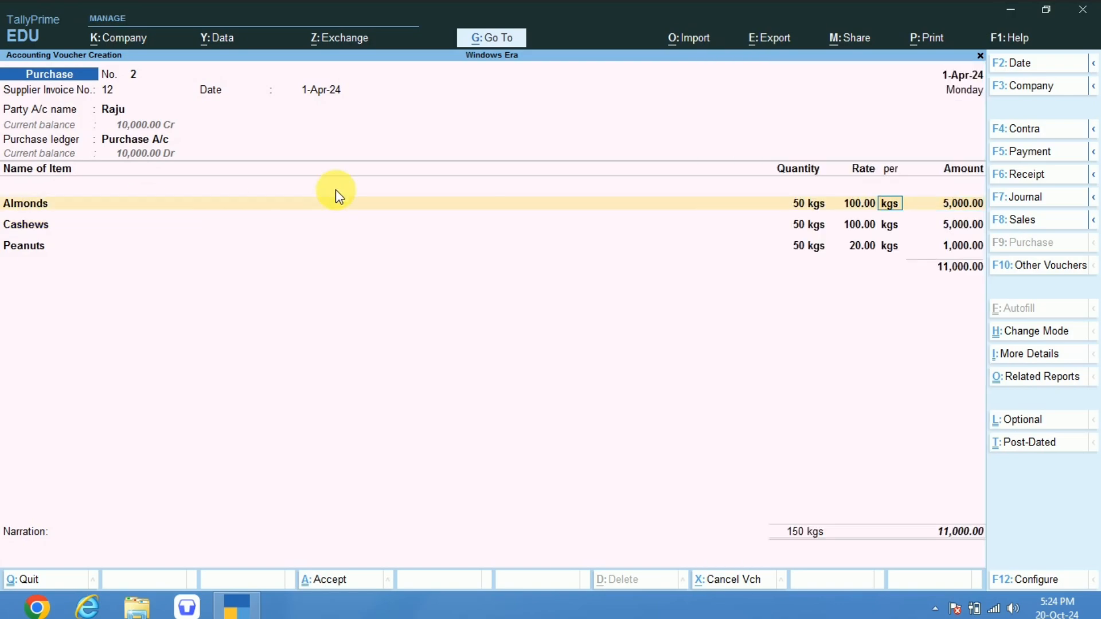
{"action": "key", "text": "BackSpace"}
{"action": "key", "text": "BackSpace"}
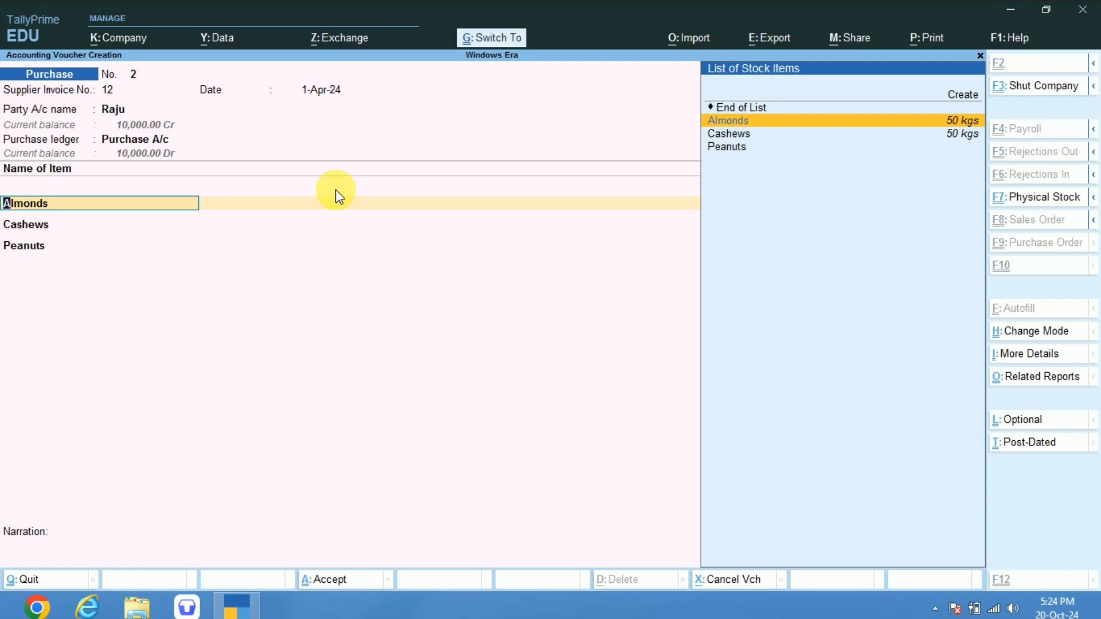
{"action": "key", "text": "ctrl+Return"}
Set the Almonds GST rate details to Specify Details Here, Taxable at 12 %, and accept the master without updating the vouchers' GST status.
{"action": "key", "text": "Return"}
{"action": "key", "text": "Return"}
{"action": "key", "text": "Return"}
{"action": "key", "text": "Return"}
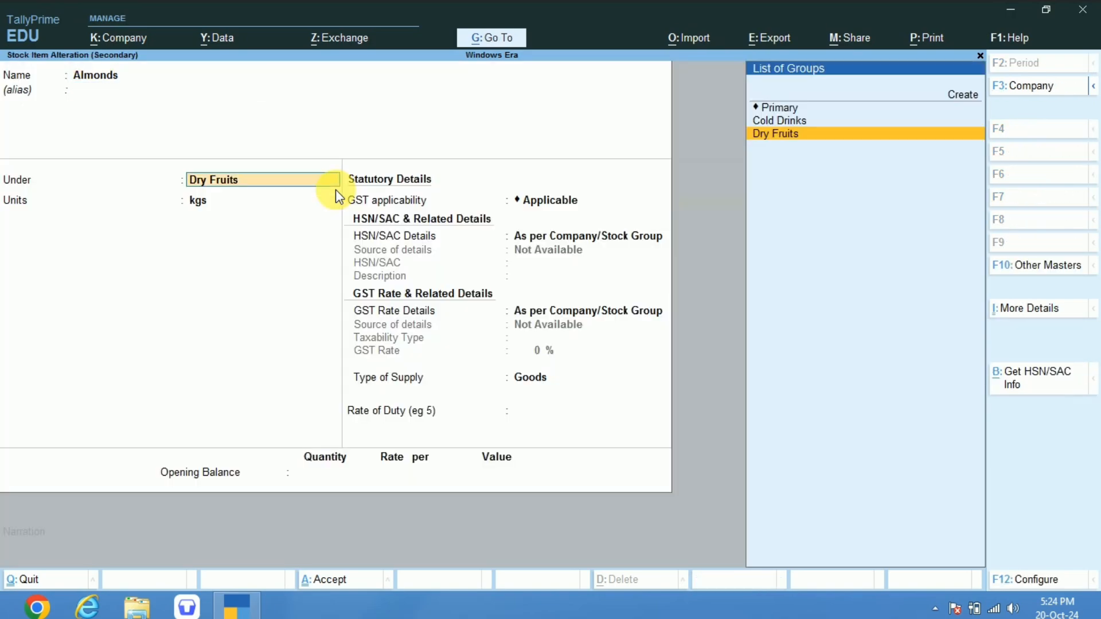
{"action": "key", "text": "Return"}
{"action": "key", "text": "Return"}
{"action": "key", "text": "Return"}
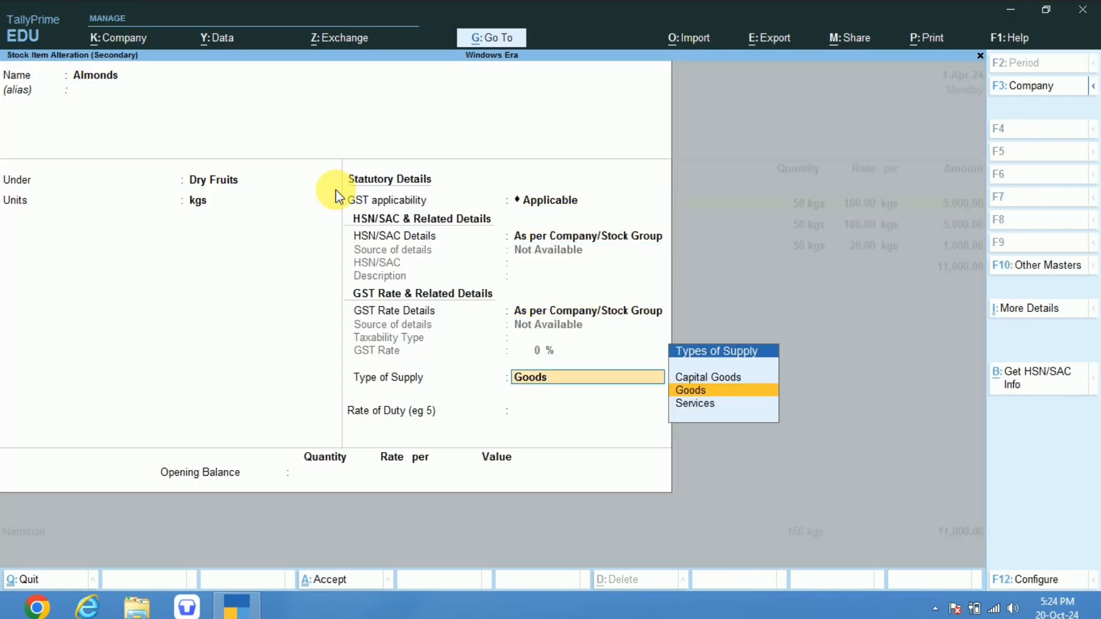
{"action": "key", "text": "BackSpace"}
{"action": "key", "text": "Down"}
{"action": "key", "text": "Return"}
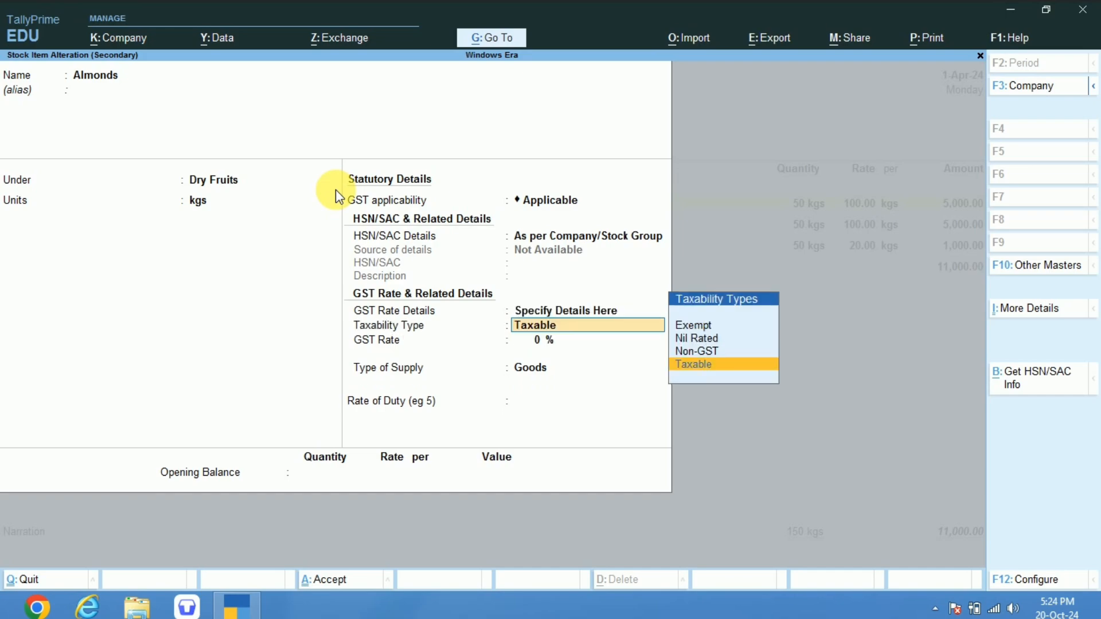
{"action": "key", "text": "Return"}
{"action": "type", "text": "12"}
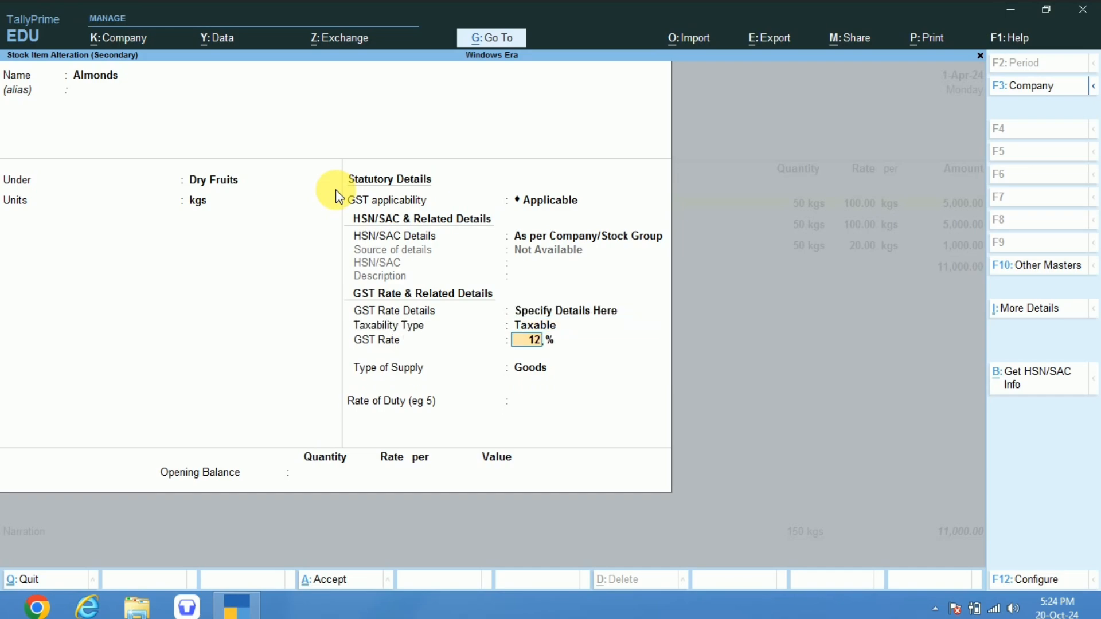
{"action": "key", "text": "ctrl"}
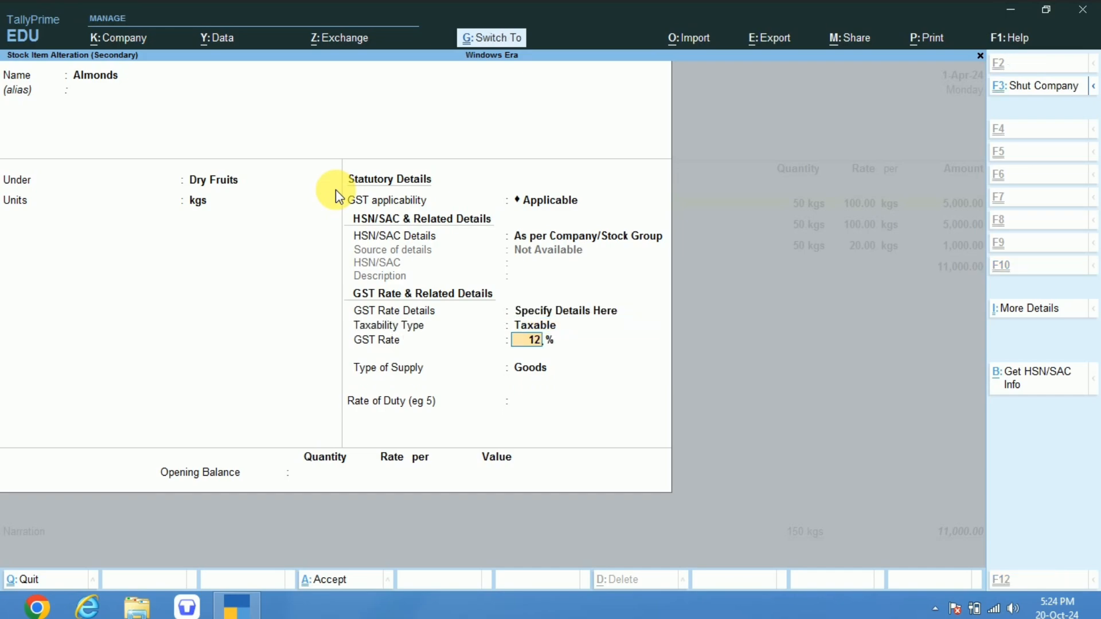
{"action": "key", "text": "ctrl+a"}
{"action": "key", "text": "y"}
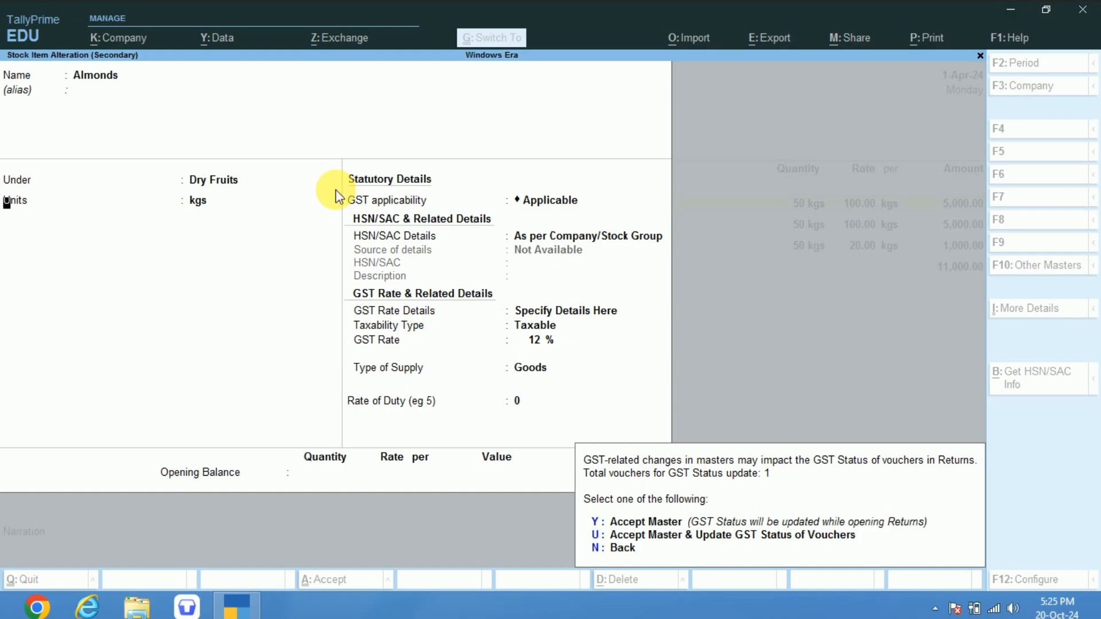
Alter the Cashews stock item from its voucher line, setting GST rate details to Specify Details Here, Taxable at 18 %, and accept the master.
{"action": "key", "text": "Return"}
{"action": "key", "text": "Return"}
{"action": "key", "text": "Return"}
{"action": "key", "text": "Return"}
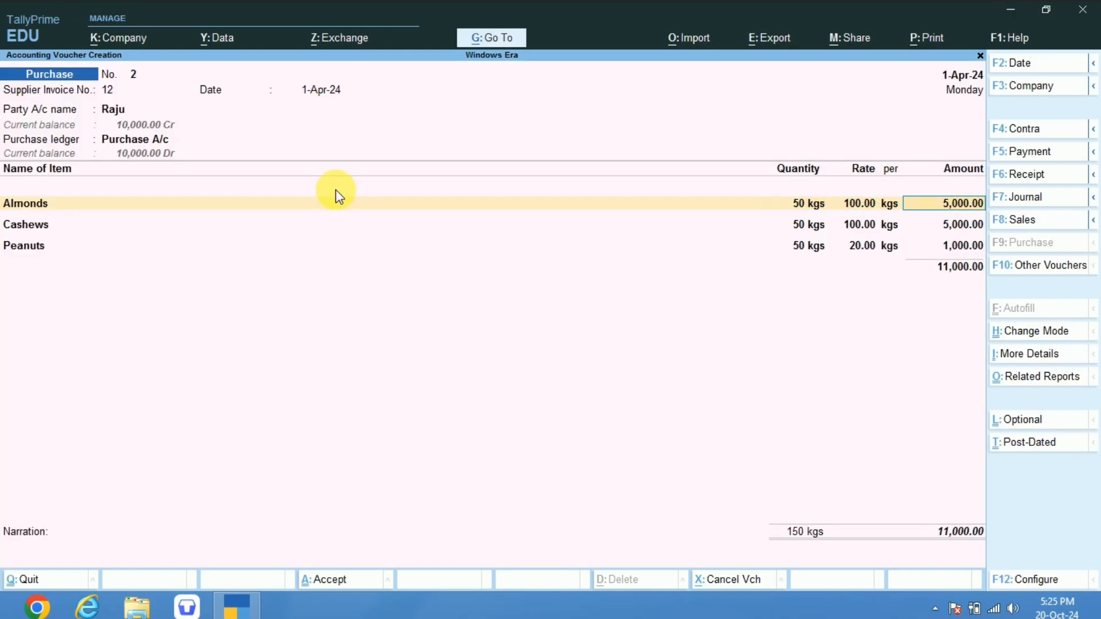
{"action": "key", "text": "ctrl+Return"}
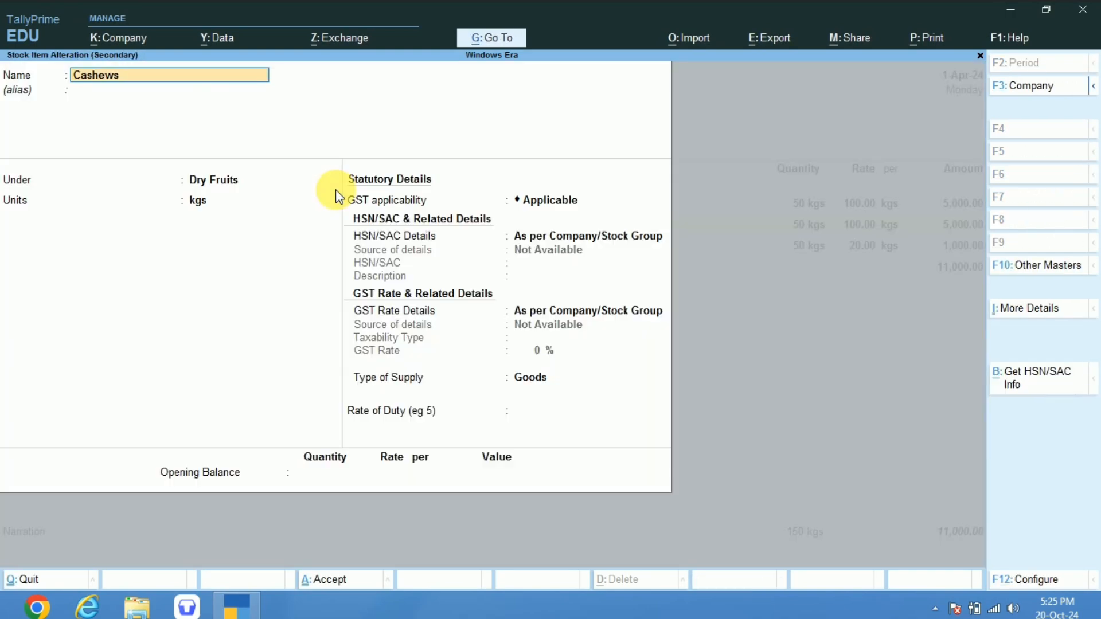
{"action": "left_click", "coordinate": [550, 311]}
{"action": "key", "text": "Down"}
{"action": "key", "text": "Return"}
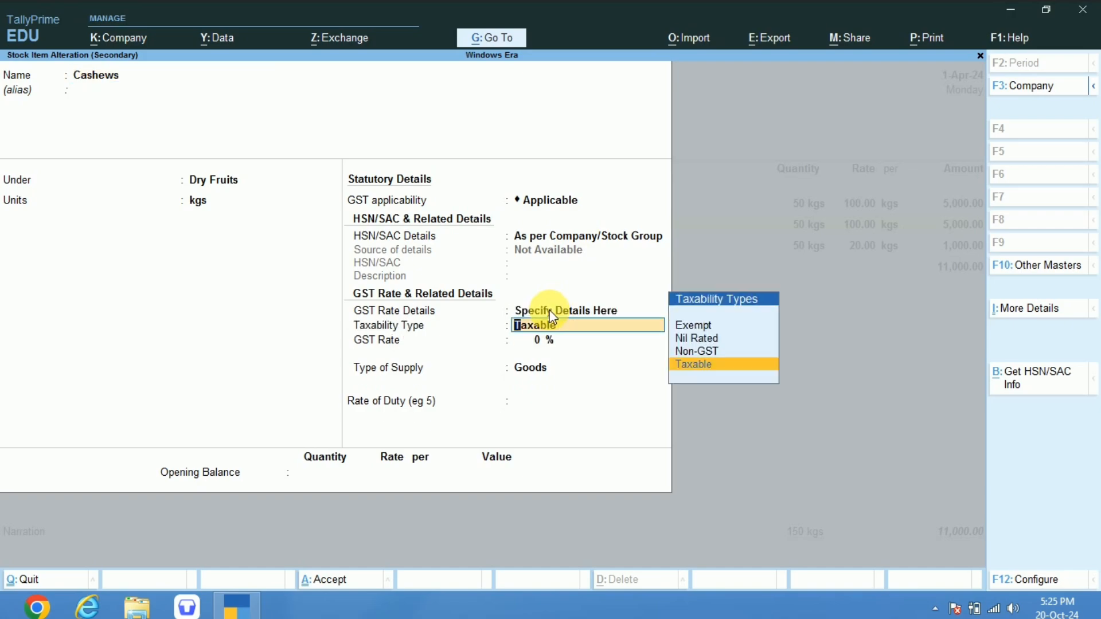
{"action": "key", "text": "Return"}
{"action": "type", "text": "18"}
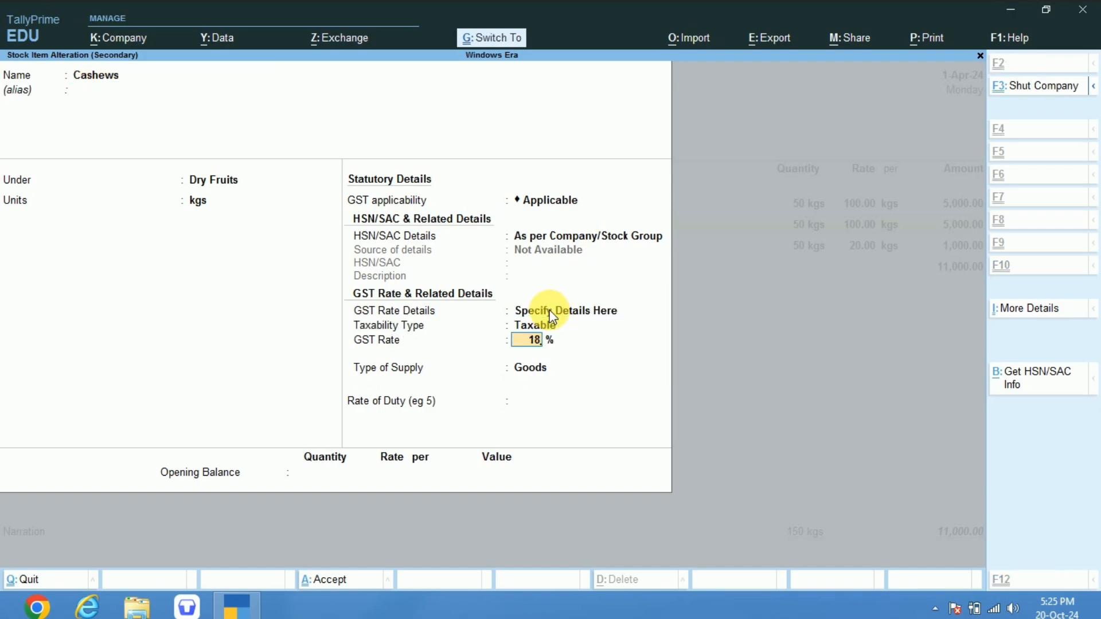
{"action": "key", "text": "ctrl+a"}
{"action": "key", "text": "y"}
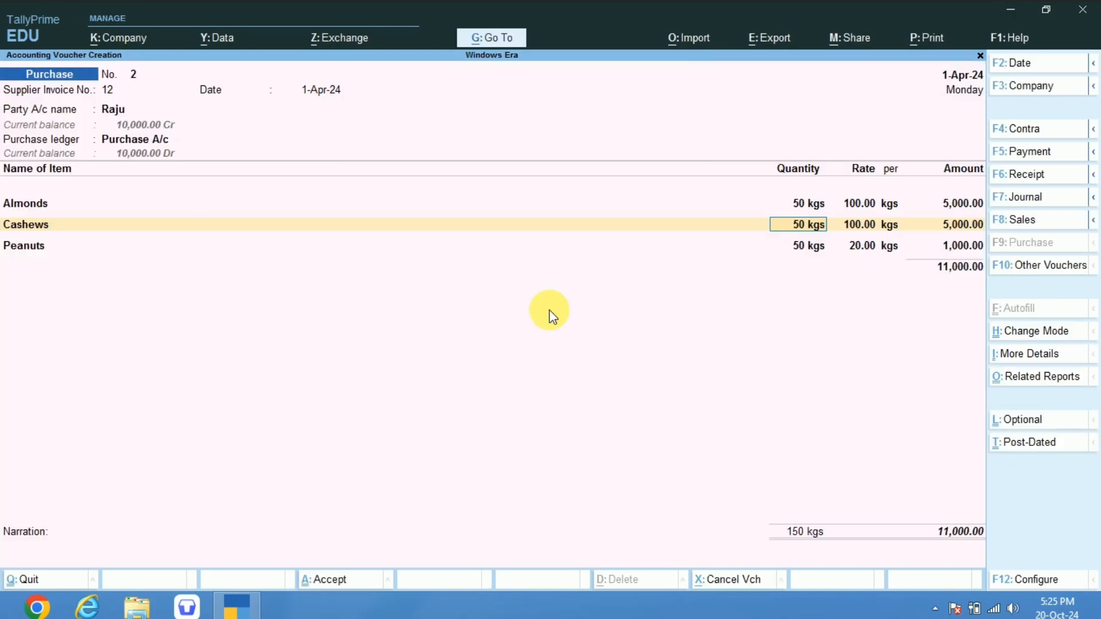
Alter the Peanuts stock item from its voucher line, setting GST rate details to Specify Details Here, Taxable at 12 %, and accept the master.
{"action": "key", "text": "Return"}
{"action": "key", "text": "Return"}
{"action": "key", "text": "Return"}
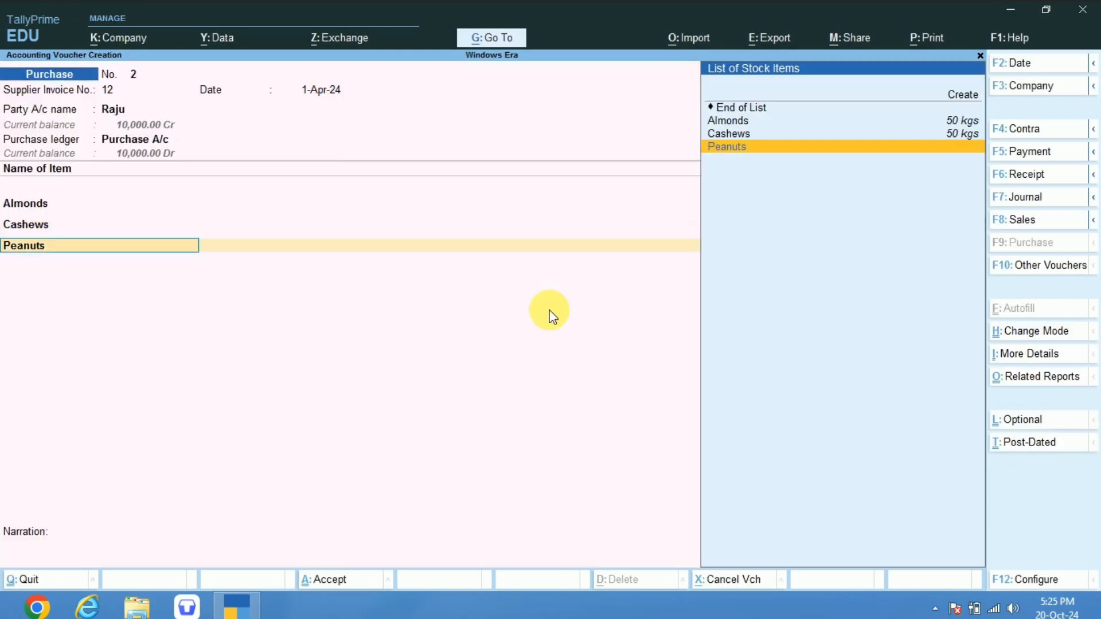
{"action": "key", "text": "ctrl+Return"}
{"action": "key", "text": "Return"}
{"action": "key", "text": "Return"}
{"action": "key", "text": "Return"}
{"action": "key", "text": "Return"}
{"action": "key", "text": "Return"}
{"action": "key", "text": "Return"}
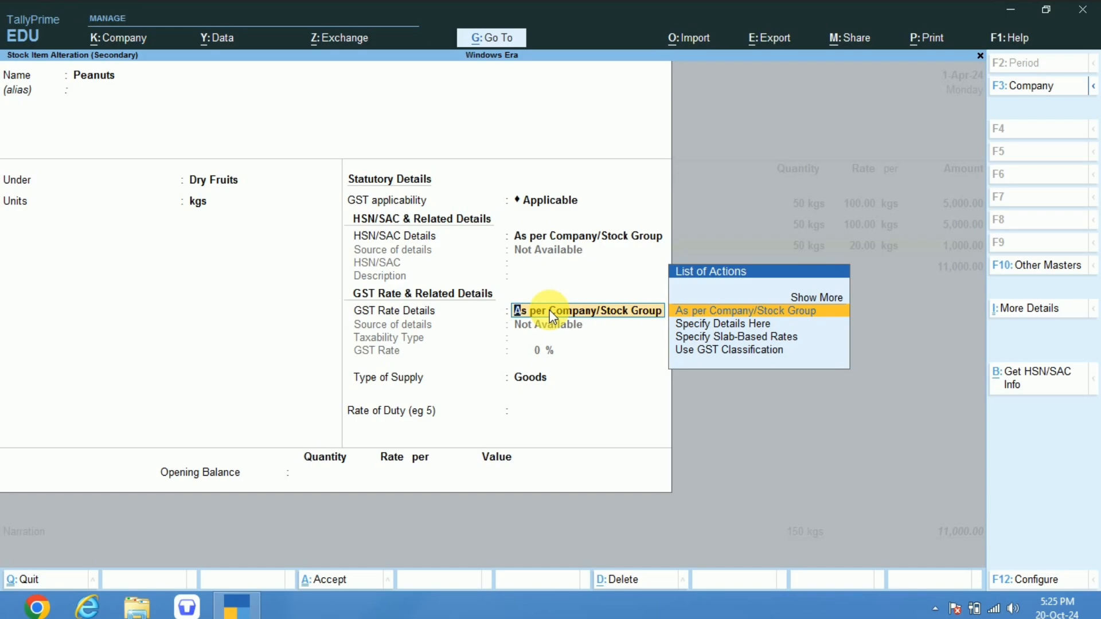
{"action": "key", "text": "Down"}
{"action": "key", "text": "Return"}
{"action": "key", "text": "Return"}
{"action": "type", "text": "1"}
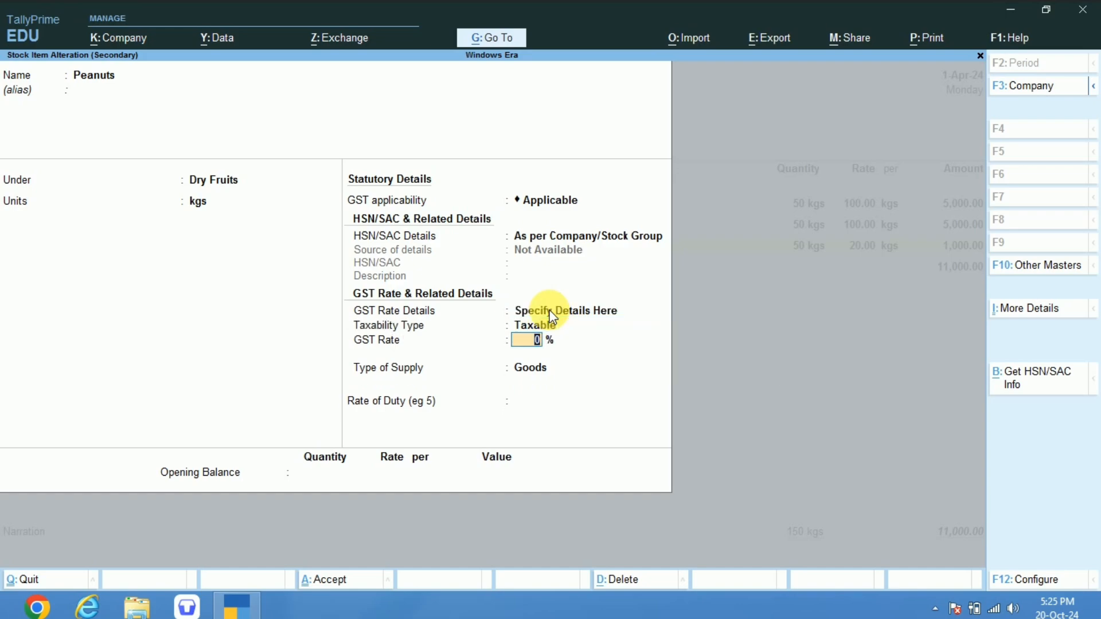
{"action": "type", "text": "2"}
{"action": "key", "text": "ctrl+a"}
{"action": "key", "text": "Return"}
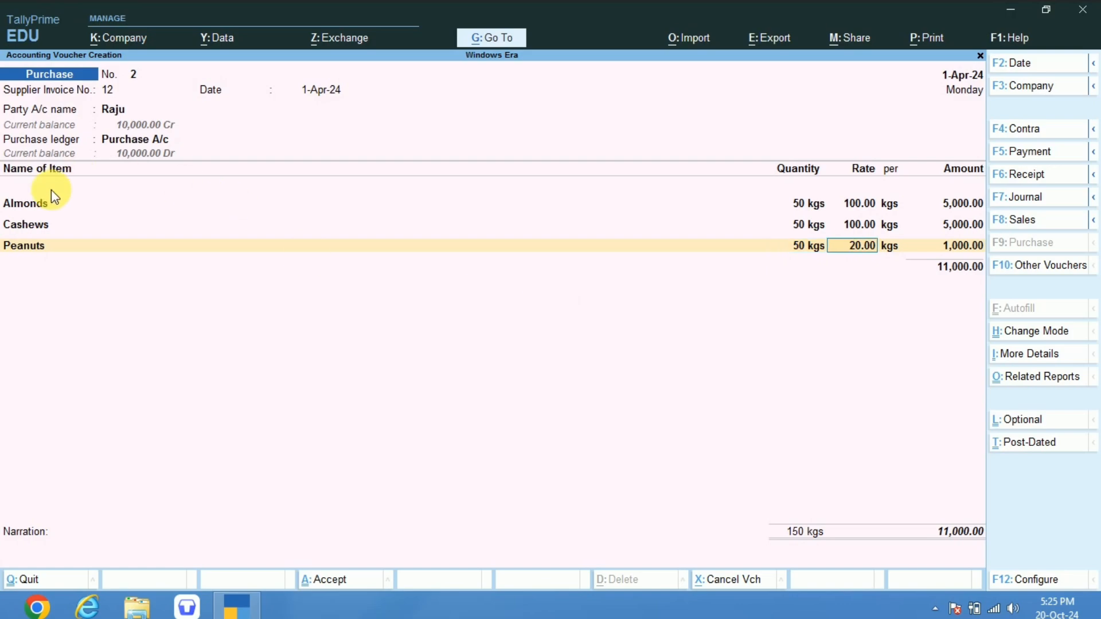
Open the Almonds, Cashews and Peanuts stock items from the voucher lines to examine their GST rates, quitting each without saving.
{"action": "left_click", "coordinate": [40, 205]}
{"action": "key", "text": "ctrl+Return"}
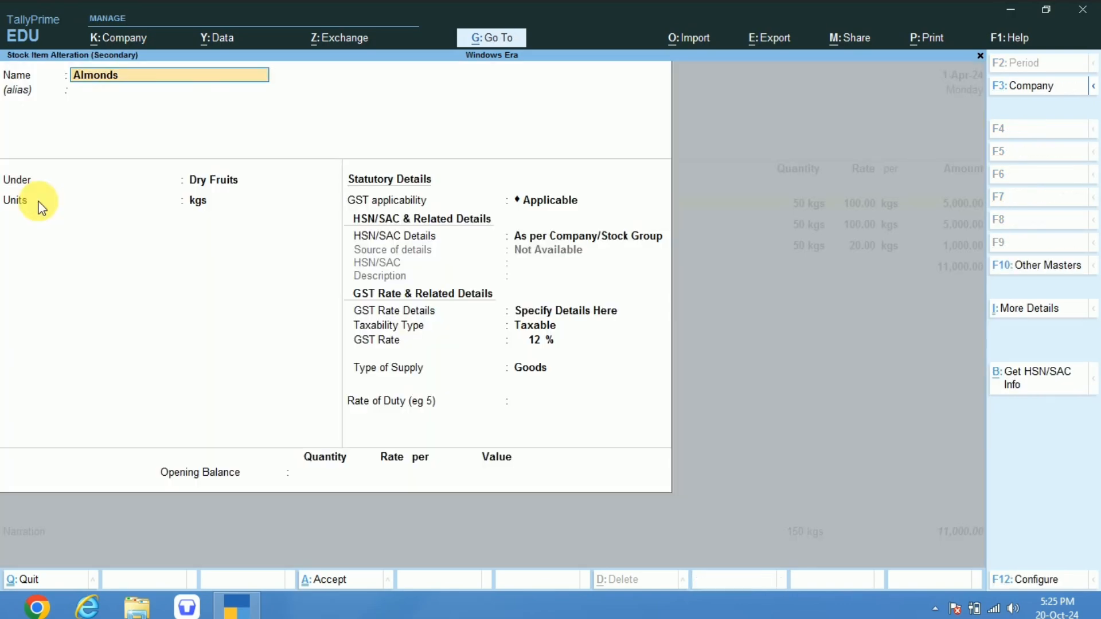
{"action": "key", "text": "BackSpace"}
{"action": "key", "text": "Escape"}
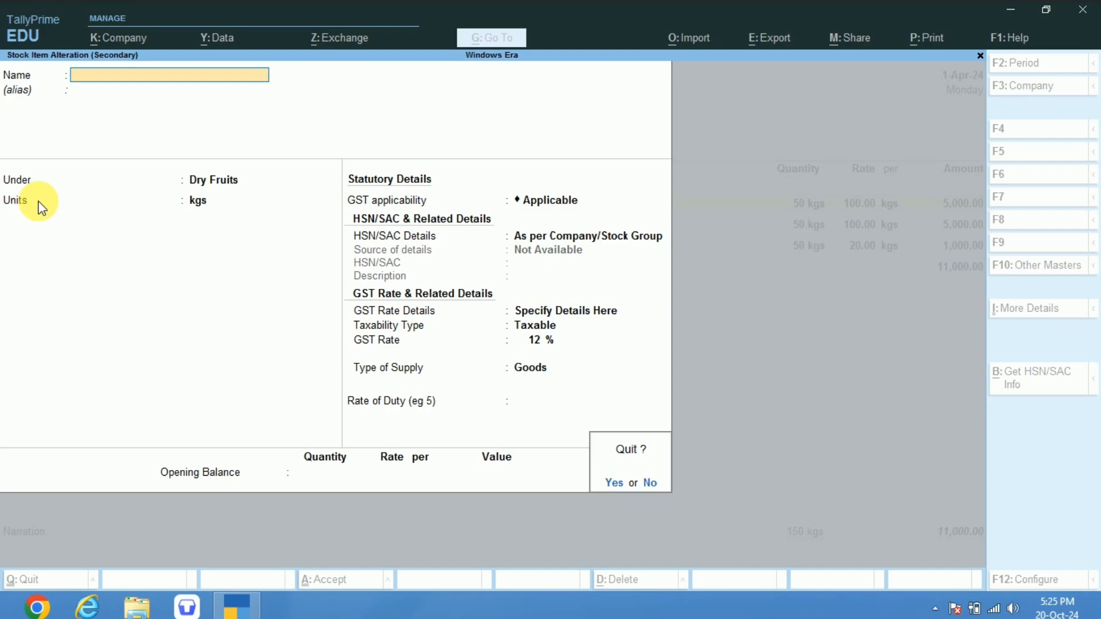
{"action": "key", "text": "y"}
{"action": "left_click", "coordinate": [27, 223]}
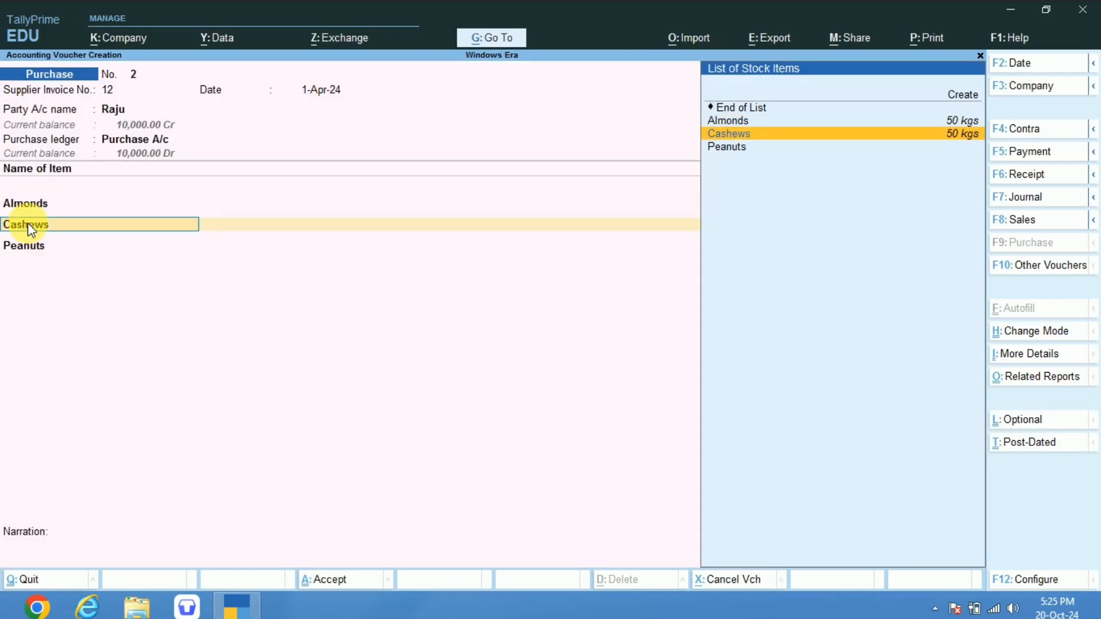
{"action": "key", "text": "ctrl+Return"}
{"action": "key", "text": "BackSpace"}
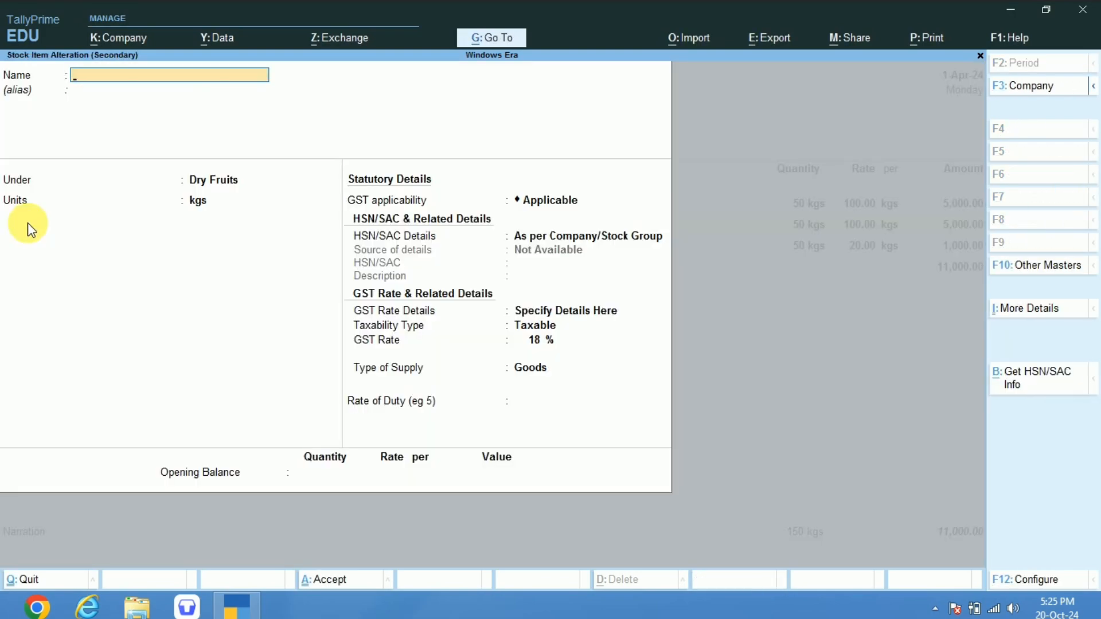
{"action": "key", "text": "Escape"}
{"action": "key", "text": "y"}
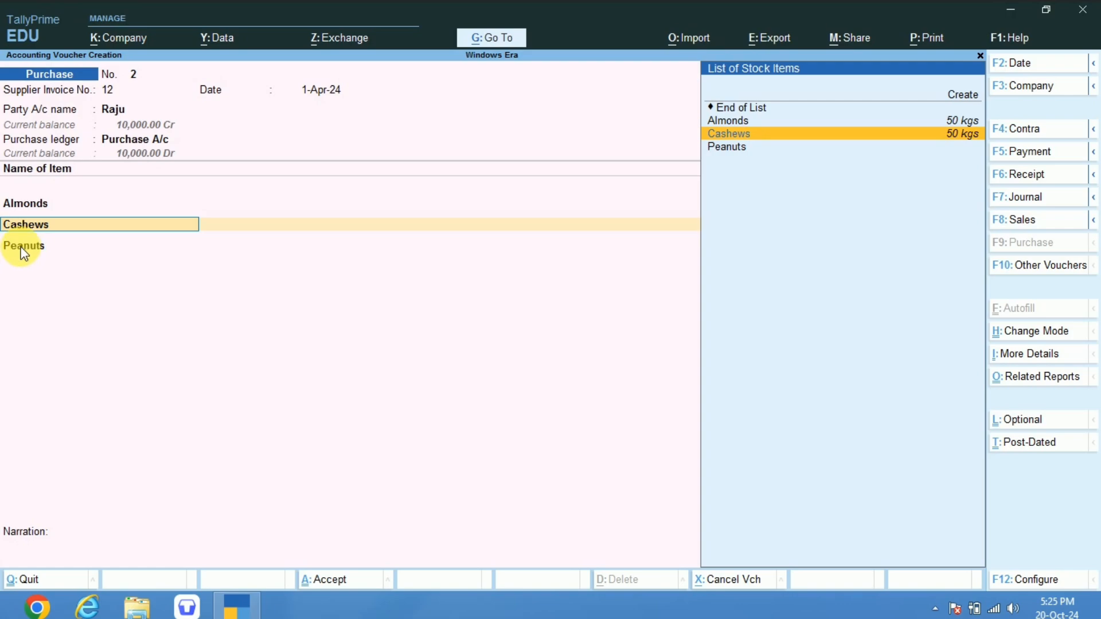
{"action": "left_click", "coordinate": [22, 248]}
{"action": "key", "text": "ctrl+Return"}
{"action": "key", "text": "BackSpace"}
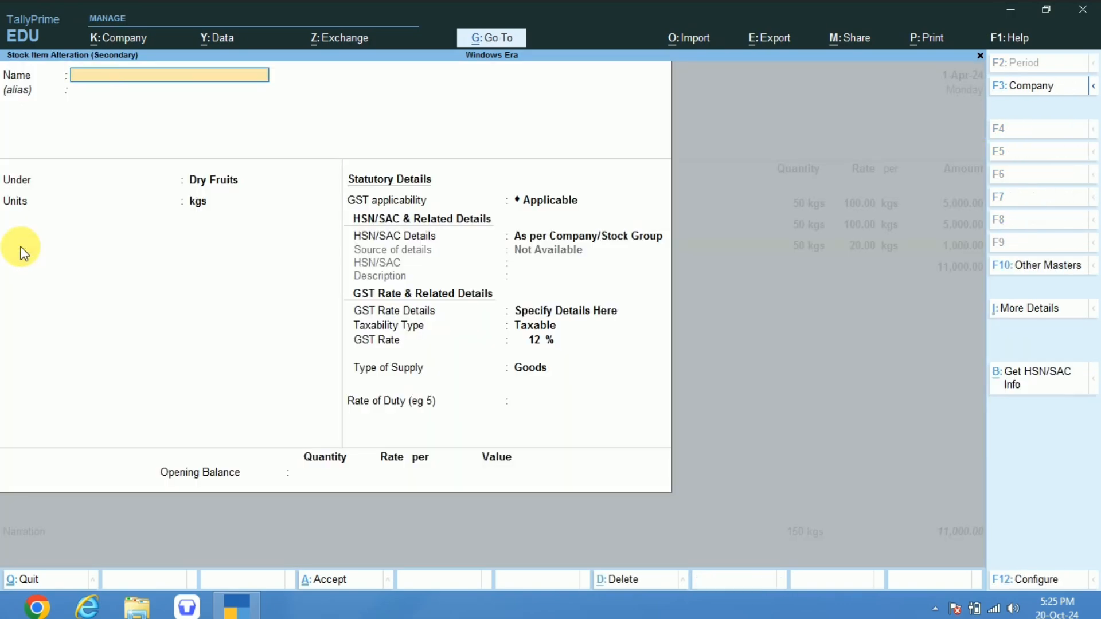
{"action": "key", "text": "Escape"}
{"action": "key", "text": "y"}
Finish the voucher's item list and start a new ledger named Cgst A/c under Duties & Taxes for the tax line.
{"action": "key", "text": "Return"}
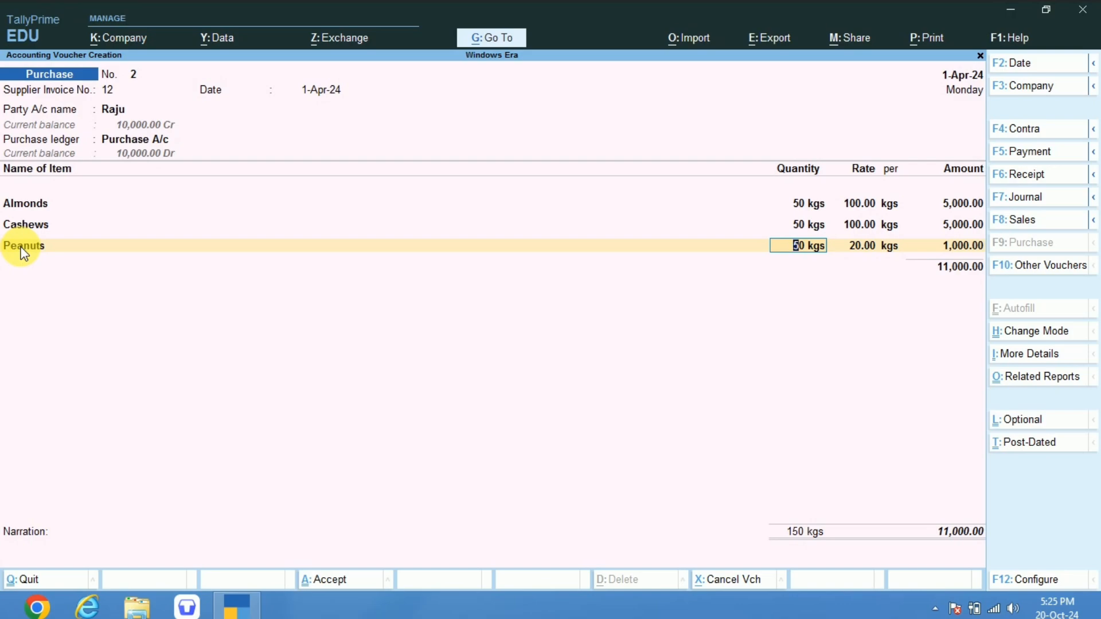
{"action": "key", "text": "Return"}
{"action": "key", "text": "Return"}
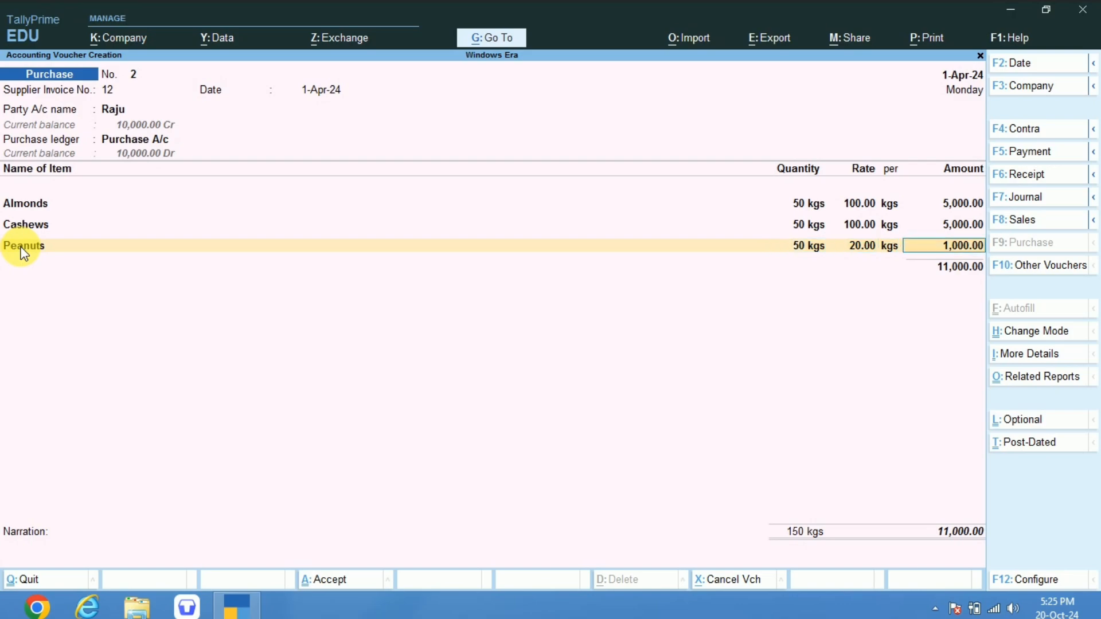
{"action": "key", "text": "Return"}
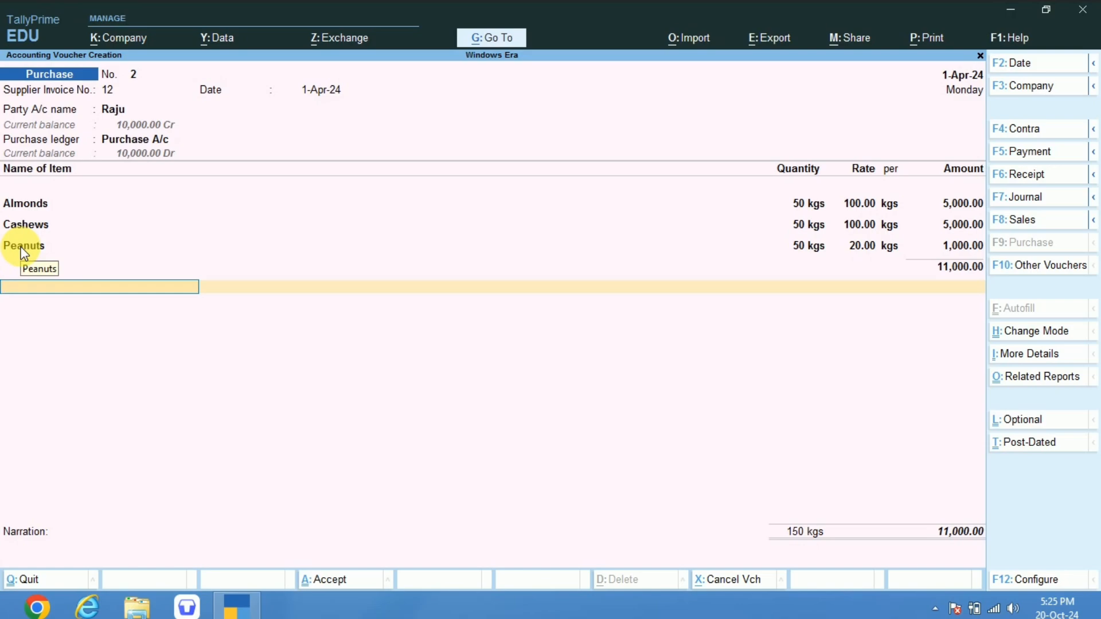
{"action": "key", "text": "alt+c"}
{"action": "type", "text": "Cgst"}
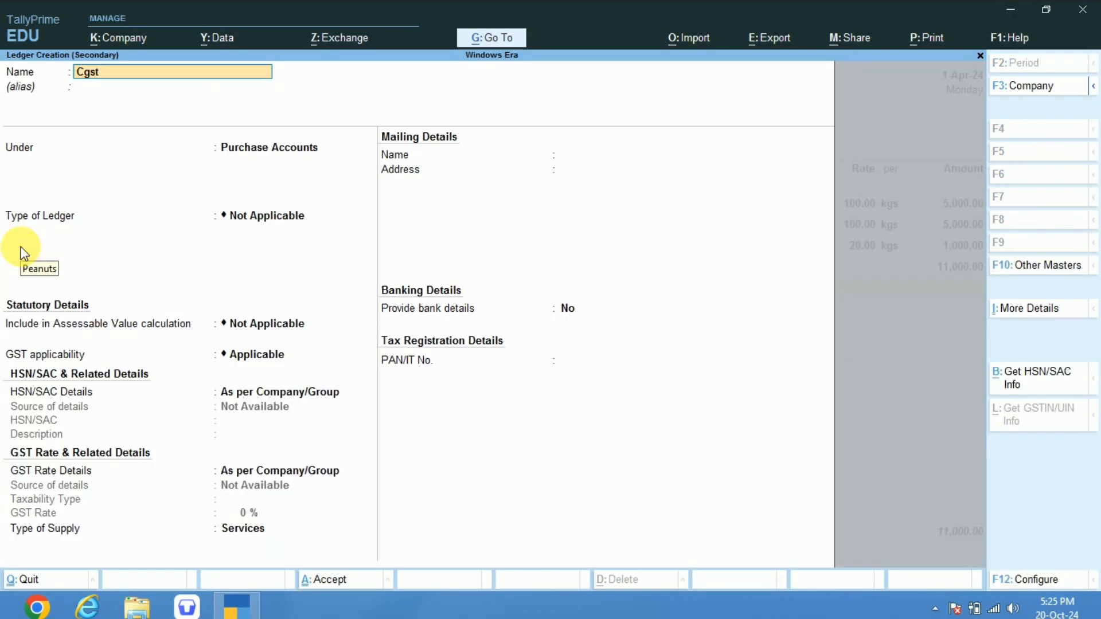
{"action": "type", "text": " A."}
{"action": "key", "text": "BackSpace"}
{"action": "key", "text": "BackSpace"}
{"action": "type", "text": "a/c"}
{"action": "key", "text": "Return"}
{"action": "key", "text": "Return"}
{"action": "type", "text": "Tax"}
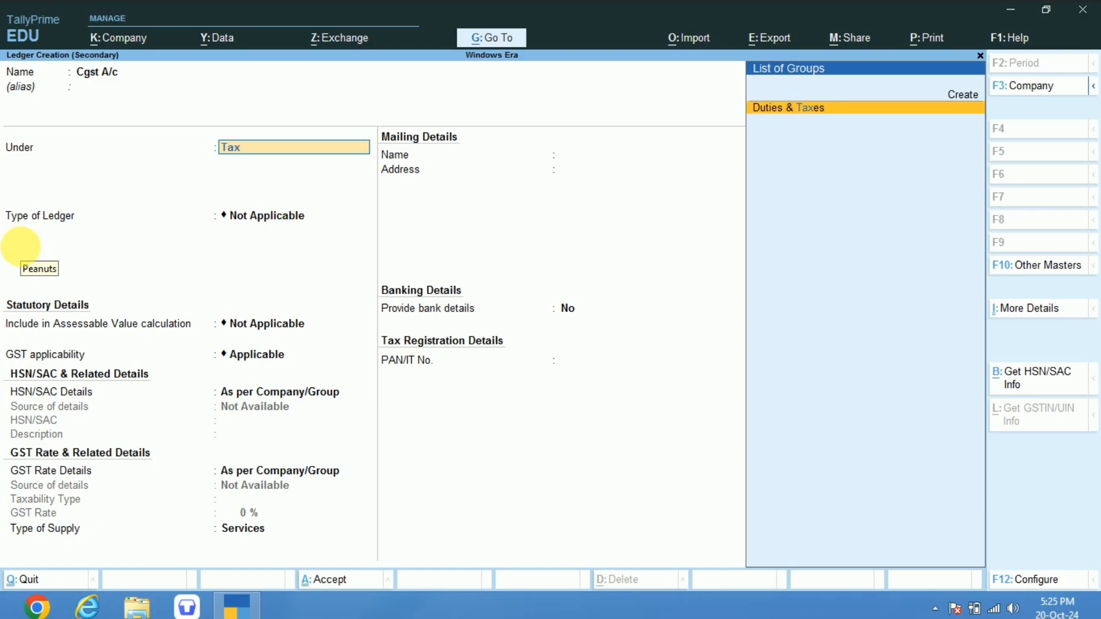
{"action": "key", "text": "Return"}
Set the Cgst A/c ledger's duty type to GST and tax type to CGST, and accept it into the voucher.
{"action": "type", "text": "G"}
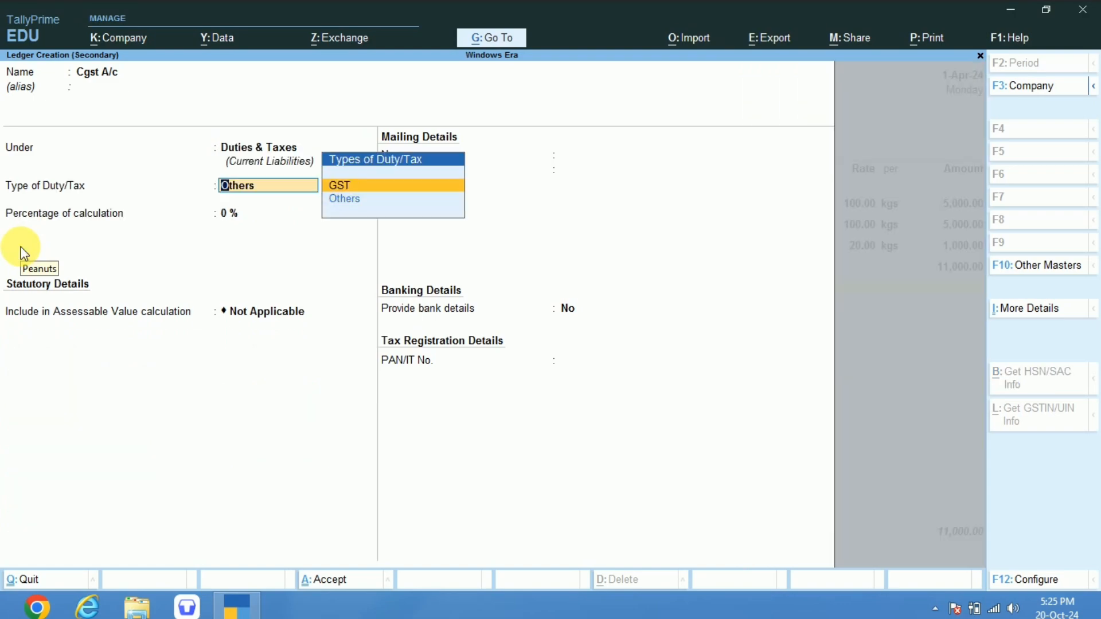
{"action": "key", "text": "Return"}
{"action": "key", "text": "Down"}
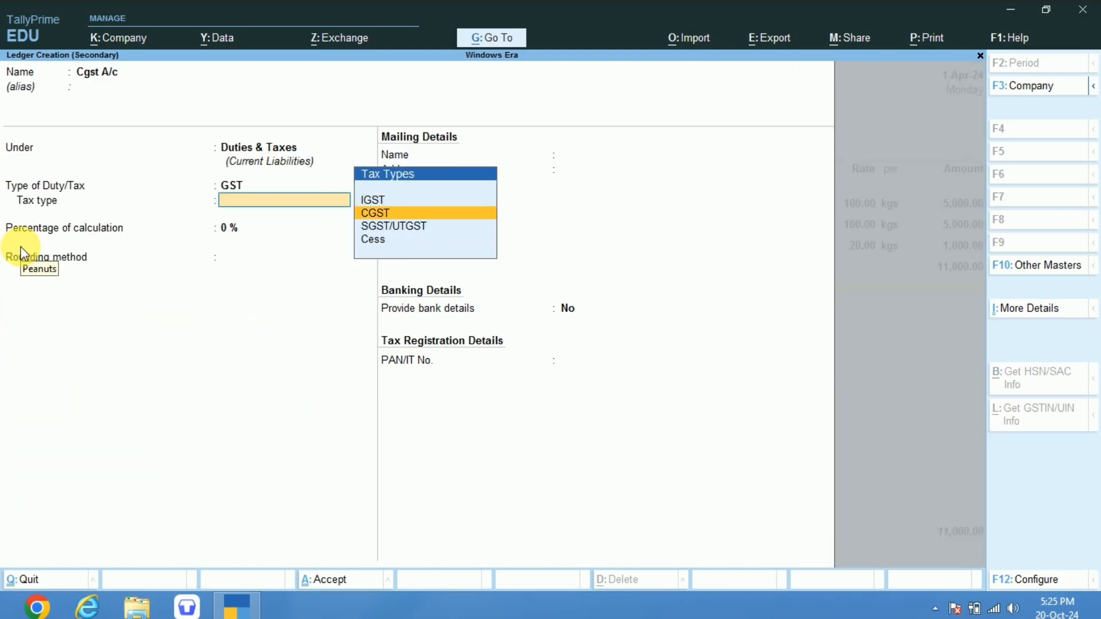
{"action": "key", "text": "Return"}
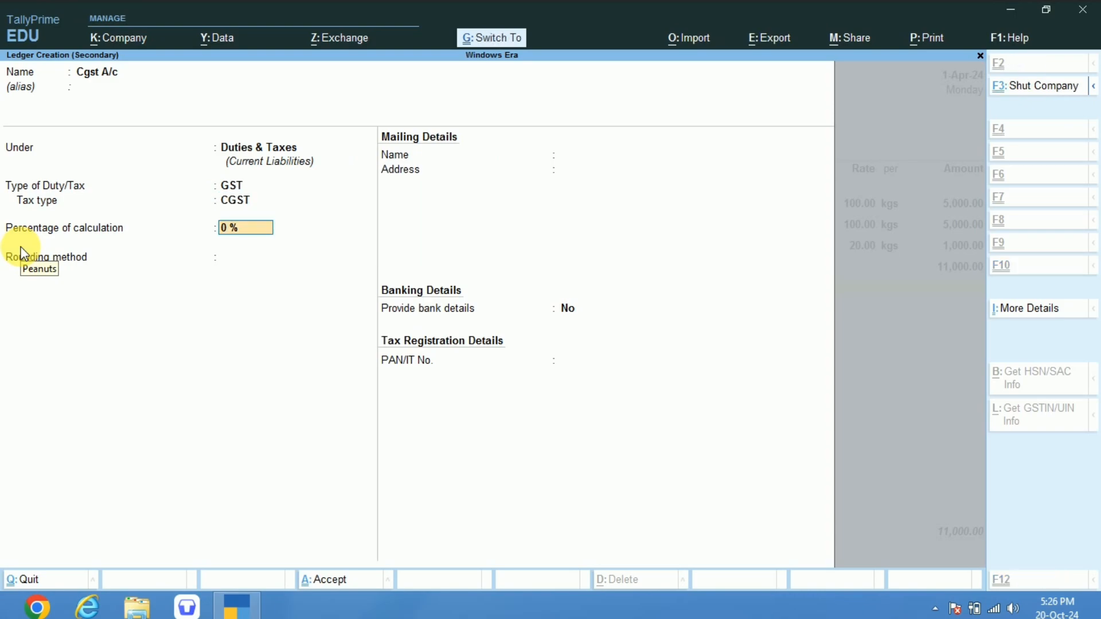
{"action": "type", "text": "9"}
{"action": "key", "text": "ctrl+a"}
{"action": "key", "text": "Return"}
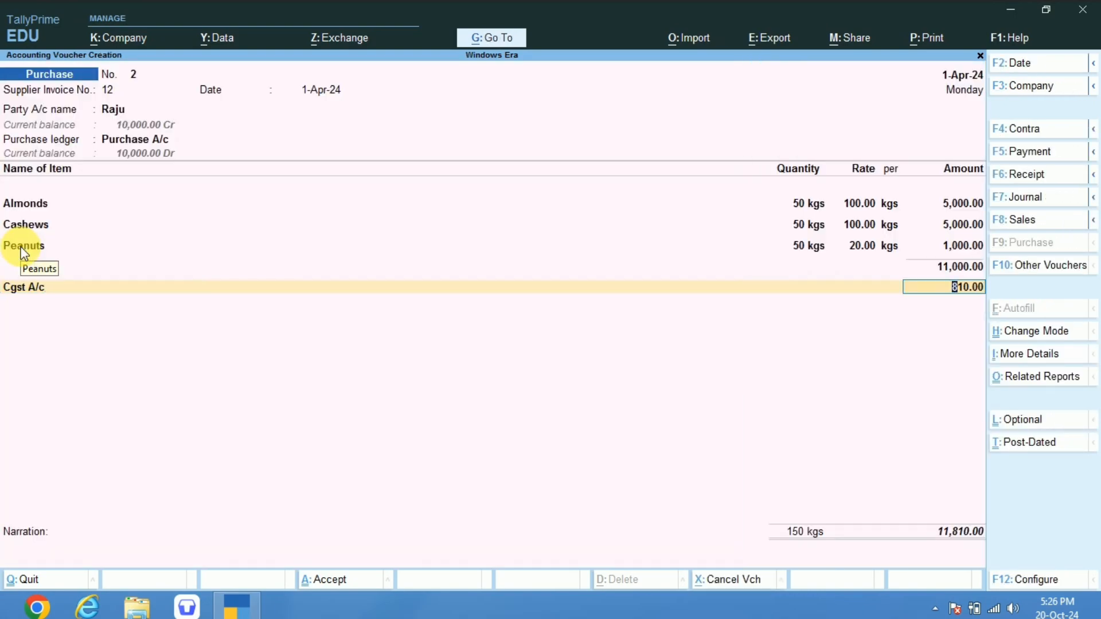
Start another new ledger for the next tax line, named Sgst A/c under Duties & Taxes.
{"action": "key", "text": "Return"}
{"action": "key", "text": "alt+c"}
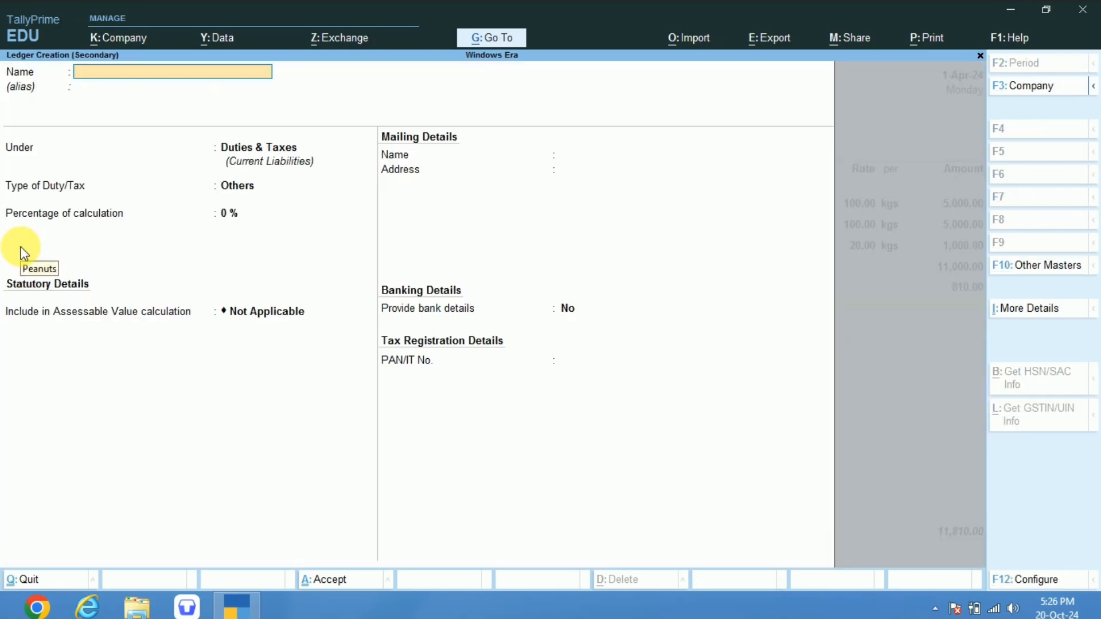
{"action": "type", "text": "Sgst A/c"}
{"action": "key", "text": "Return"}
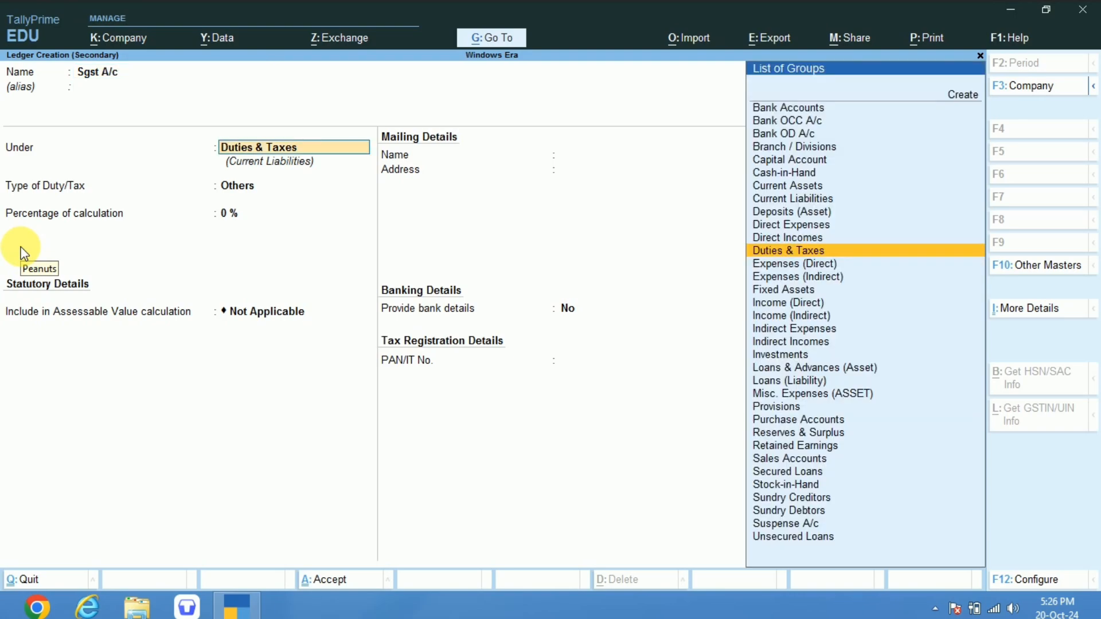
{"action": "key", "text": "Return"}
Set the Sgst A/c ledger's duty type to GST and tax type to SGST/UTGST, and accept it into the voucher.
{"action": "key", "text": "Up"}
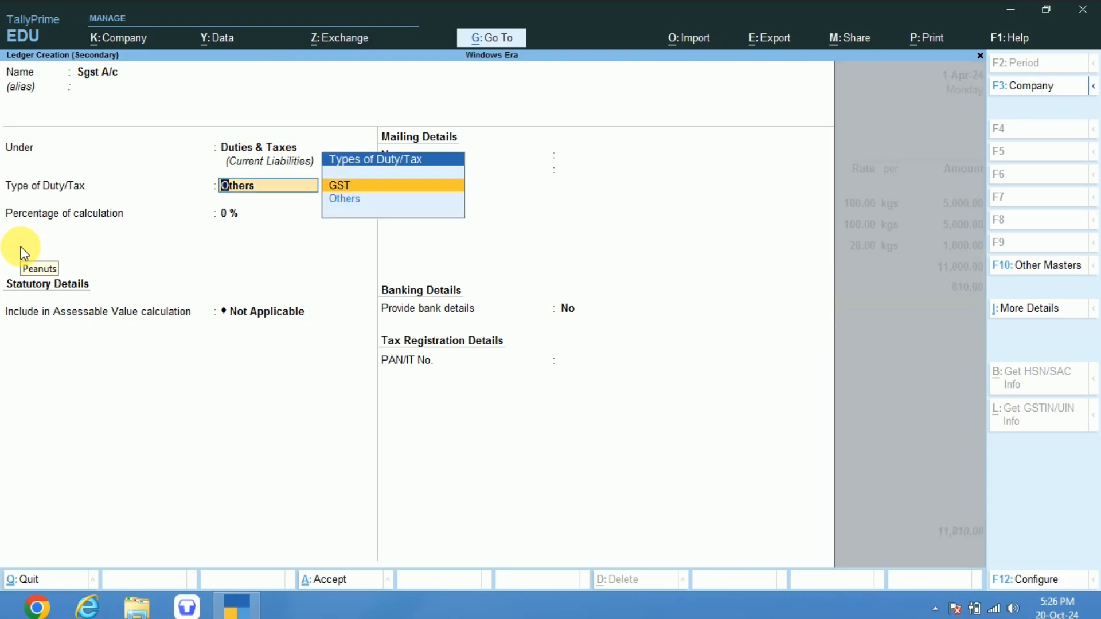
{"action": "key", "text": "Return"}
{"action": "key", "text": "Down"}
{"action": "key", "text": "Down"}
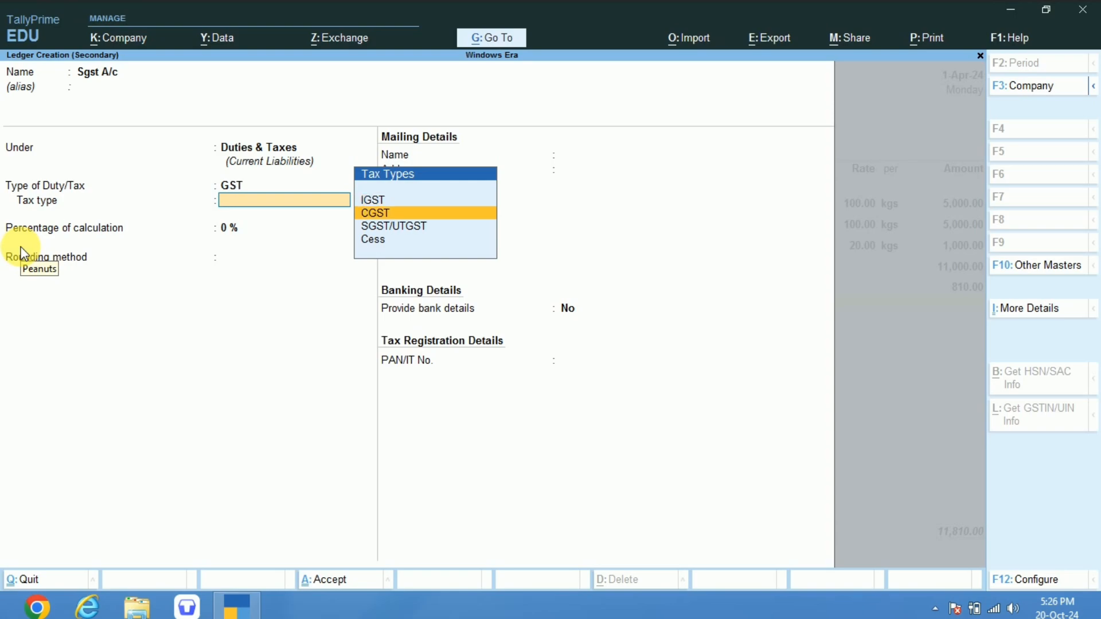
{"action": "key", "text": "Return"}
{"action": "key", "text": "ctrl"}
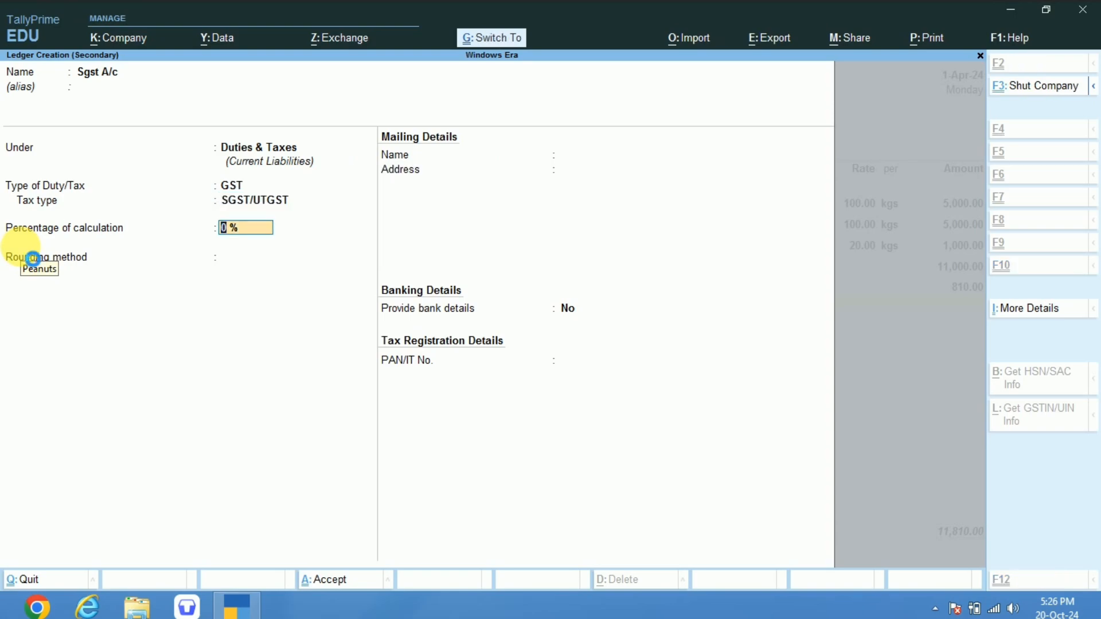
{"action": "key", "text": "ctrl+a"}
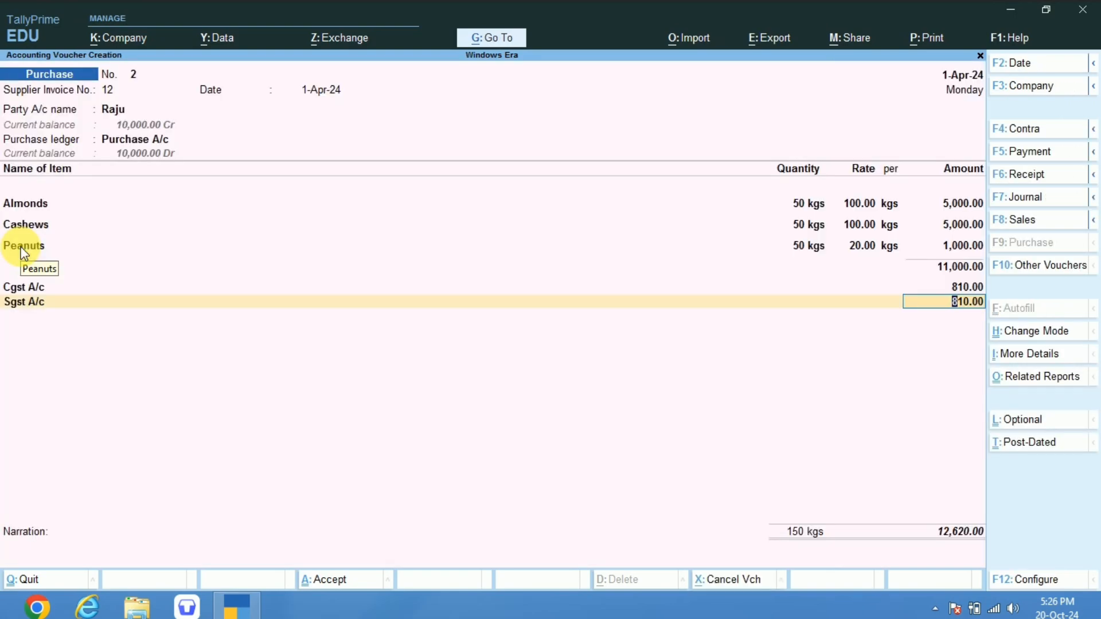
Accept the purchase voucher and reopen it for alteration.
{"action": "key", "text": "ctrl"}
{"action": "key", "text": "ctrl+a"}
{"action": "key", "text": "Page_Up"}
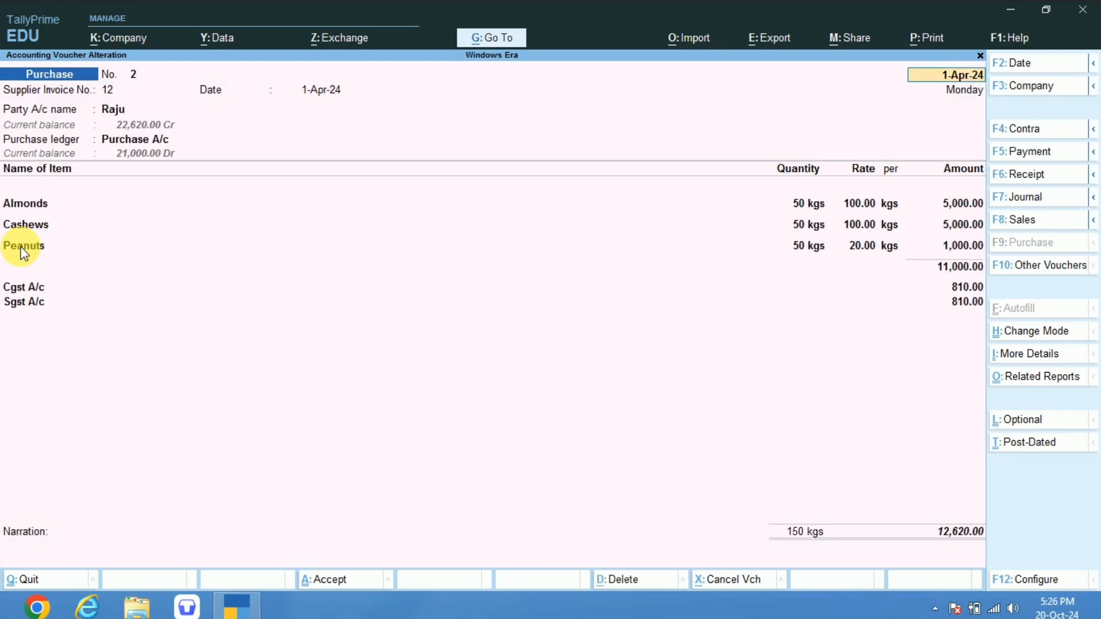
Examine the voucher's GST tax analysis item by item, close it and accept the voucher again.
{"action": "key", "text": "ctrl+o"}
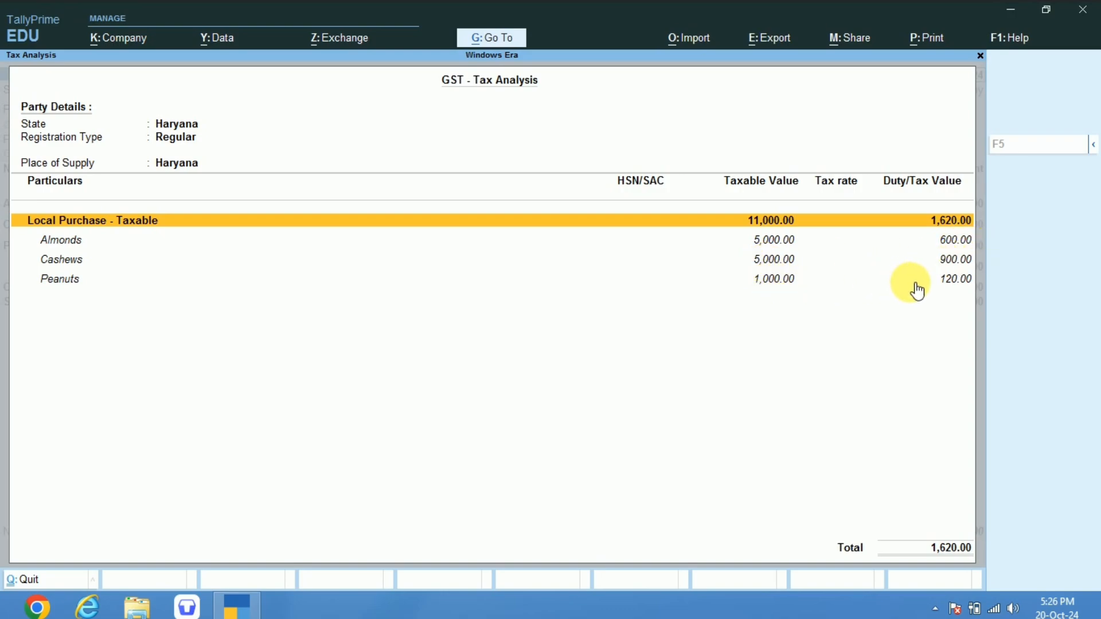
{"action": "double_click", "coordinate": [953, 290]}
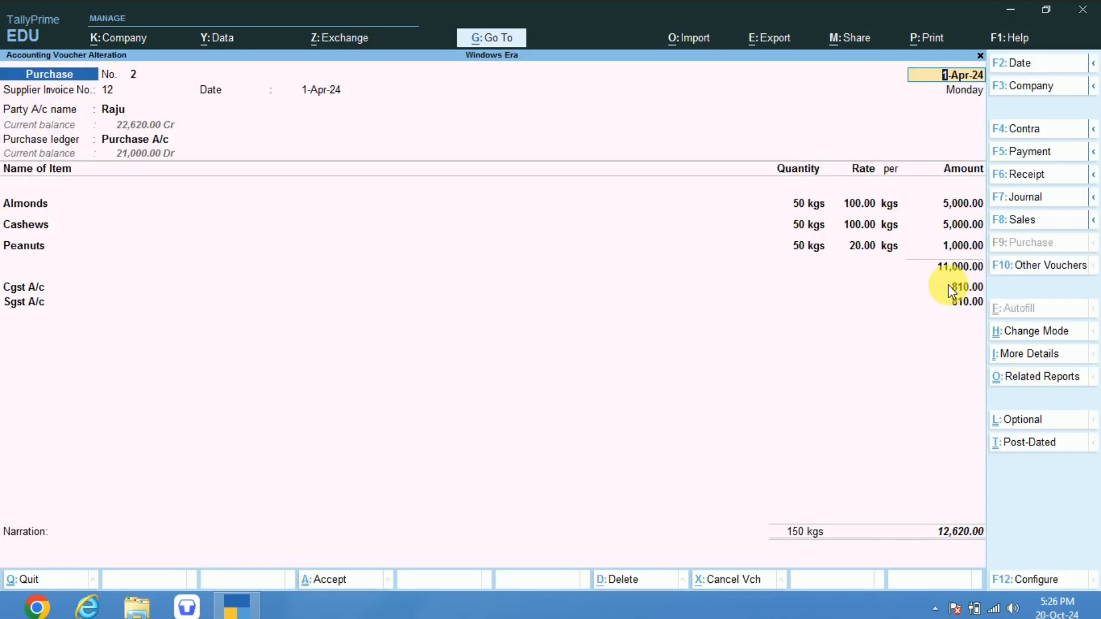
{"action": "key", "text": "ctrl"}
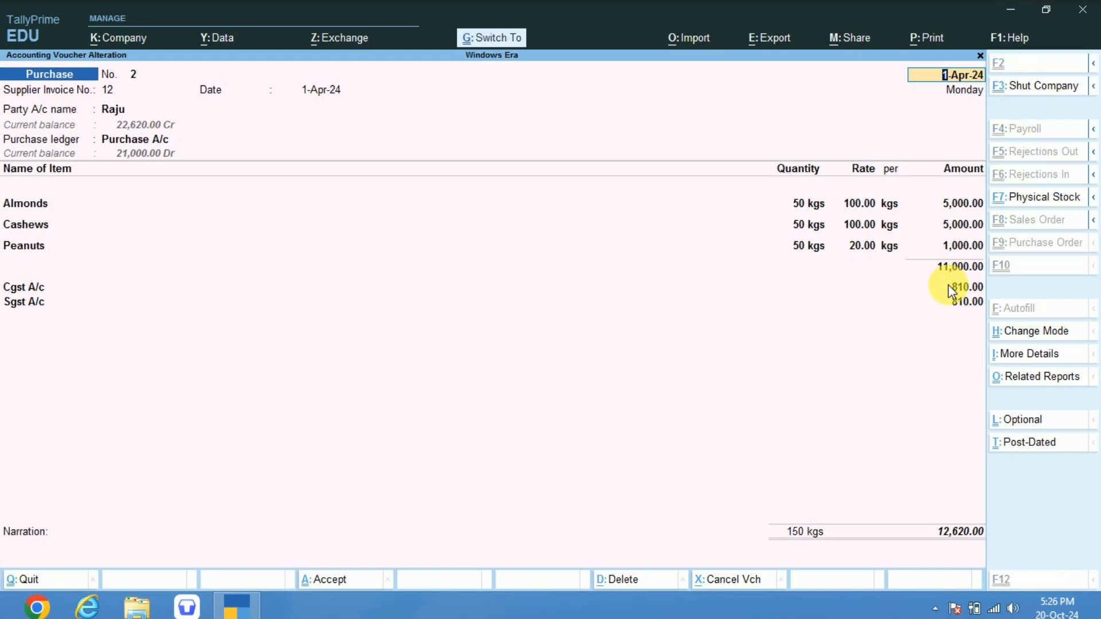
{"action": "key", "text": "ctrl+a"}
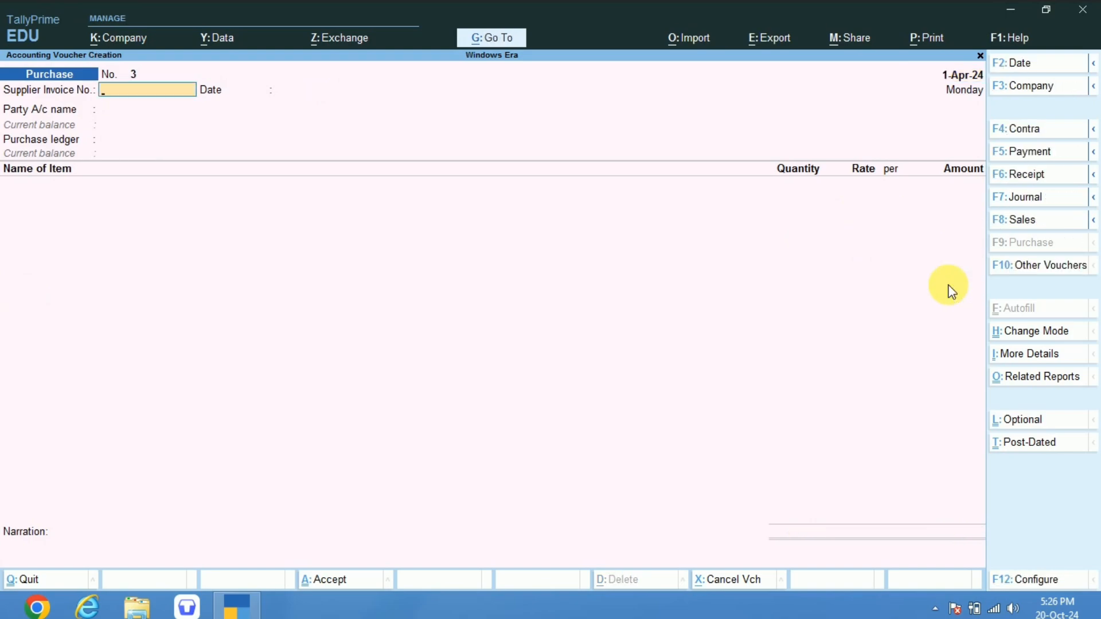
Open the previous purchase voucher, No. 2, and show the print preview of its invoice.
{"action": "key", "text": "Page_Up"}
{"action": "key", "text": "ctrl+p"}
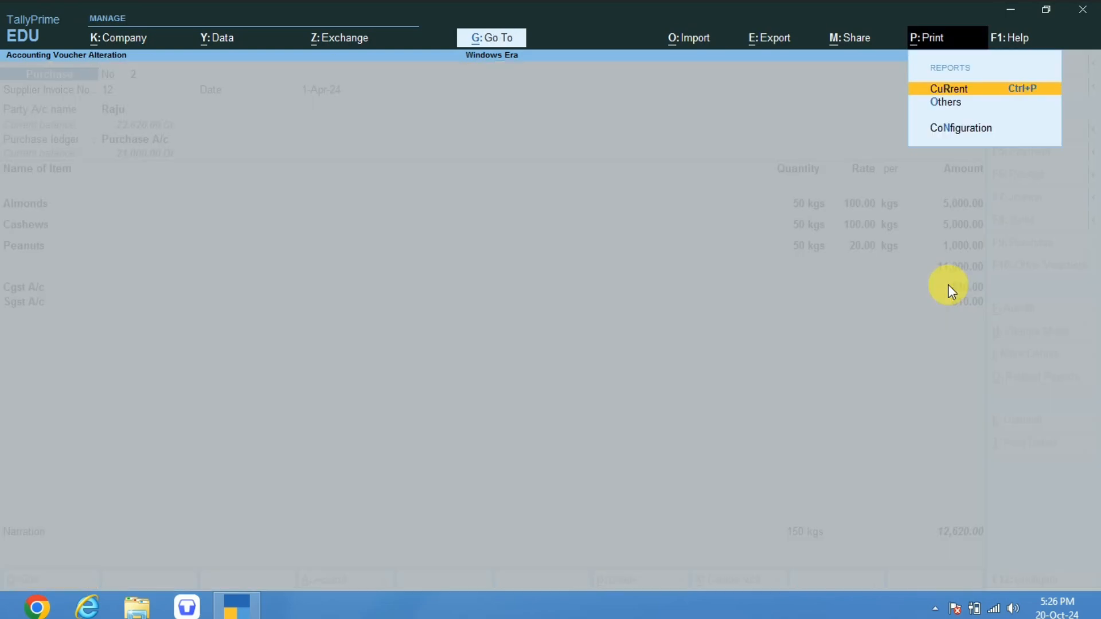
{"action": "key", "text": "Return"}
{"action": "key", "text": "Left"}
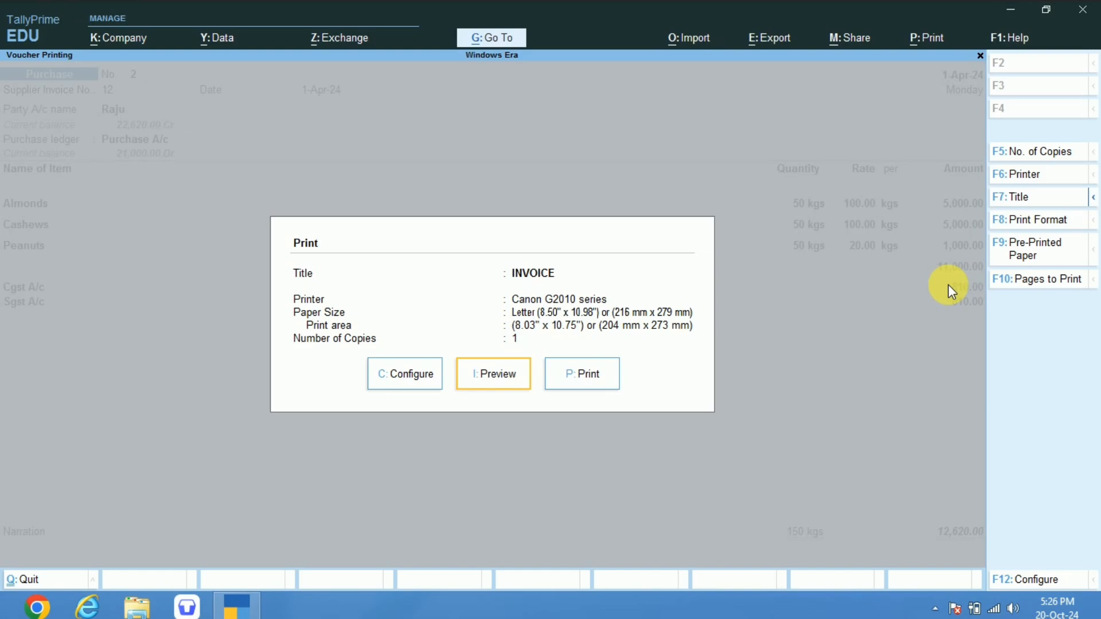
{"action": "key", "text": "Return"}
{"action": "key", "text": "Return"}
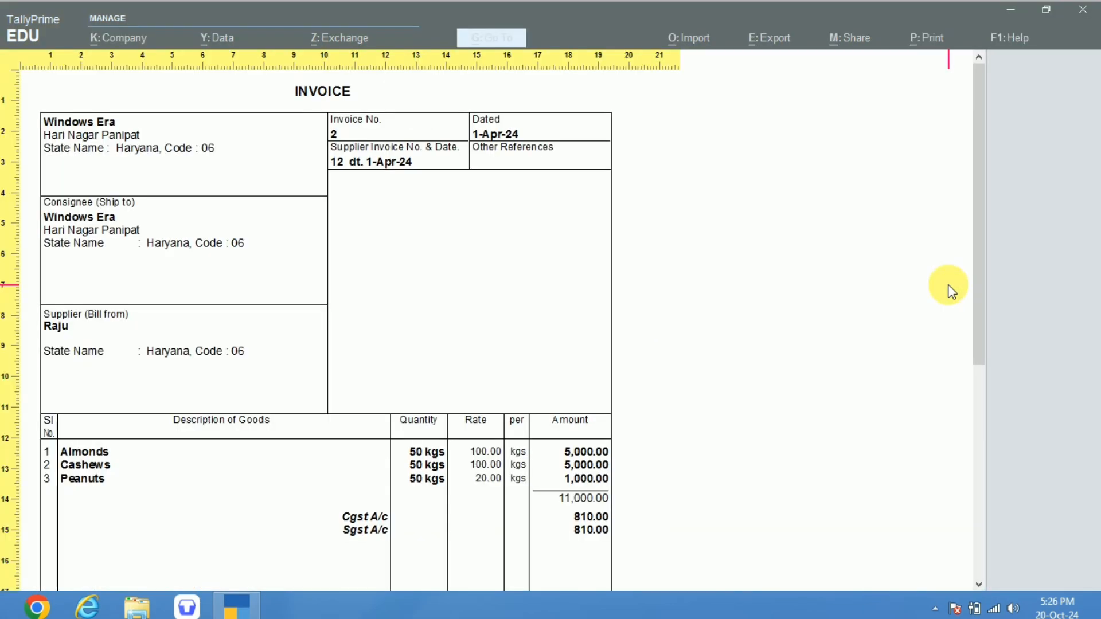
Look through the previewed invoice's items, tax lines and total, and return to the blank purchase voucher.
{"action": "scroll", "coordinate": [949, 290], "scroll_direction": "down", "scroll_amount": 6}
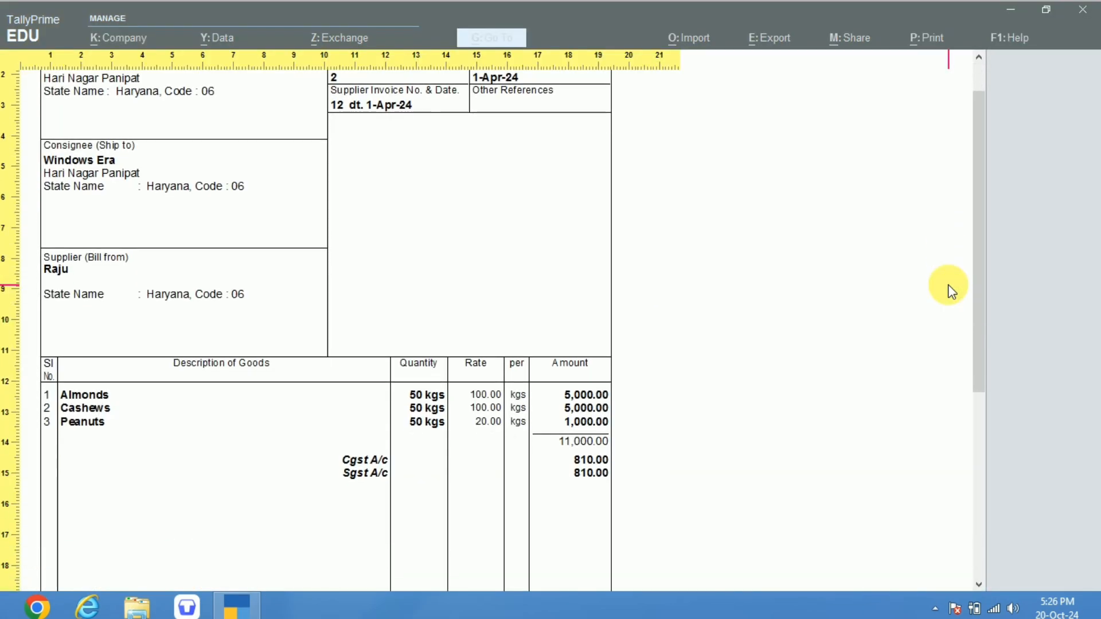
{"action": "scroll", "coordinate": [949, 289], "scroll_direction": "up", "scroll_amount": 6}
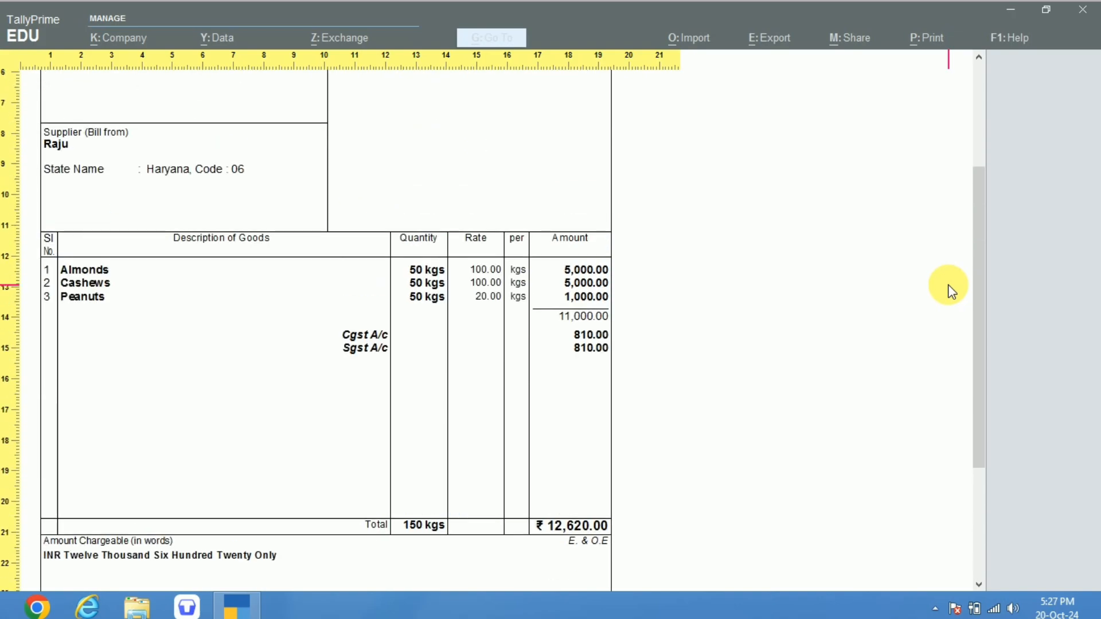
{"action": "key", "text": "Escape"}
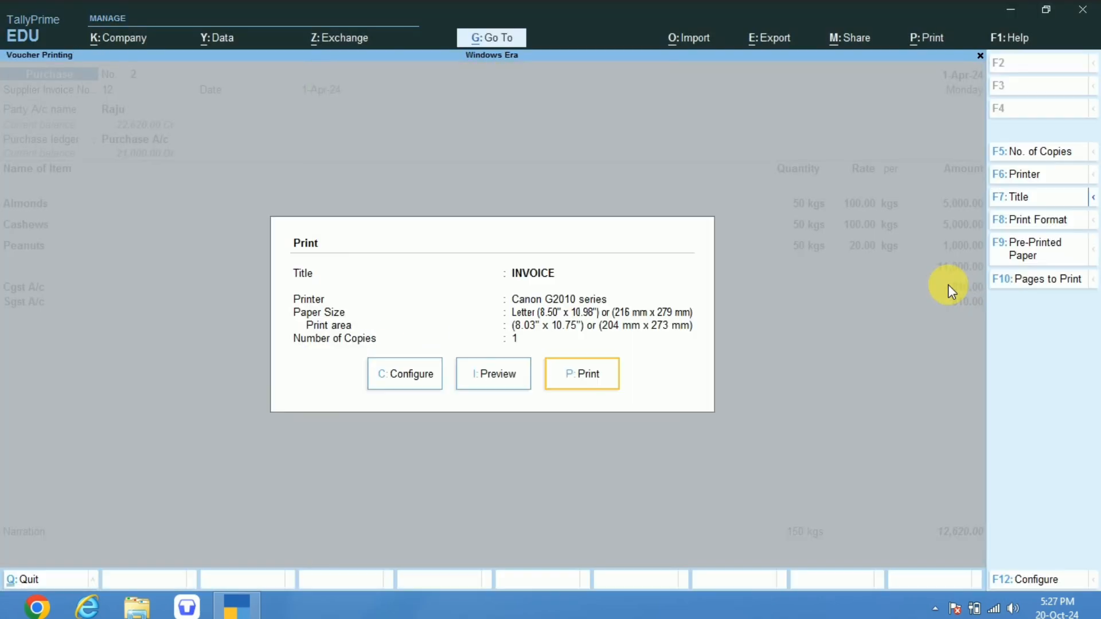
{"action": "key", "text": "Escape"}
{"action": "key", "text": "Escape"}
{"action": "key", "text": "y"}
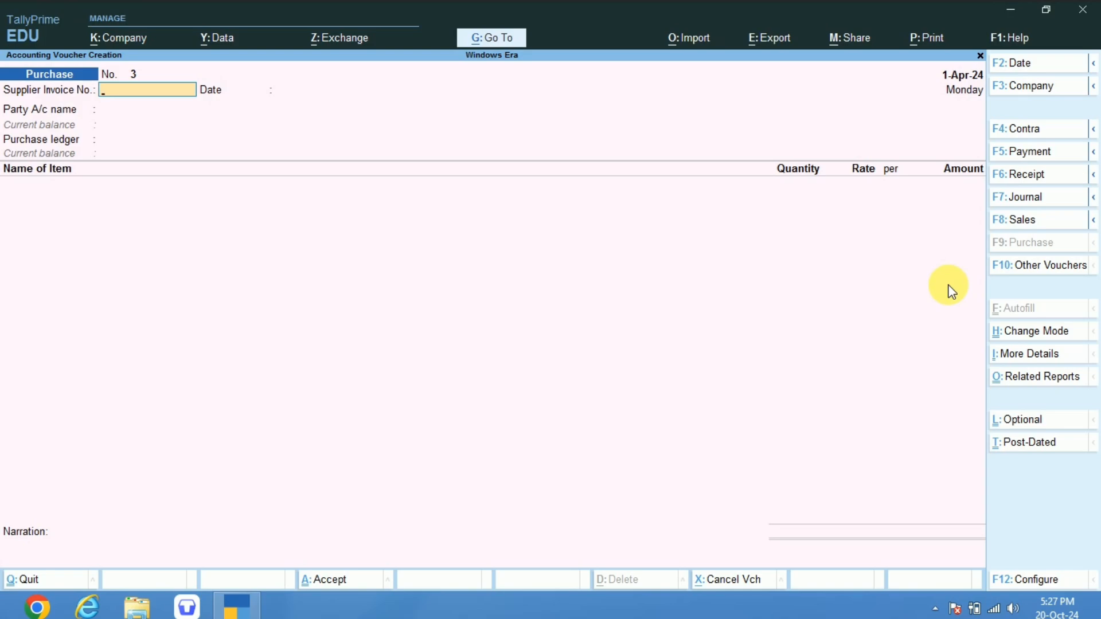
Start the purchase voucher with supplier invoice number 12, dated 1-Apr-24, and Cash as the party, leaving the receipt details blank.
{"action": "type", "text": "12"}
{"action": "key", "text": "Return"}
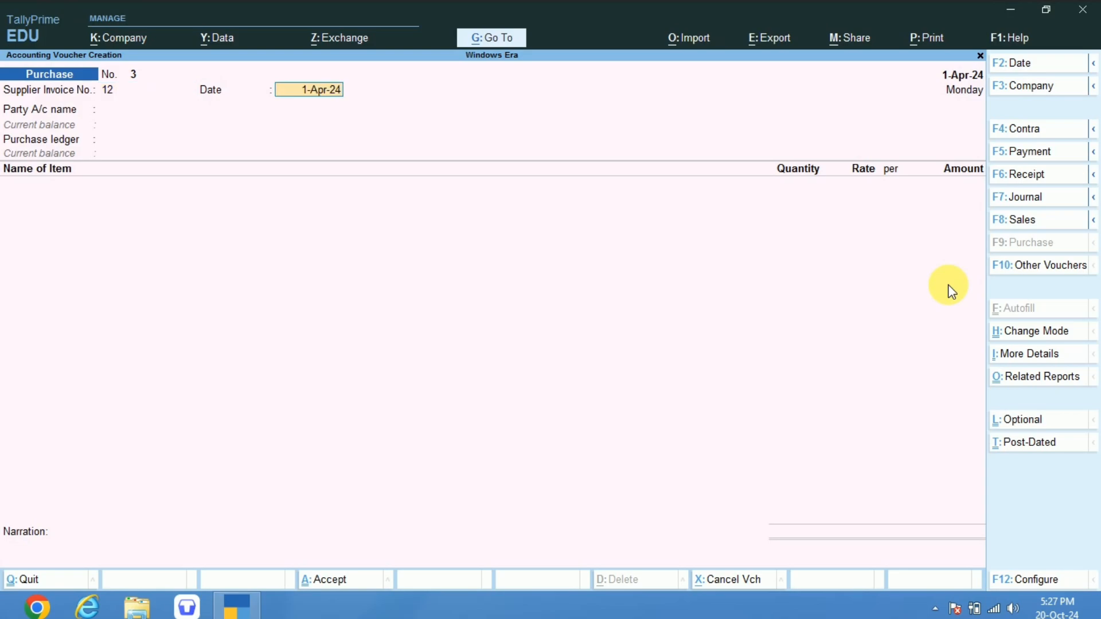
{"action": "key", "text": "Return"}
Set the GST registration type in the Cash party details to Regular.
{"action": "key", "text": "Return"}
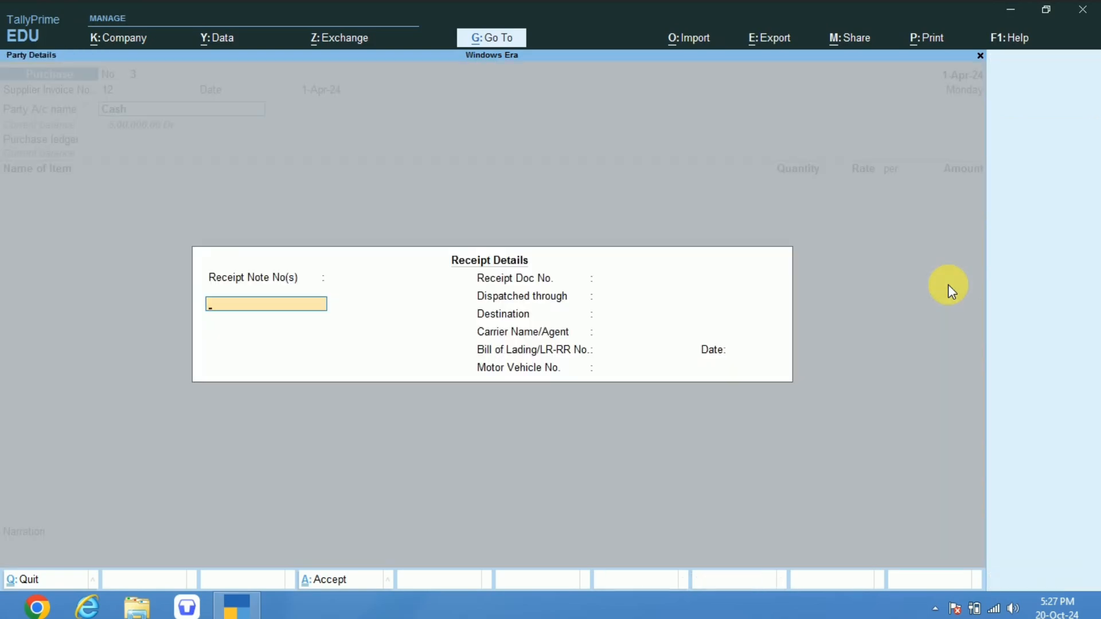
{"action": "key", "text": "ctrl+a"}
{"action": "key", "text": "Return"}
{"action": "key", "text": "Return"}
{"action": "key", "text": "Return"}
{"action": "key", "text": "Return"}
{"action": "key", "text": "Return"}
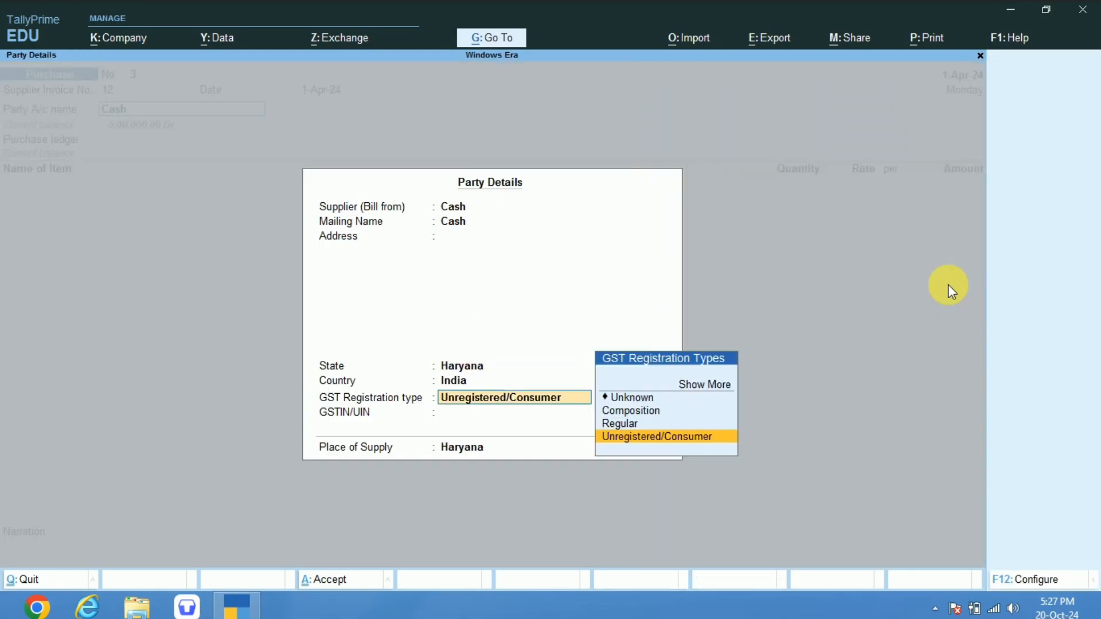
{"action": "key", "text": "Up"}
{"action": "key", "text": "Return"}
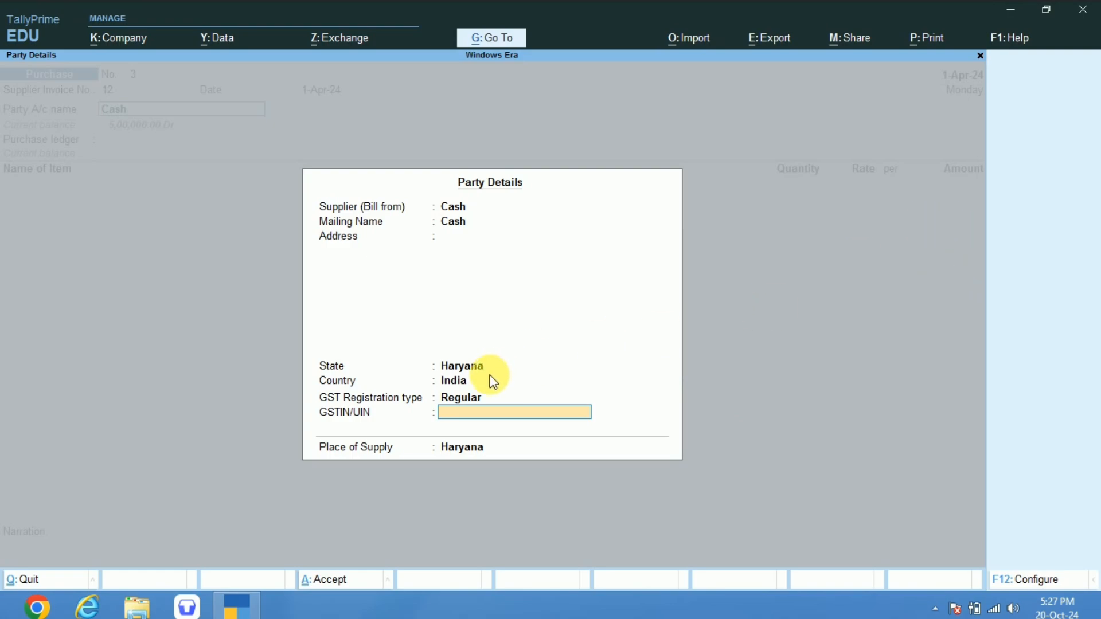
Set the party's state and place of supply to Gujarat, and select Purchase A/c as the purchase ledger.
{"action": "key", "text": "BackSpace"}
{"action": "key", "text": "BackSpace"}
{"action": "key", "text": "BackSpace"}
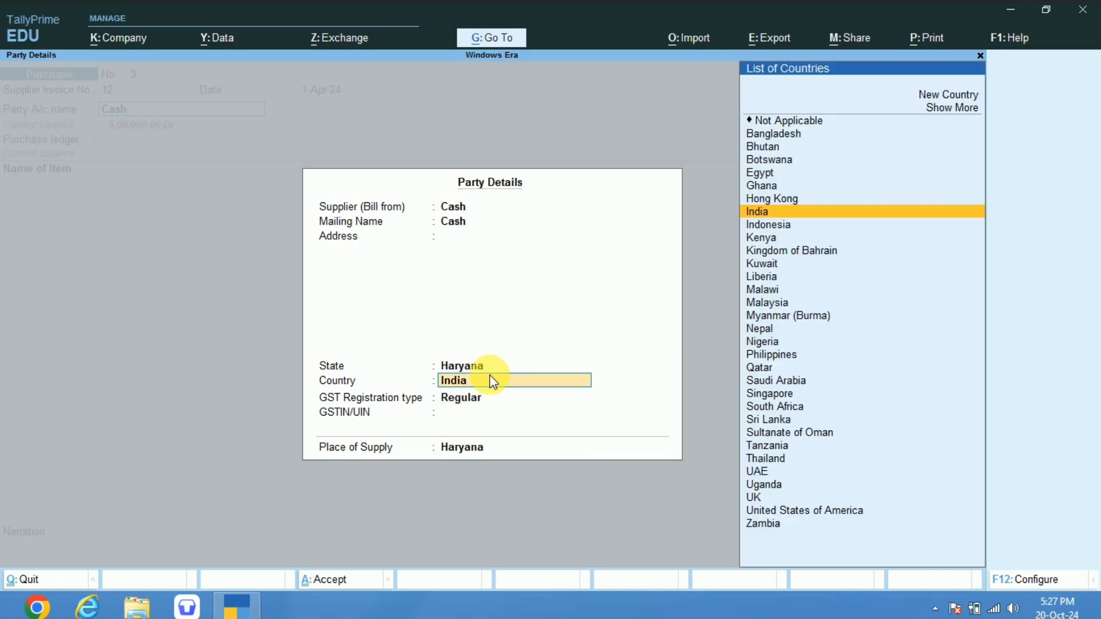
{"action": "key", "text": "Up"}
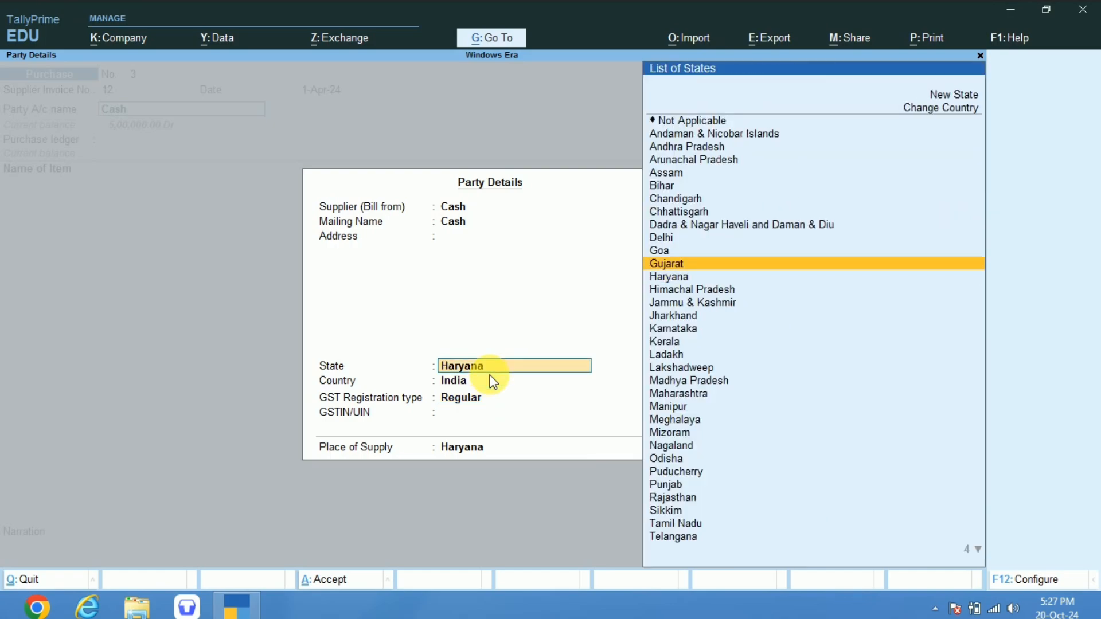
{"action": "key", "text": "Return"}
{"action": "key", "text": "Return"}
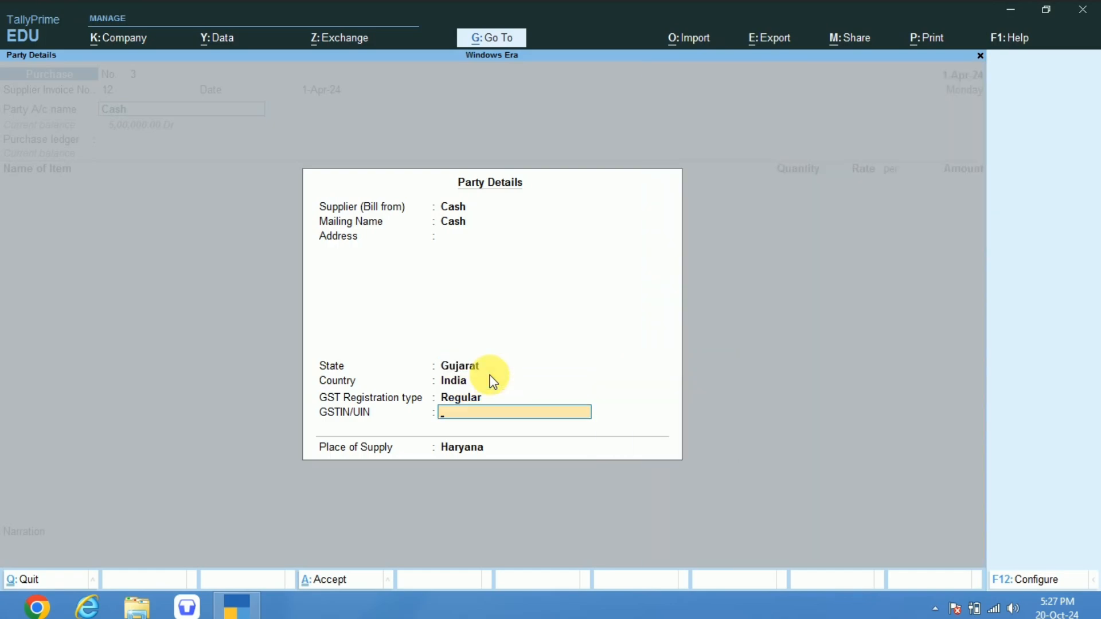
{"action": "key", "text": "Return"}
{"action": "key", "text": "Up"}
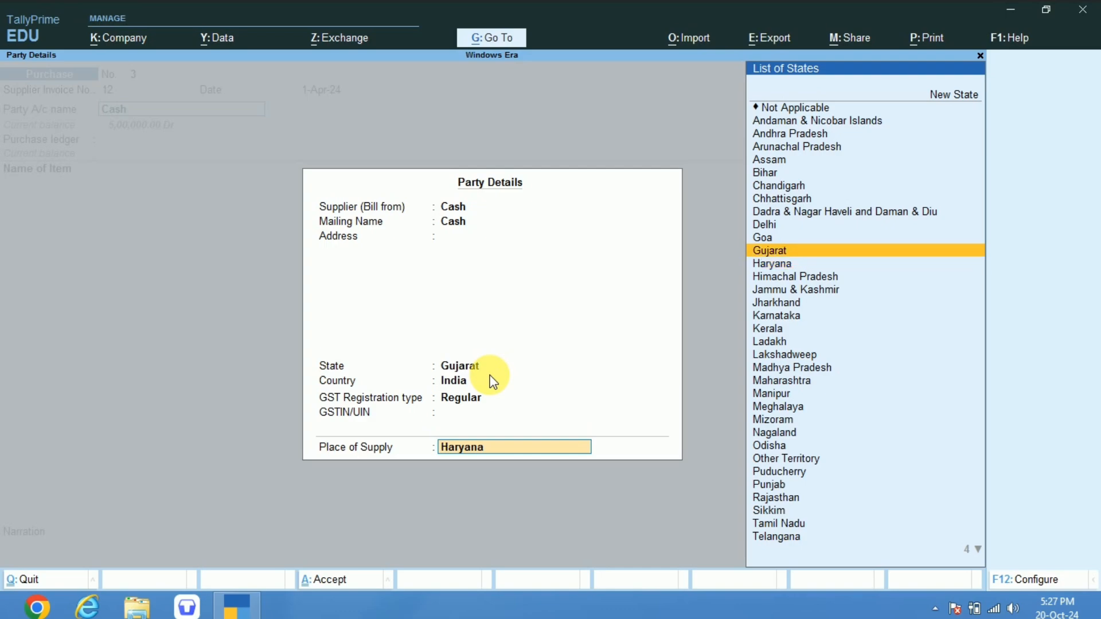
{"action": "key", "text": "Return"}
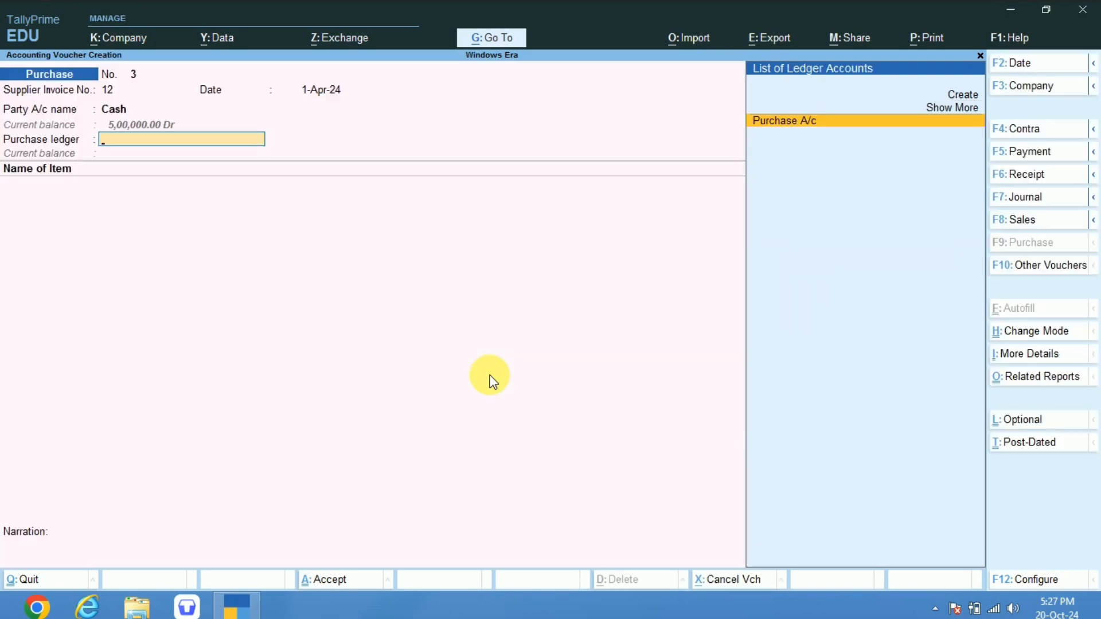
{"action": "key", "text": "Return"}
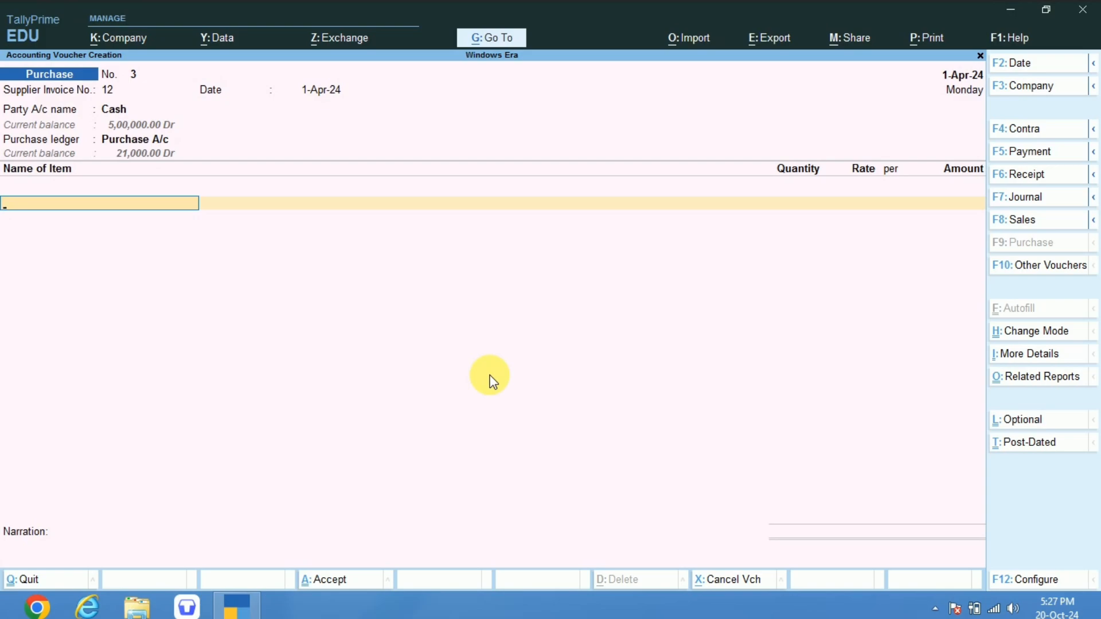
Switch to a sales voucher, reselect Cash as the party, and accept its dispatch and party details.
{"action": "key", "text": "F8"}
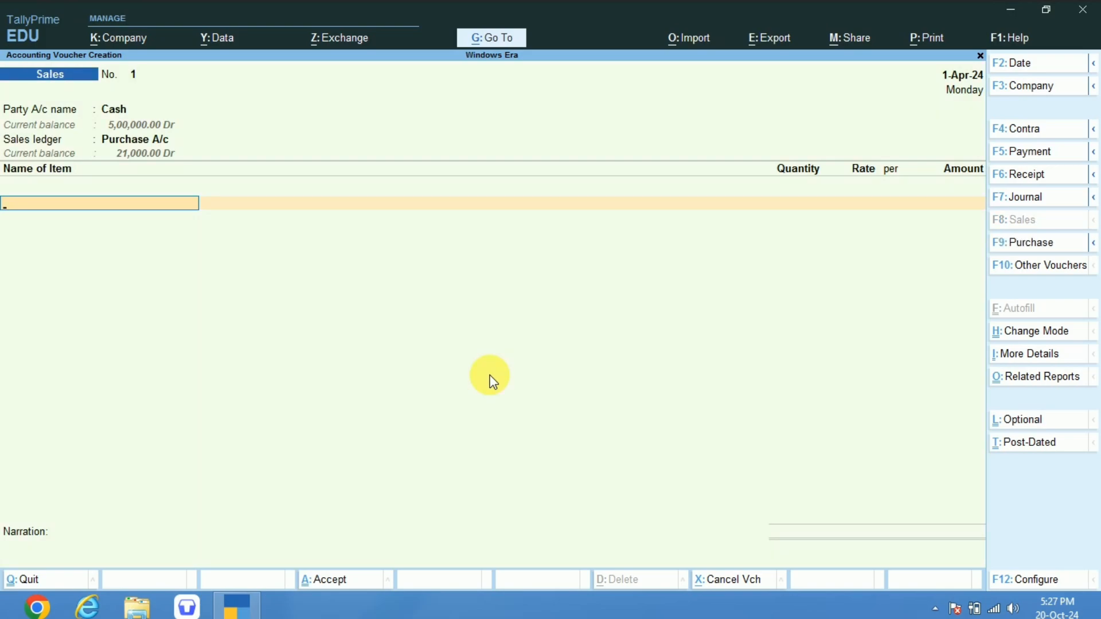
{"action": "key", "text": "BackSpace"}
{"action": "key", "text": "BackSpace"}
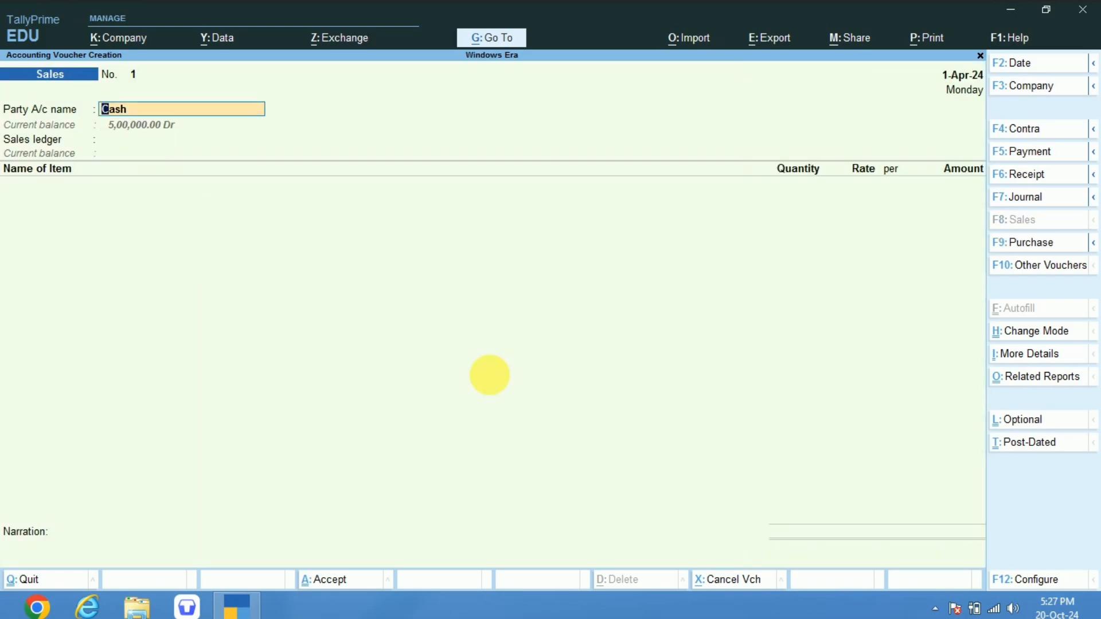
{"action": "key", "text": "Return"}
{"action": "key", "text": "Return"}
{"action": "key", "text": "ctrl+a"}
{"action": "key", "text": "Return"}
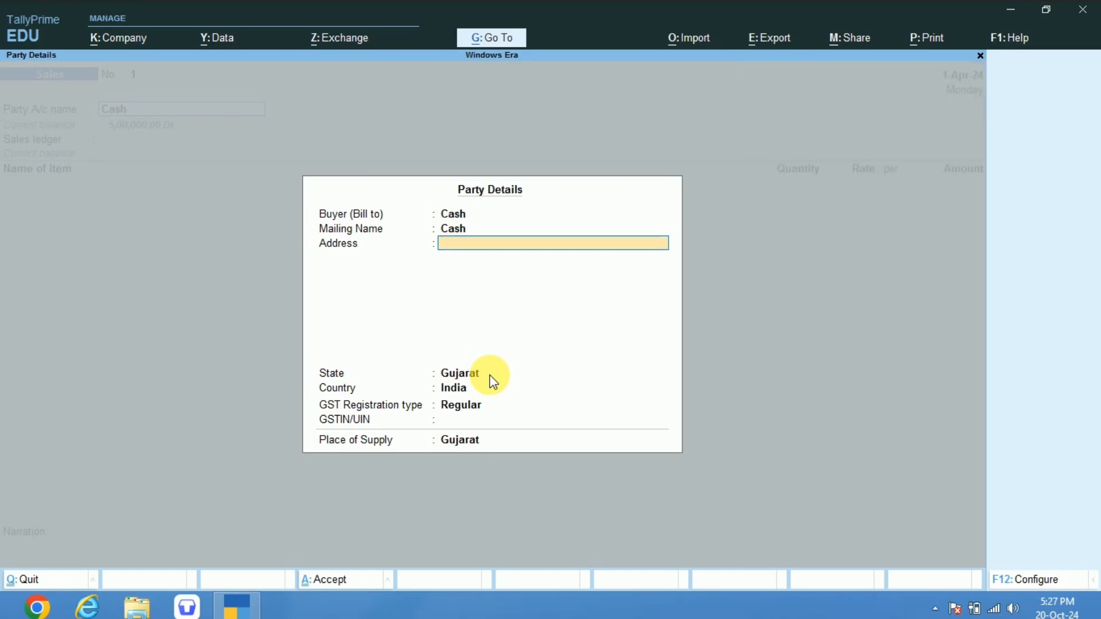
Create a ledger named Sales A/c under Sales Accounts and use it as the voucher's sales ledger.
{"action": "key", "text": "Return"}
{"action": "key", "text": "Return"}
{"action": "key", "text": "ctrl+a"}
{"action": "key", "text": "Return"}
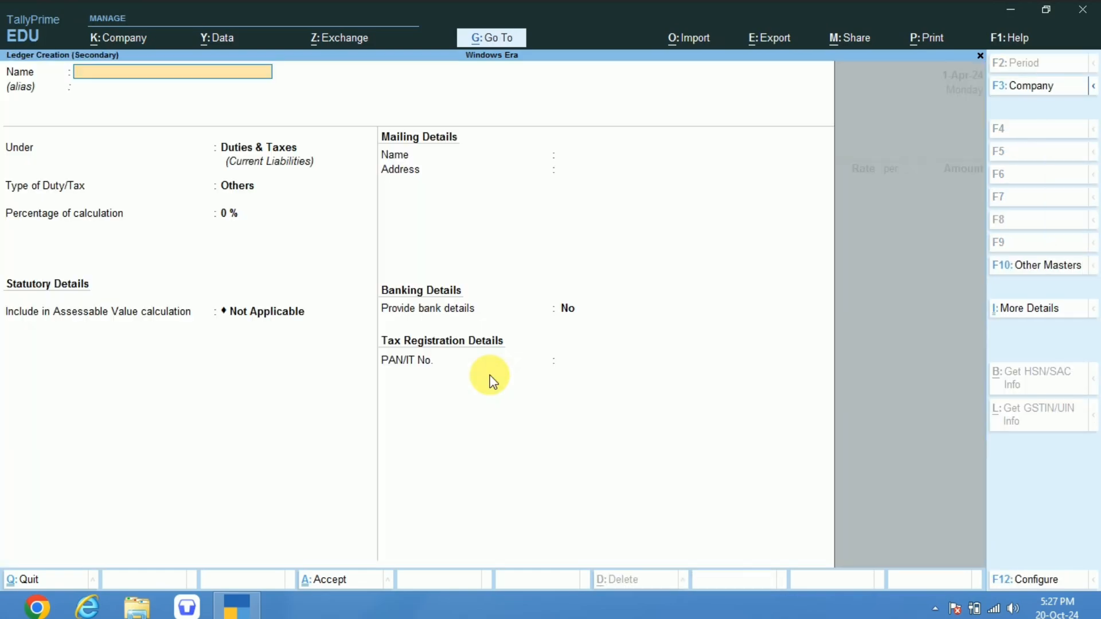
{"action": "type", "text": "Sales  A/c"}
{"action": "key", "text": "Return"}
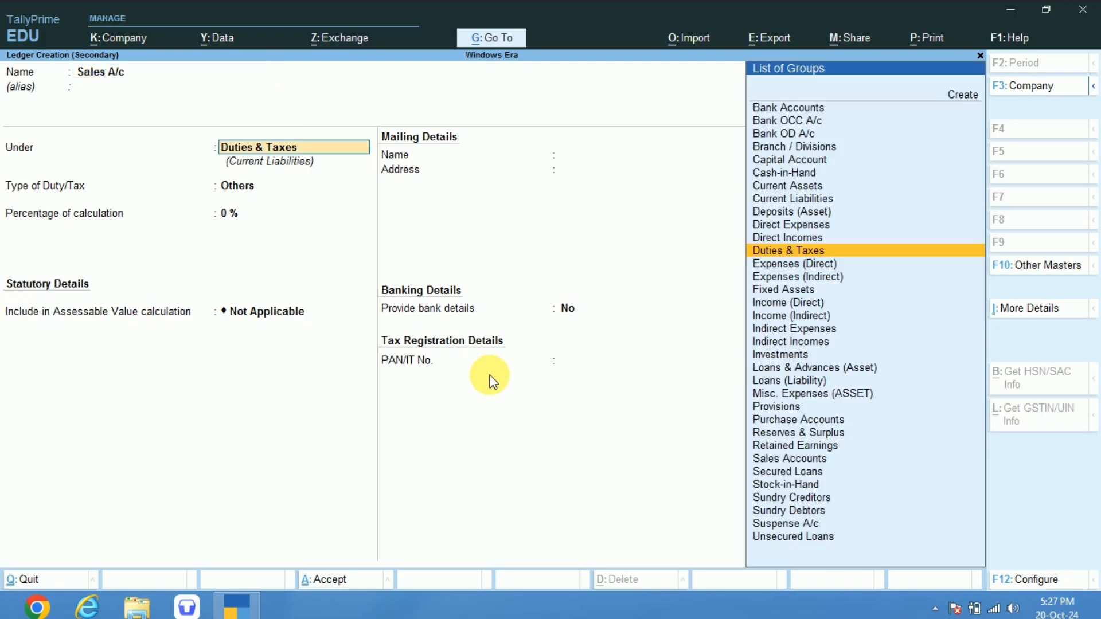
{"action": "type", "text": "Sal"}
{"action": "key", "text": "Return"}
{"action": "key", "text": "ctrl+a"}
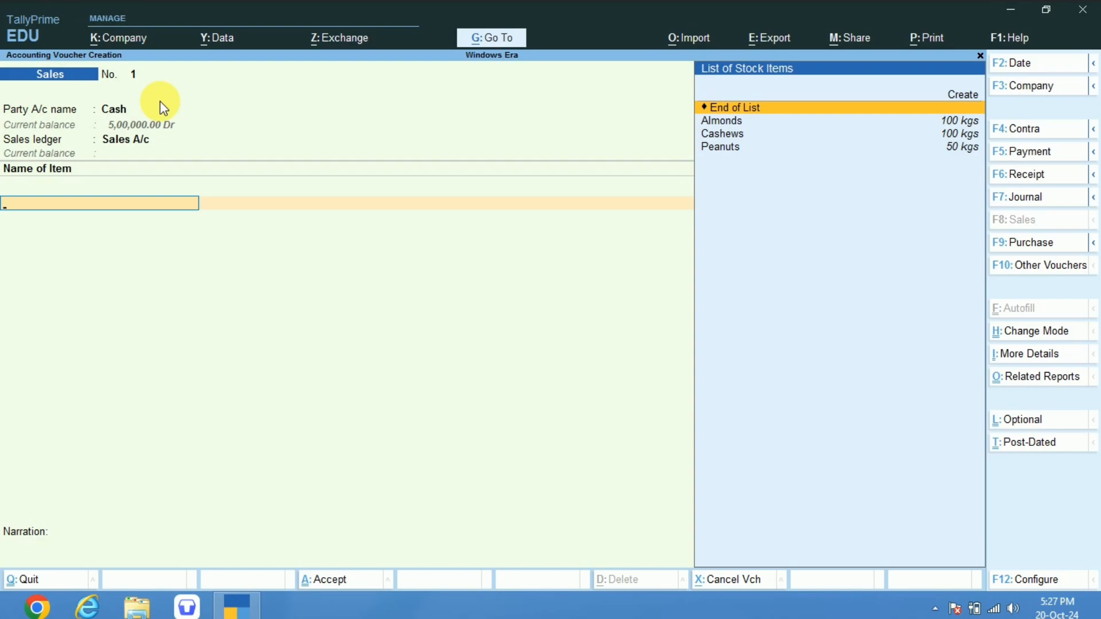
Browse the available stock items for the sales voucher and open the Almonds item master for alteration.
{"action": "key", "text": "Down"}
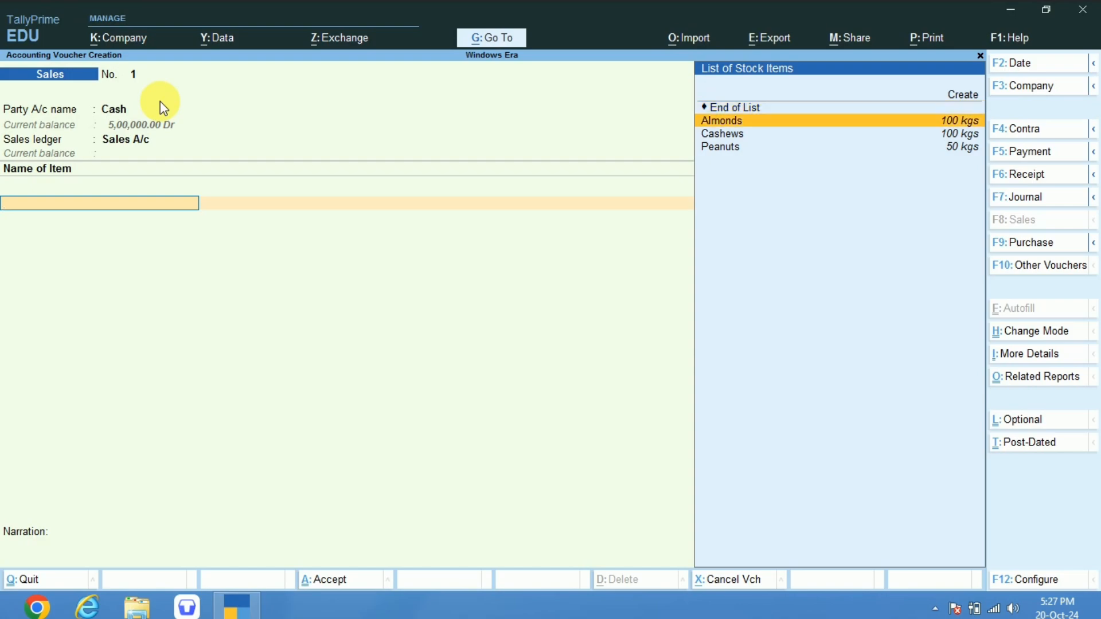
{"action": "key", "text": "Down"}
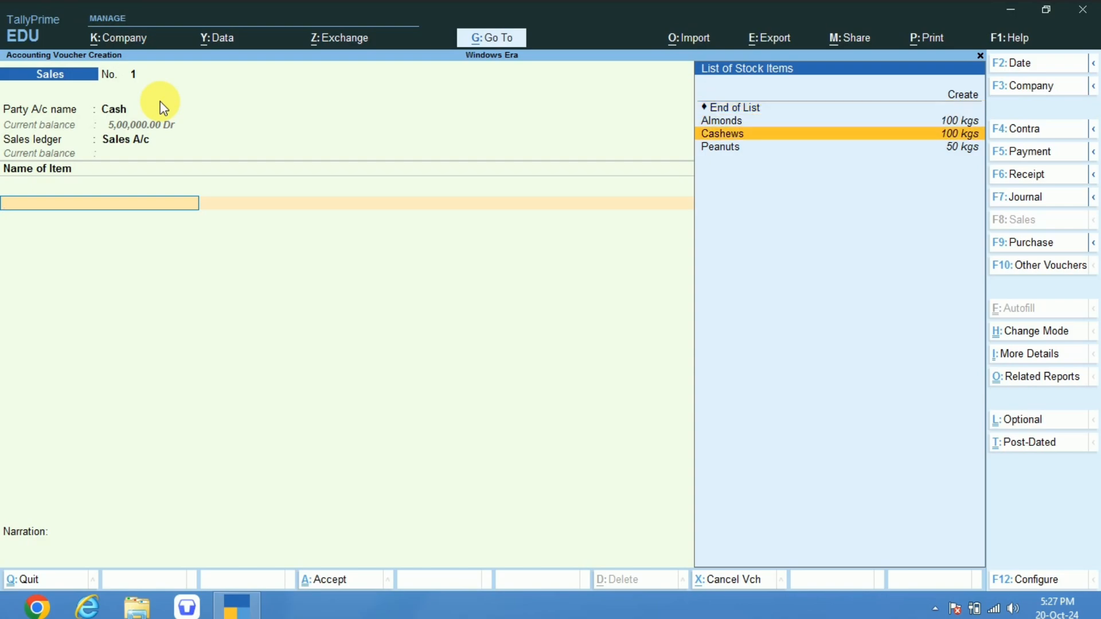
{"action": "key", "text": "Down"}
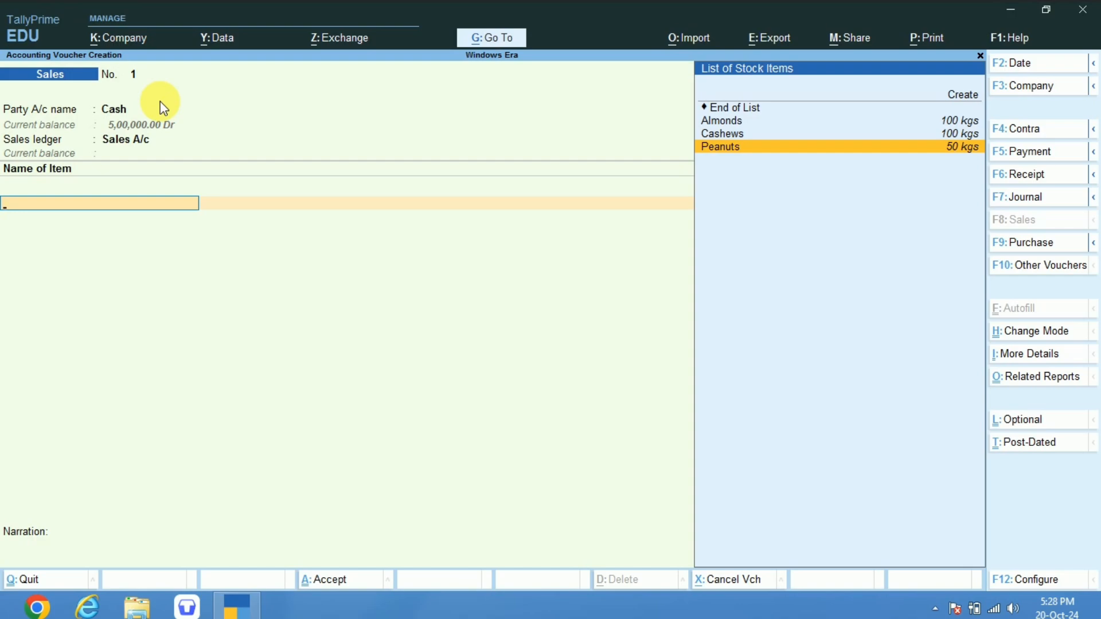
{"action": "key", "text": "Up"}
{"action": "key", "text": "Up"}
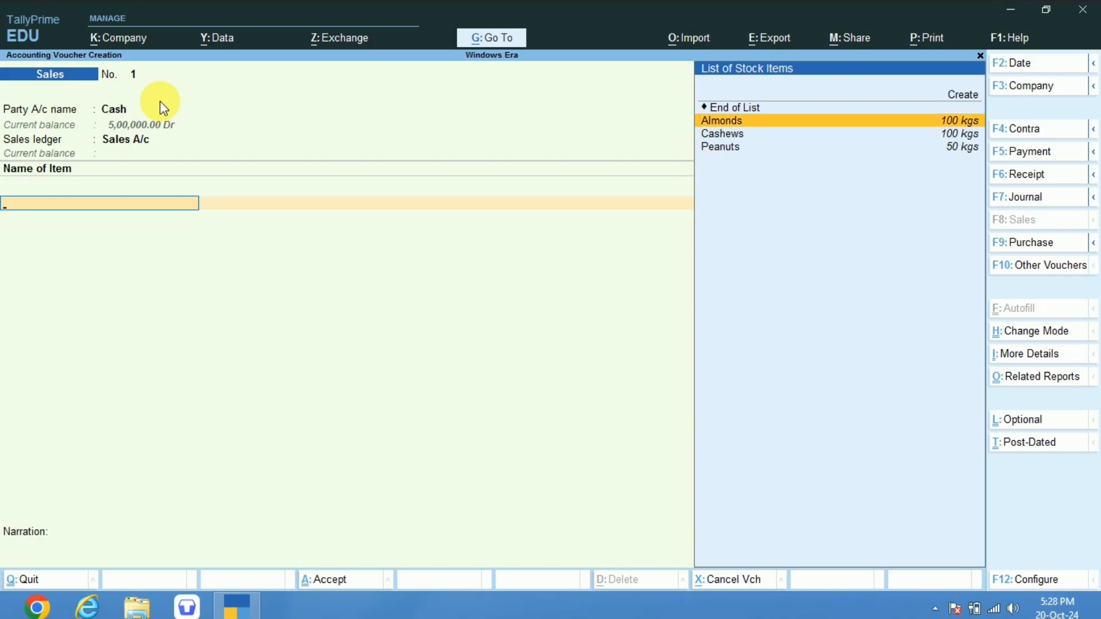
{"action": "key", "text": "Return"}
{"action": "key", "text": "BackSpace"}
{"action": "key", "text": "ctrl+Return"}
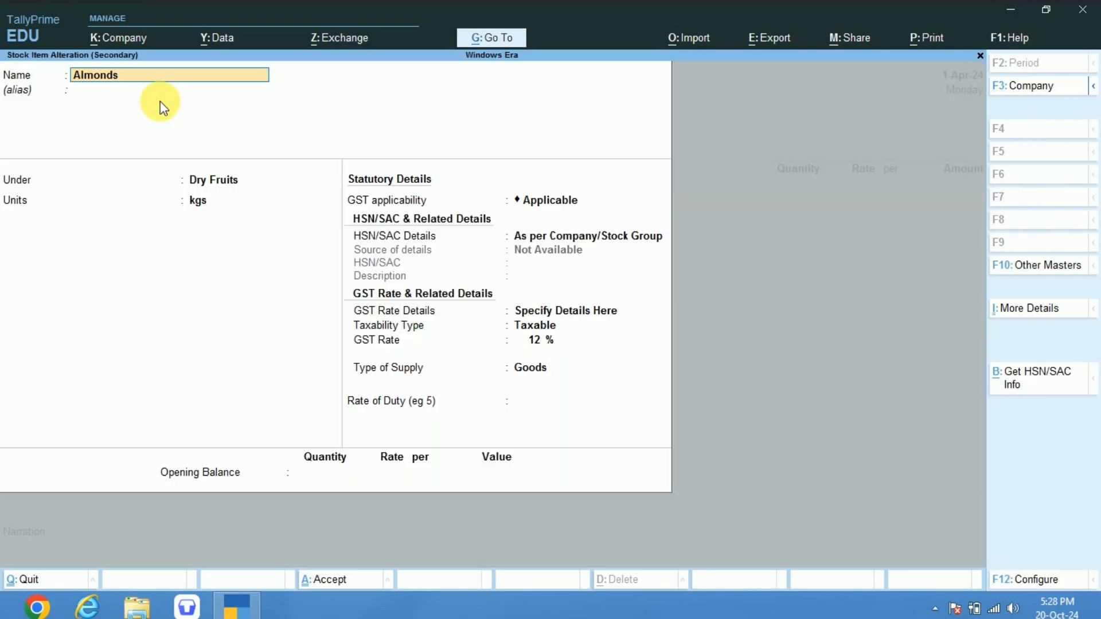
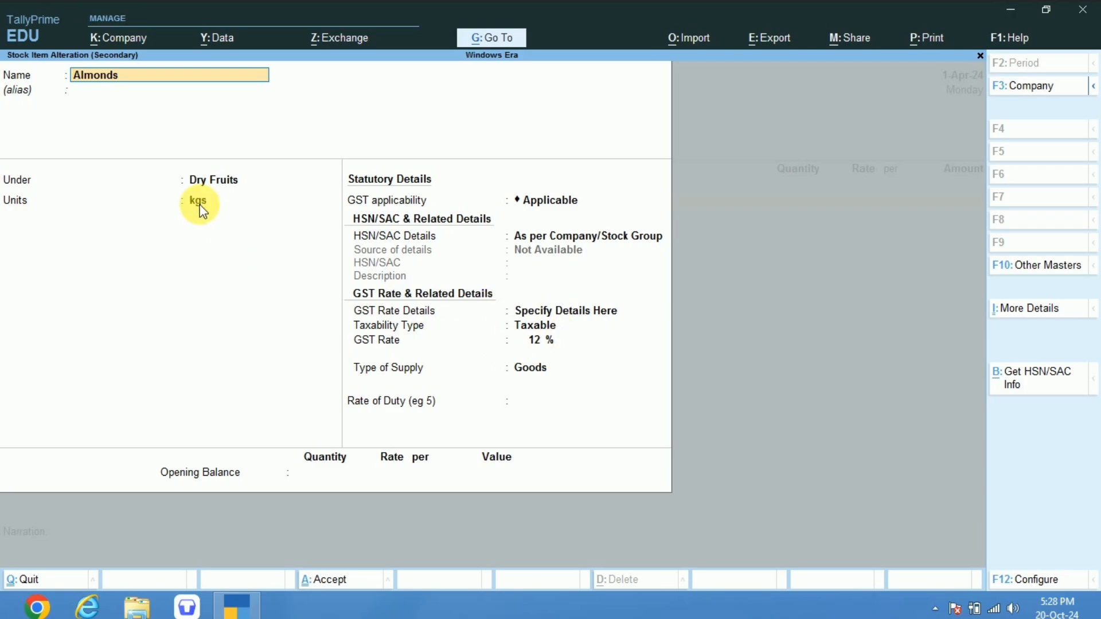
Open the Dry Fruits stock group for alteration from within the Almonds item master.
{"action": "key", "text": "Return"}
{"action": "key", "text": "Return"}
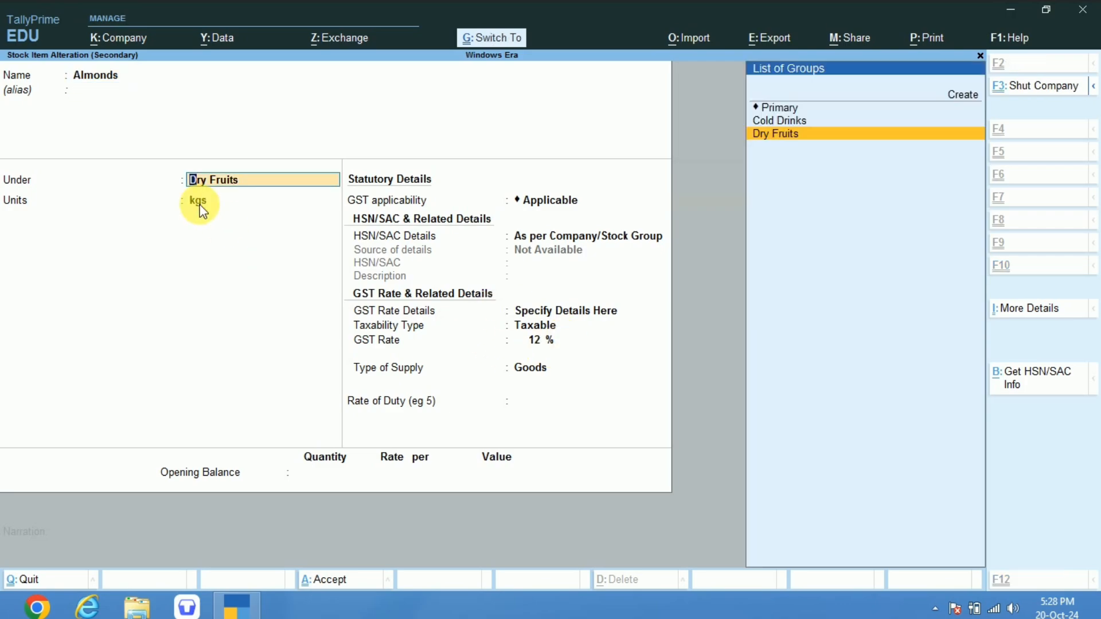
{"action": "key", "text": "ctrl+Return"}
{"action": "key", "text": "Return"}
{"action": "key", "text": "Return"}
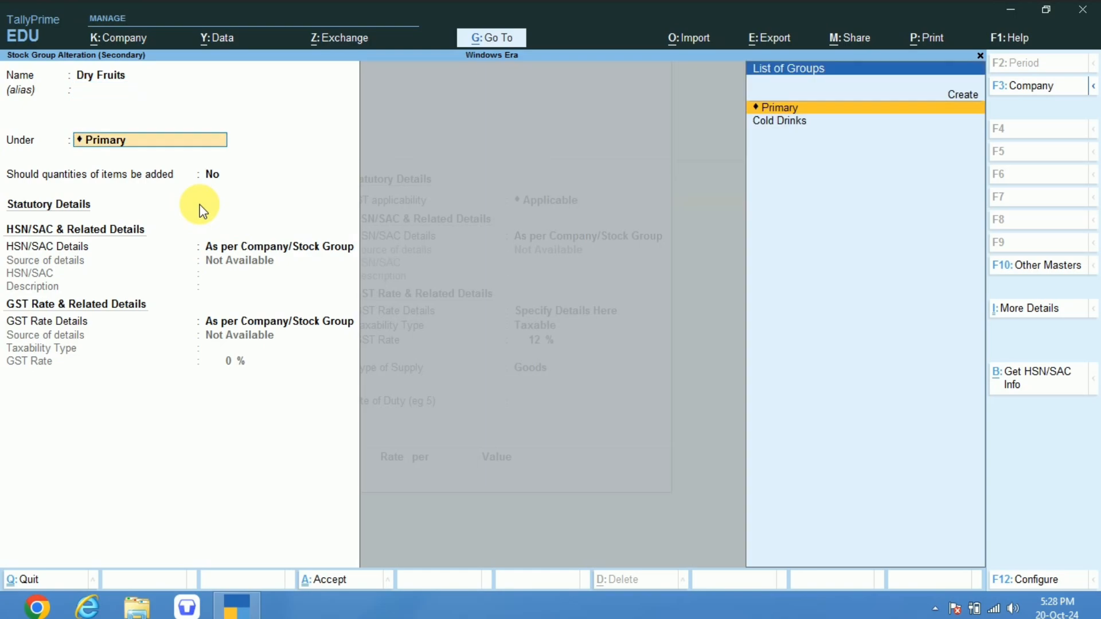
Specify GST rate details for the Dry Fruits group as Taxable at 12%, effective 1-Apr-24, and accept the group master.
{"action": "key", "text": "Return"}
{"action": "key", "text": "Return"}
{"action": "key", "text": "Return"}
{"action": "key", "text": "Return"}
{"action": "key", "text": "Escape"}
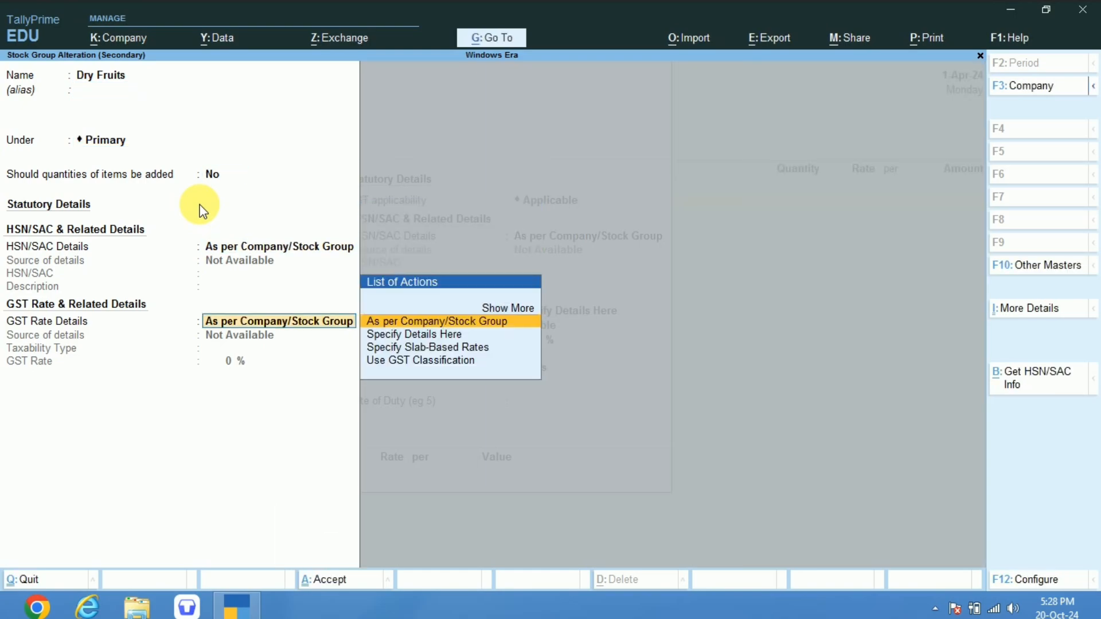
{"action": "key", "text": "Down"}
{"action": "key", "text": "Return"}
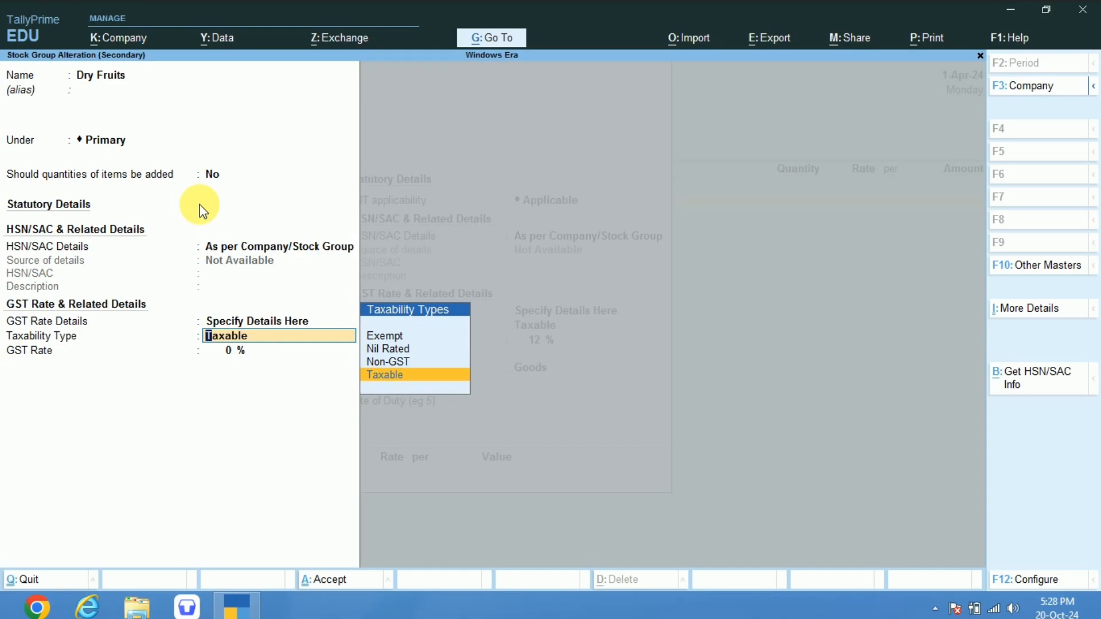
{"action": "key", "text": "Return"}
{"action": "type", "text": "12"}
{"action": "key", "text": "Return"}
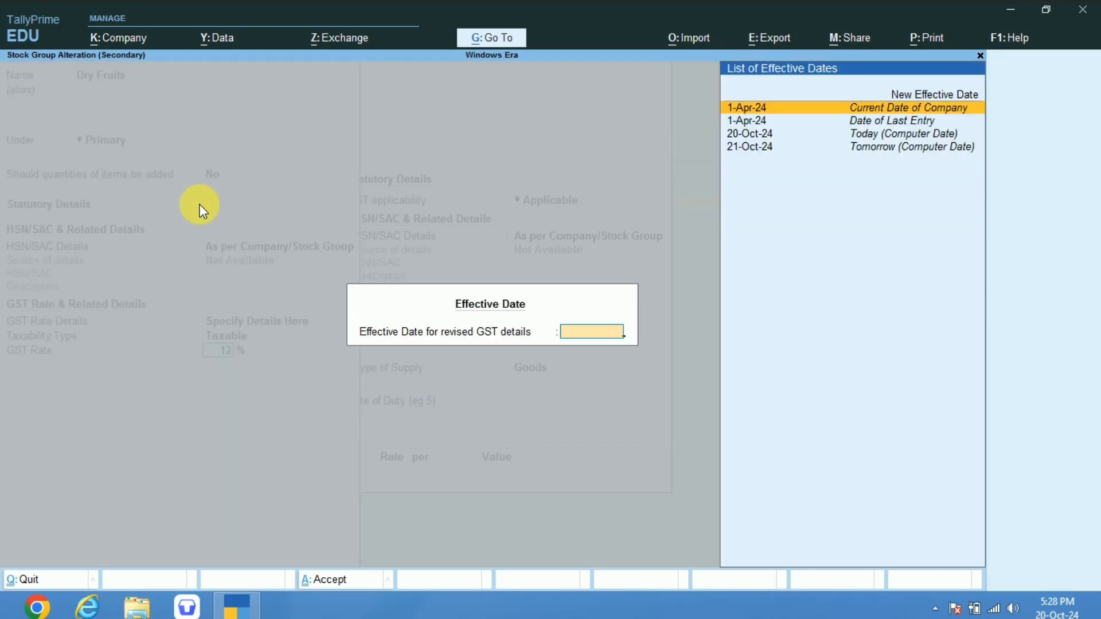
{"action": "key", "text": "Return"}
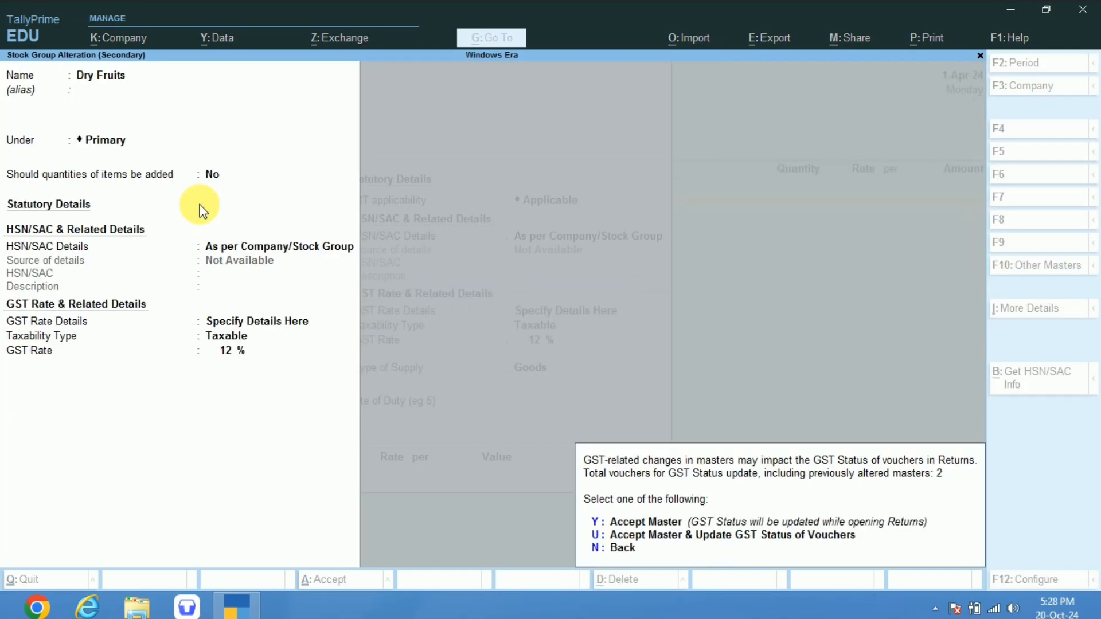
{"action": "key", "text": "y"}
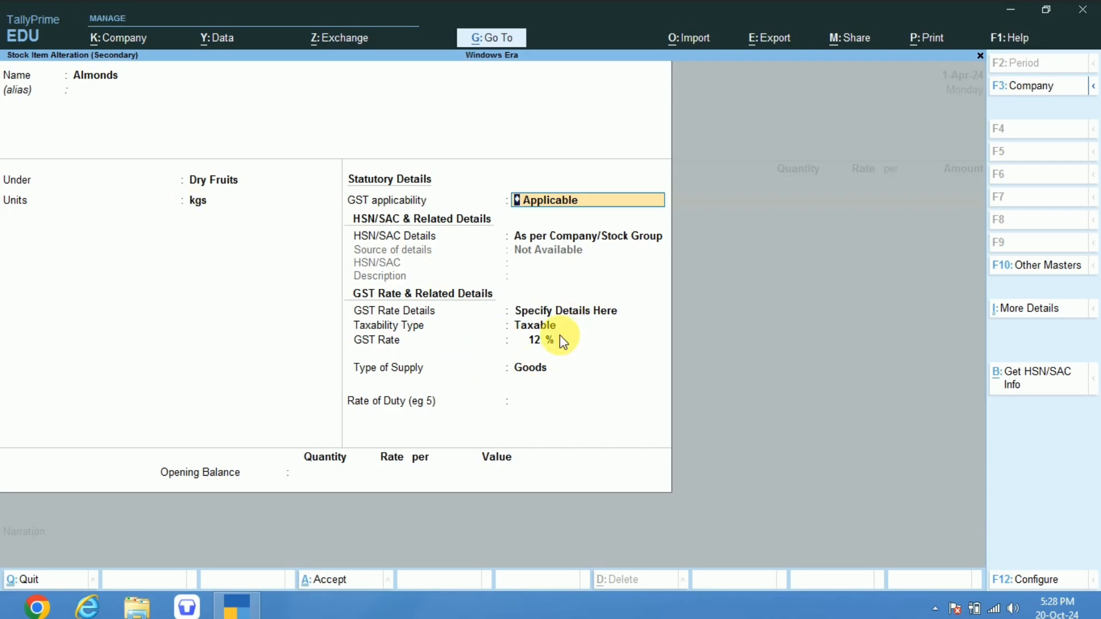
Set the Almonds item's GST rate details to As per Company/Stock Group and accept the item master.
{"action": "left_click", "coordinate": [531, 312]}
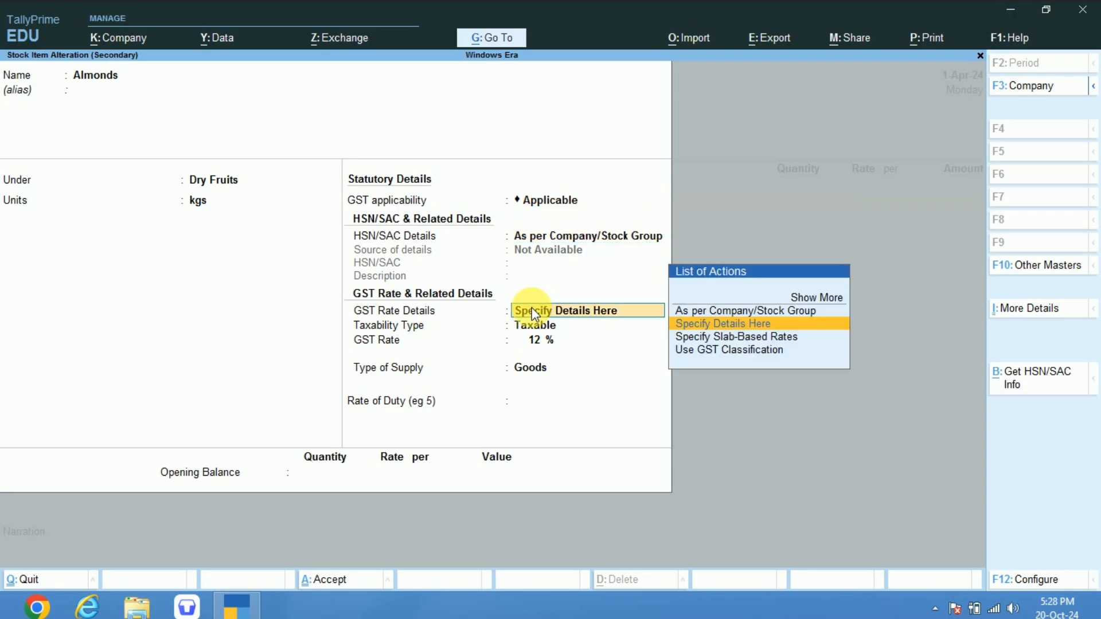
{"action": "key", "text": "Up"}
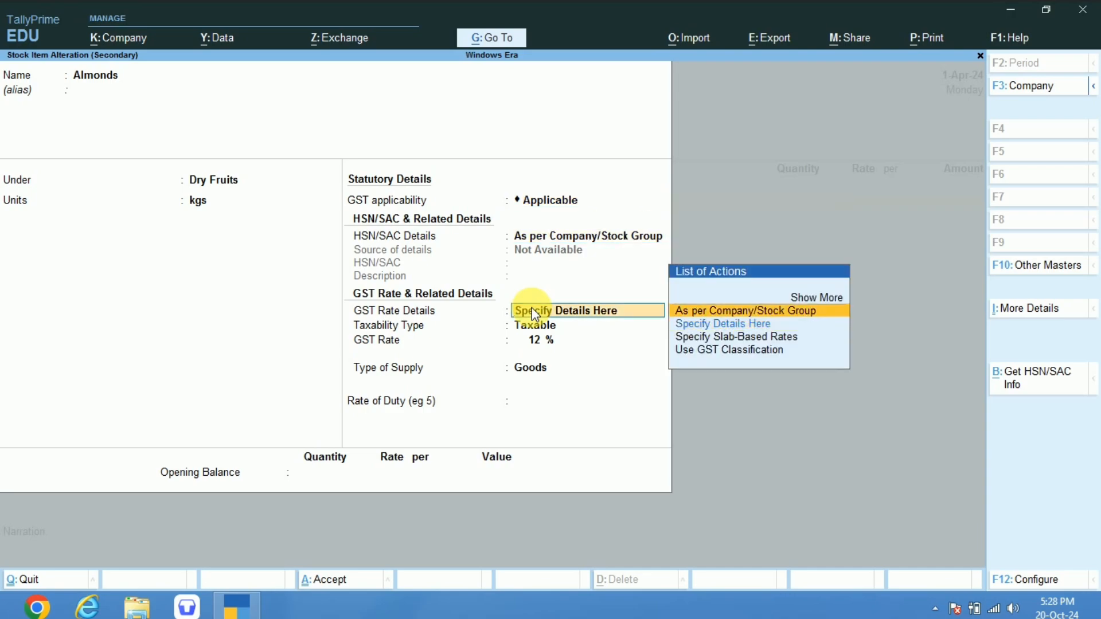
{"action": "key", "text": "Return"}
{"action": "key", "text": "Return"}
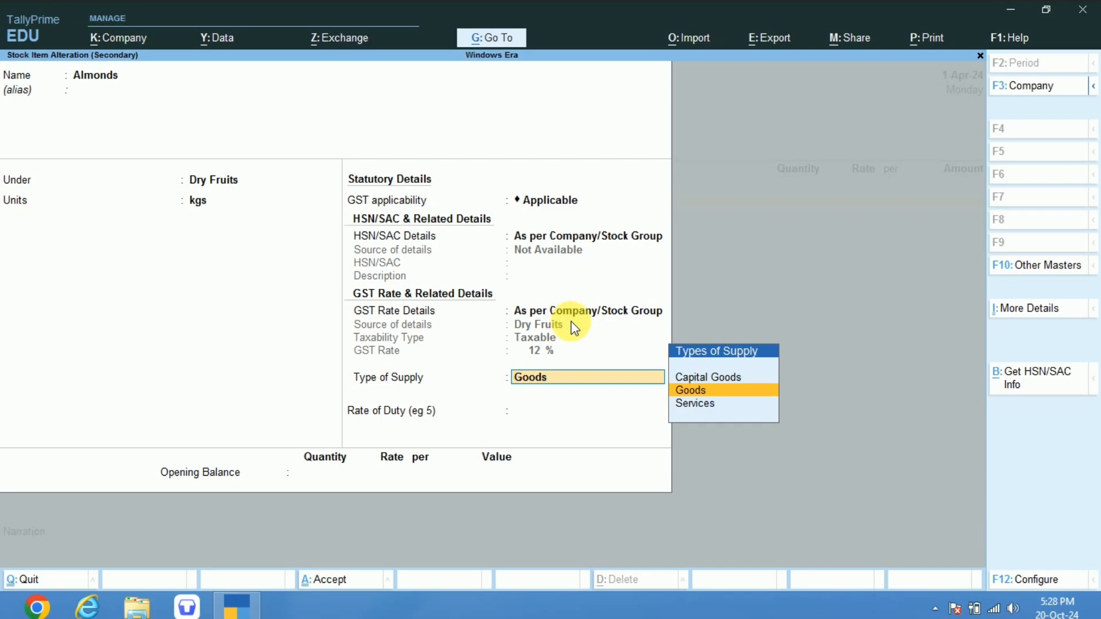
{"action": "key", "text": "ctrl+a"}
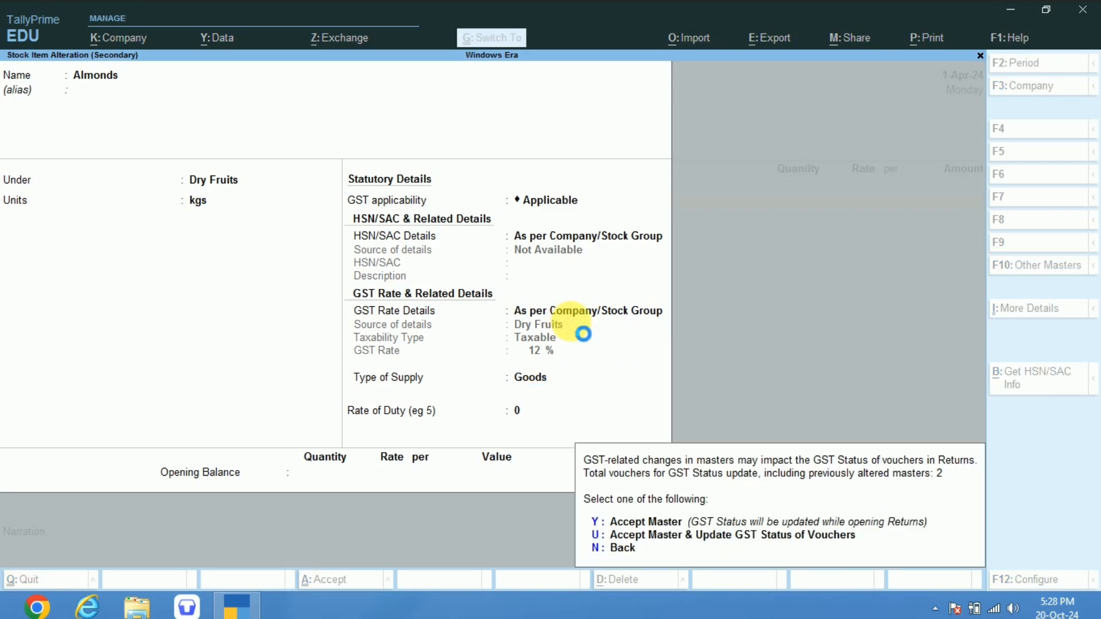
{"action": "key", "text": "y"}
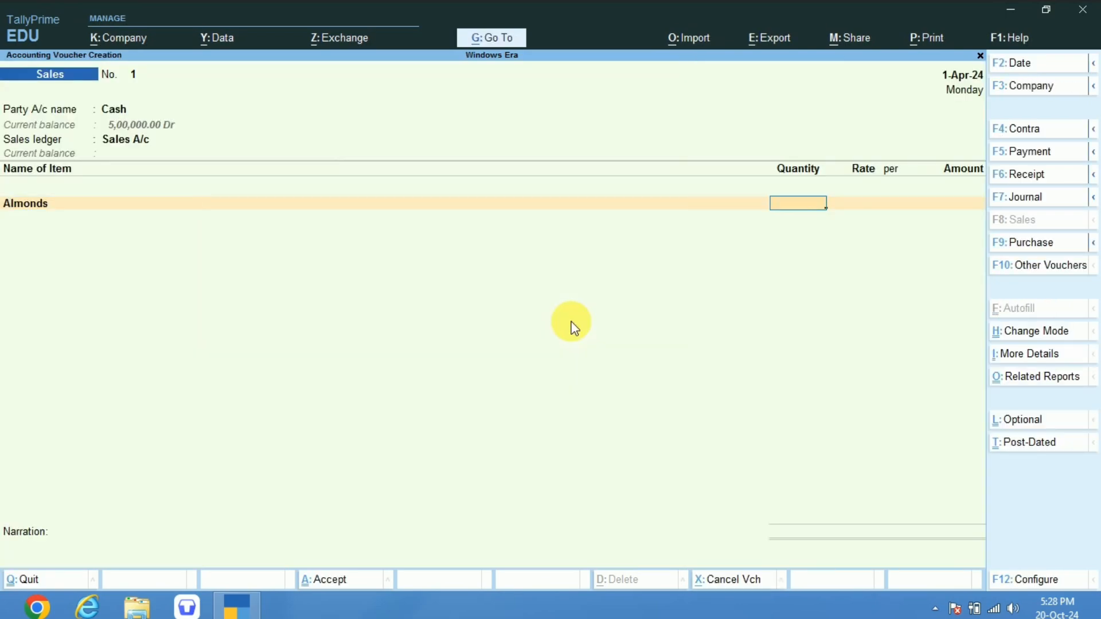
Enter 10 kgs at a rate of 120 for Almonds in the sales voucher.
{"action": "type", "text": "10"}
{"action": "key", "text": "Return"}
{"action": "type", "text": "120"}
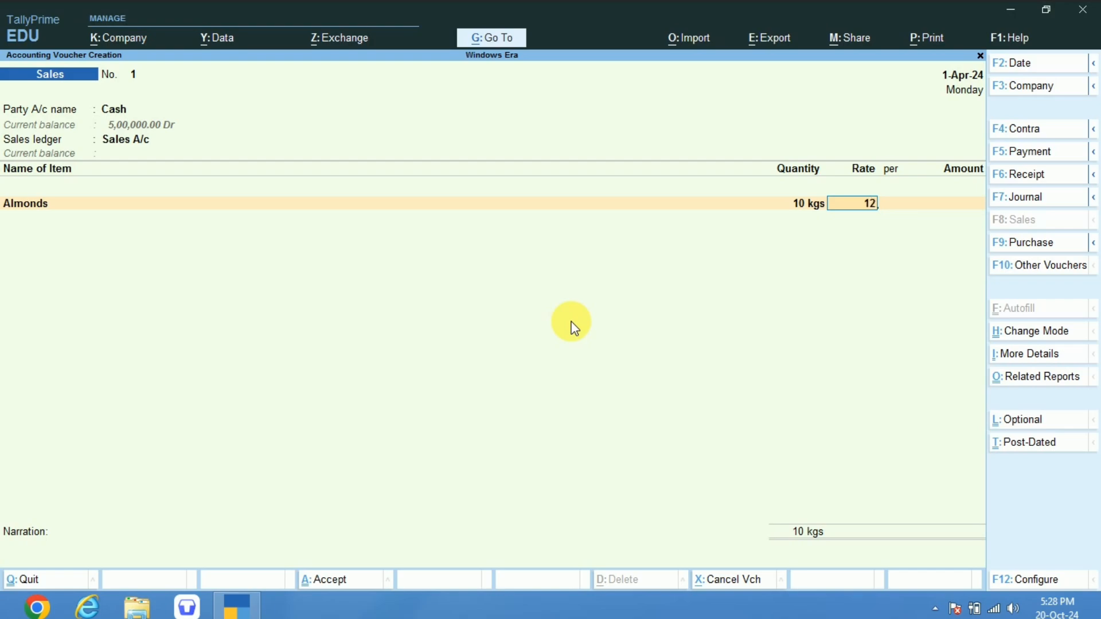
{"action": "key", "text": "Return"}
{"action": "key", "text": "Return"}
{"action": "key", "text": "Return"}
Add Cashews to the sales voucher with 10 kgs at a rate of 120.
{"action": "type", "text": "Cas"}
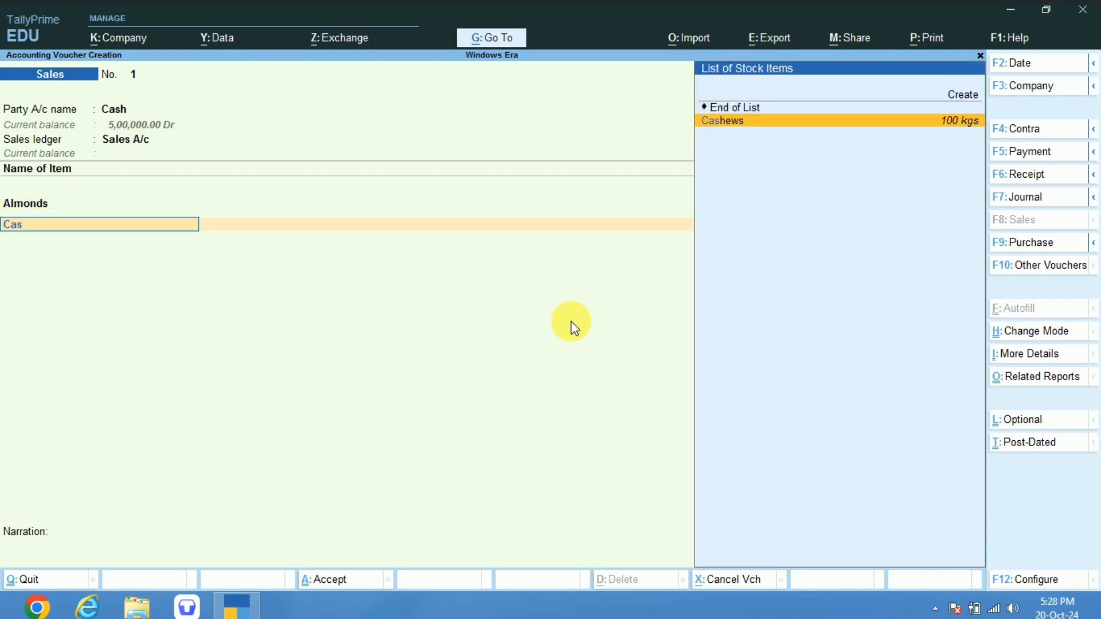
{"action": "key", "text": "Return"}
{"action": "type", "text": "10"}
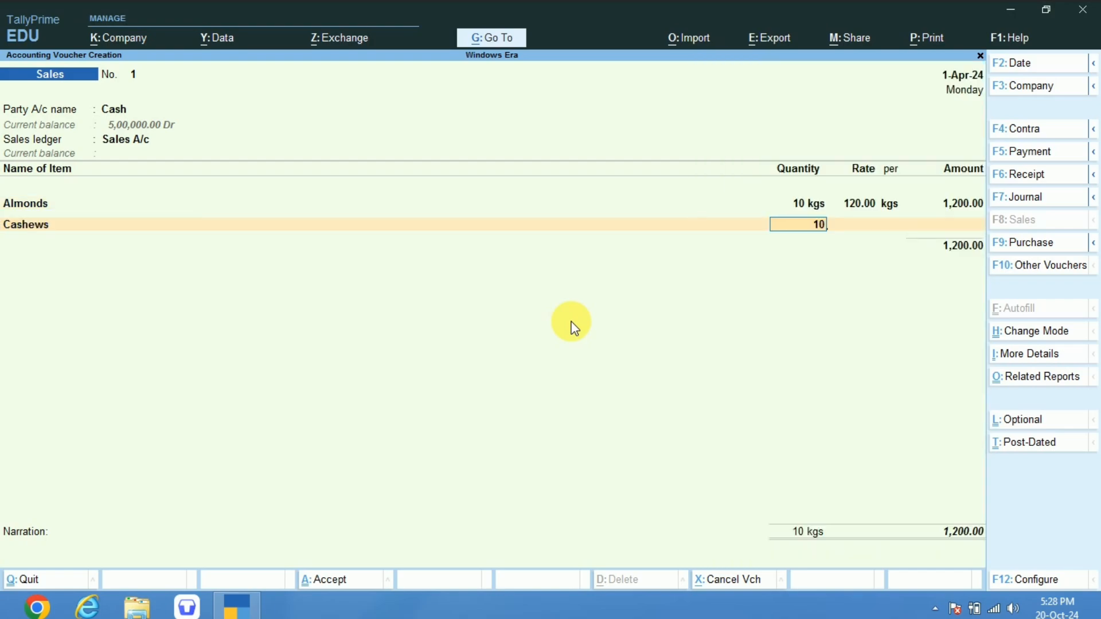
{"action": "key", "text": "Return"}
{"action": "type", "text": "120"}
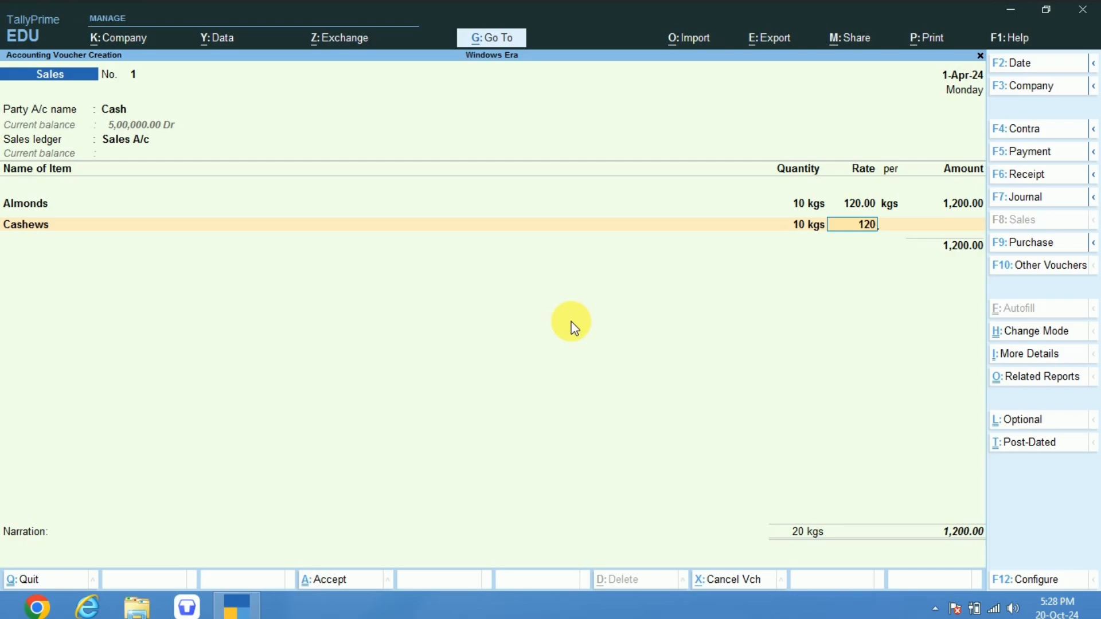
{"action": "key", "text": "Return"}
{"action": "key", "text": "Return"}
Add Peanuts to the sales voucher with 10 kgs at a rate of 60.
{"action": "key", "text": "Return"}
{"action": "type", "text": "pe"}
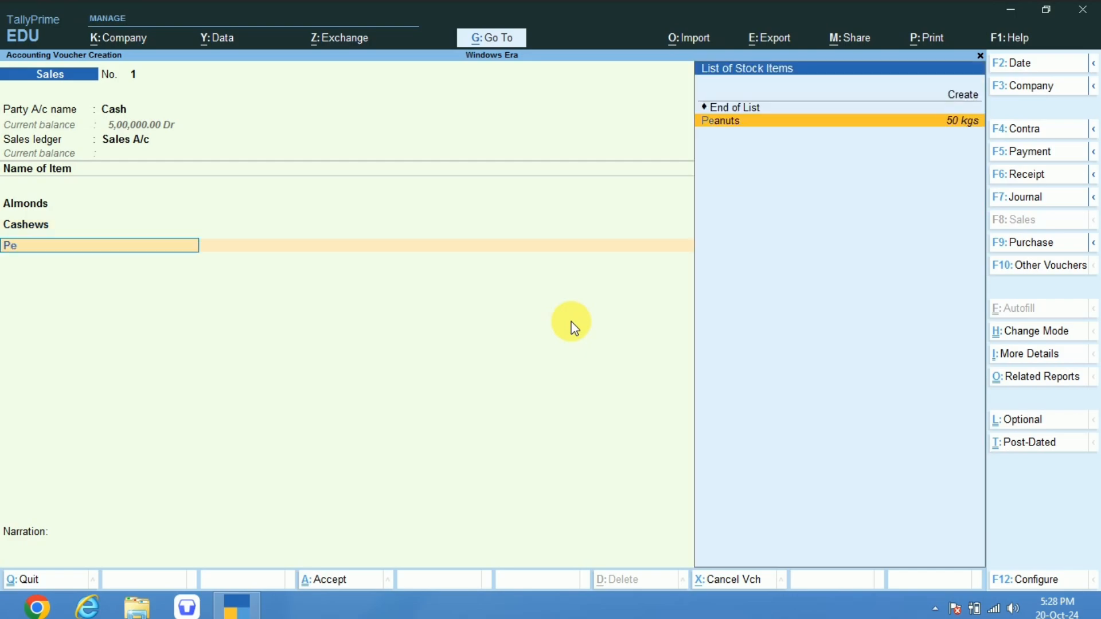
{"action": "key", "text": "Return"}
{"action": "type", "text": "1"}
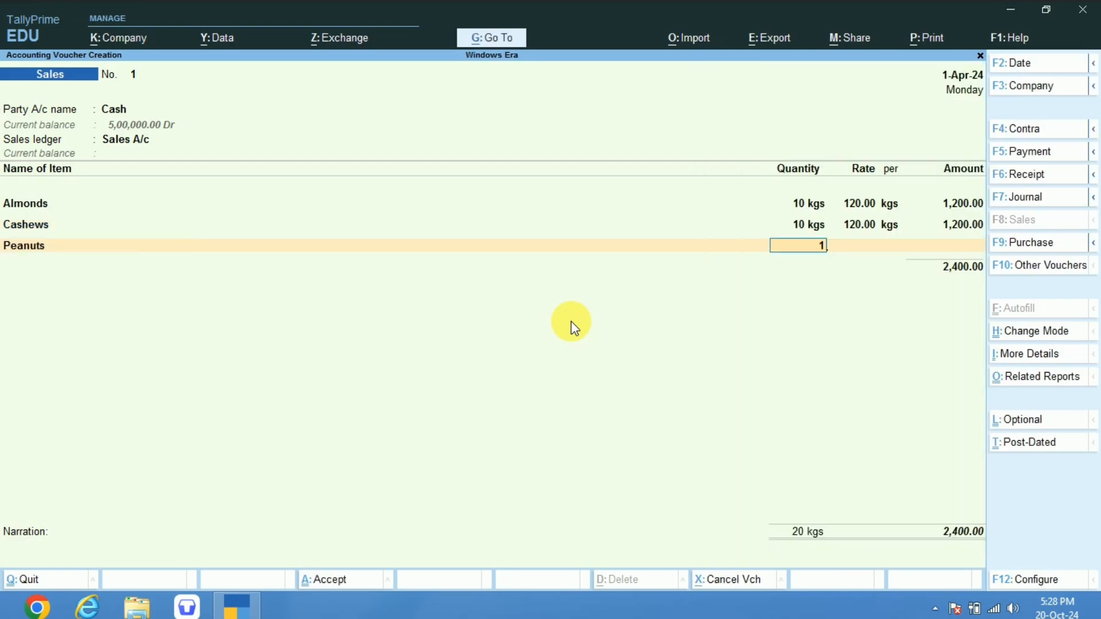
{"action": "type", "text": "0"}
{"action": "key", "text": "Return"}
{"action": "type", "text": "12"}
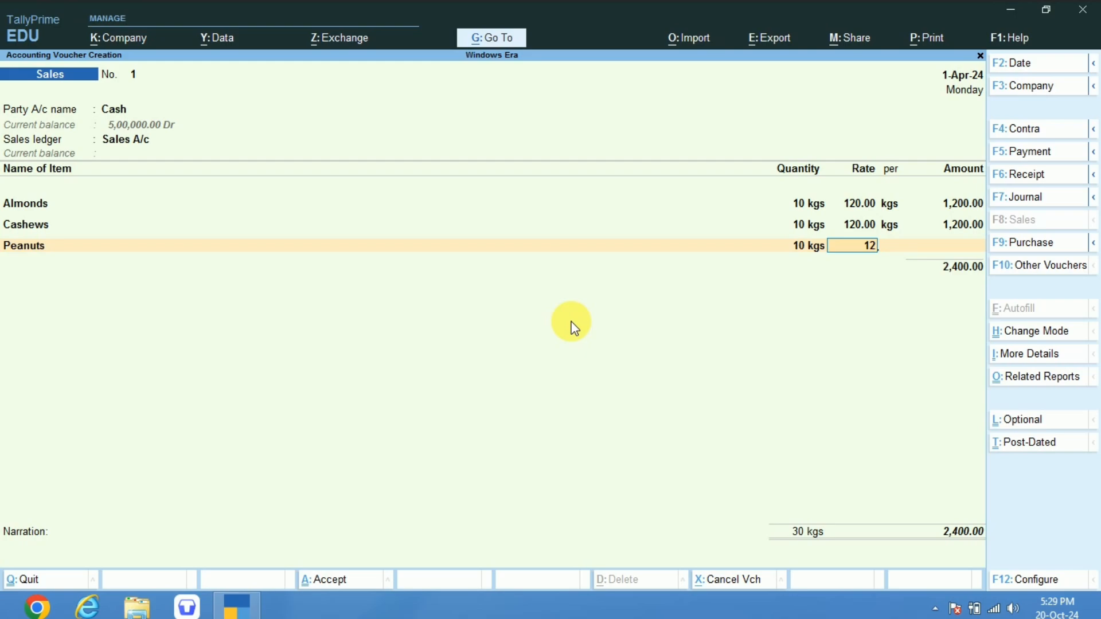
{"action": "key", "text": "BackSpace"}
{"action": "key", "text": "BackSpace"}
{"action": "type", "text": "60"}
{"action": "key", "text": "Return"}
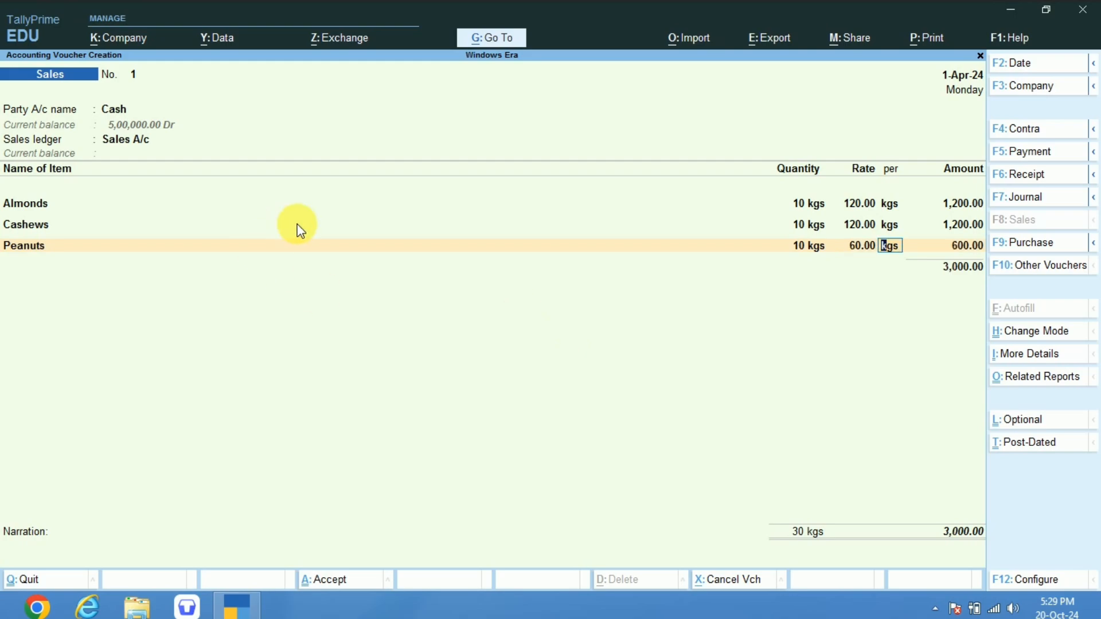
Alter the Cashews item so its GST rate details are As per Company/Stock Group, effective 1-Apr-24, and accept it.
{"action": "left_click", "coordinate": [29, 224]}
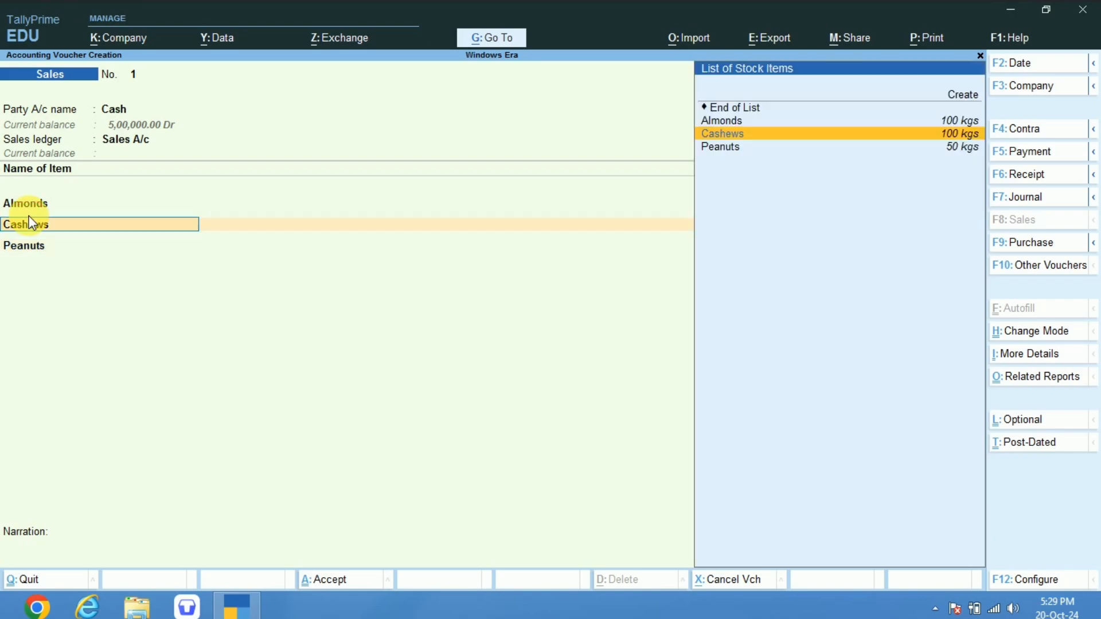
{"action": "key", "text": "ctrl+Return"}
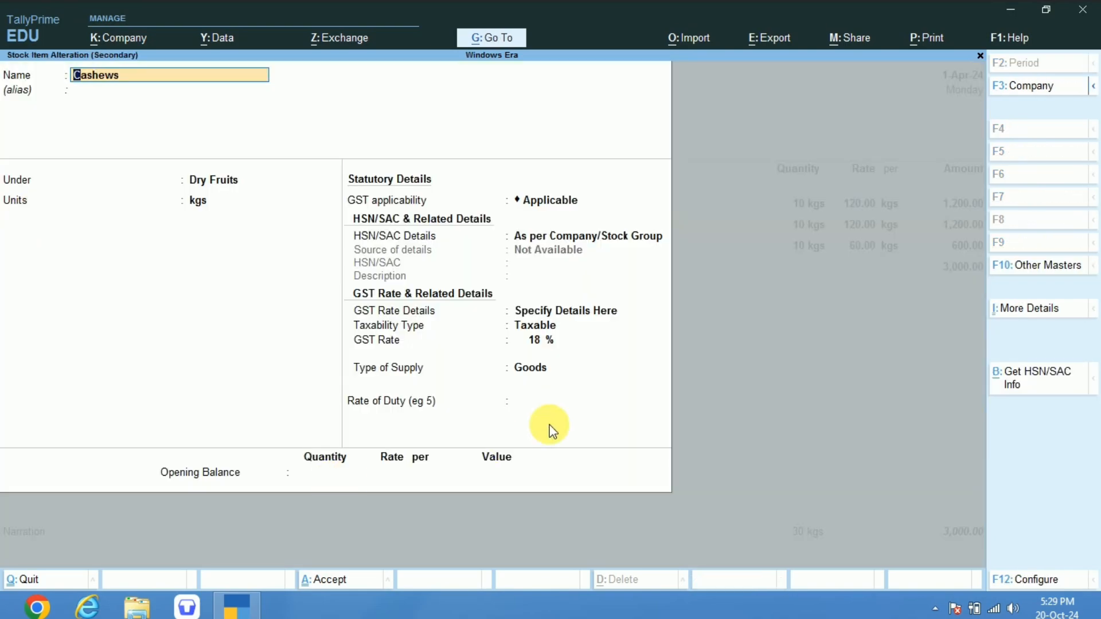
{"action": "left_click", "coordinate": [523, 310]}
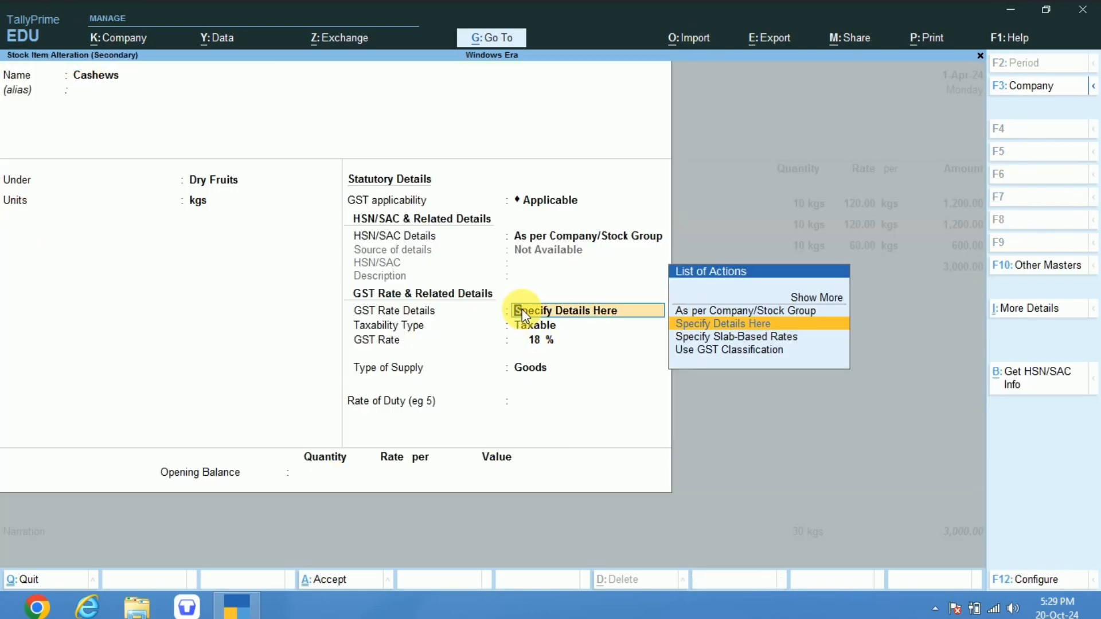
{"action": "key", "text": "Up"}
{"action": "key", "text": "Return"}
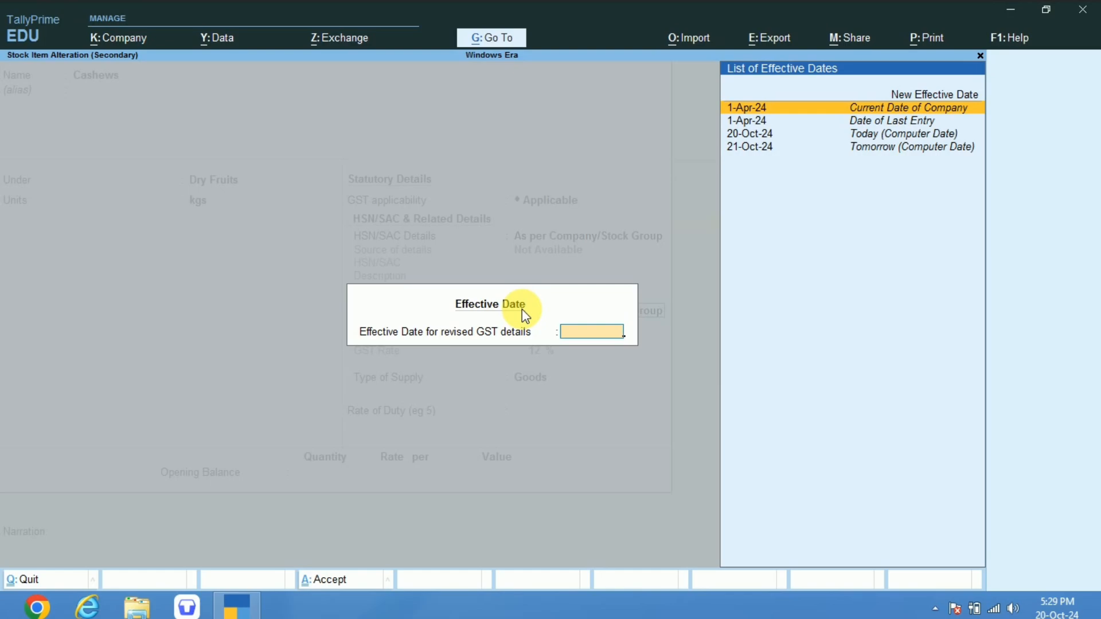
{"action": "key", "text": "Return"}
{"action": "key", "text": "ctrl+a"}
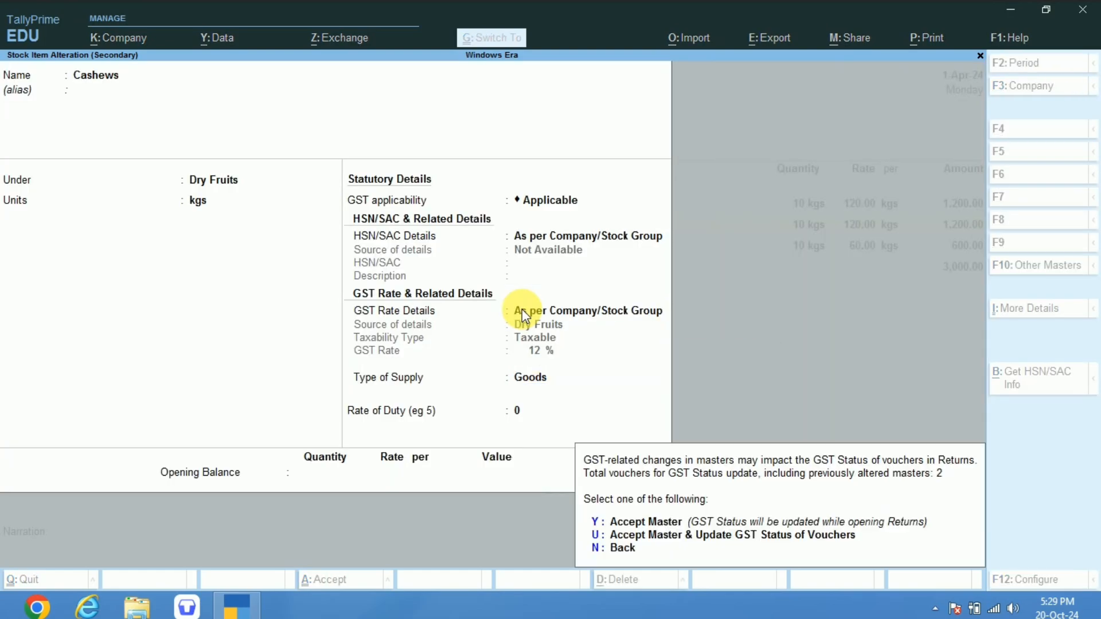
{"action": "key", "text": "y"}
Alter the Peanuts item so its GST rate details are As per Company/Stock Group, effective 1-Apr-24, and accept it.
{"action": "key", "text": "Return"}
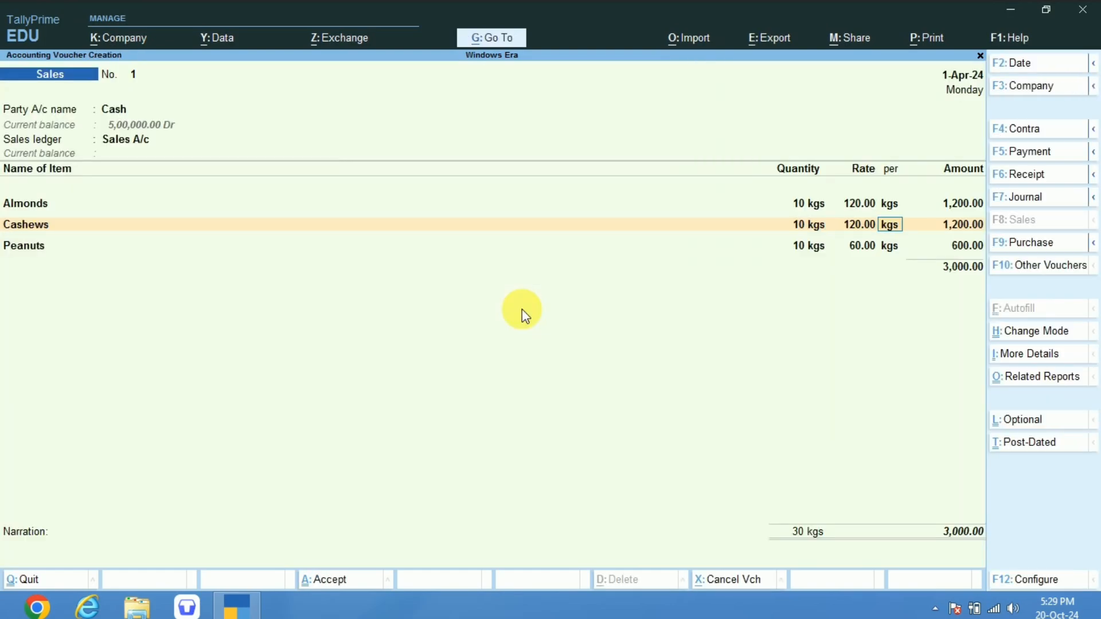
{"action": "key", "text": "Return"}
{"action": "key", "text": "Return"}
{"action": "key", "text": "ctrl+Return"}
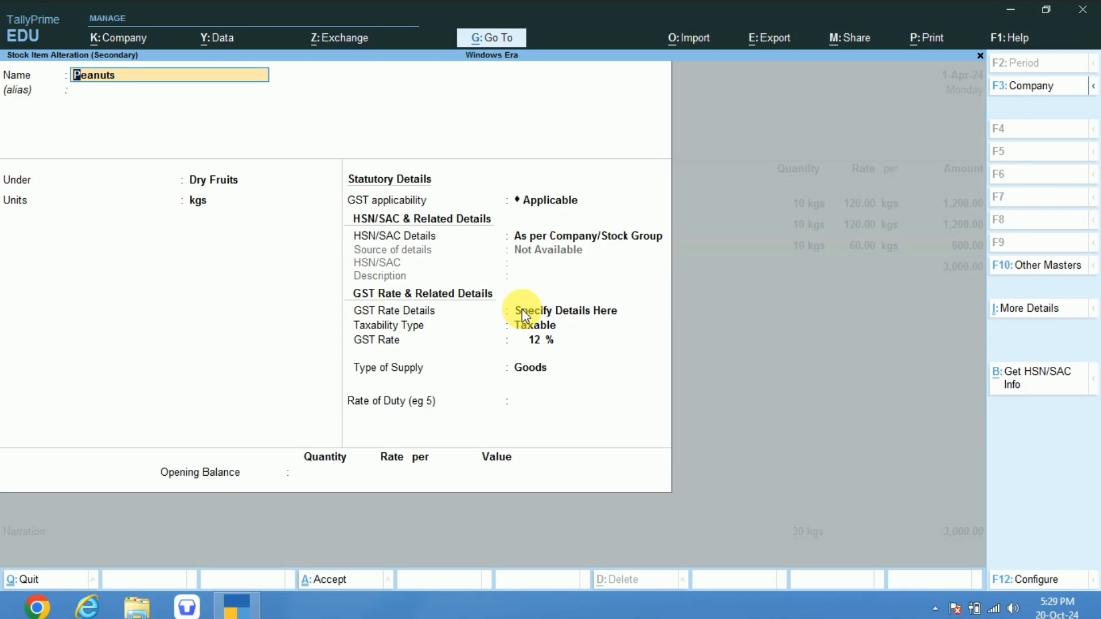
{"action": "left_click", "coordinate": [537, 311]}
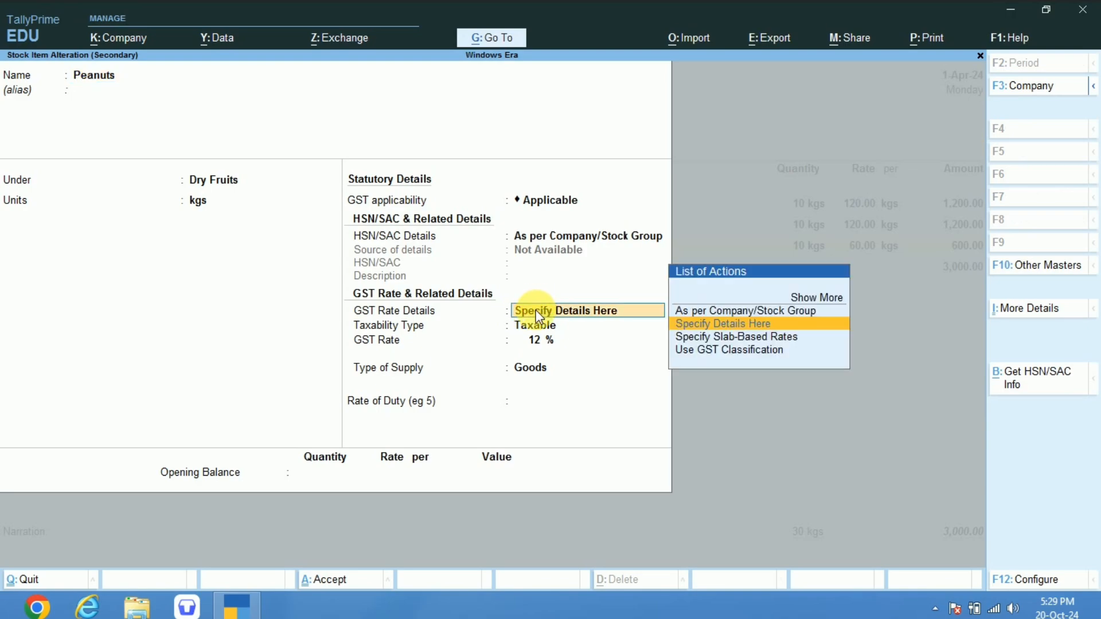
{"action": "key", "text": "Up"}
{"action": "key", "text": "Return"}
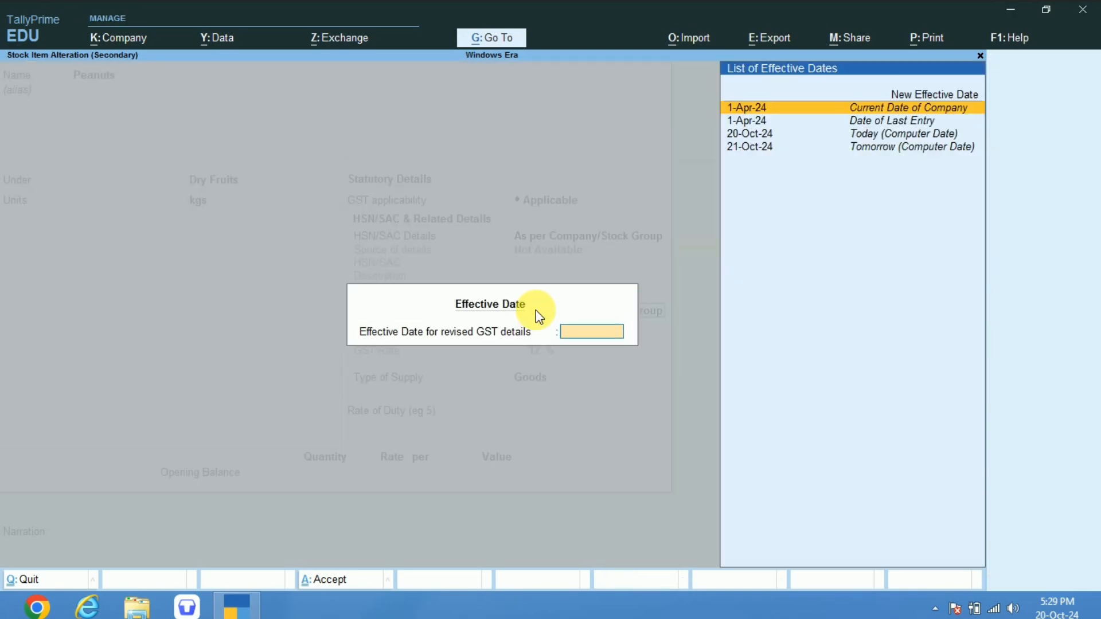
{"action": "key", "text": "Return"}
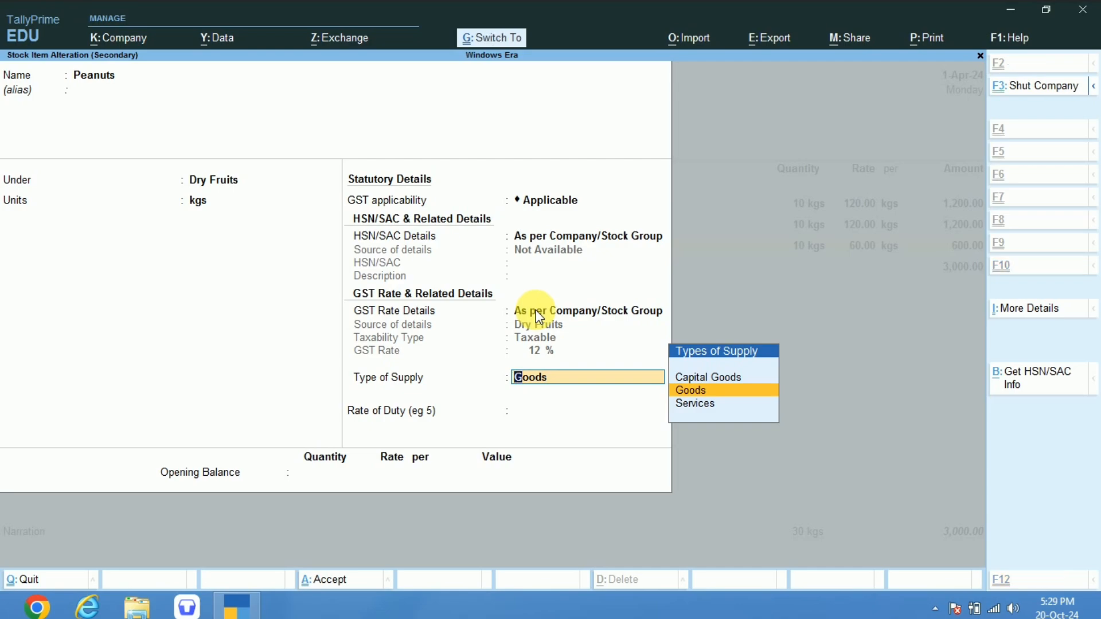
{"action": "key", "text": "ctrl+a"}
{"action": "key", "text": "y"}
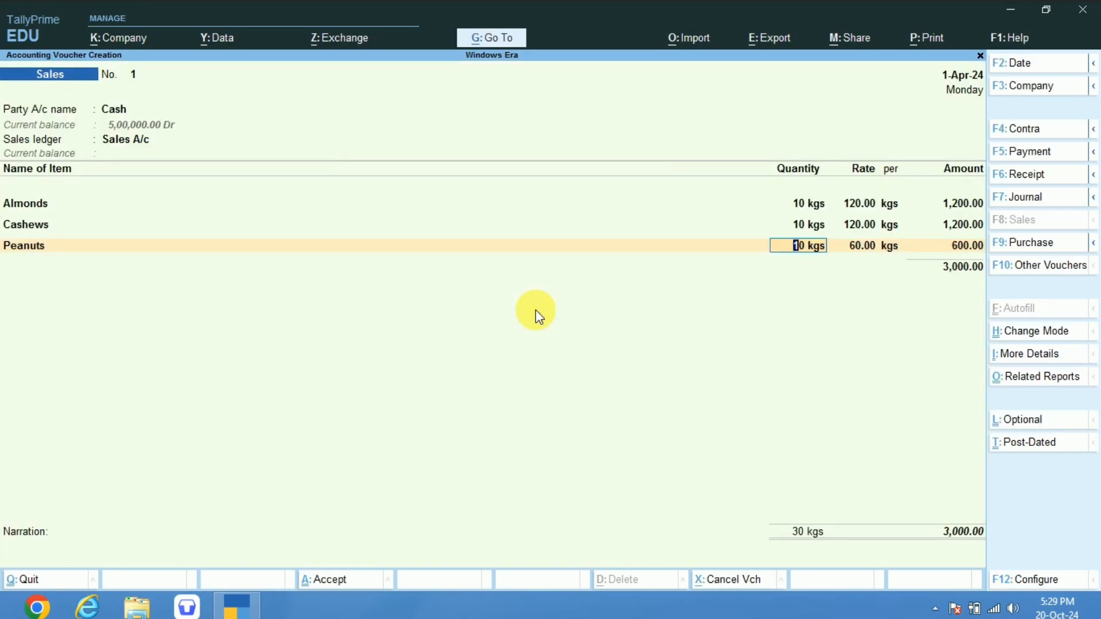
Check the Dry Fruits group's GST rate details from the Cashews item, and accept both masters to return to the voucher.
{"action": "left_click", "coordinate": [21, 225]}
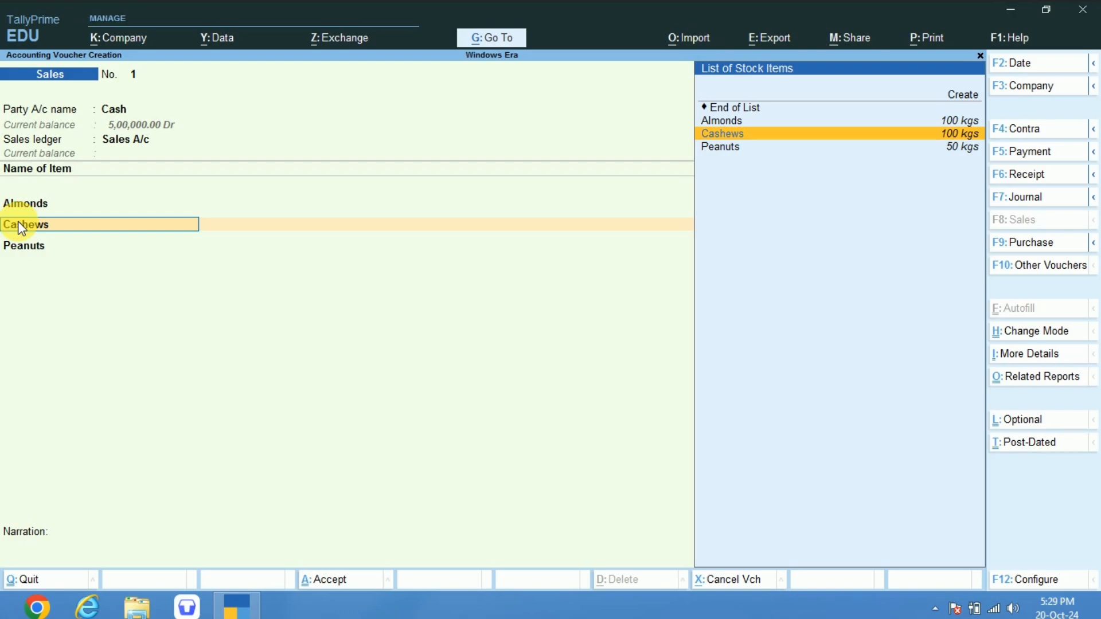
{"action": "key", "text": "ctrl+Return"}
{"action": "key", "text": "Return"}
{"action": "key", "text": "Return"}
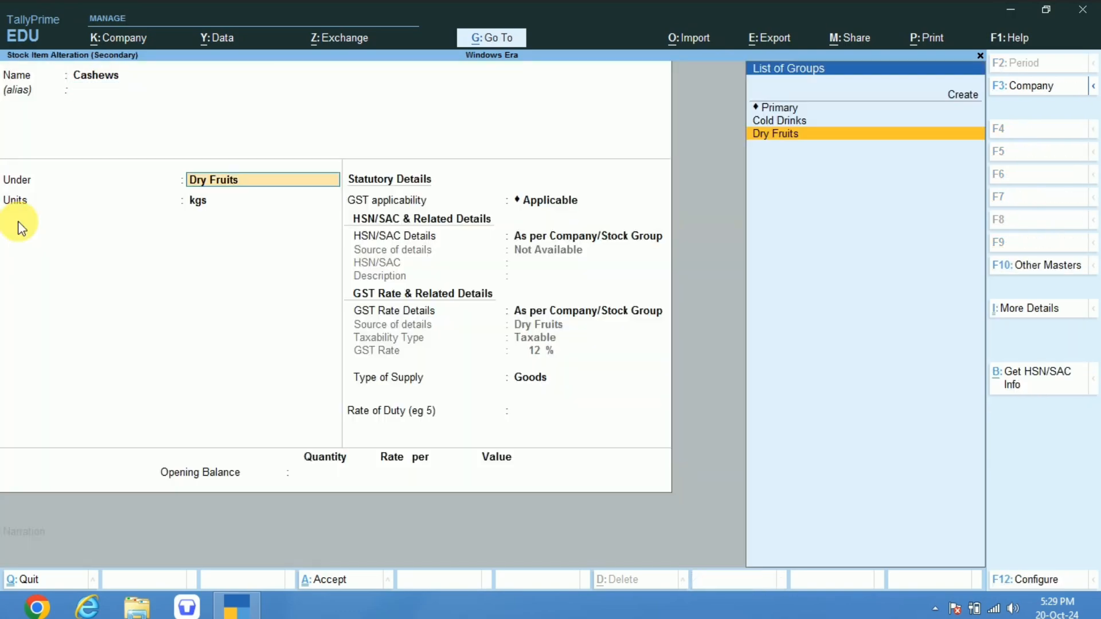
{"action": "key", "text": "ctrl+Return"}
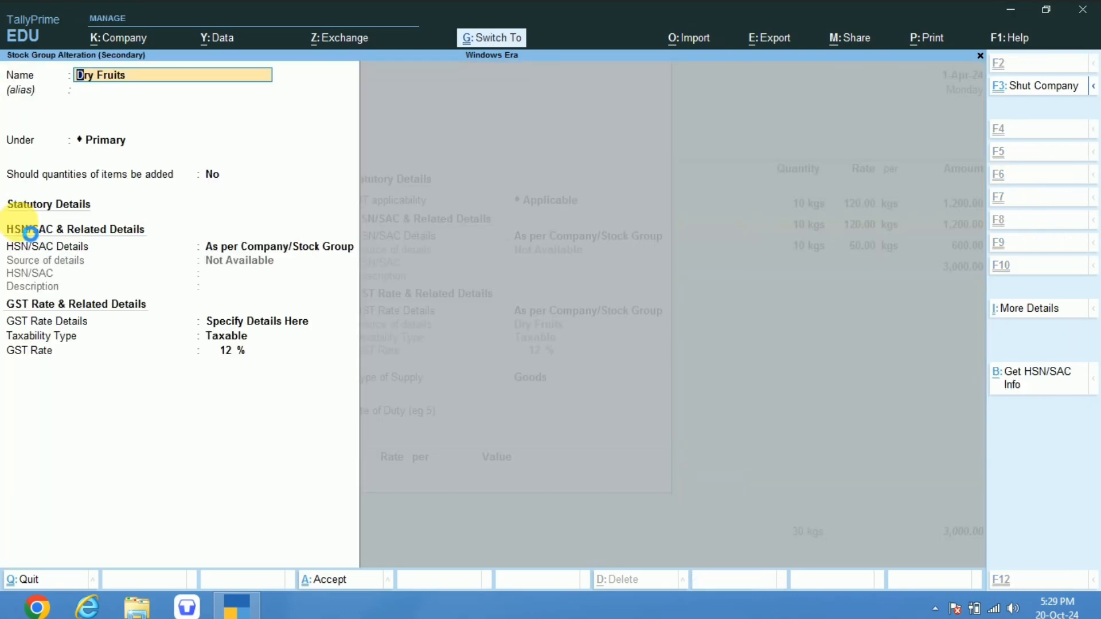
{"action": "key", "text": "ctrl+a"}
{"action": "key", "text": "ctrl+a"}
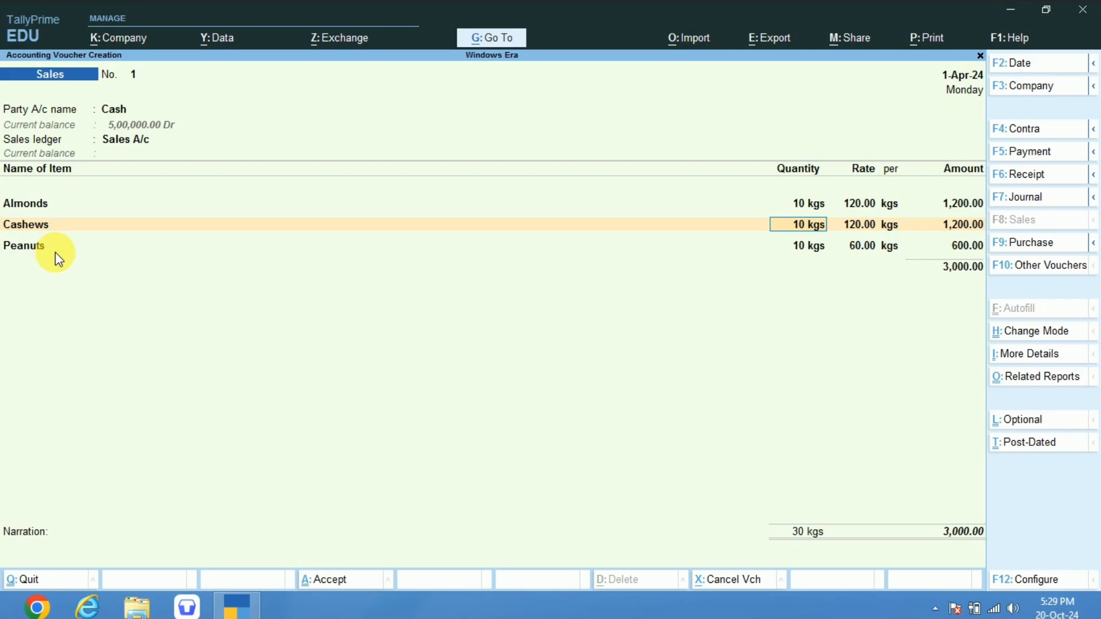
Check the GST rate details in the Cashews item master and accept it to return to the voucher.
{"action": "left_click", "coordinate": [29, 224]}
{"action": "key", "text": "ctrl+Return"}
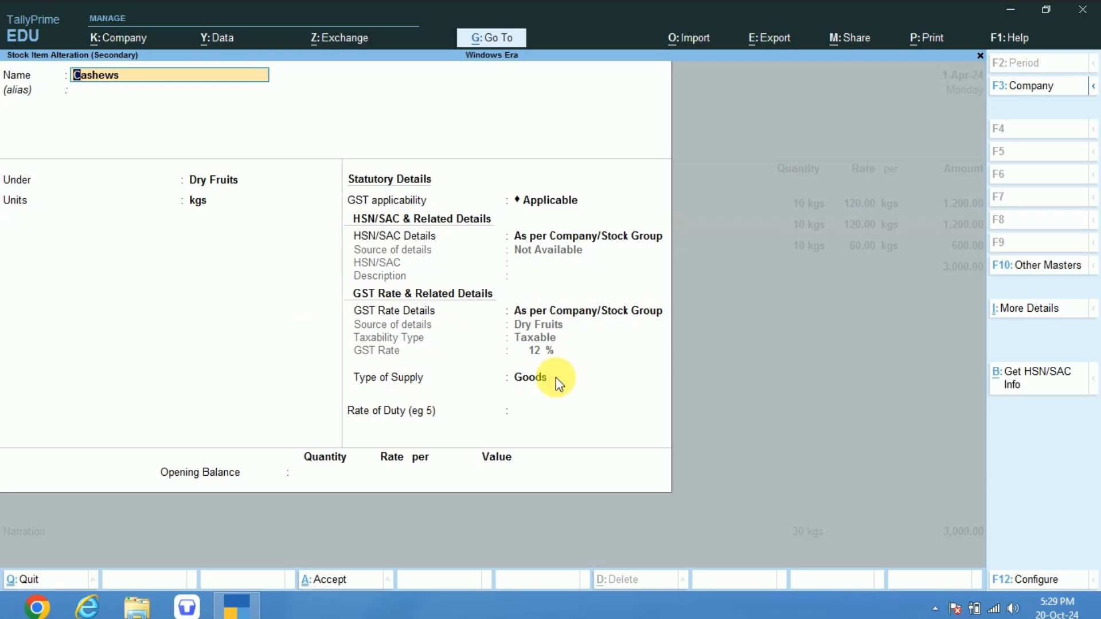
{"action": "key", "text": "ctrl"}
{"action": "key", "text": "ctrl+a"}
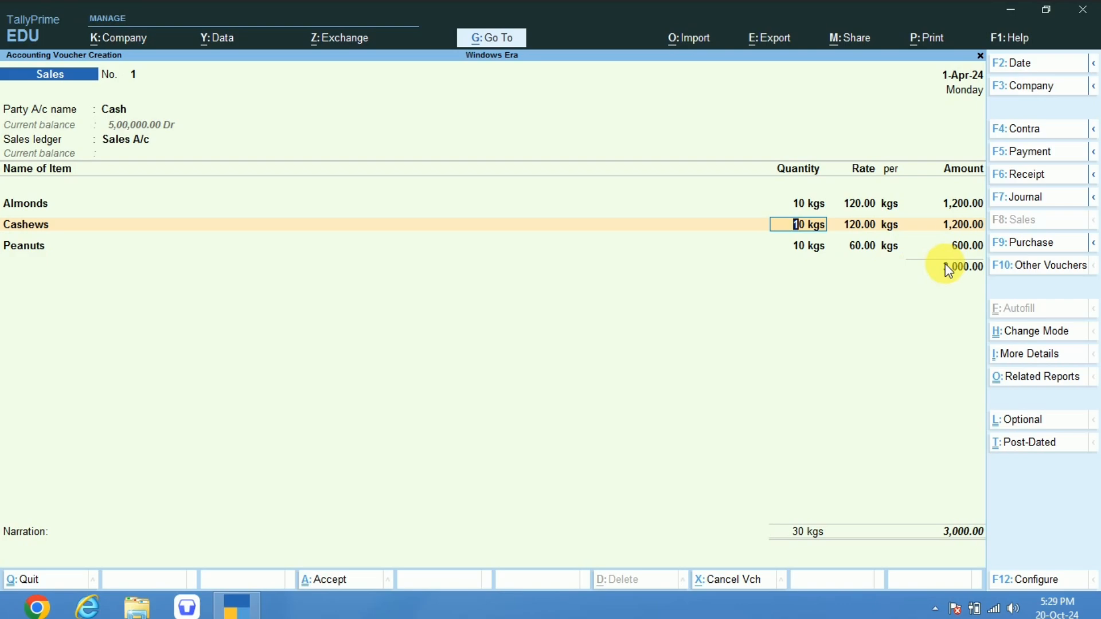
From the sales voucher's ledger line below the items, create a ledger named Igst A/c under Duties & Taxes.
{"action": "left_click", "coordinate": [958, 241]}
{"action": "key", "text": "Return"}
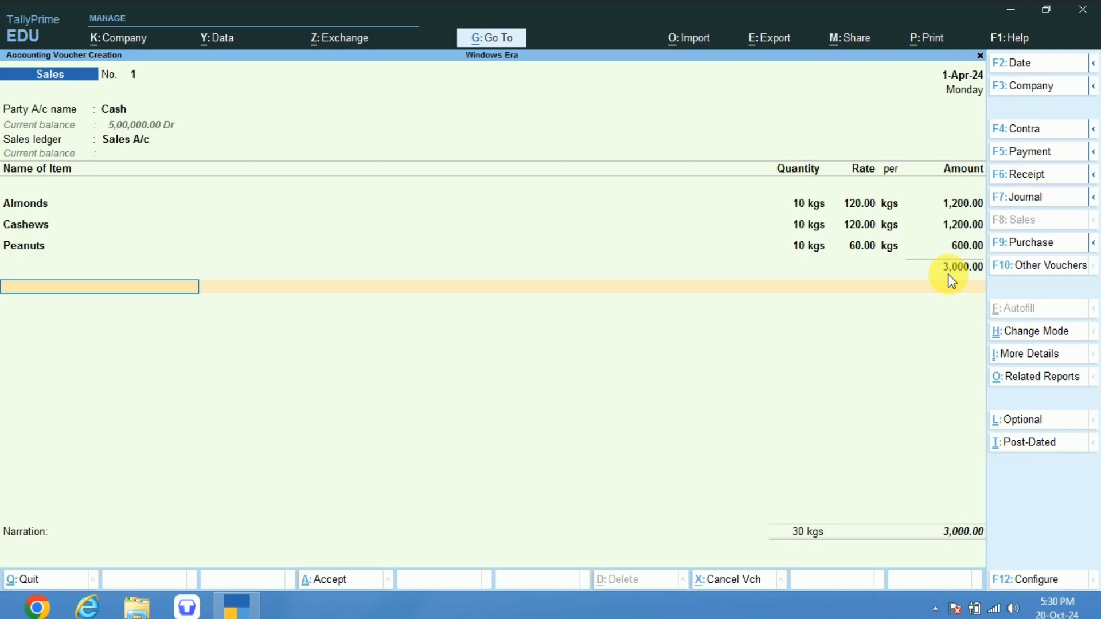
{"action": "key", "text": "alt+c"}
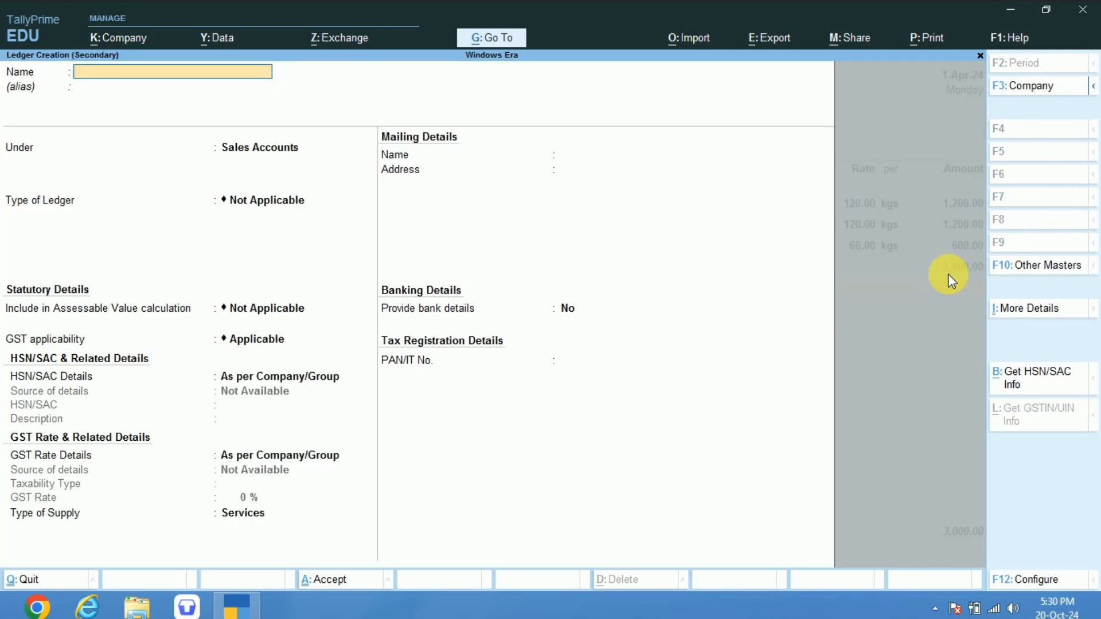
{"action": "type", "text": "Igst A/c"}
{"action": "key", "text": "Return"}
{"action": "type", "text": "Ta"}
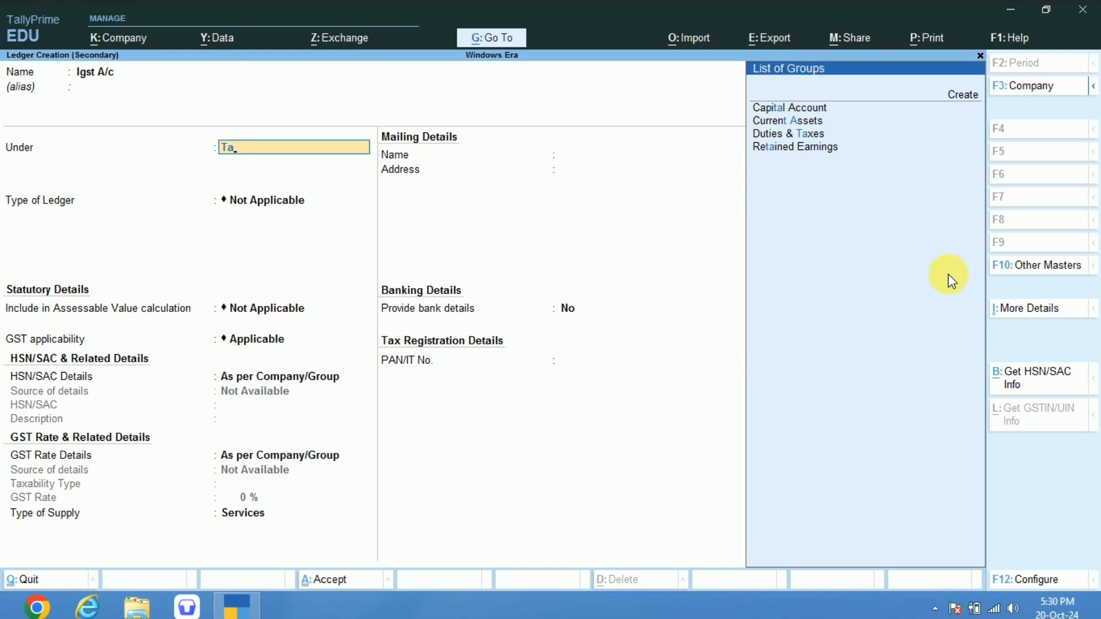
{"action": "type", "text": "x"}
{"action": "key", "text": "Return"}
Set the ledger's duty type to GST, tax type IGST and percentage 12, and accept both the ledger and the sales voucher.
{"action": "key", "text": "Up"}
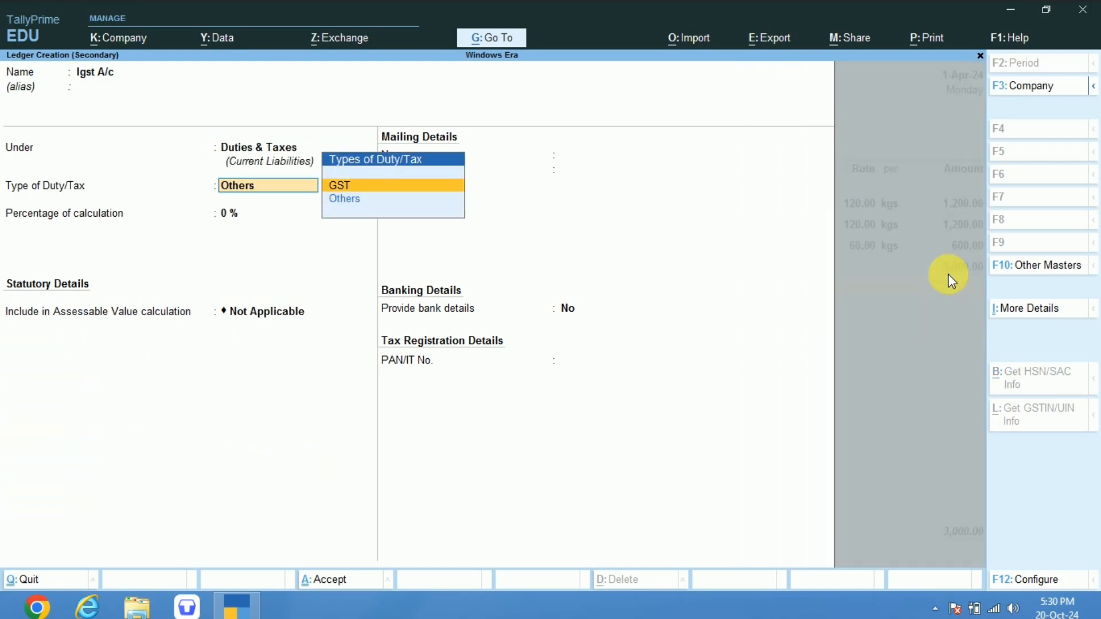
{"action": "key", "text": "Return"}
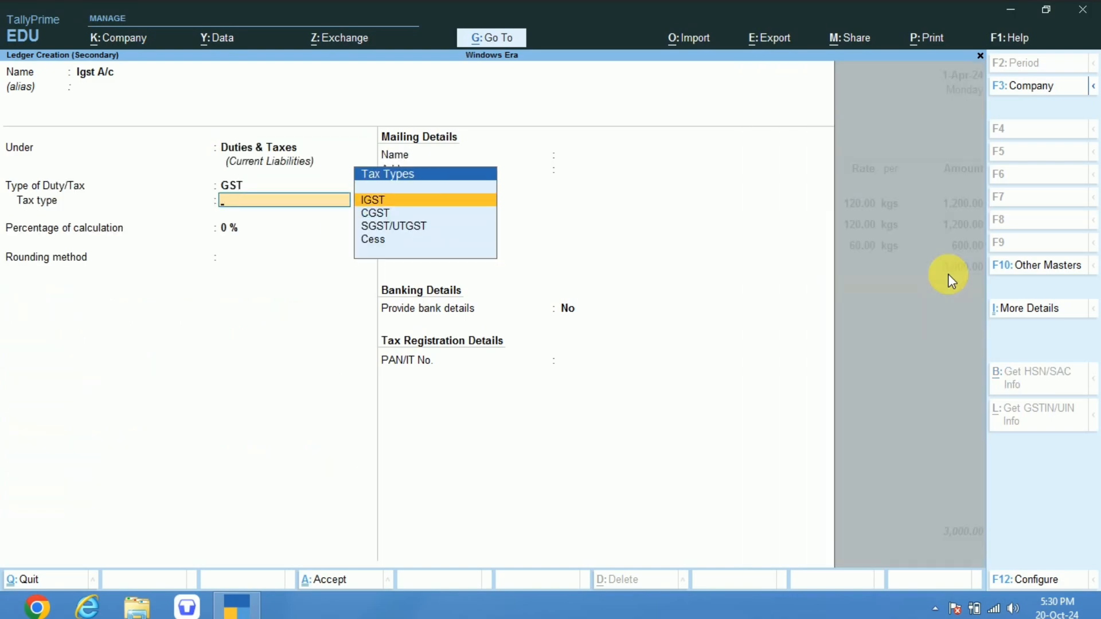
{"action": "key", "text": "Down"}
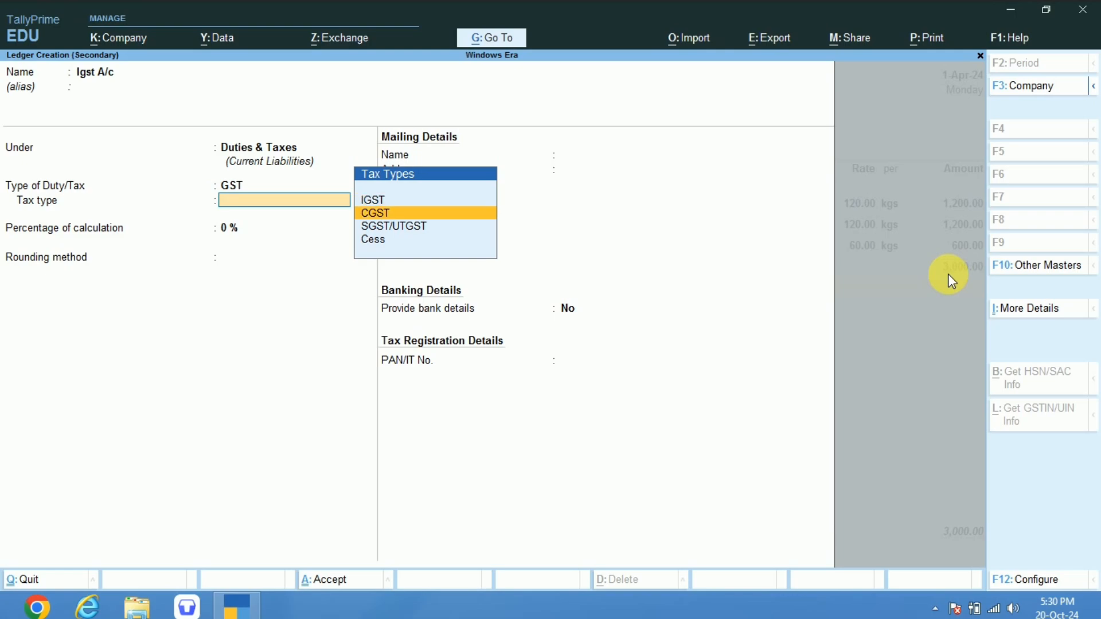
{"action": "key", "text": "Up"}
{"action": "key", "text": "Return"}
{"action": "type", "text": "12"}
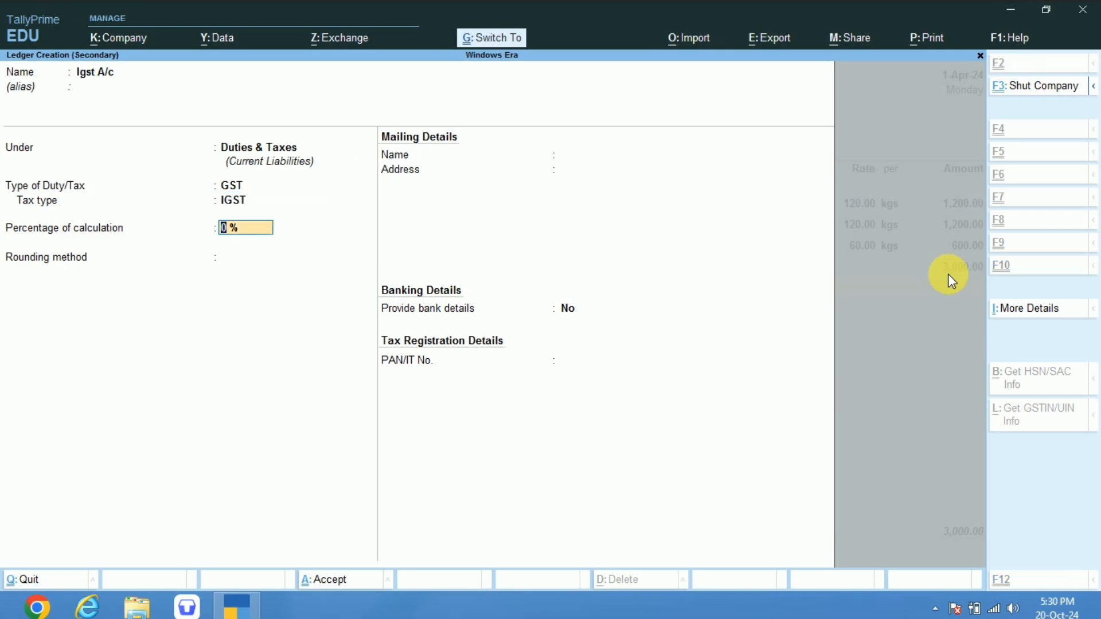
{"action": "key", "text": "ctrl+a"}
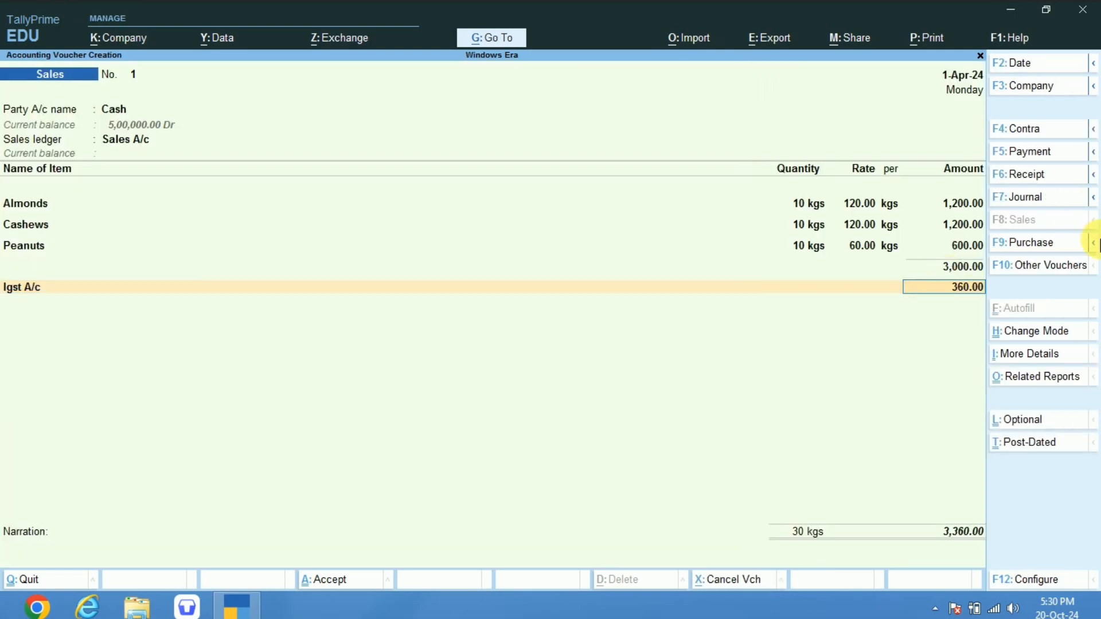
{"action": "key", "text": "ctrl+a"}
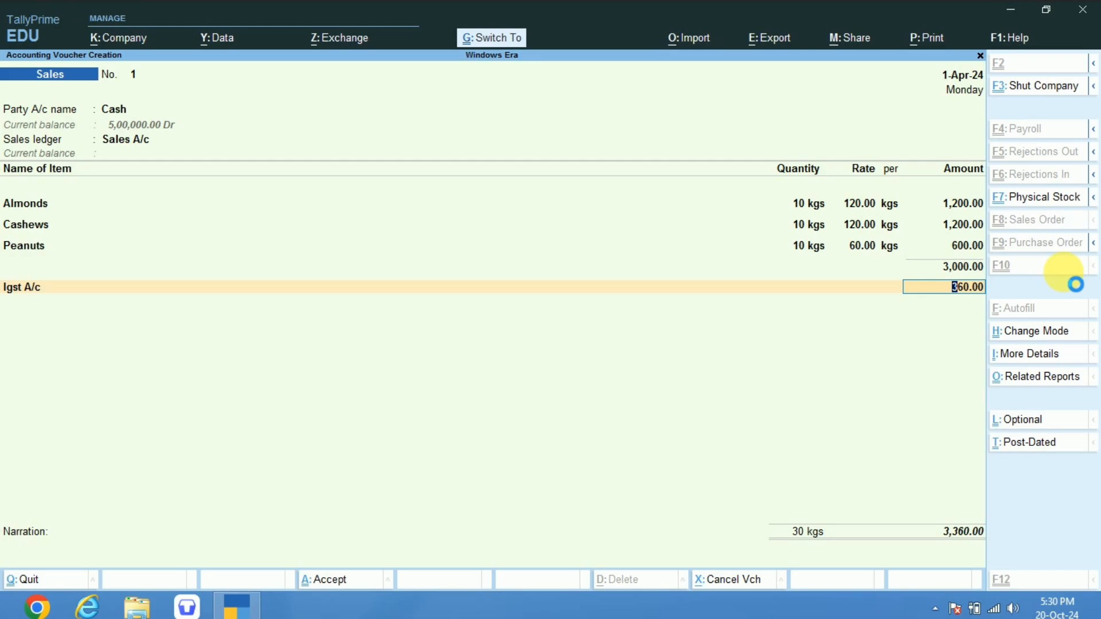
Reopen the saved sales voucher and examine its GST tax analysis with the item-wise tax amounts.
{"action": "key", "text": "Page_Up"}
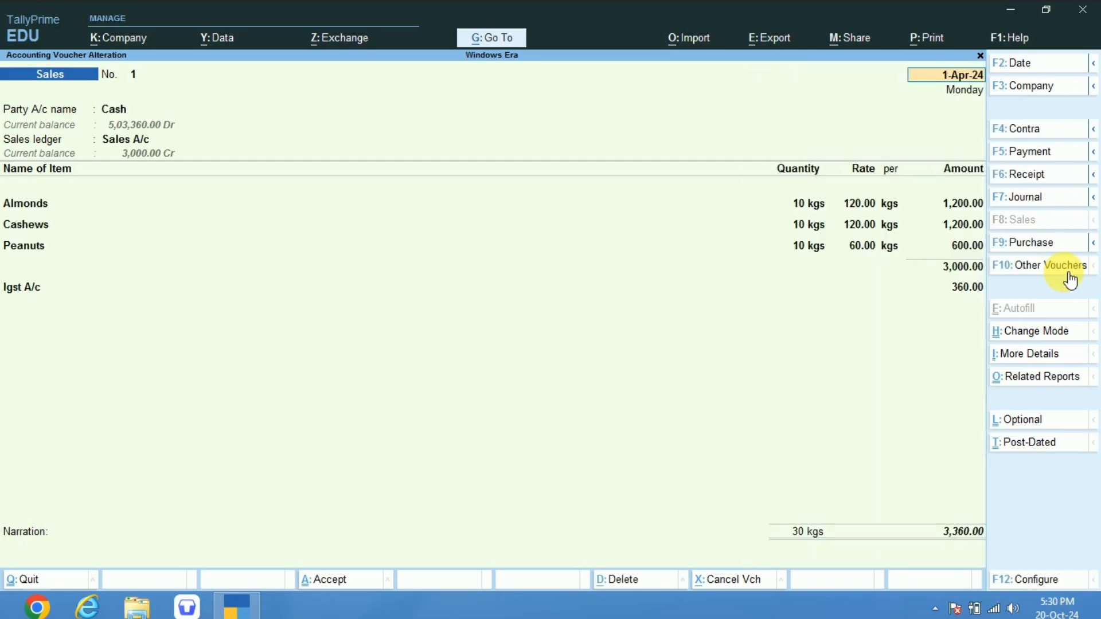
{"action": "key", "text": "Page_Up"}
{"action": "key", "text": "Page_Up"}
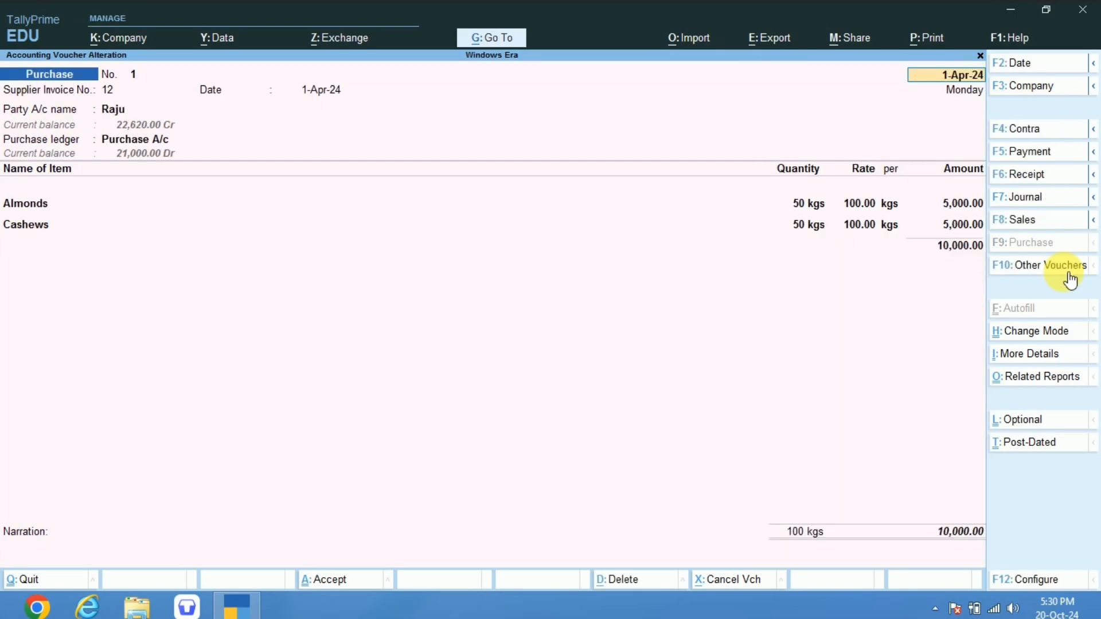
{"action": "key", "text": "Page_Up"}
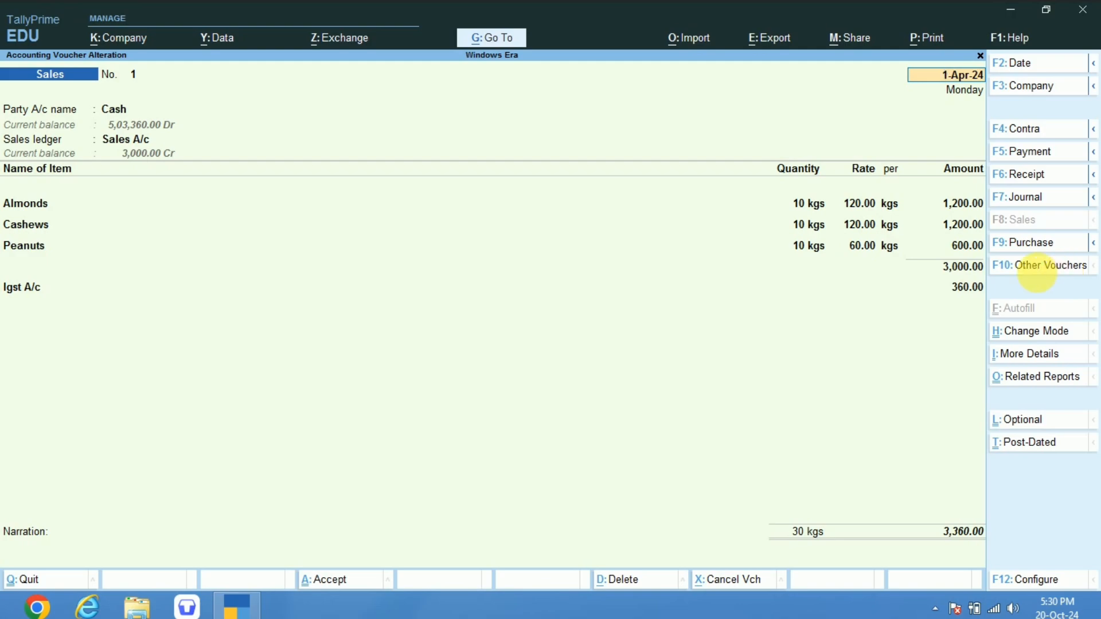
{"action": "key", "text": "alt+a"}
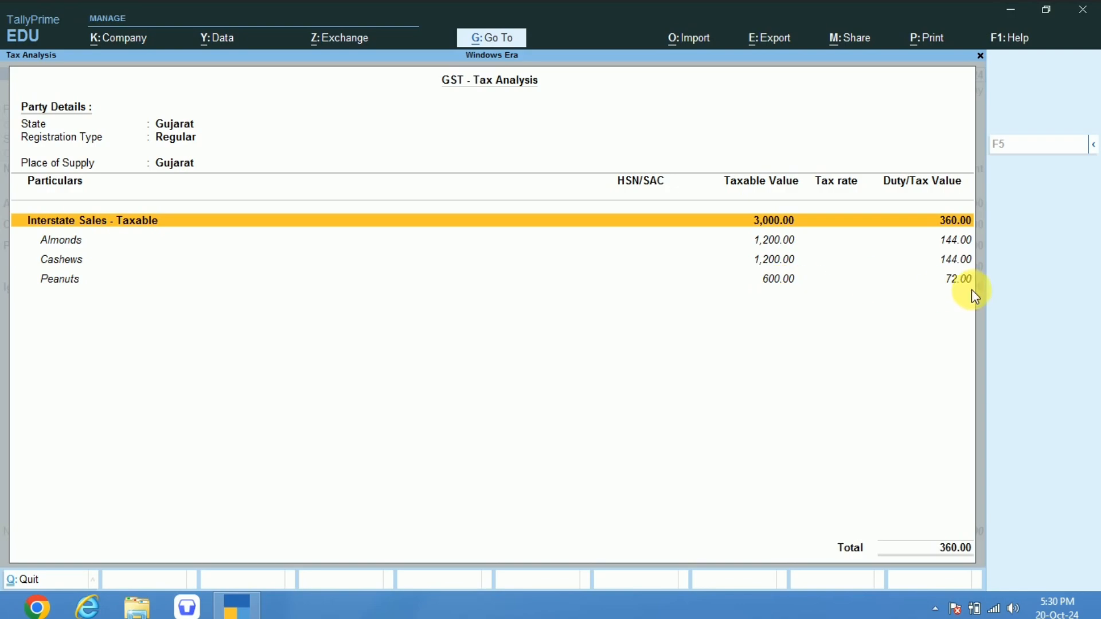
{"action": "double_click", "coordinate": [952, 224]}
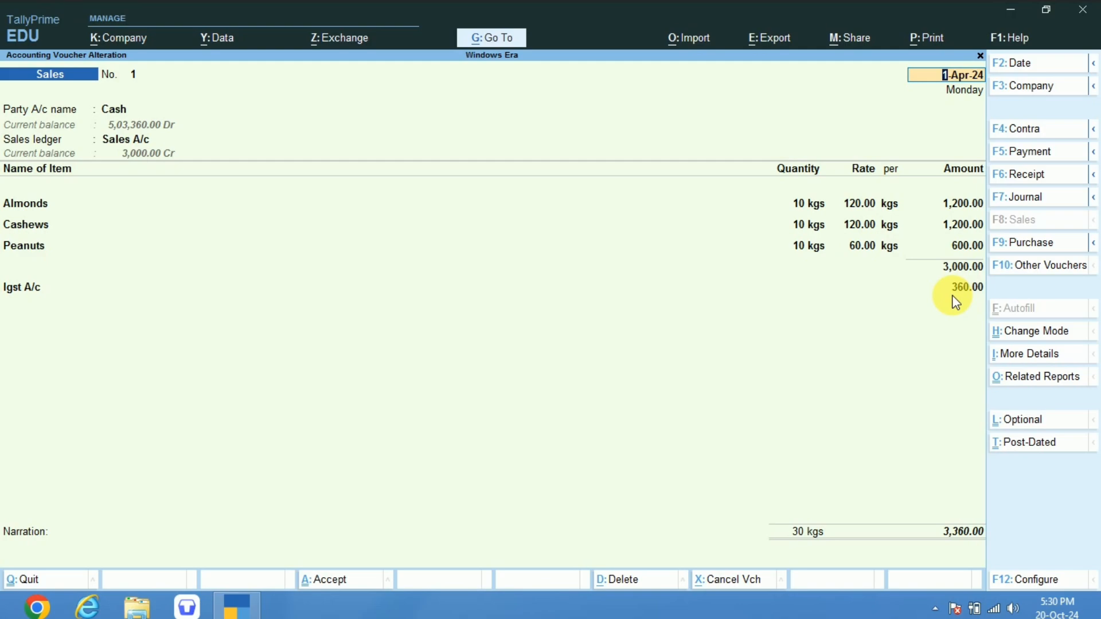
Preview the sales voucher's Tax Invoice printout, examine its IGST summary, and return to the voucher.
{"action": "key", "text": "ctrl+p"}
{"action": "key", "text": "Return"}
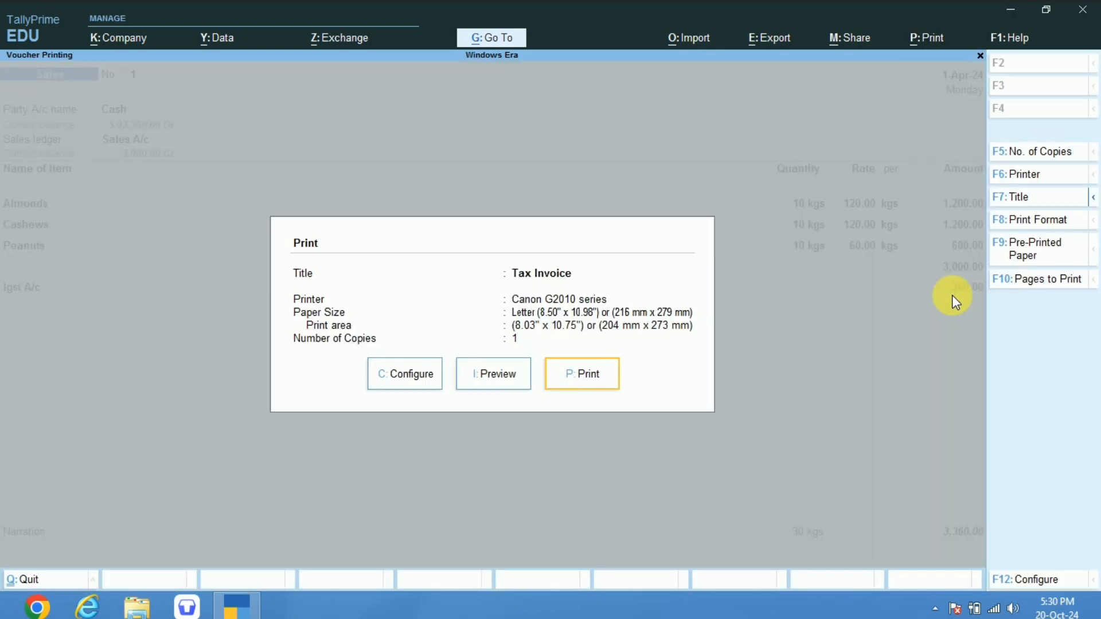
{"action": "key", "text": "Left"}
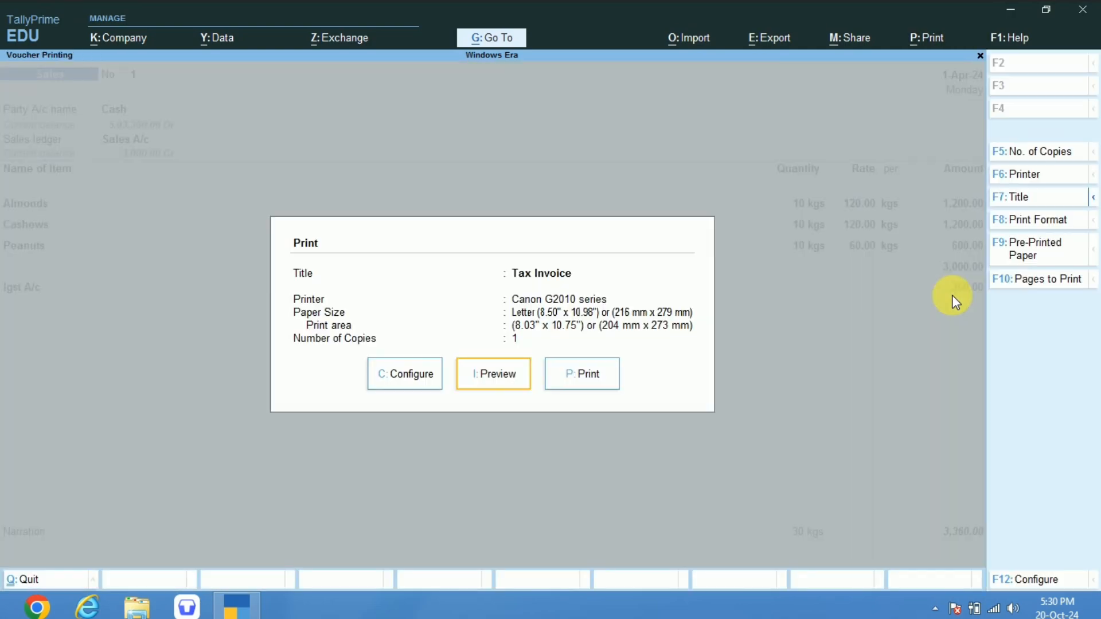
{"action": "key", "text": "Return"}
{"action": "key", "text": "Return"}
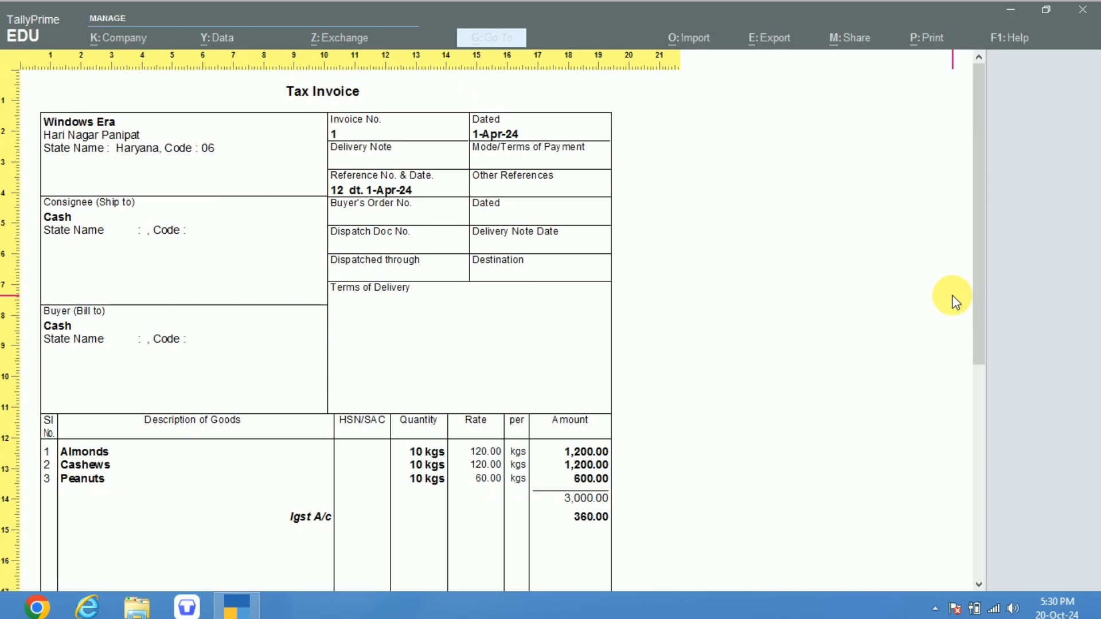
{"action": "scroll", "coordinate": [952, 296], "scroll_direction": "down", "scroll_amount": 3}
{"action": "scroll", "coordinate": [952, 299], "scroll_direction": "down", "scroll_amount": 3}
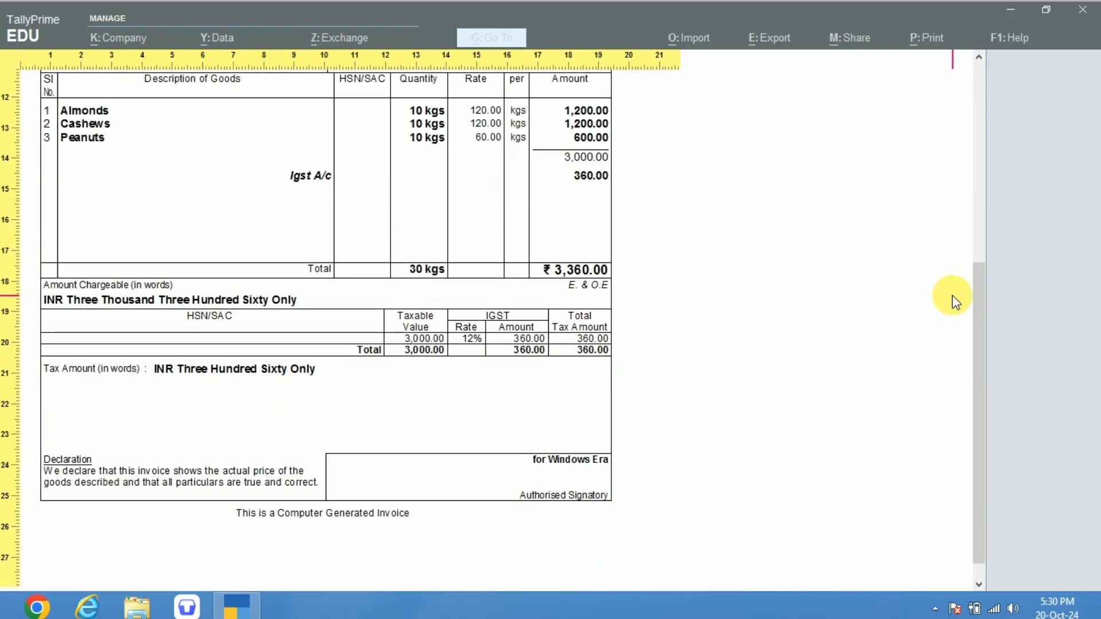
{"action": "scroll", "coordinate": [952, 301], "scroll_direction": "up", "scroll_amount": 5}
{"action": "key", "text": "Escape"}
Quit the sales voucher alteration and return to the Gateway of Tally.
{"action": "key", "text": "Escape"}
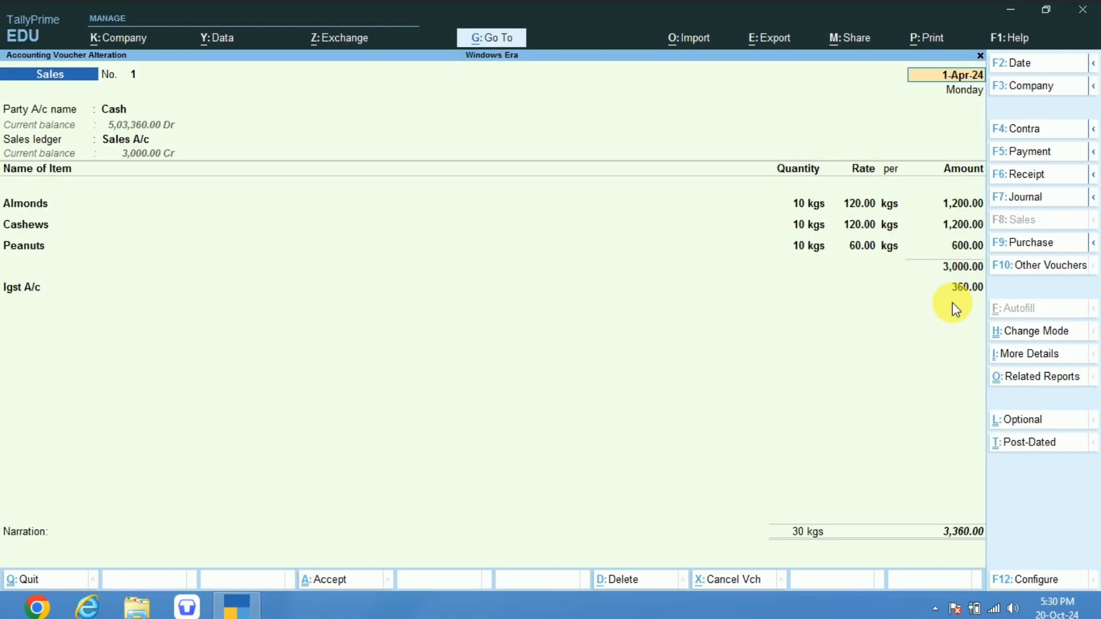
{"action": "key", "text": "Escape"}
{"action": "key", "text": "y"}
{"action": "key", "text": "Escape"}
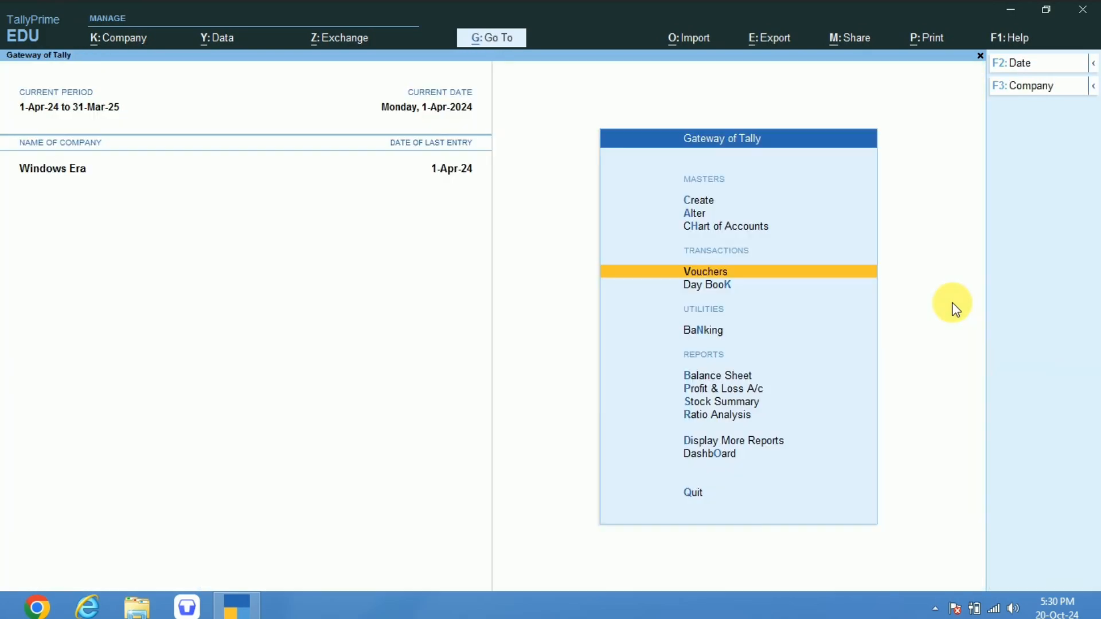